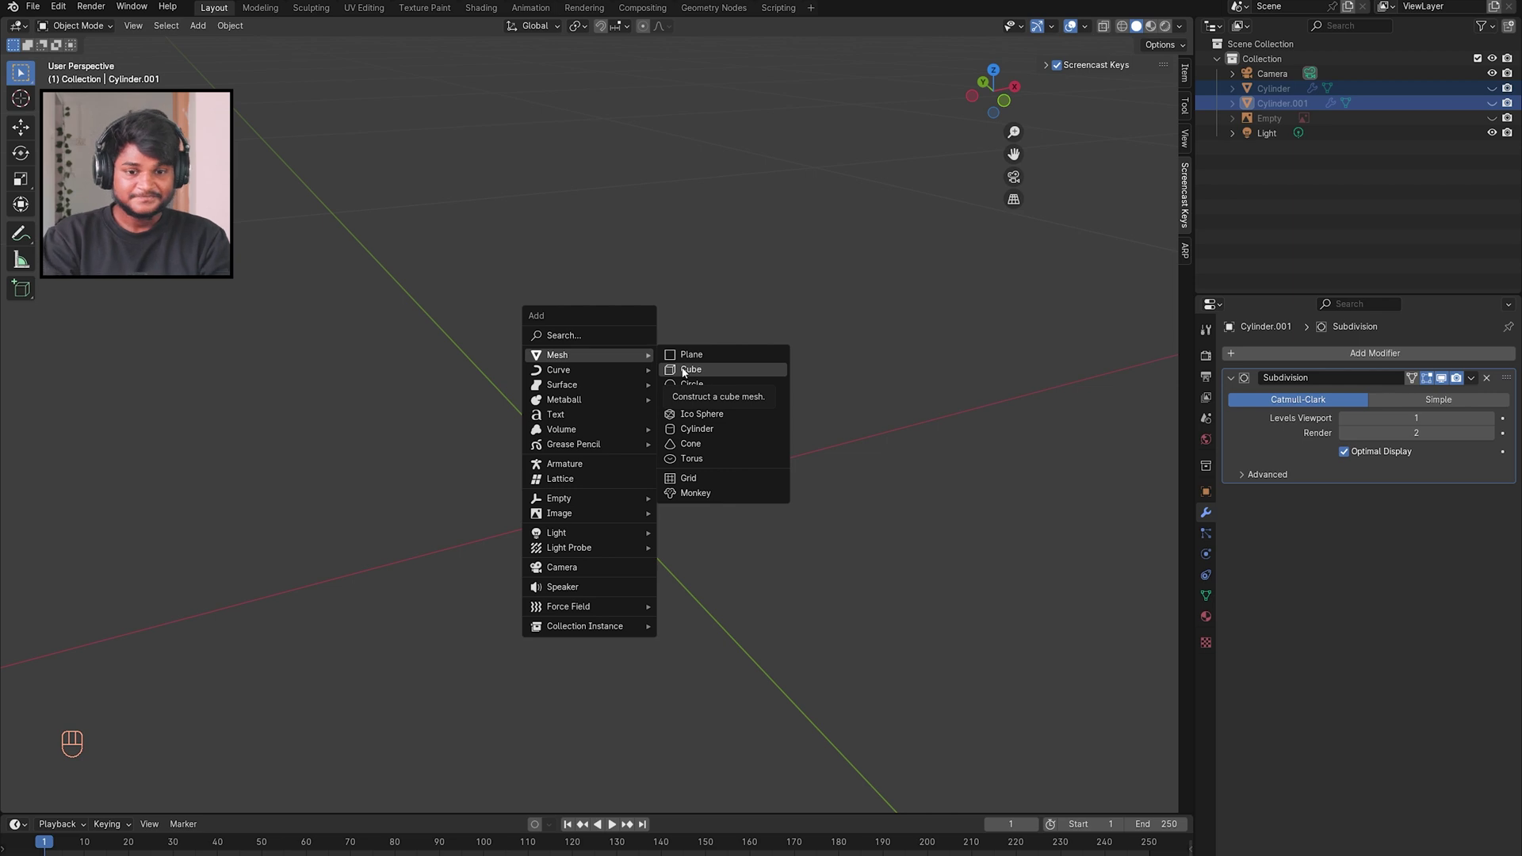
Step: Add a cube mesh at the origin and set its size to 4 cm
left_click(685, 373)
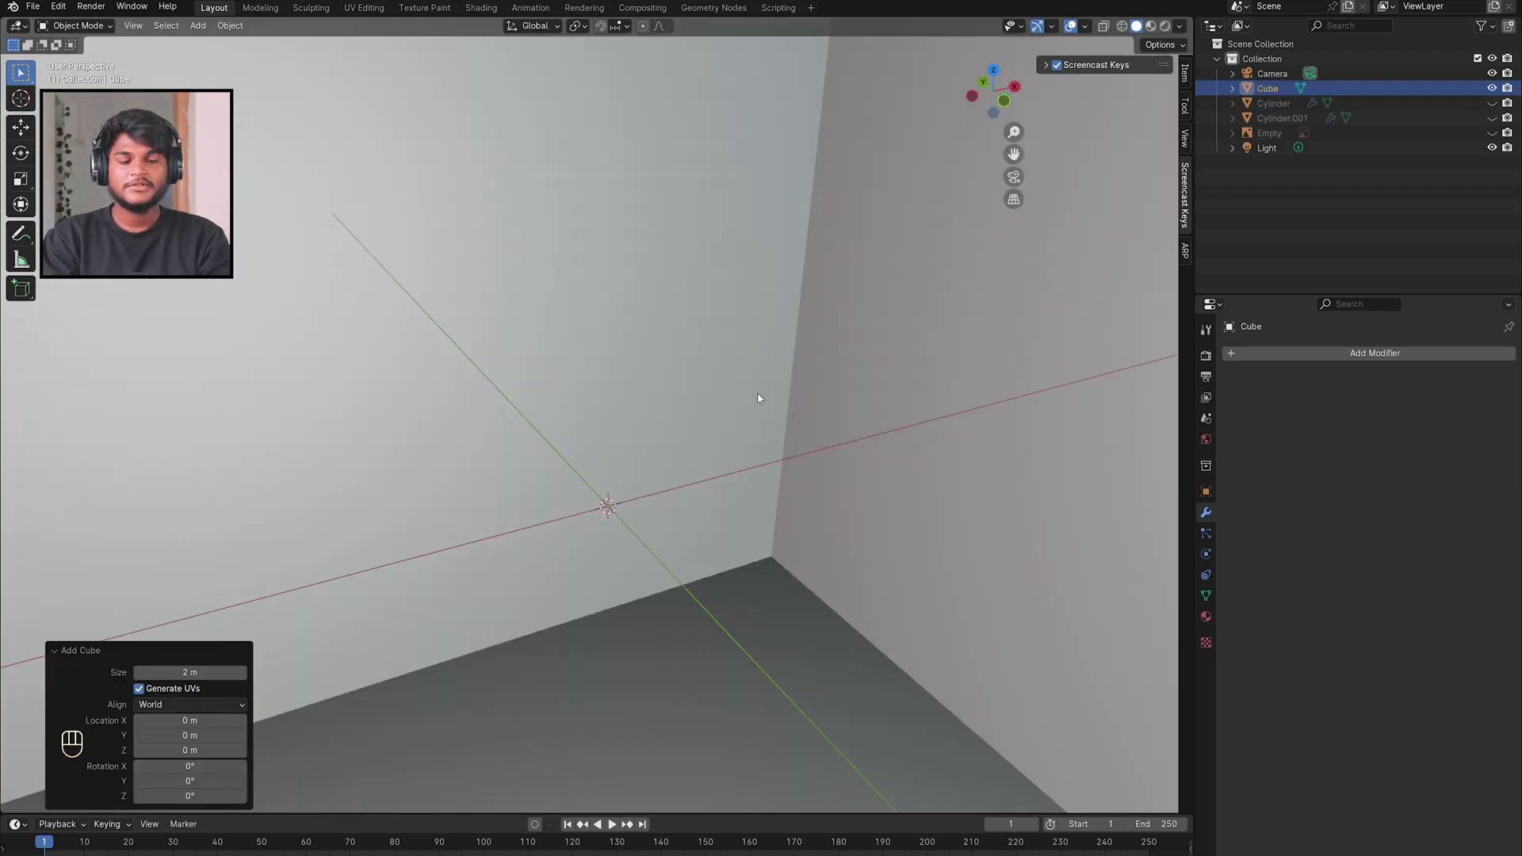
left_click(187, 673)
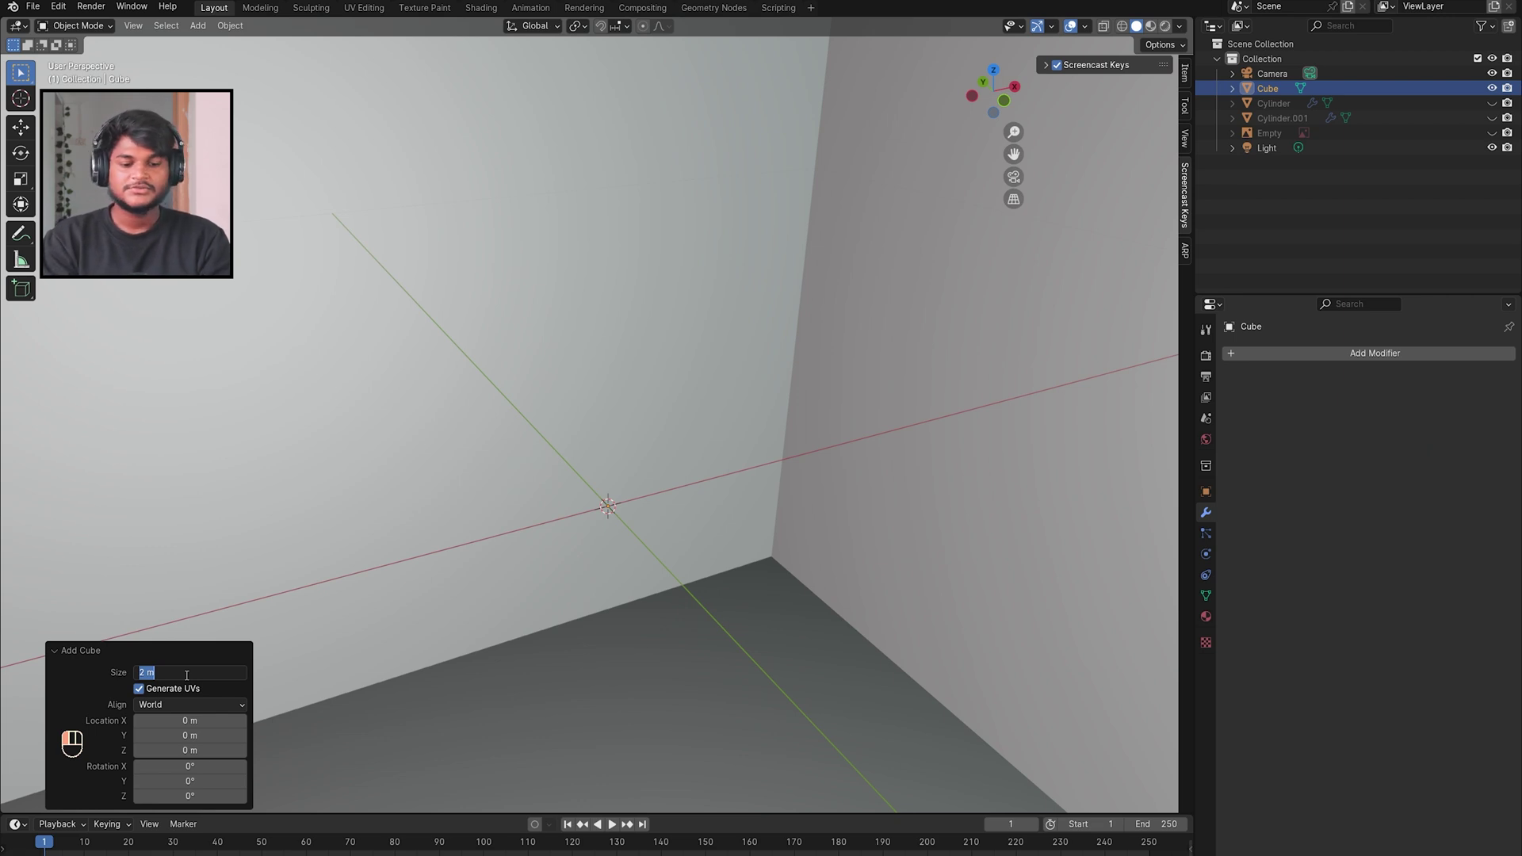
type("4cm")
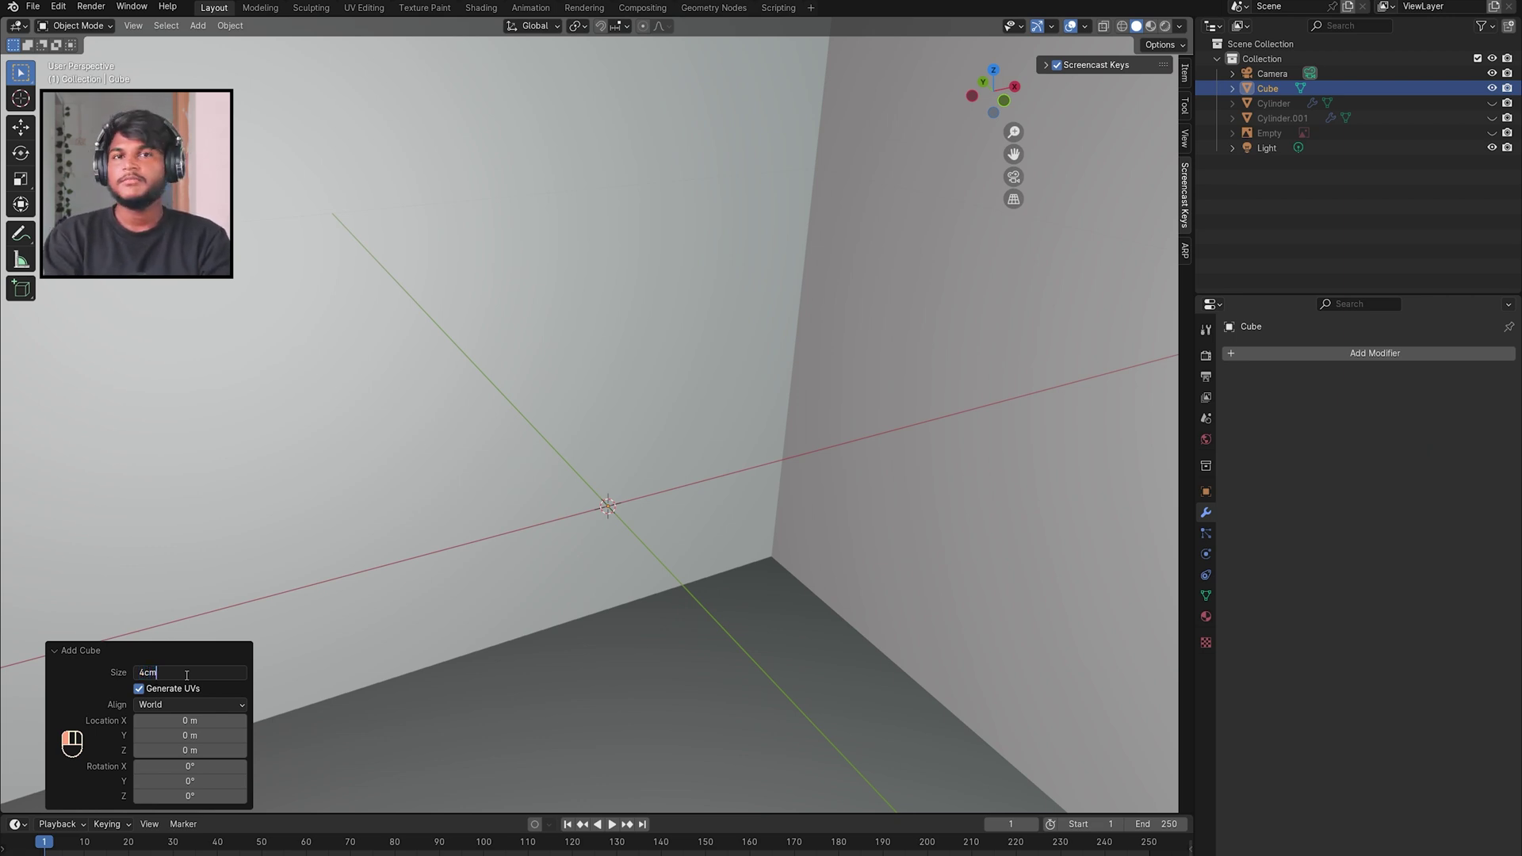
key("Return")
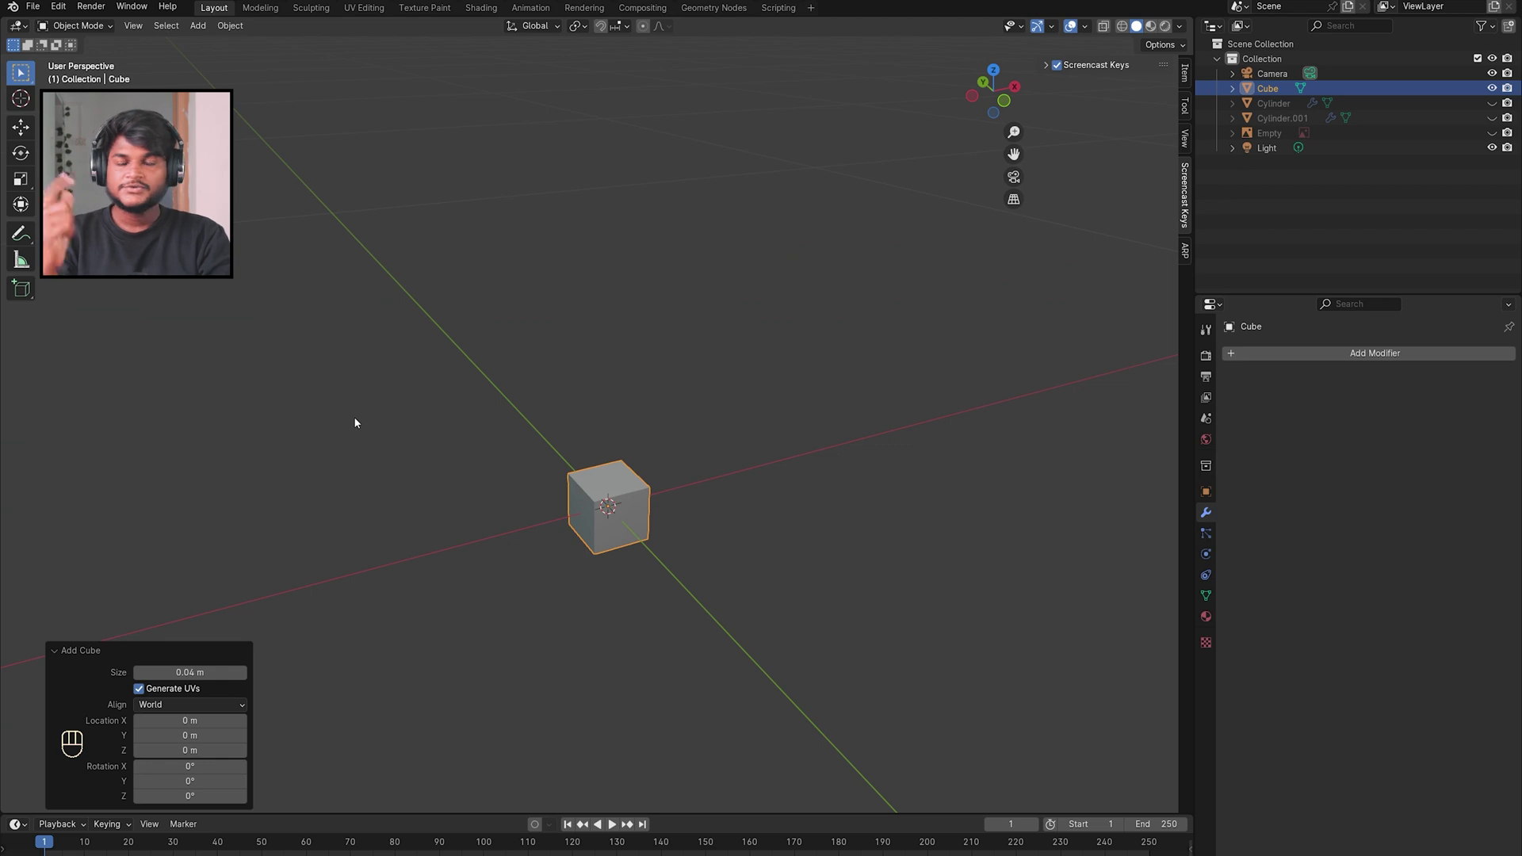
middle_click_drag(355, 423, 405, 416)
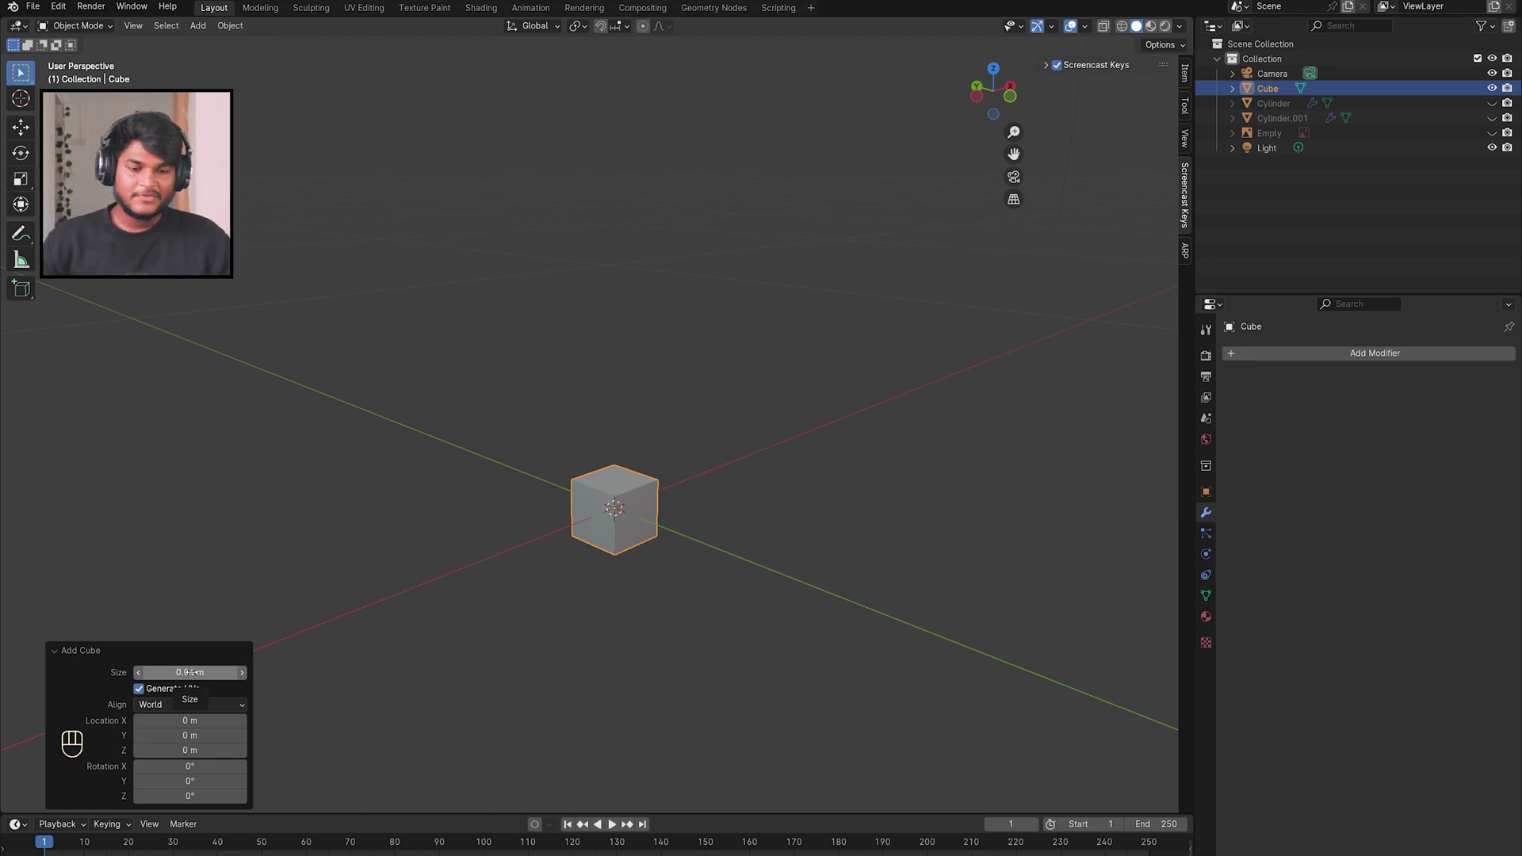
mouse_move(789, 397)
middle_mouse_down()
mouse_move(785, 323)
mouse_move(789, 401)
middle_mouse_up()
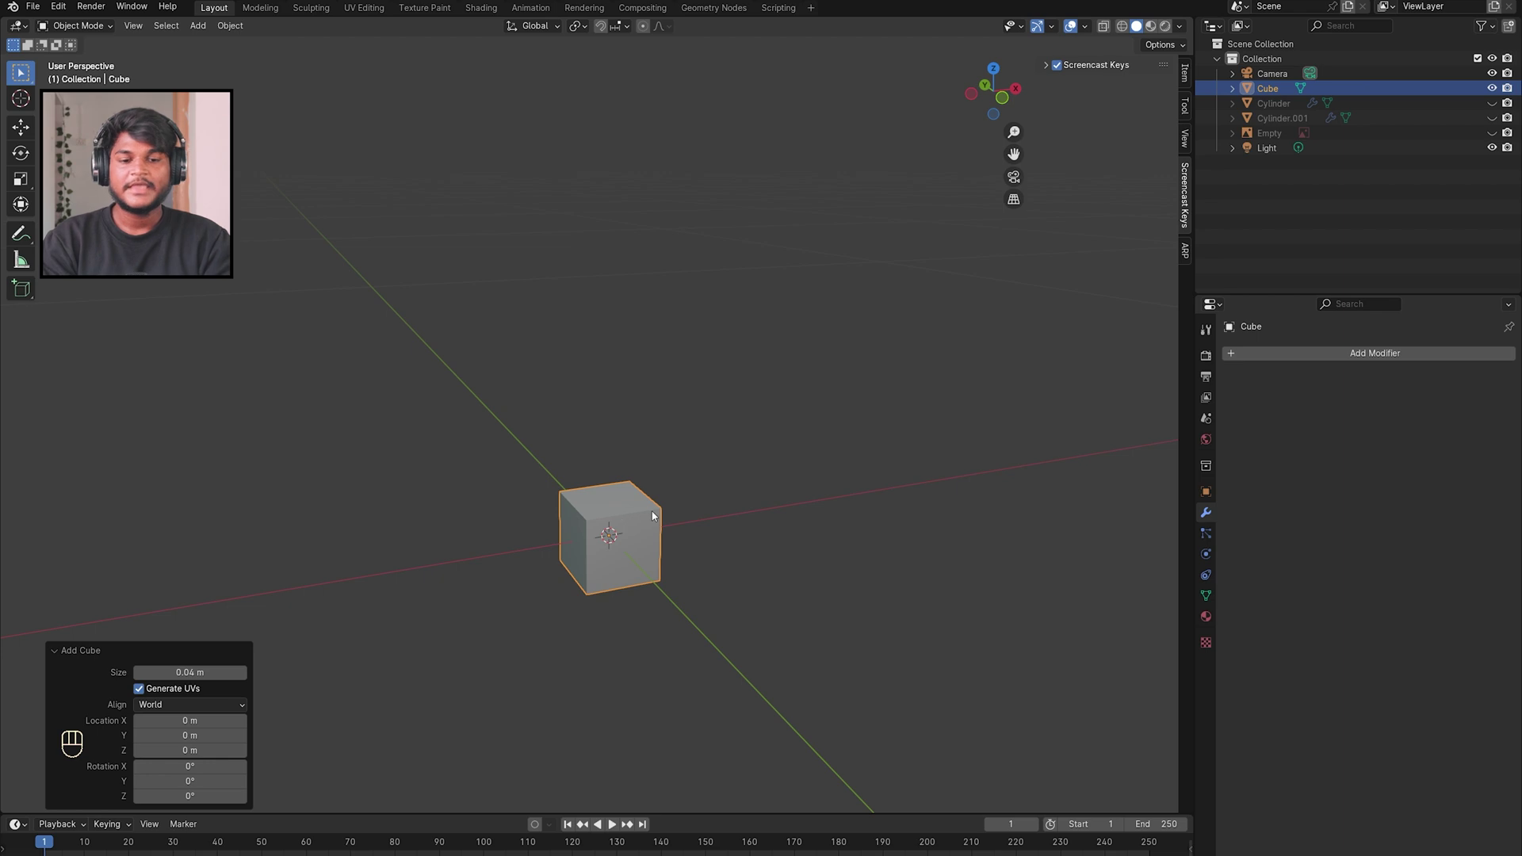
Step: Show the cube's transform properties, including its dimensions, beside the viewport
key("n")
key("n")
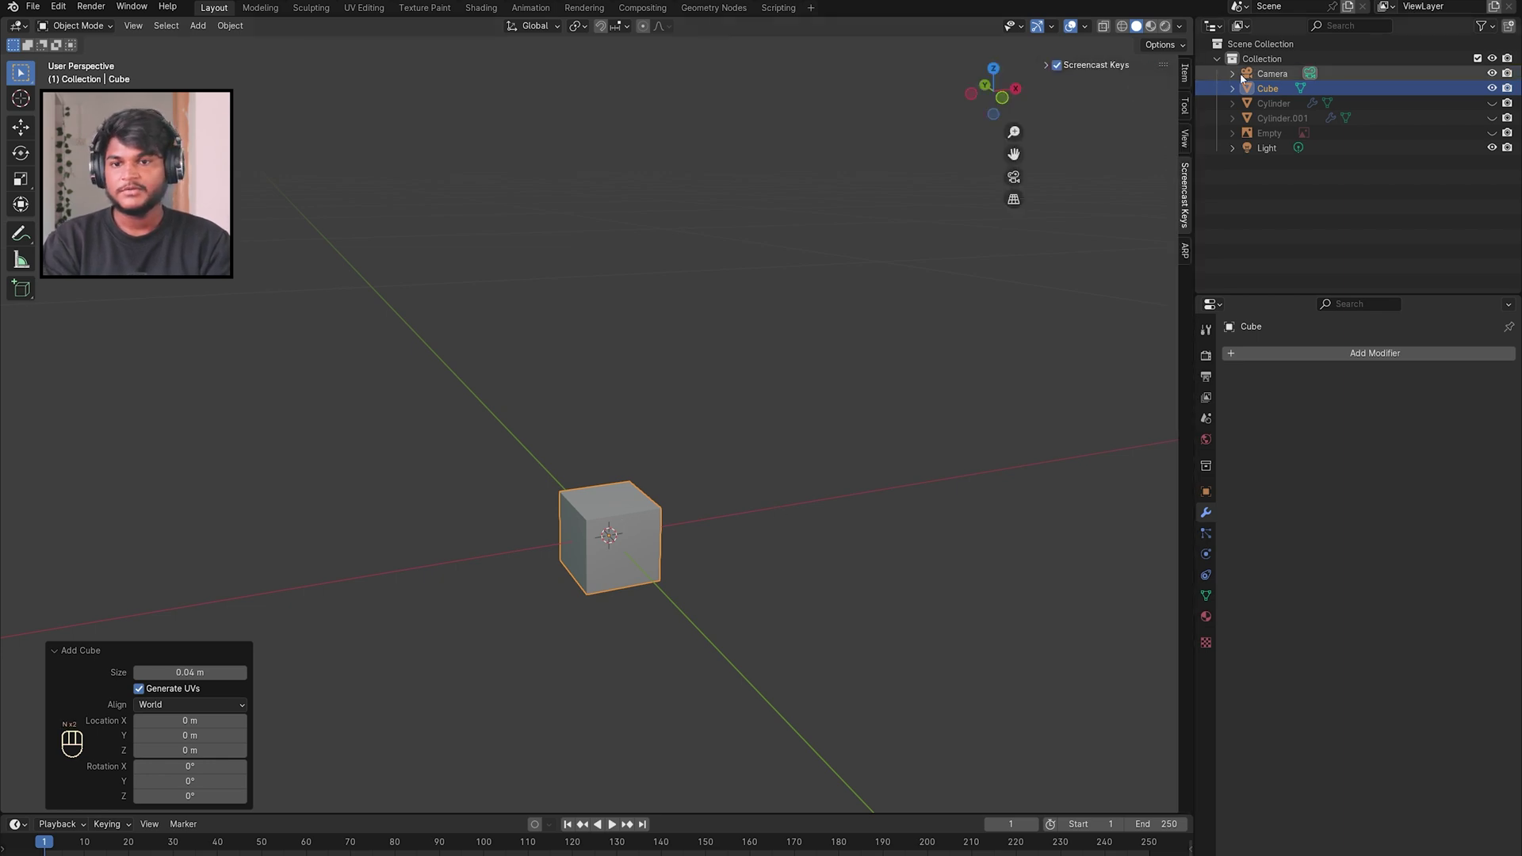
left_click(1186, 73)
middle_click_drag(651, 386, 849, 466)
middle_click_drag(690, 670, 805, 595, "shift")
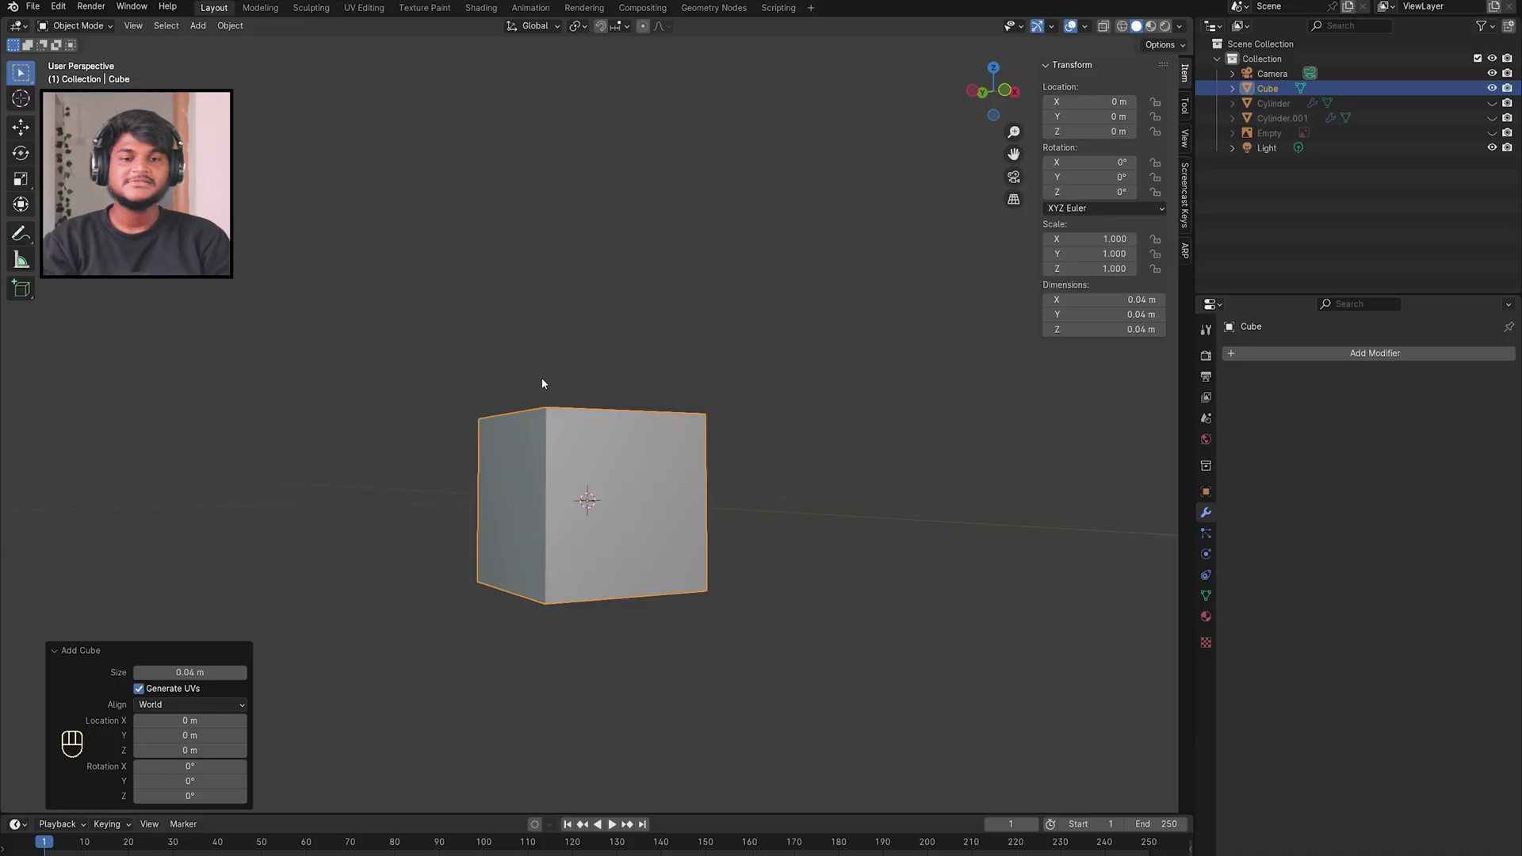
middle_click_drag(973, 501, 887, 483)
Step: Set the cube's X dimension to 0.3 cm
left_click(1119, 299)
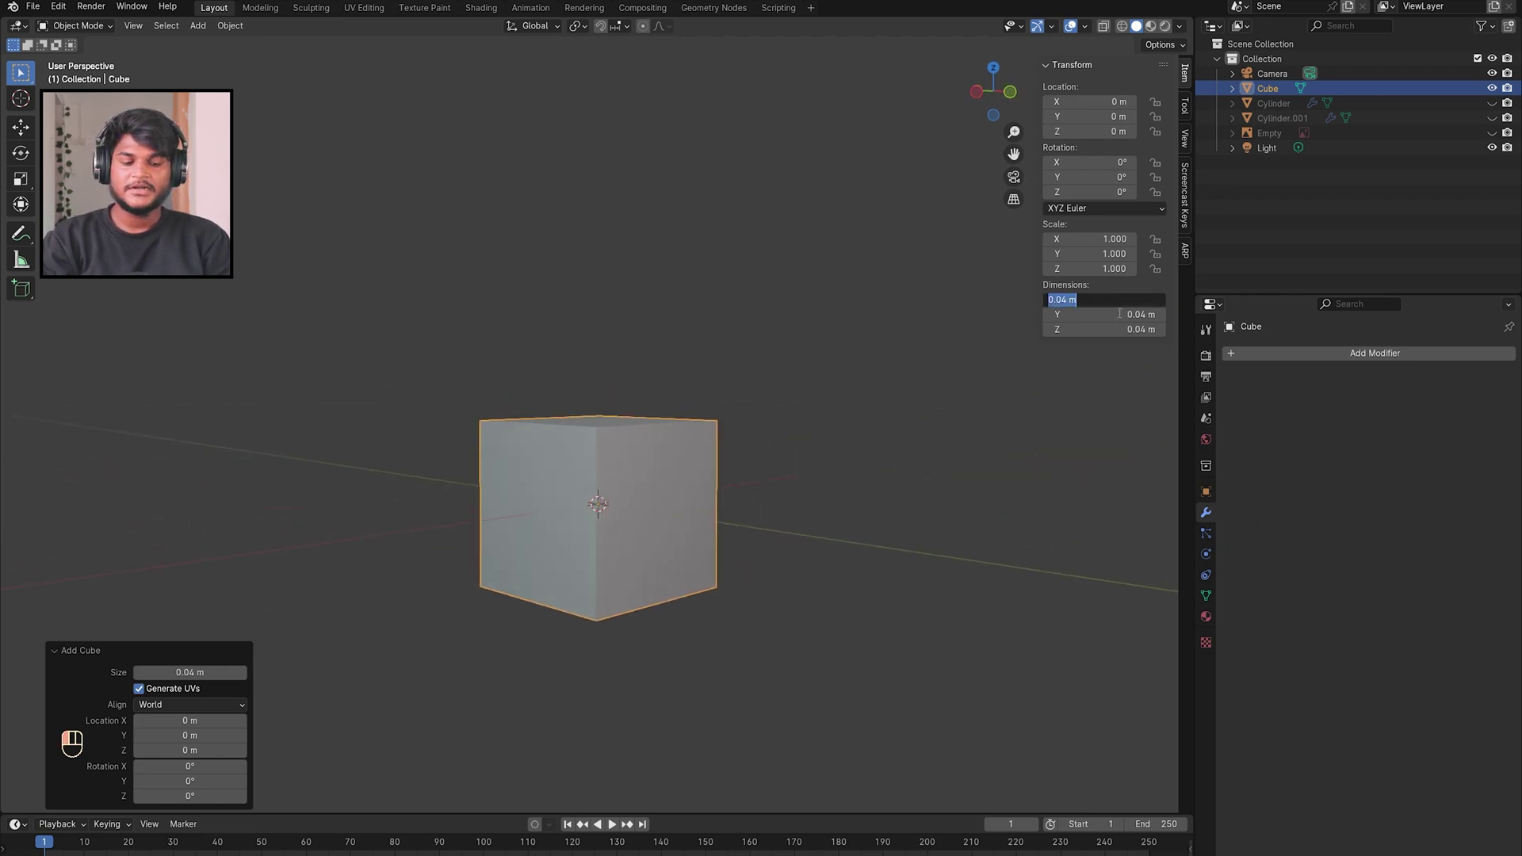
type("0.3")
key("Return")
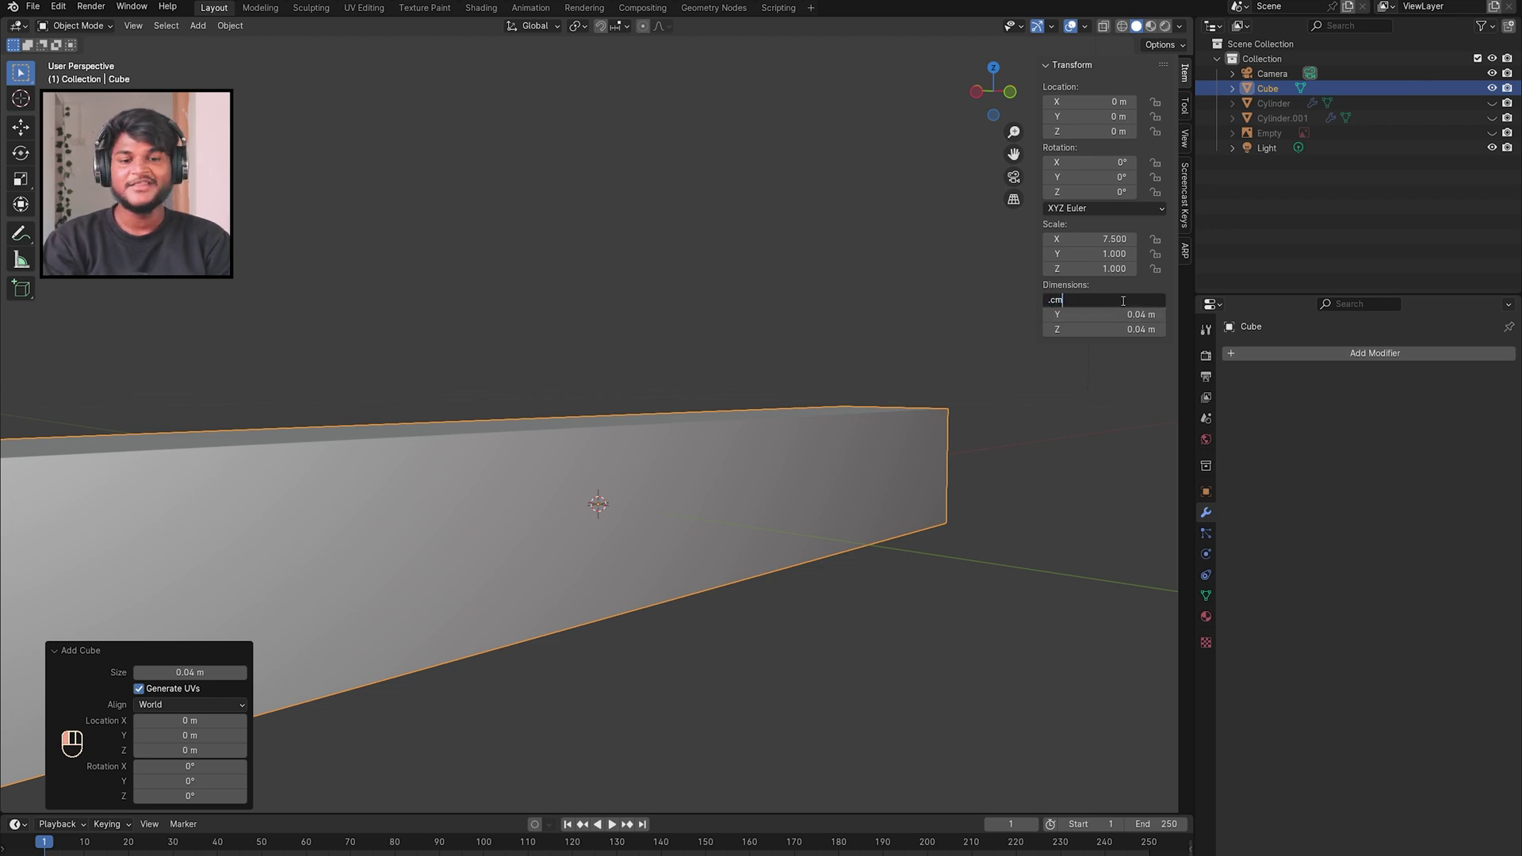
left_click(1121, 299)
type(".3cm")
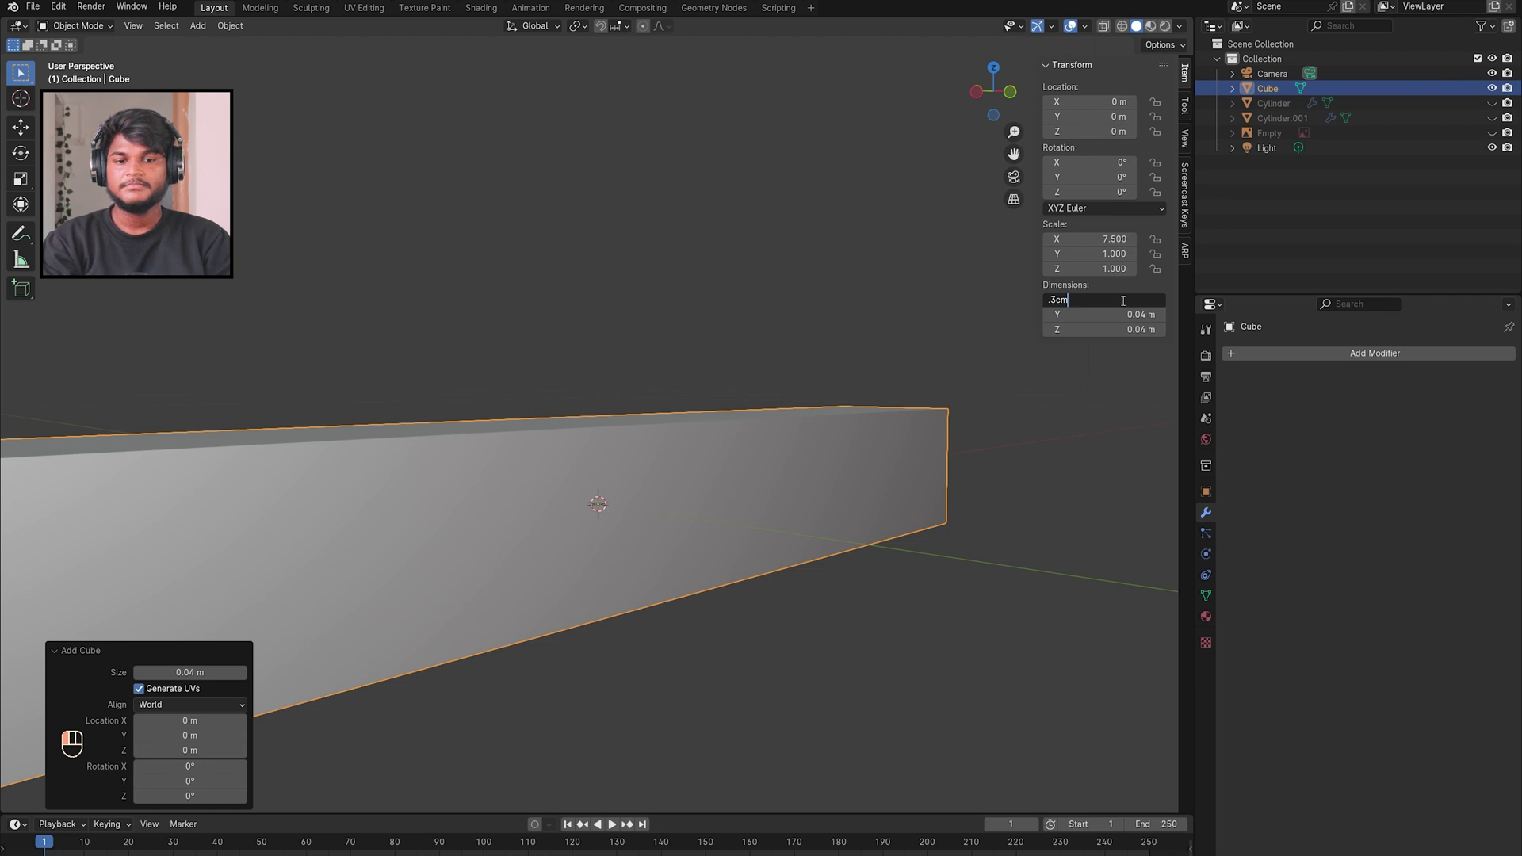
key("Return")
middle_click_drag(795, 468, 1025, 418)
Step: Set the cube's X dimension to 0.15 cm to make a thin plate
left_click(1125, 300)
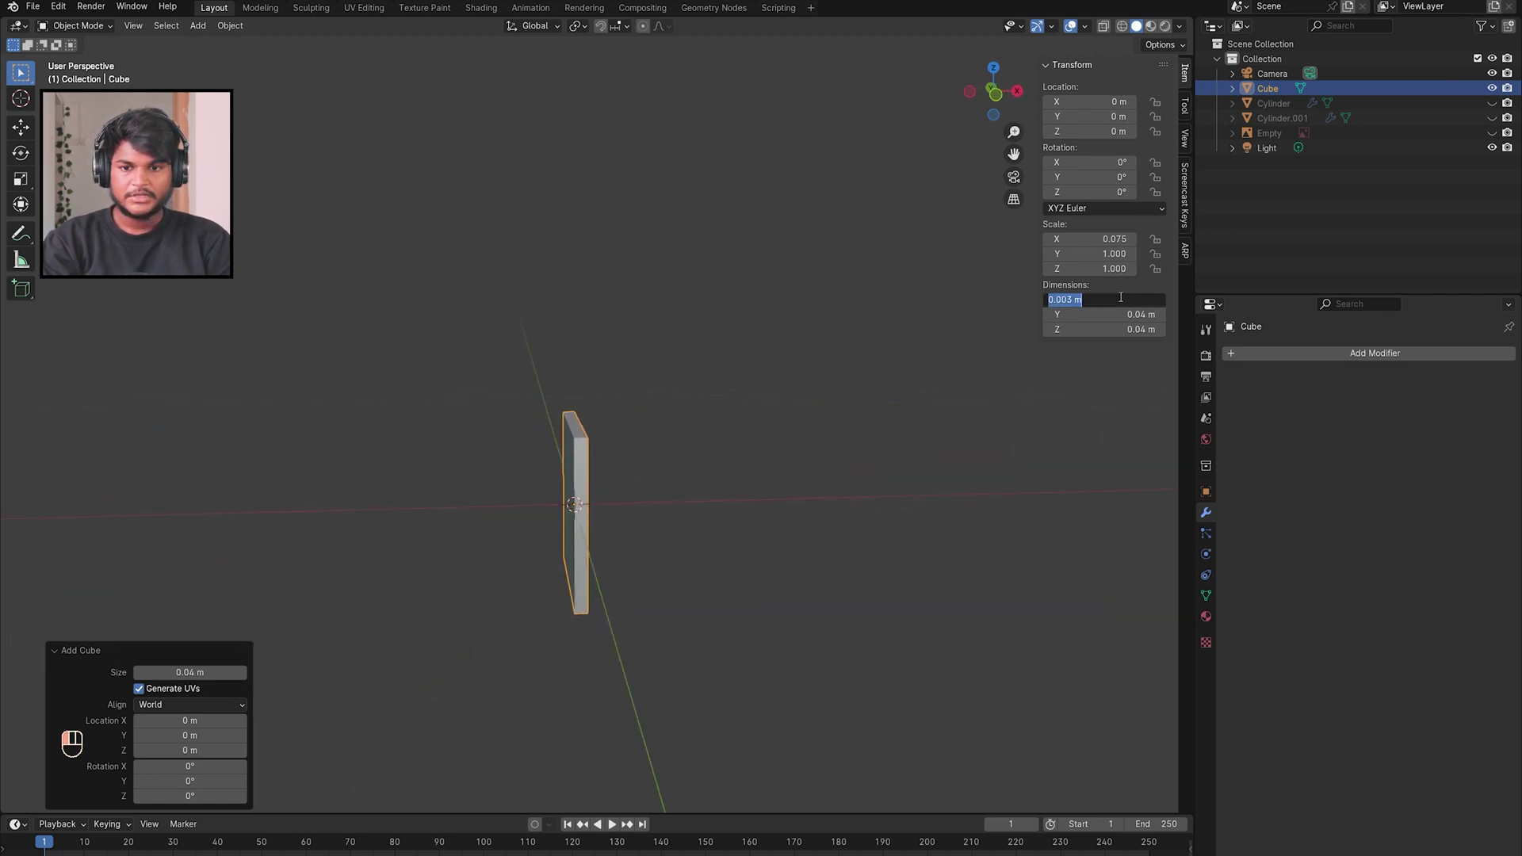
left_click(1071, 300)
type("15")
key("Return")
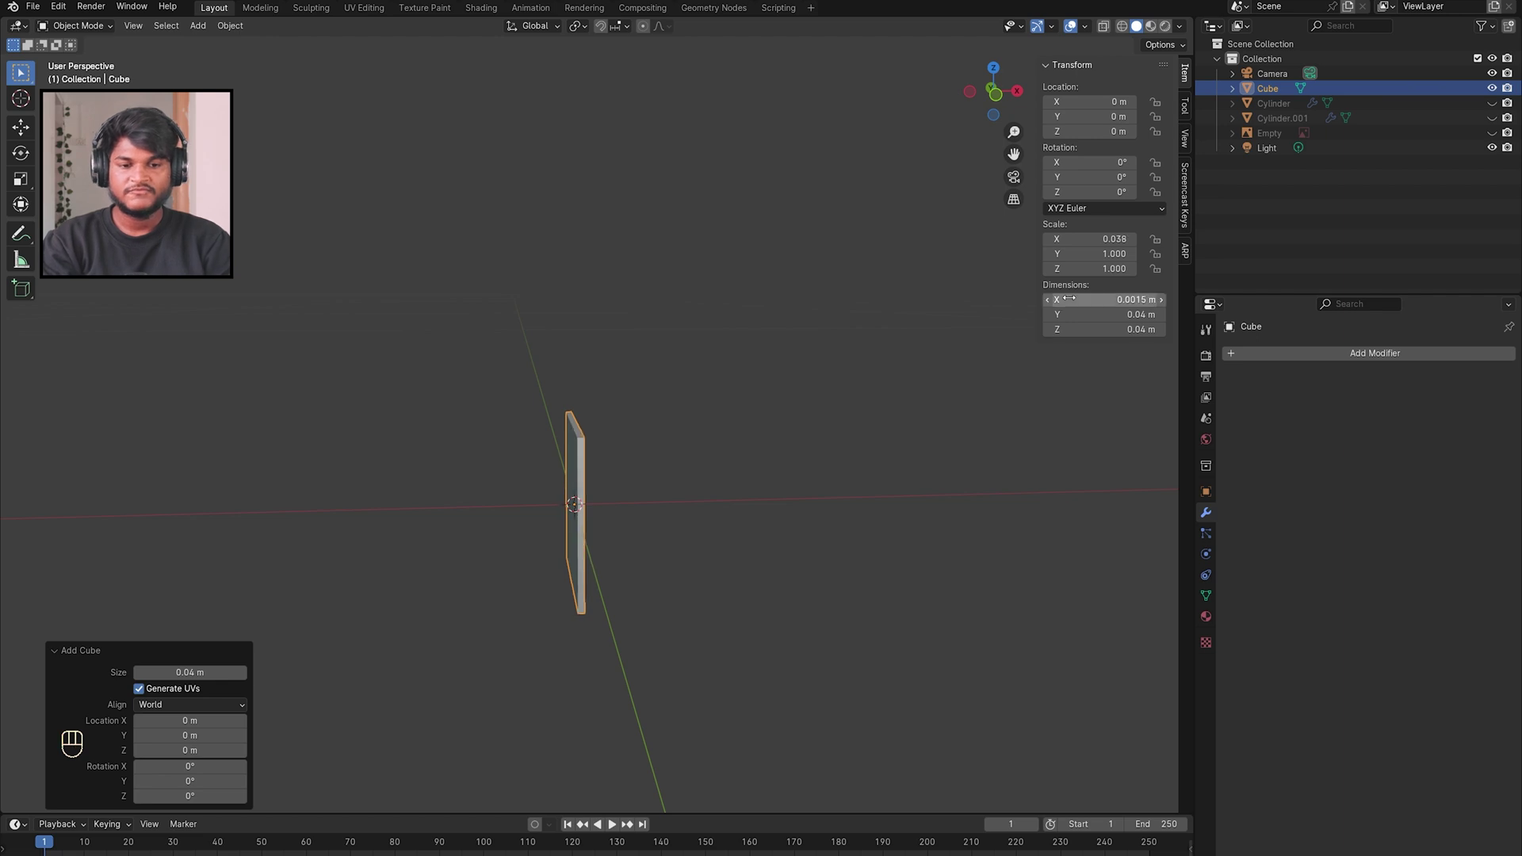
mouse_move(551, 456)
middle_mouse_down()
mouse_move(605, 438)
mouse_move(549, 455)
middle_mouse_up()
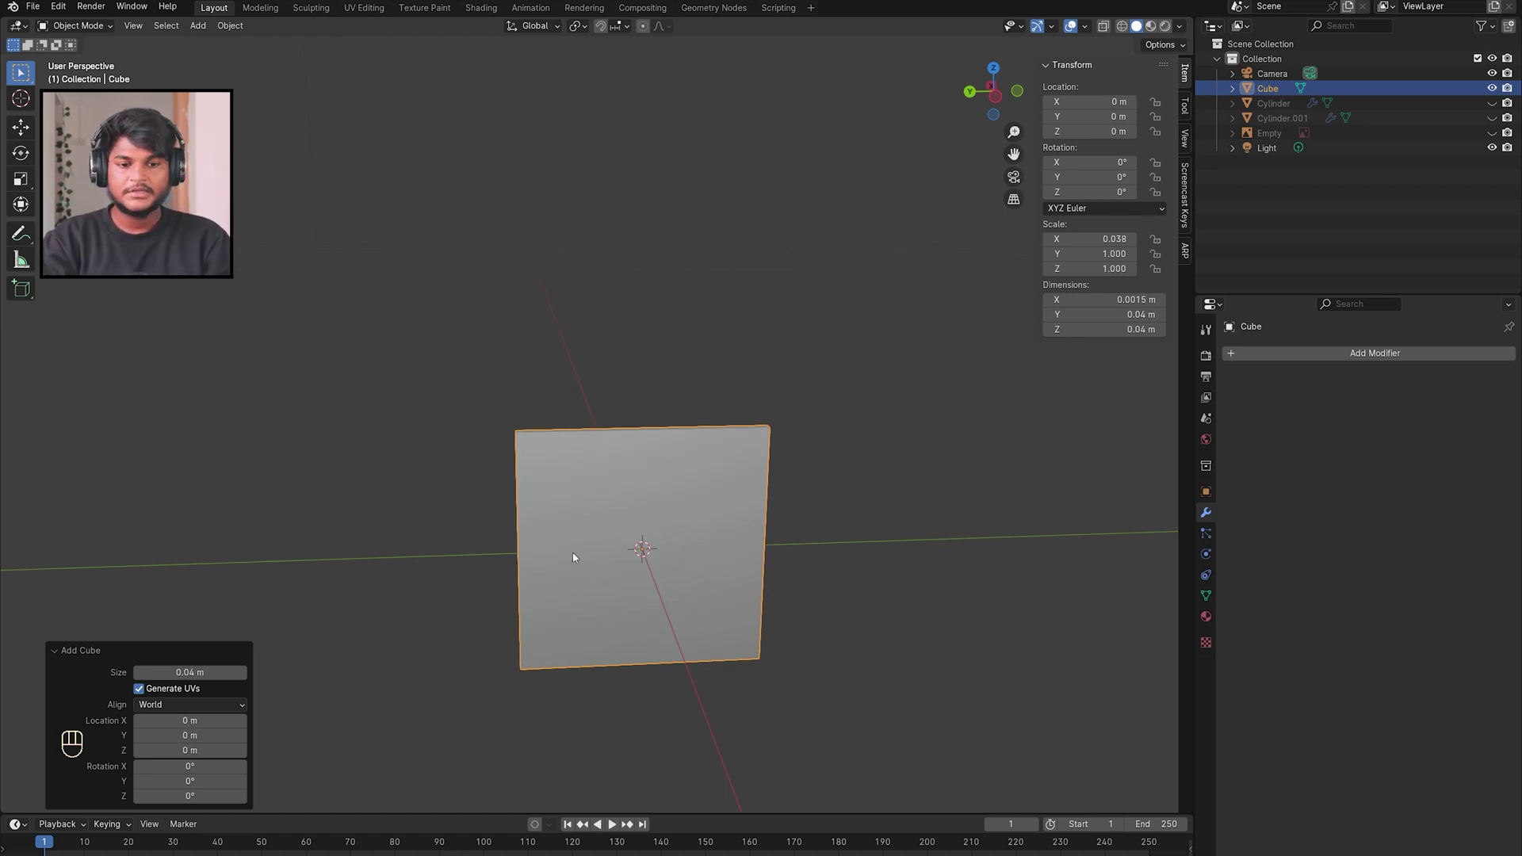
Step: Set the plate's Y dimension to 3.5 cm
left_click(1123, 310)
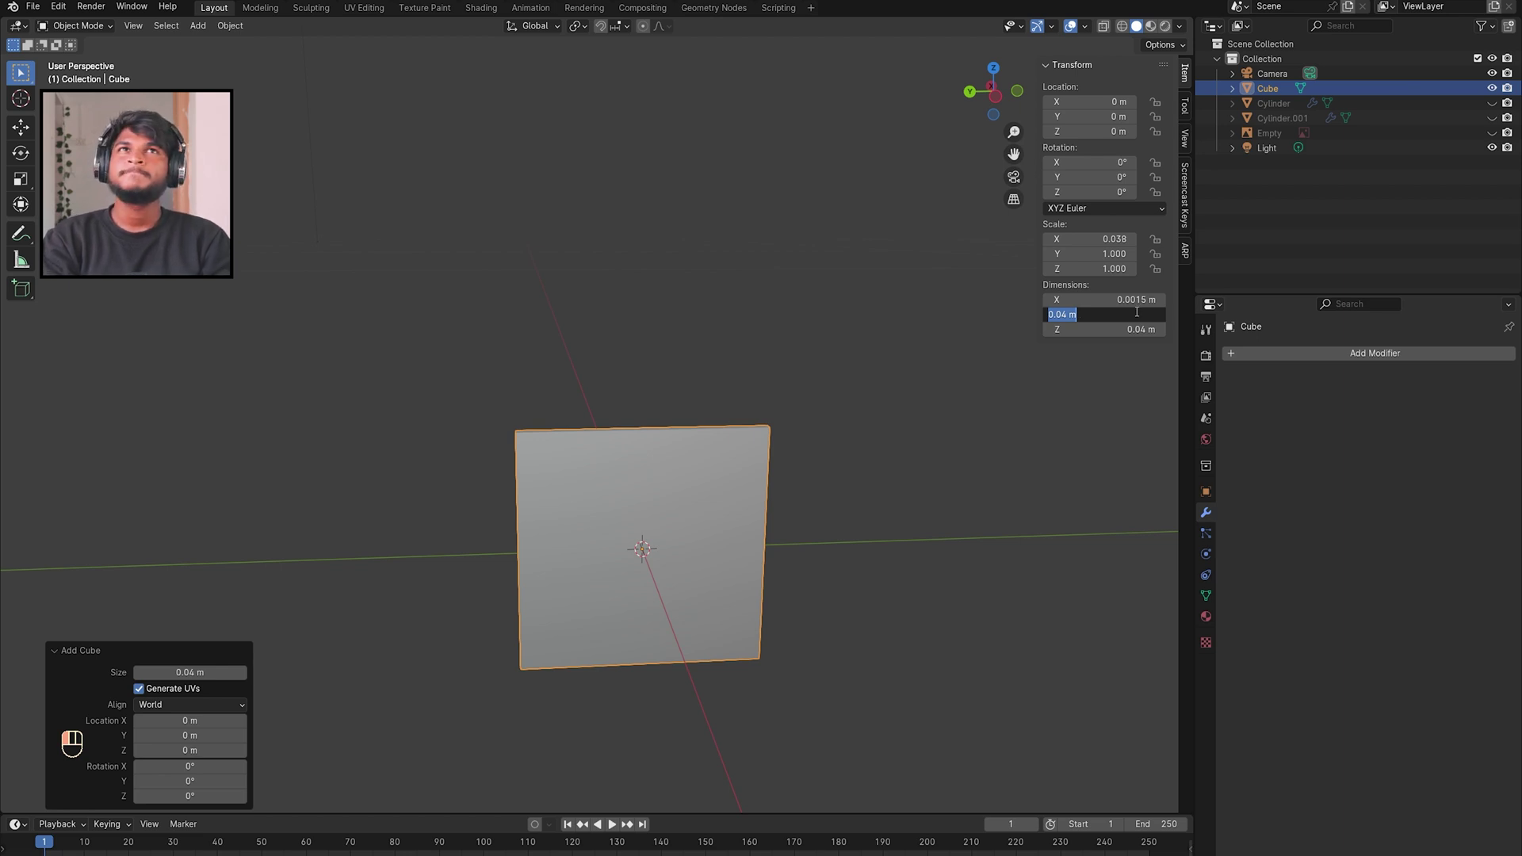
type("3.5")
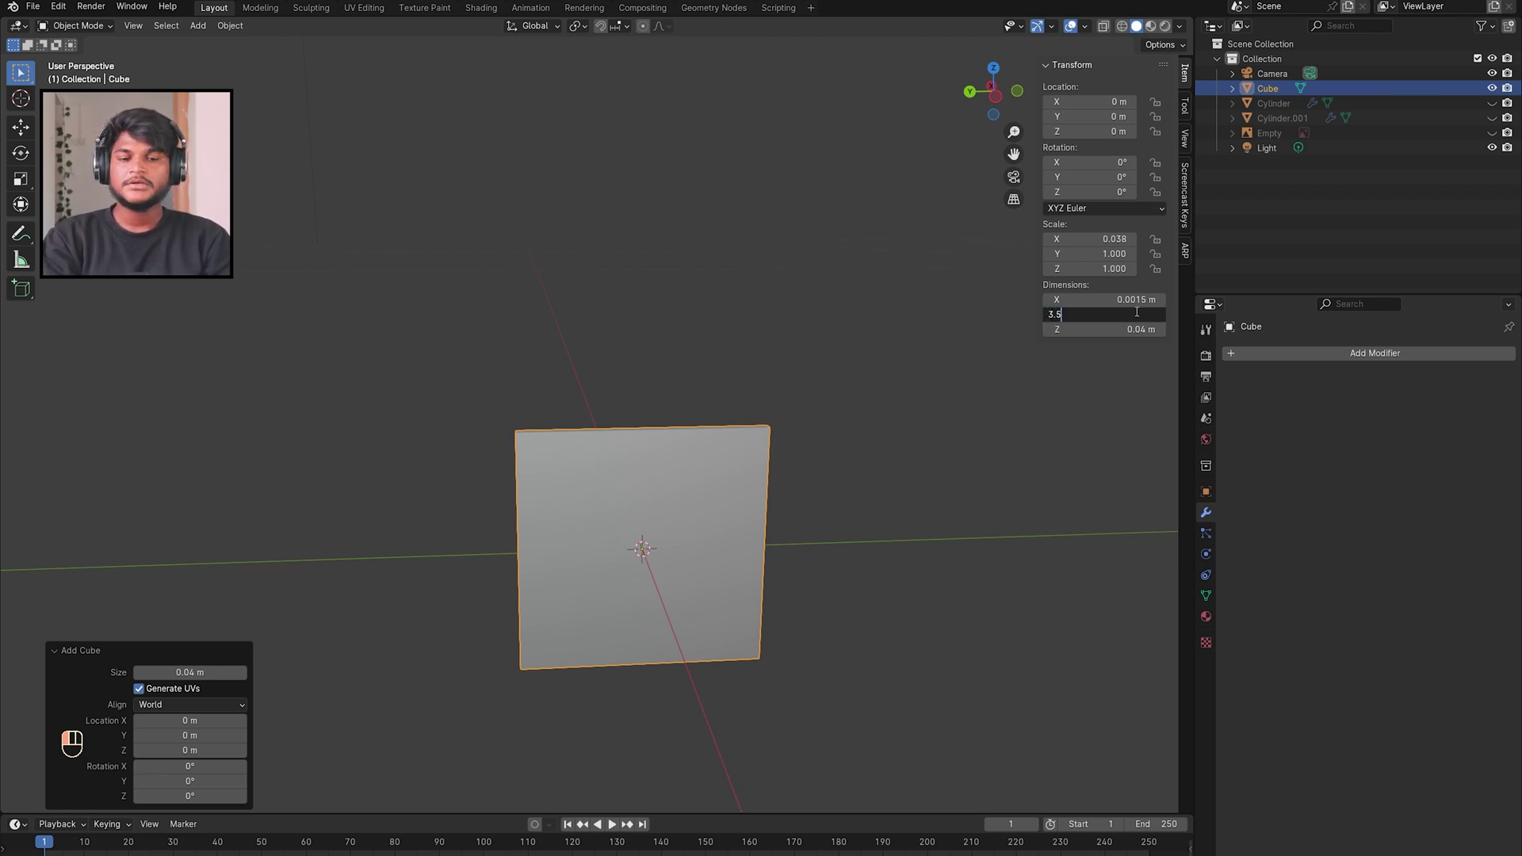
key("Return")
left_click(1138, 314)
type("3.5cm")
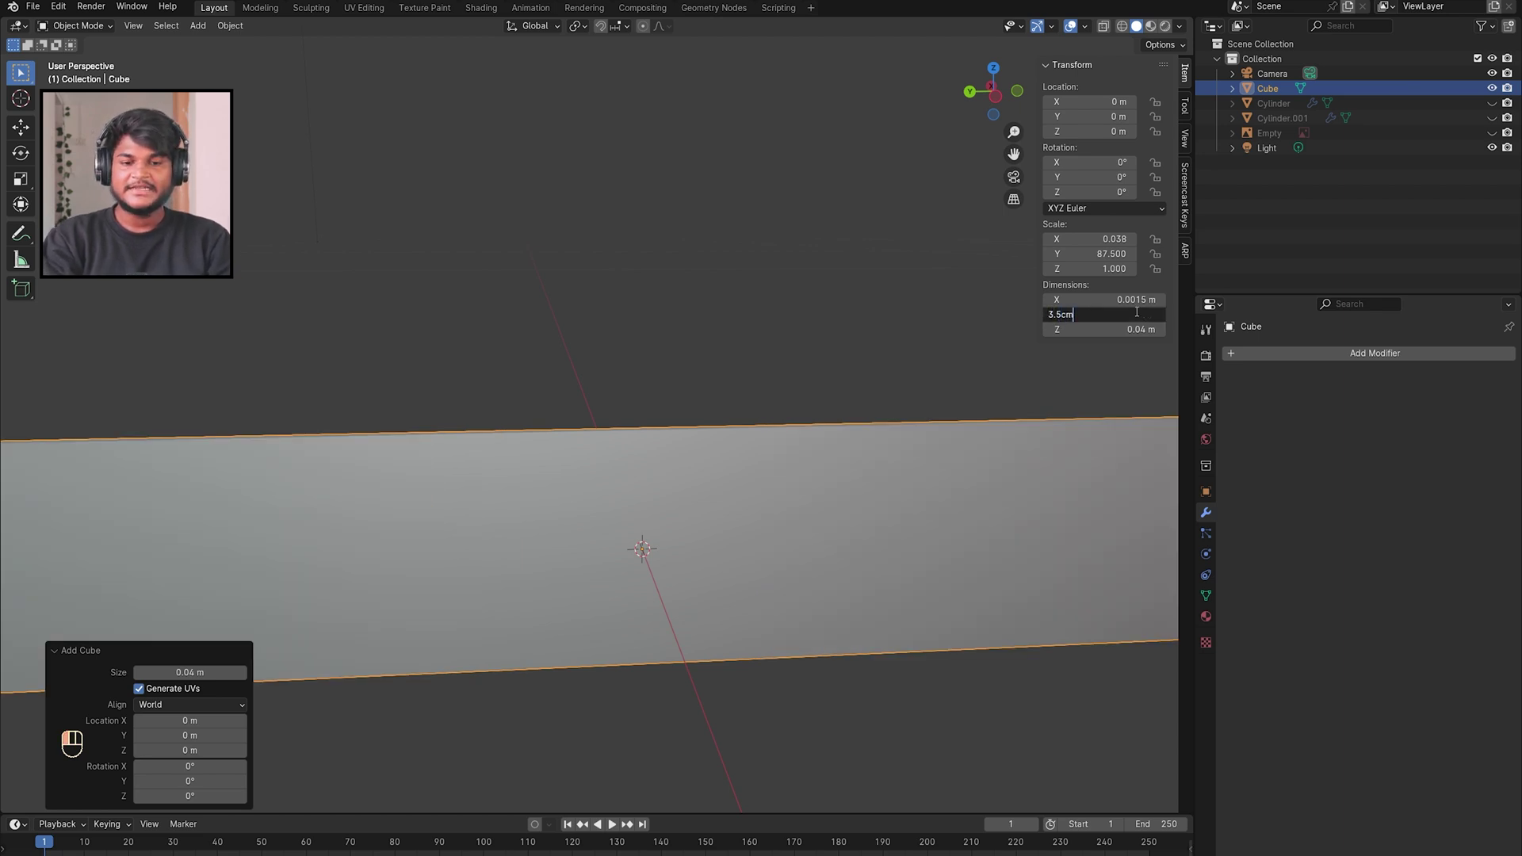
key("Return")
middle_click_drag(729, 548, 727, 544)
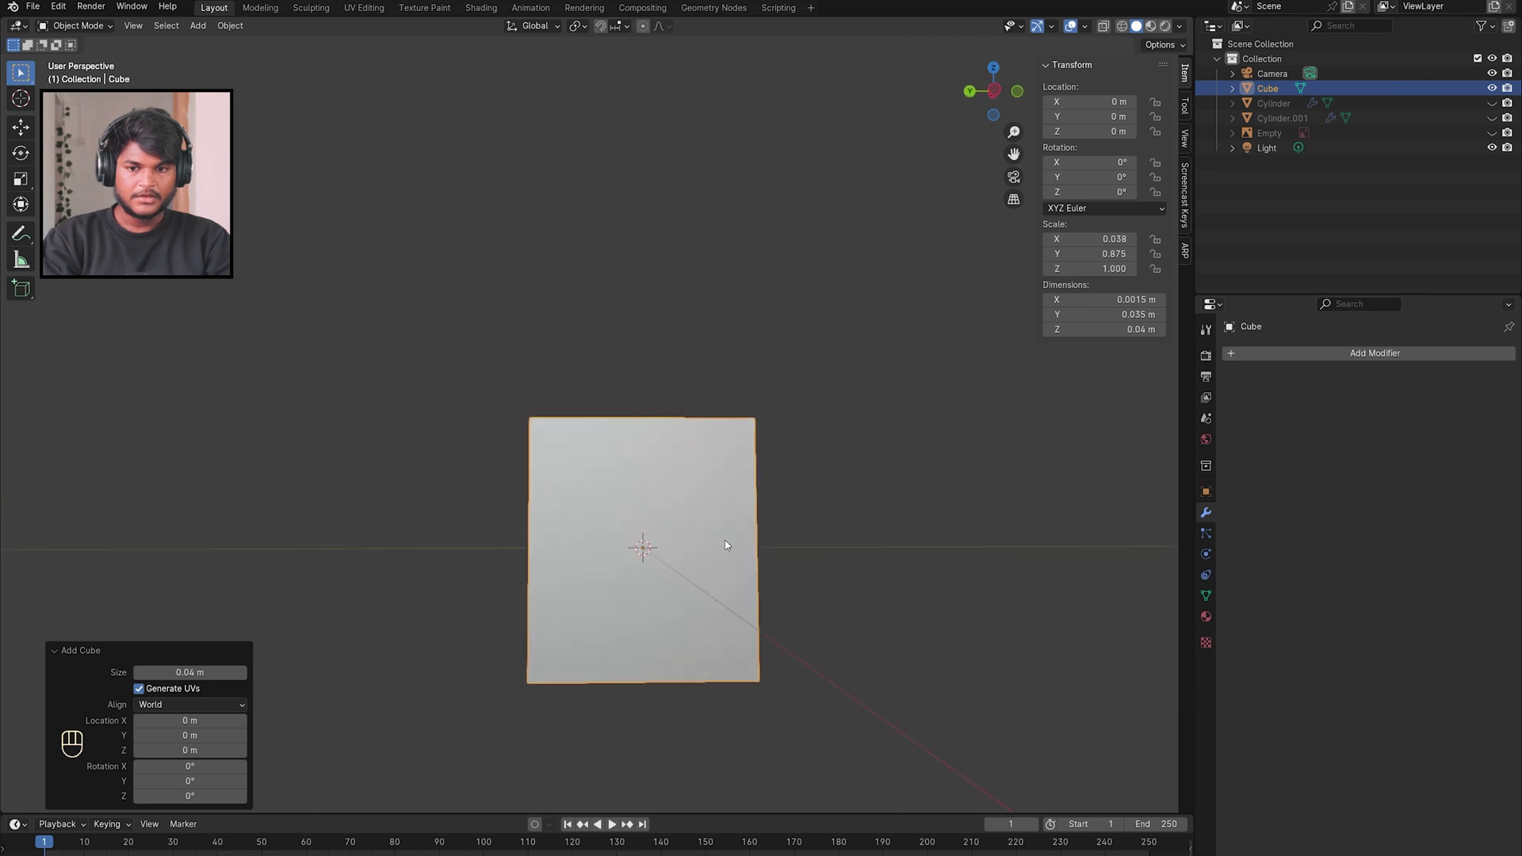
Step: Set the plate's Y dimension to 2.5 cm
left_click(1126, 315)
type("2.5cm")
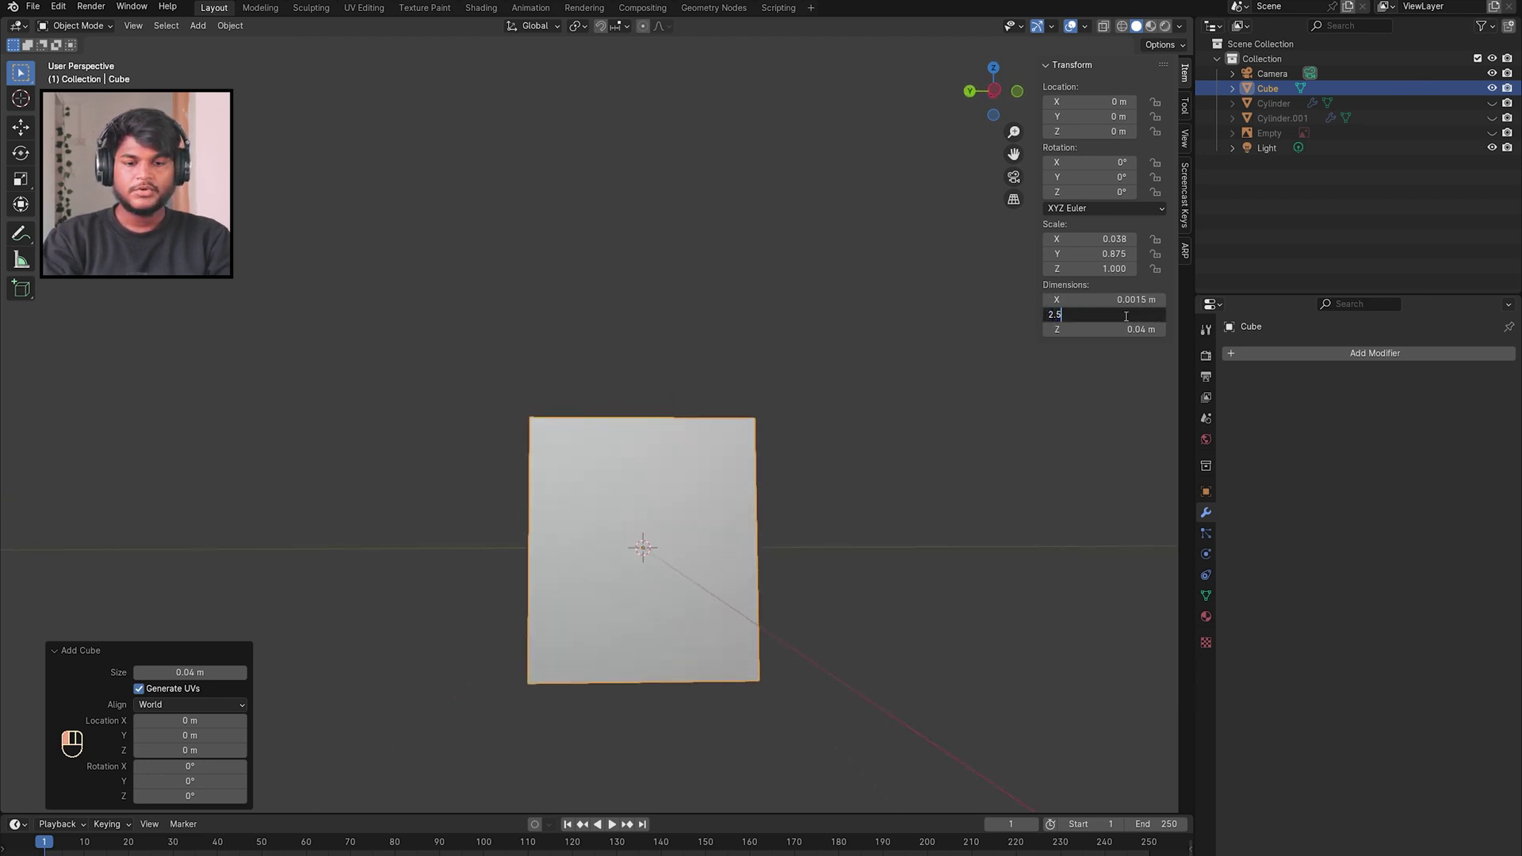
key("Return")
middle_click_drag(856, 517, 855, 518)
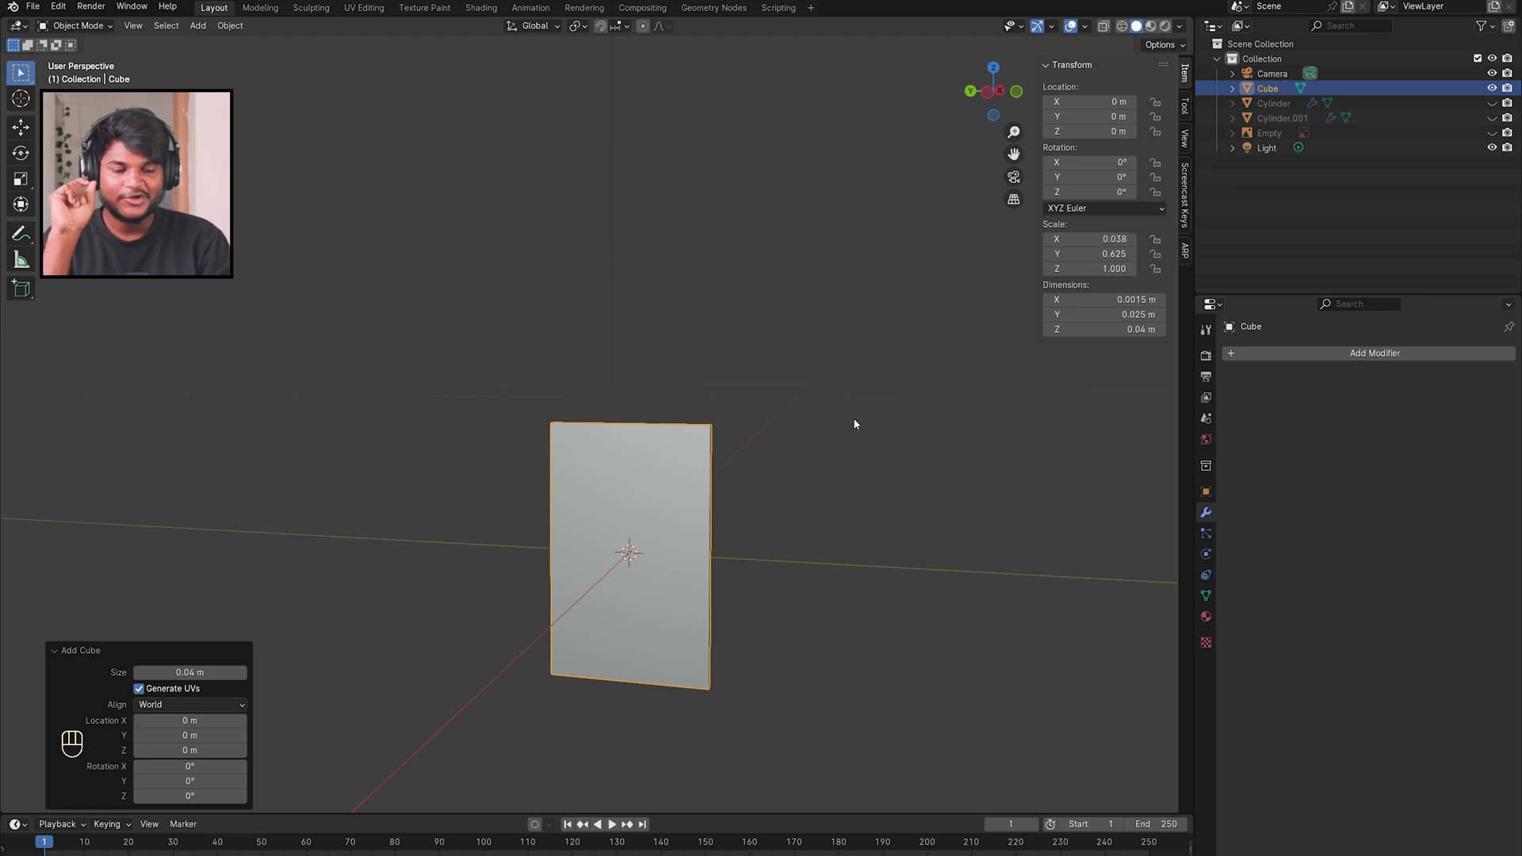
middle_click_drag(1001, 454, 805, 507)
Step: Switch to the reference image board, examine the shape of the upright biscuit beside the milk glass, and return to Blender
key("alt+Tab")
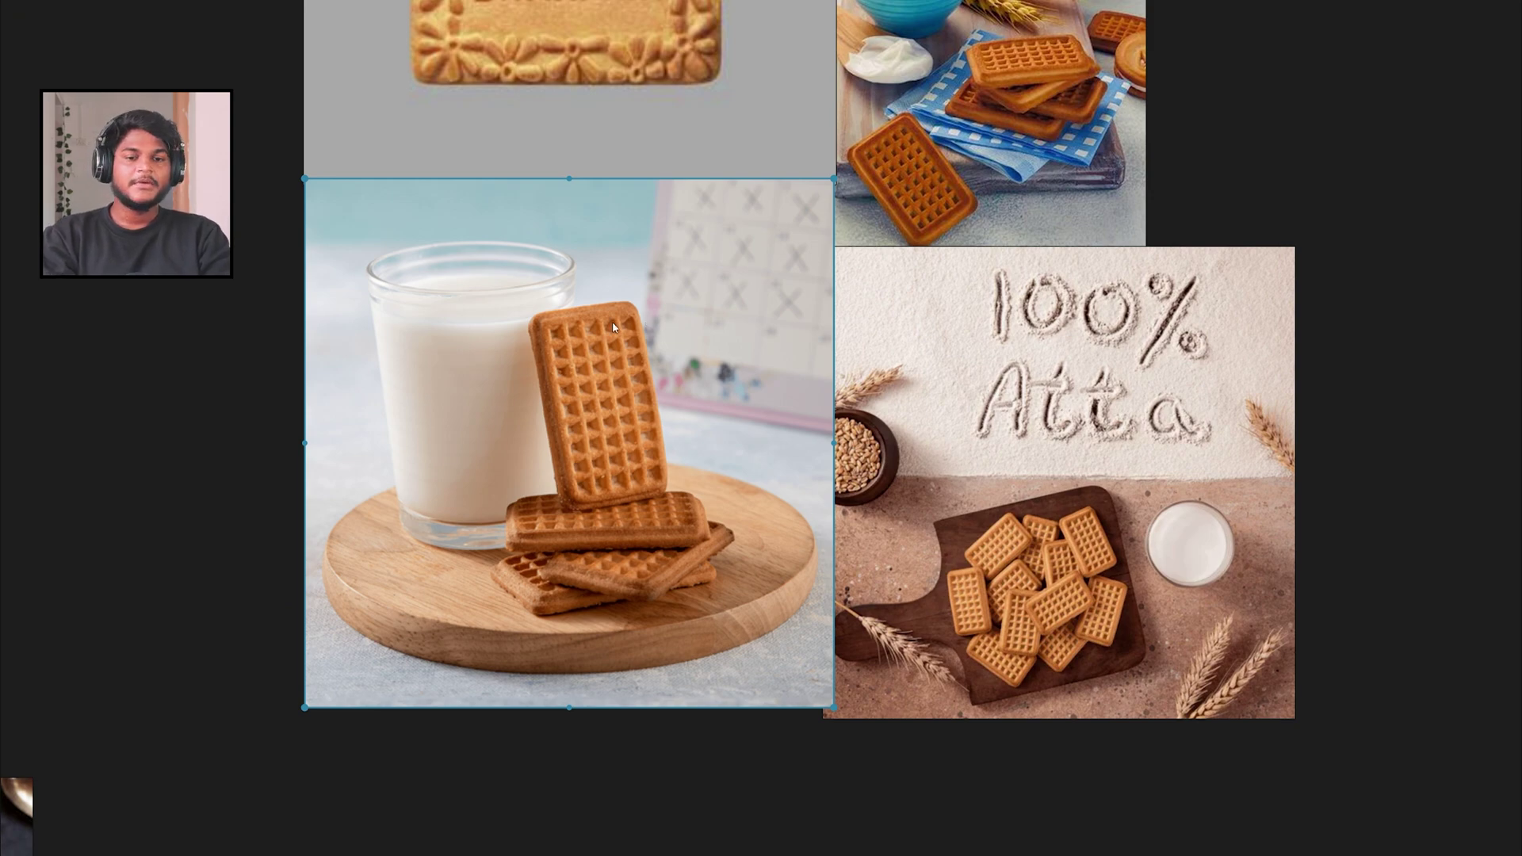
middle_click_drag(549, 308, 541, 318)
scroll(543, 322, "up", 5)
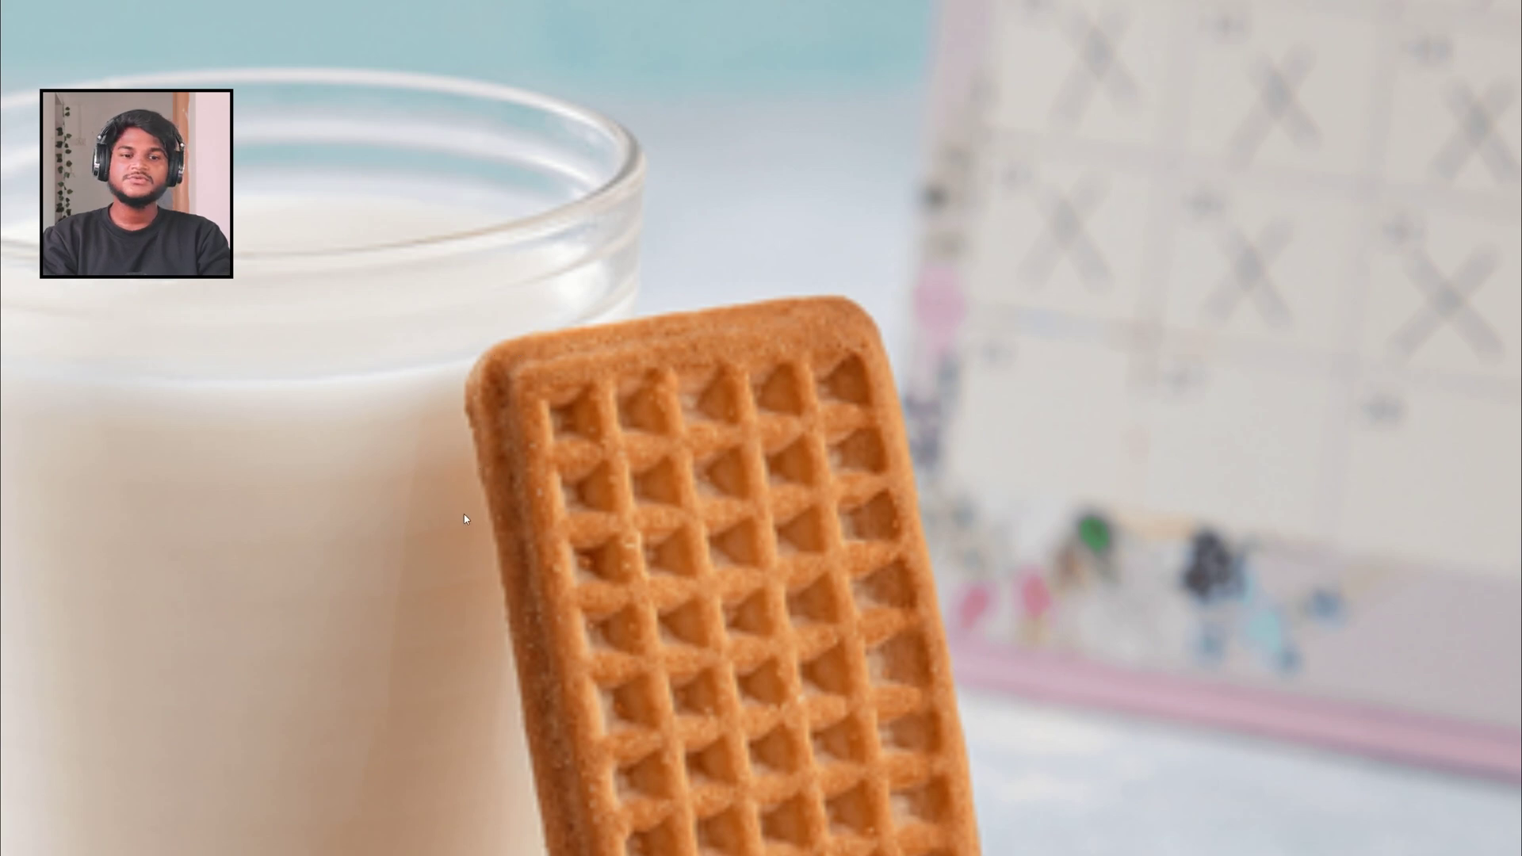
scroll(780, 456, "down", 2)
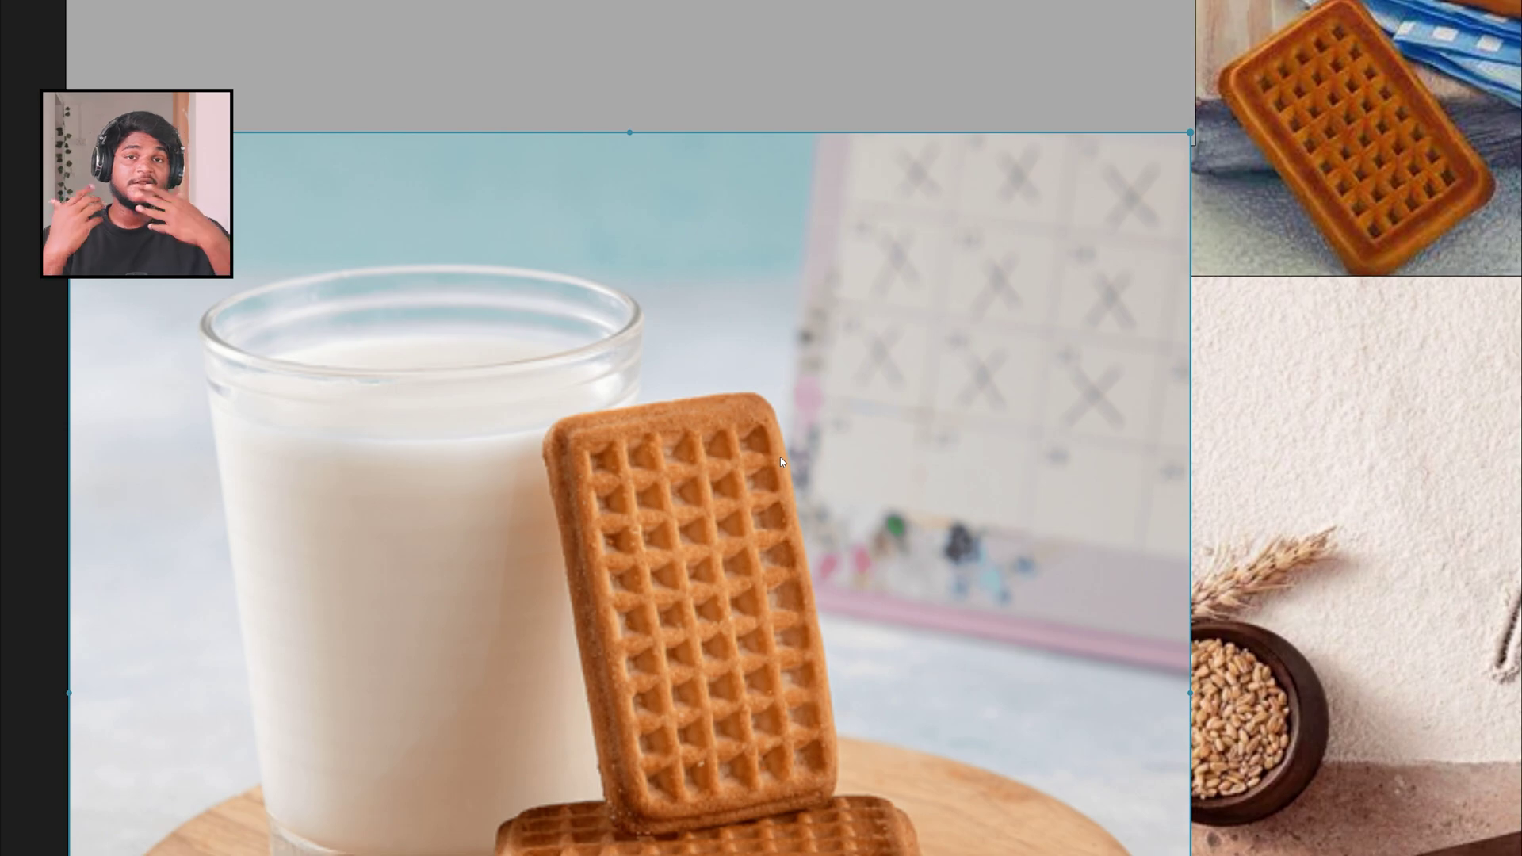
key("alt+Tab")
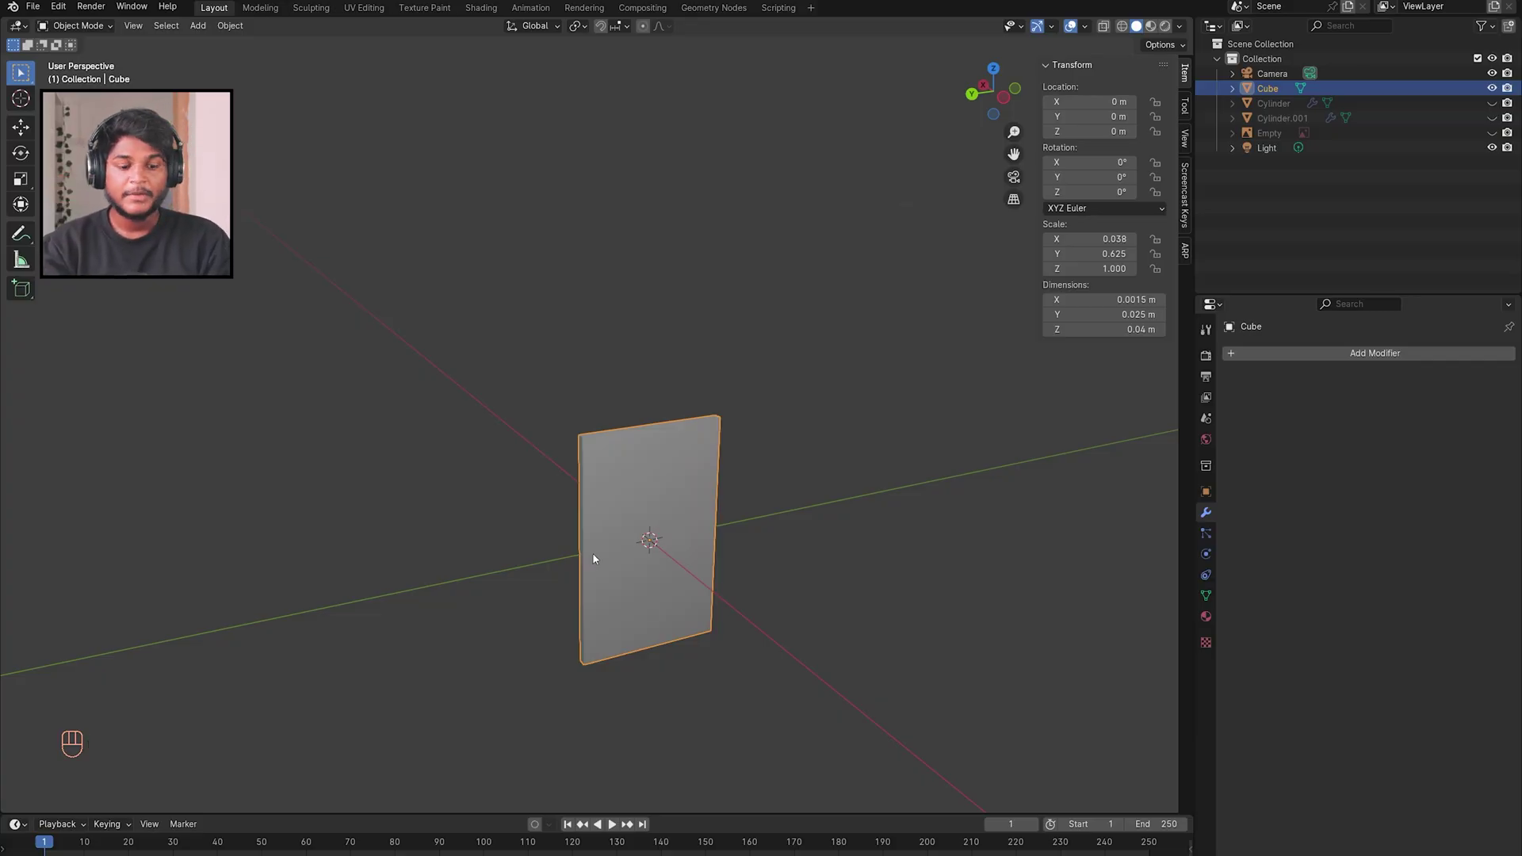
Step: Duplicate the plate about 0.06 m along the Y axis and hide the duplicate
key("shift+d")
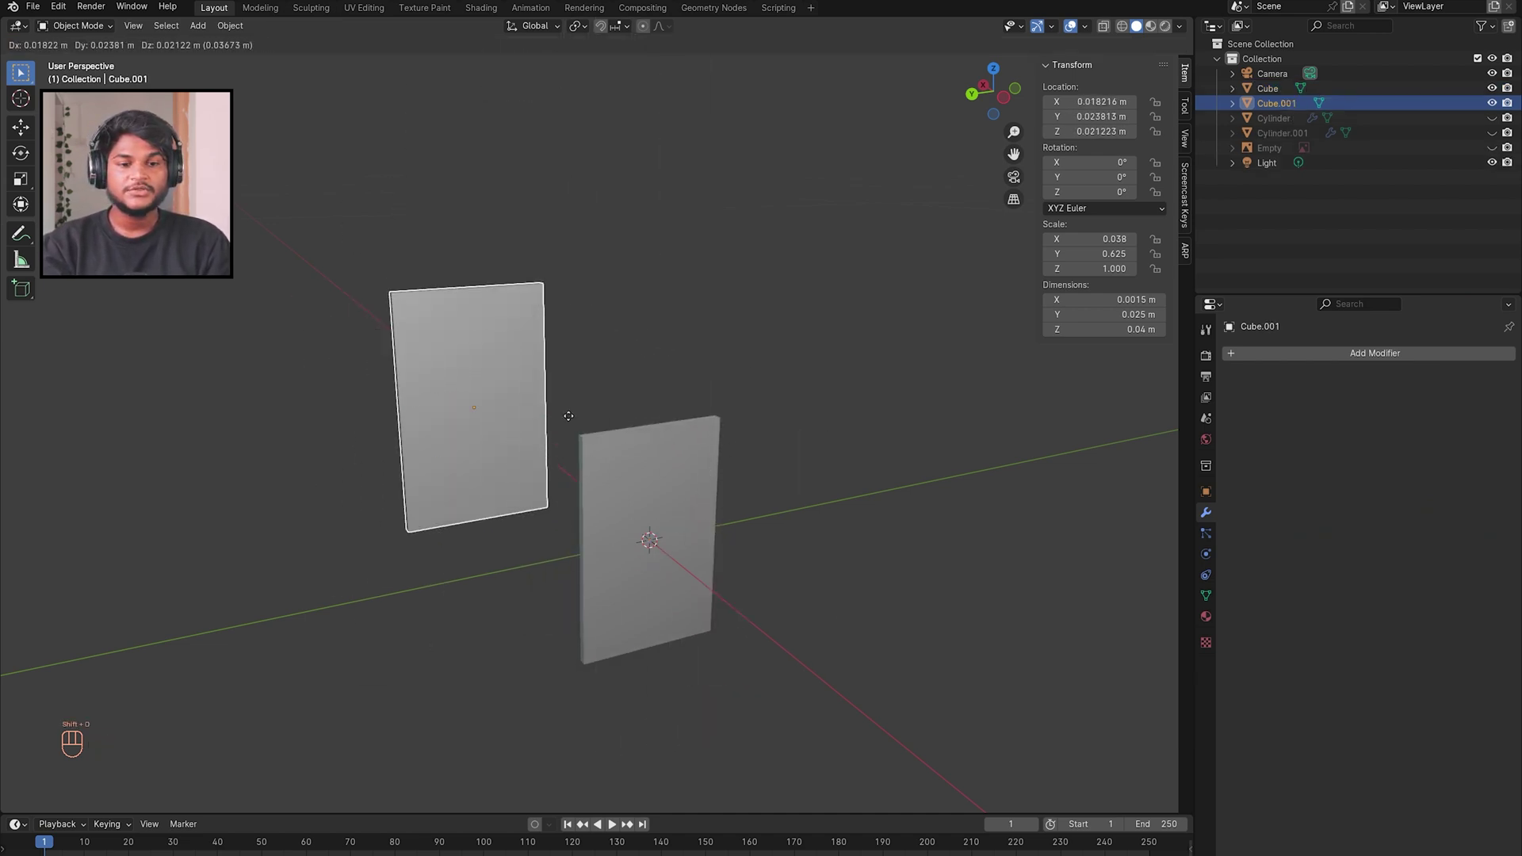
key("y")
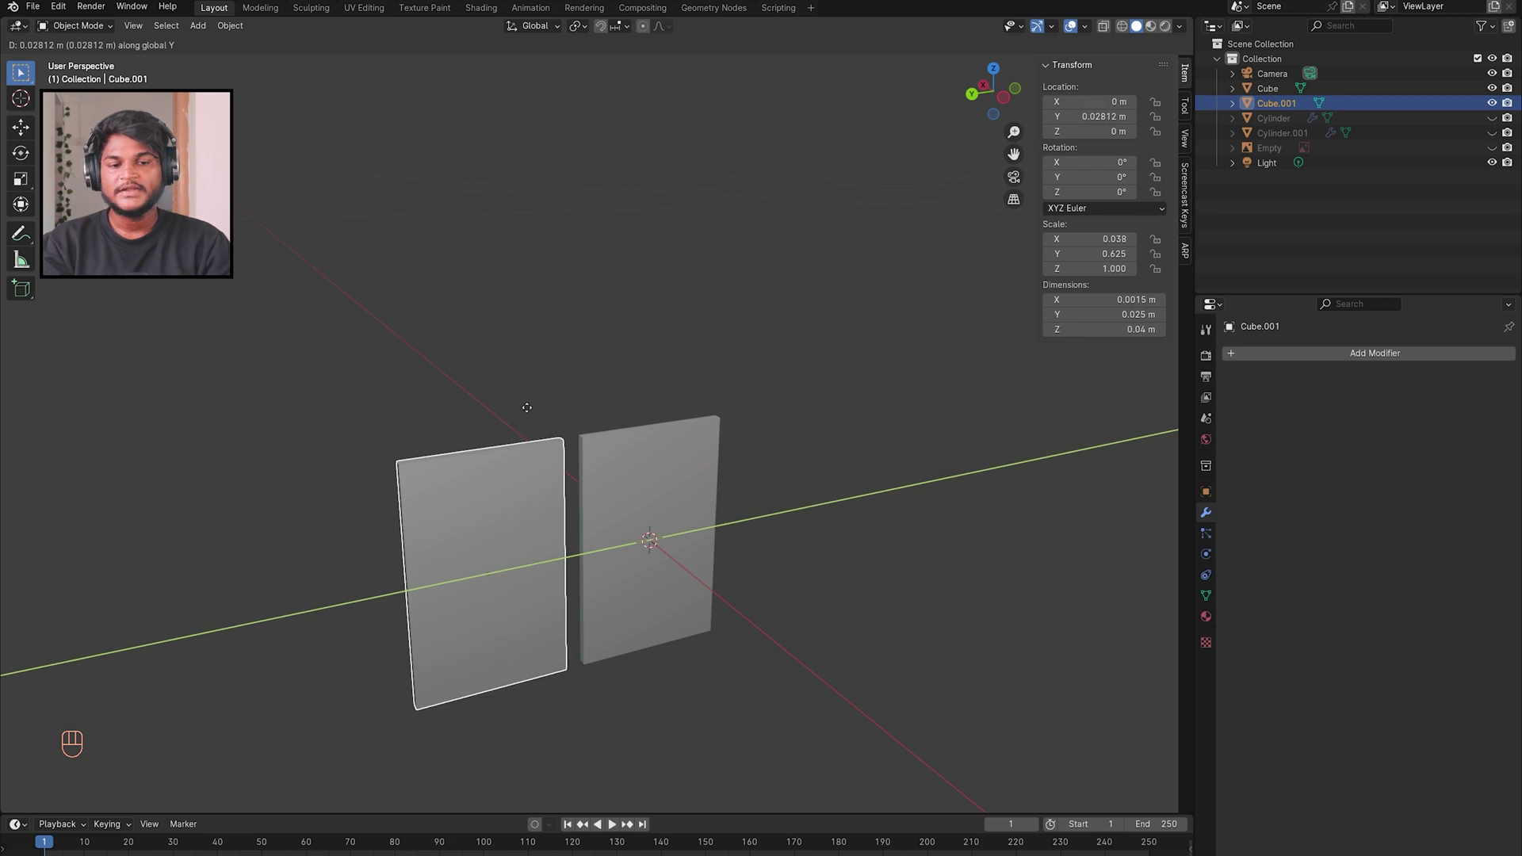
left_click(428, 441)
key("h")
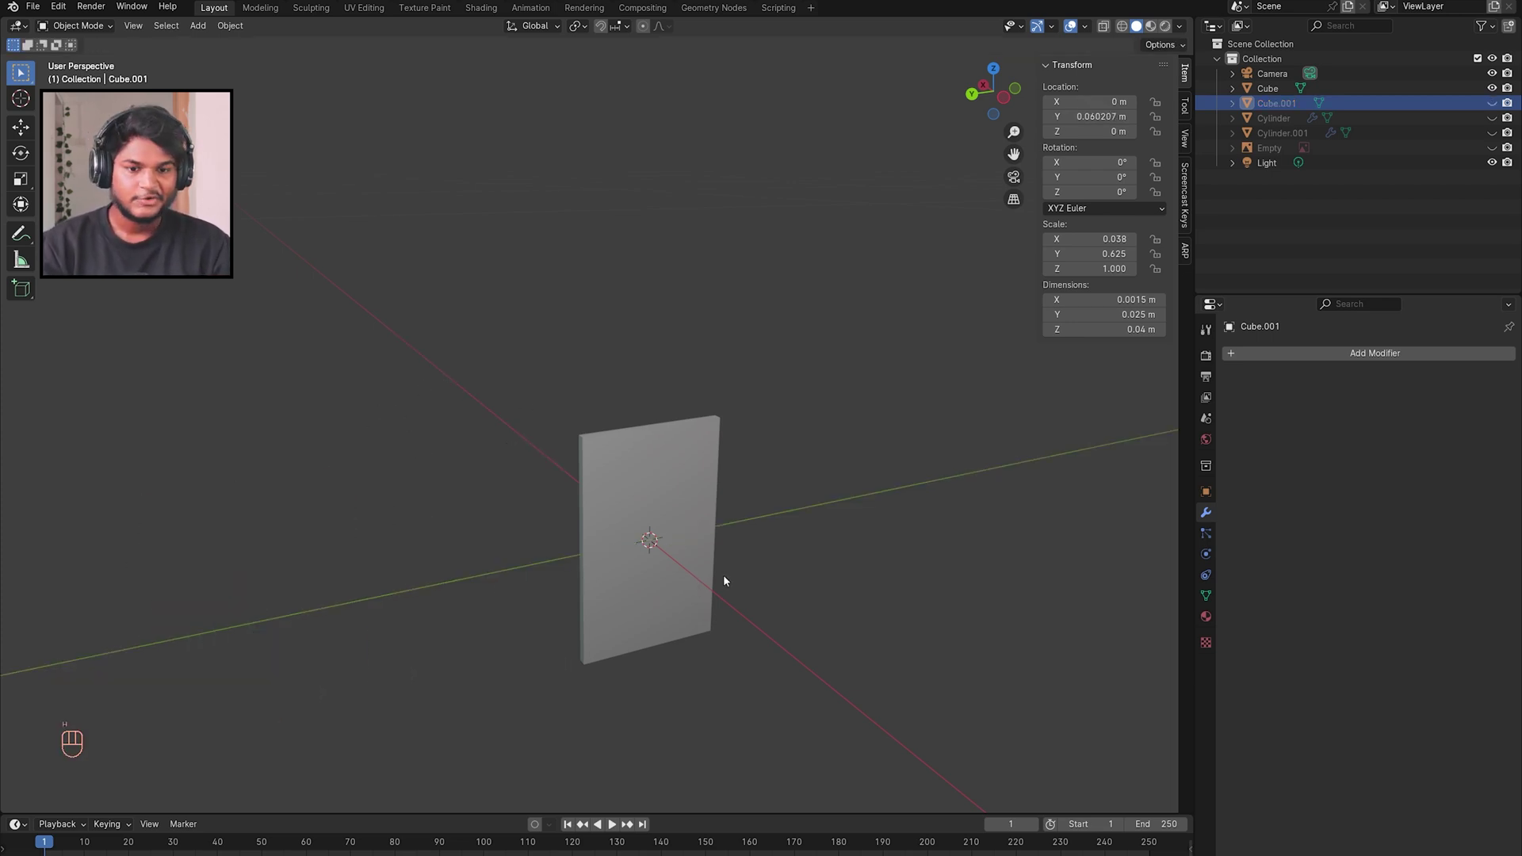
Step: Select the four short corner edges of the original plate in Edit Mode
left_click(611, 587)
key("Tab")
key("Tab")
key("Tab")
middle_click_drag(667, 502, 650, 535)
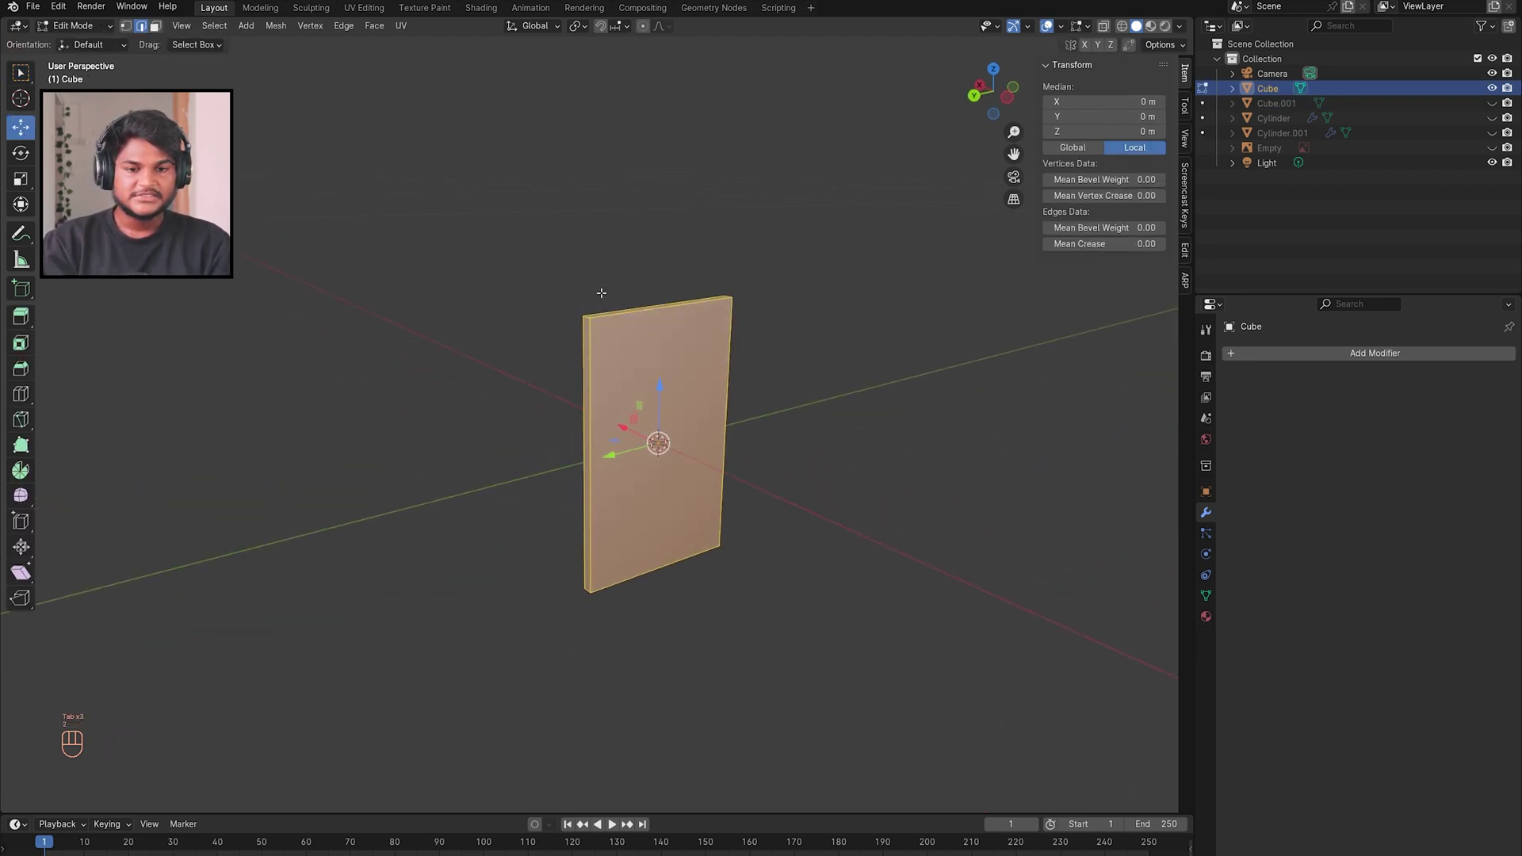
left_click(587, 318)
left_click(587, 318)
middle_click_drag(666, 535, 595, 579)
left_click(592, 582, "shift")
middle_click_drag(857, 643, 626, 706)
left_click(624, 314, "shift")
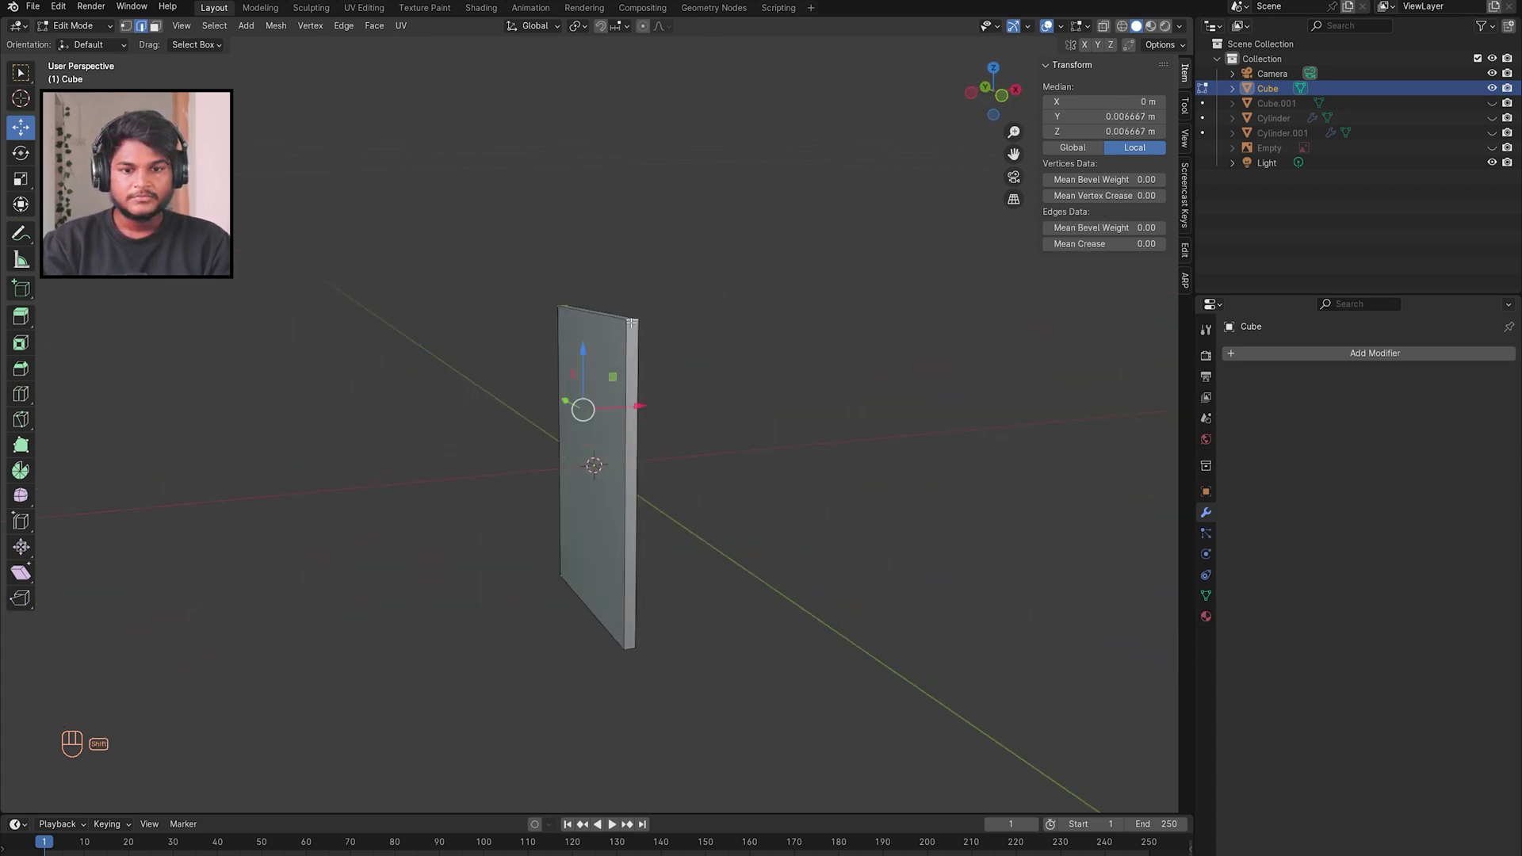
left_click(628, 648, "shift")
middle_click_drag(774, 611, 775, 611)
Step: Bevel the four corner edges about 0.0042 m wide with 3 segments and return to Object Mode with the plate selected
key("ctrl+b")
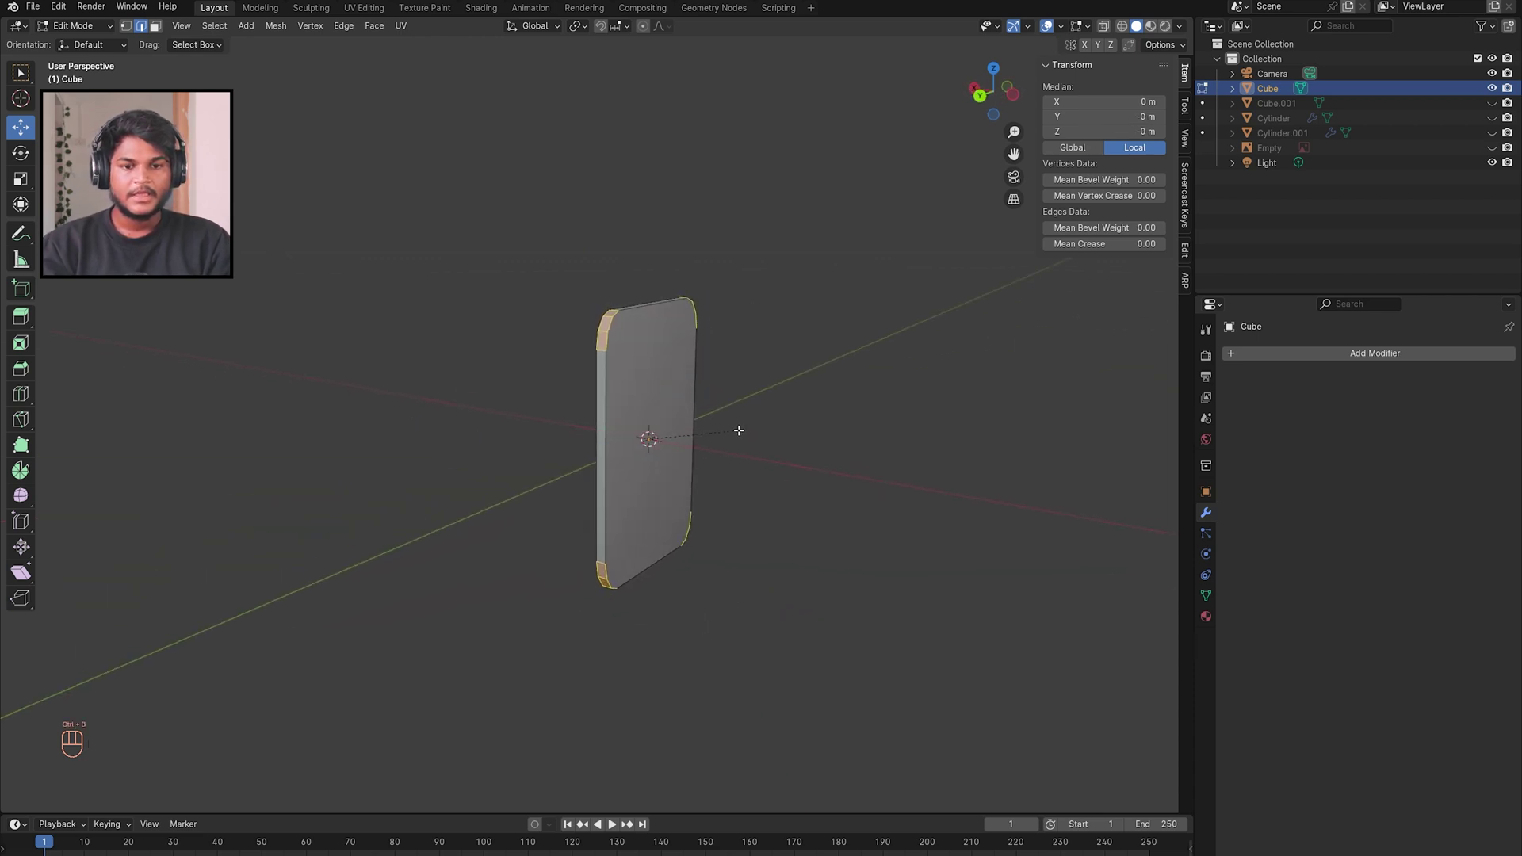
left_click(738, 428)
middle_click_drag(738, 428, 541, 458)
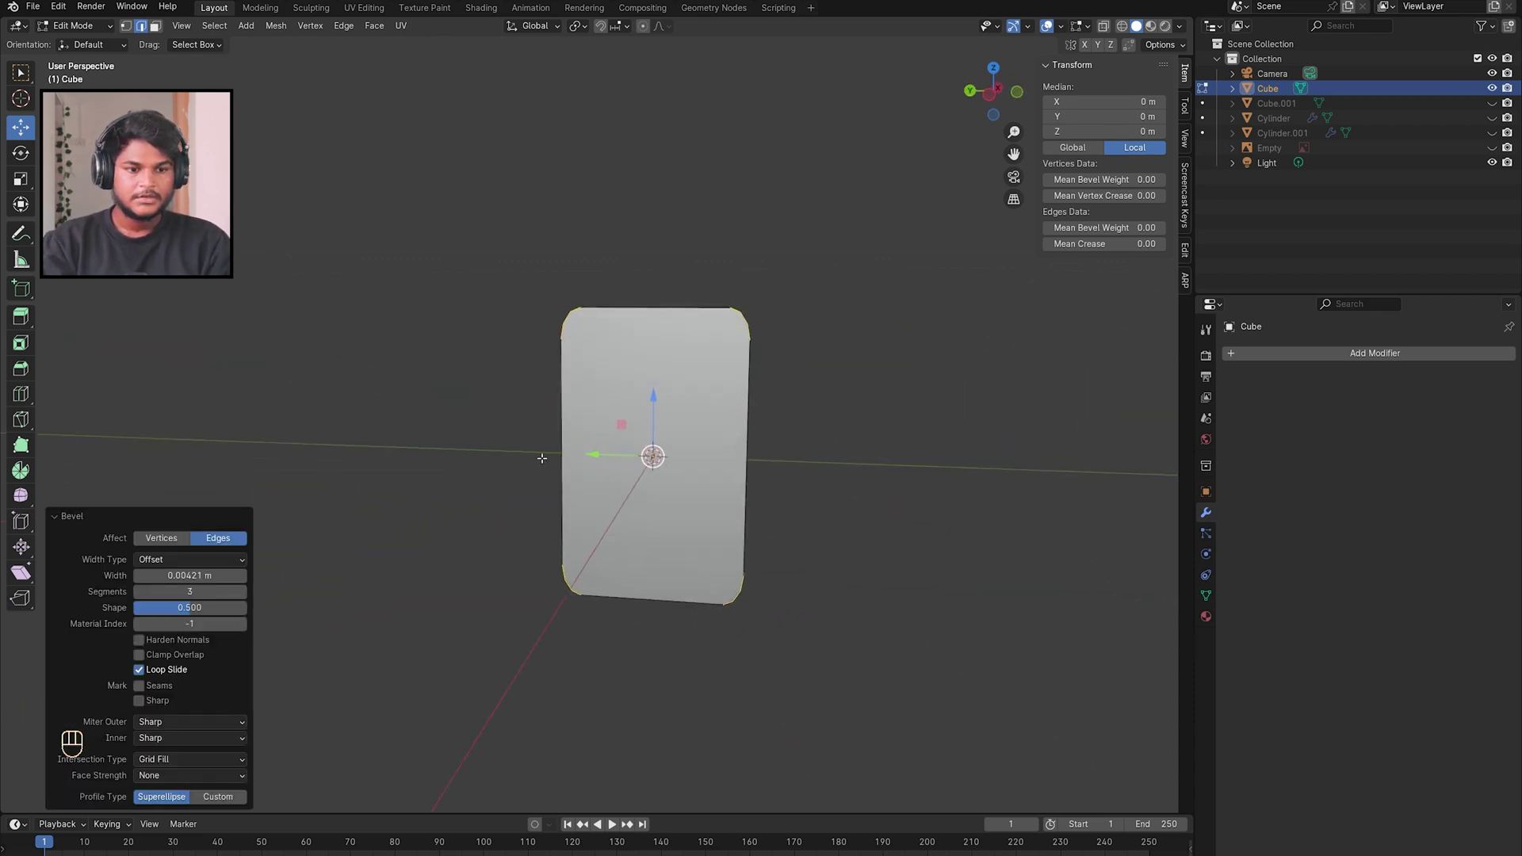
left_click(163, 591)
key("Return")
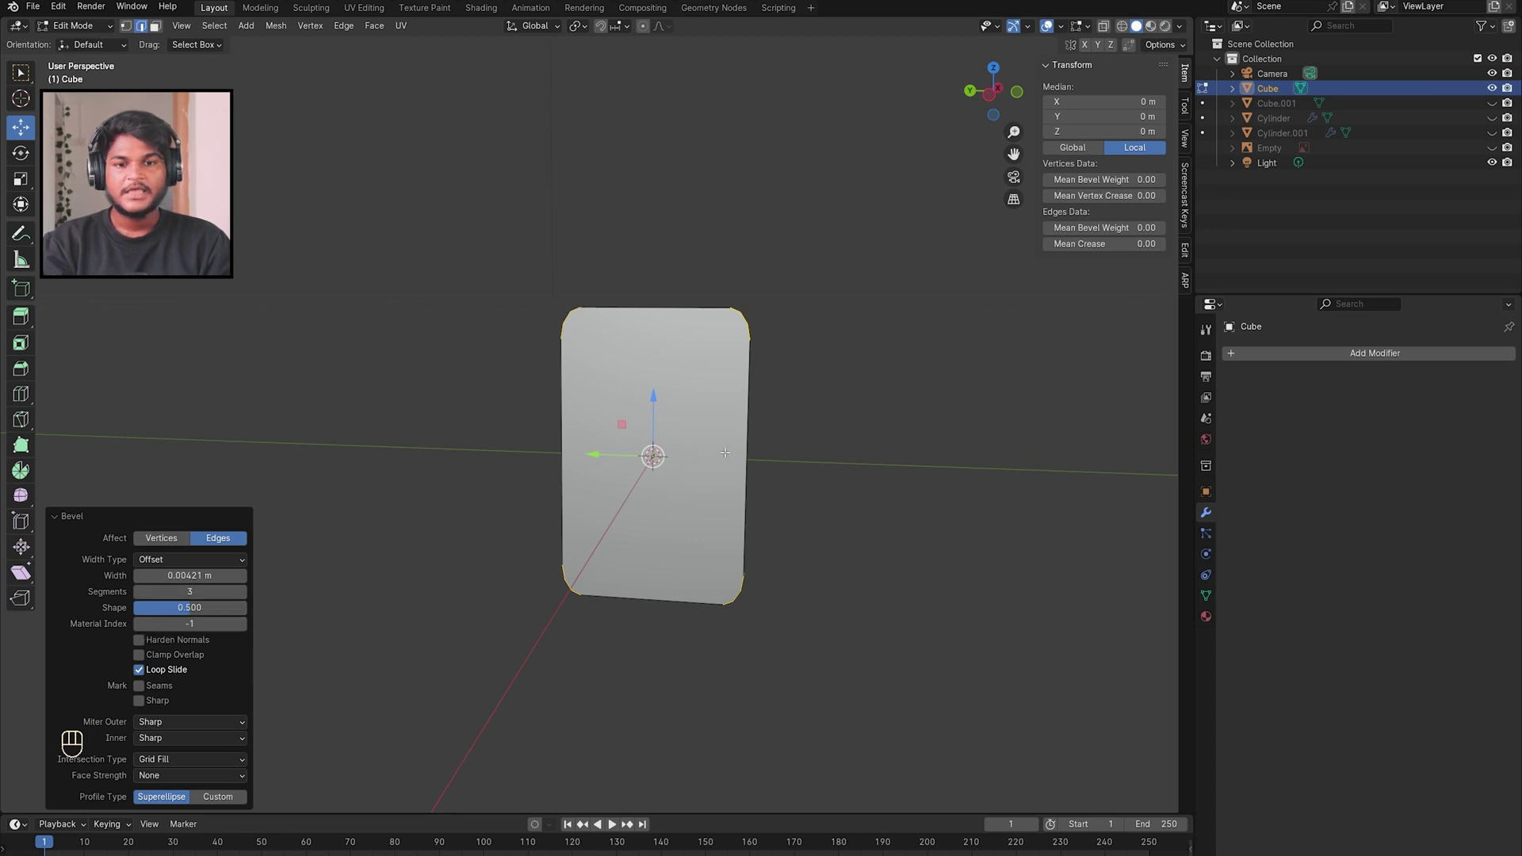
key("Tab")
middle_click_drag(847, 465, 584, 330)
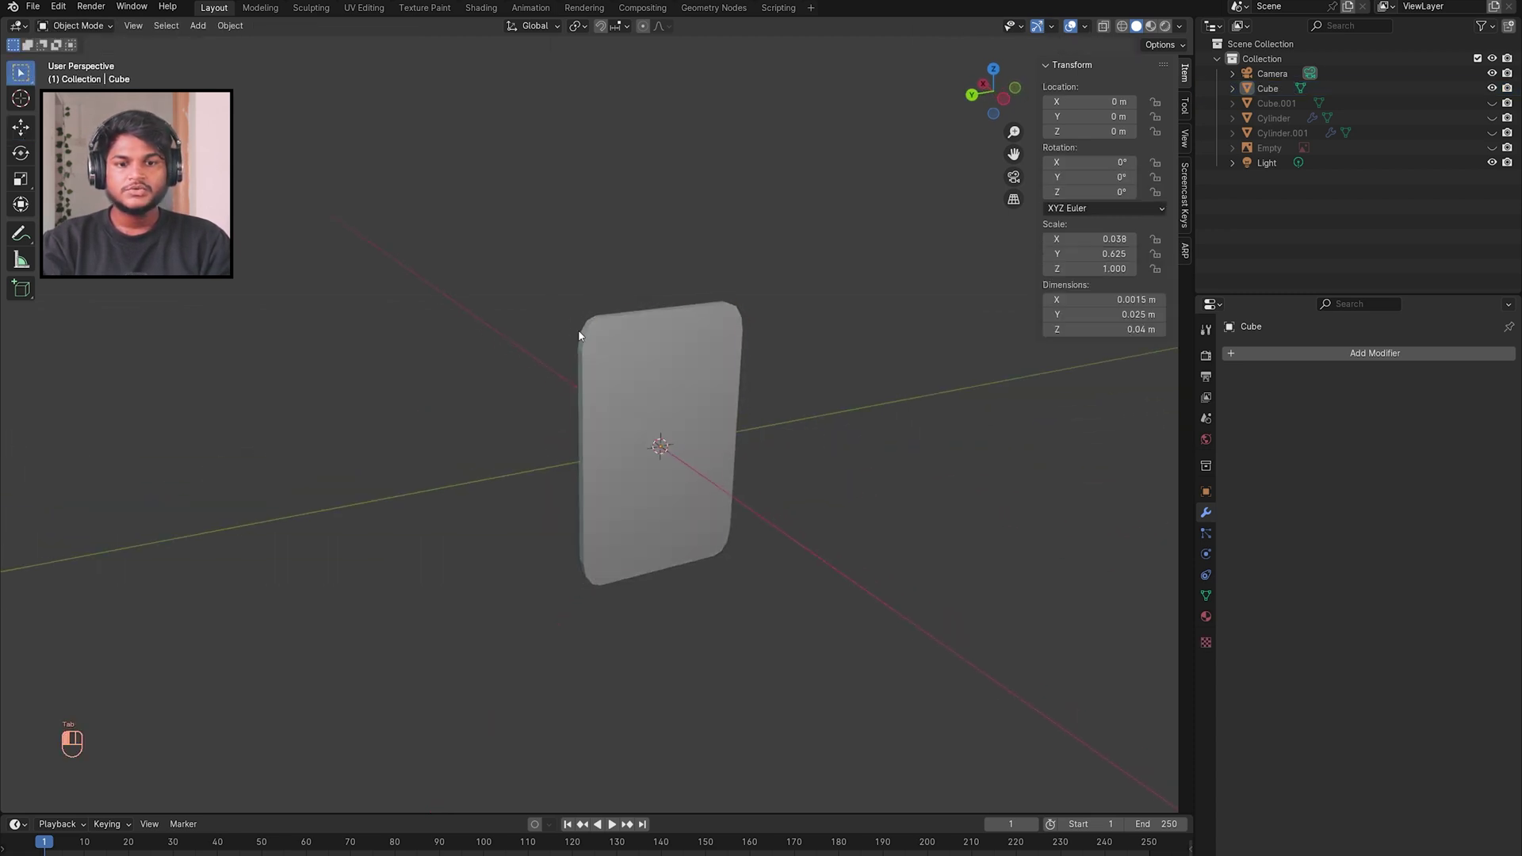
left_click(578, 330)
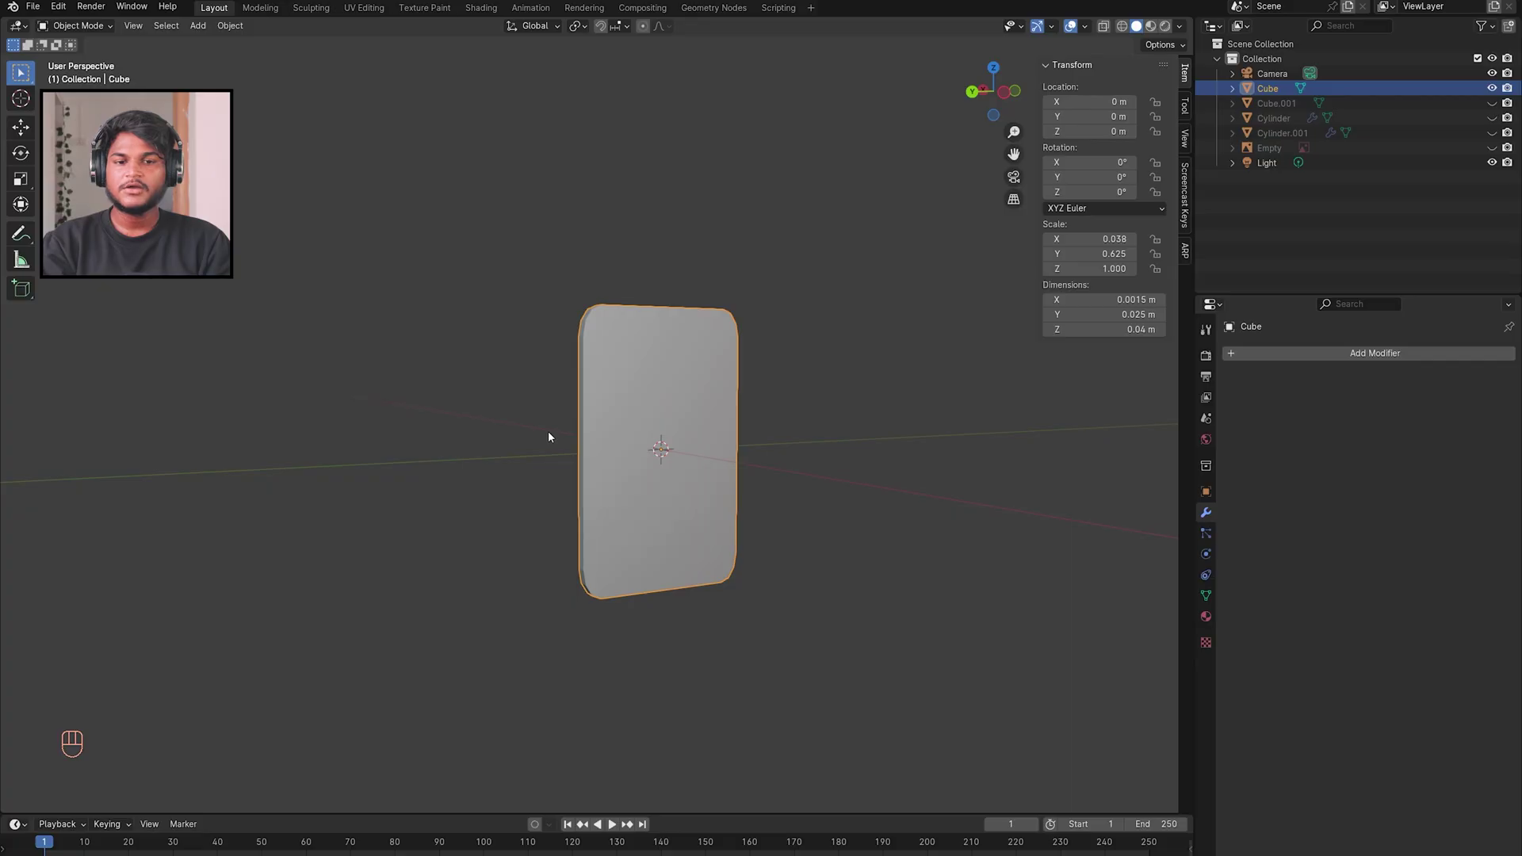
Step: Undo the plate's corner bevel, bevel its four corner edges again, and return to Object Mode
key("Tab")
key("ctrl+z")
key("ctrl+z")
key("ctrl+z")
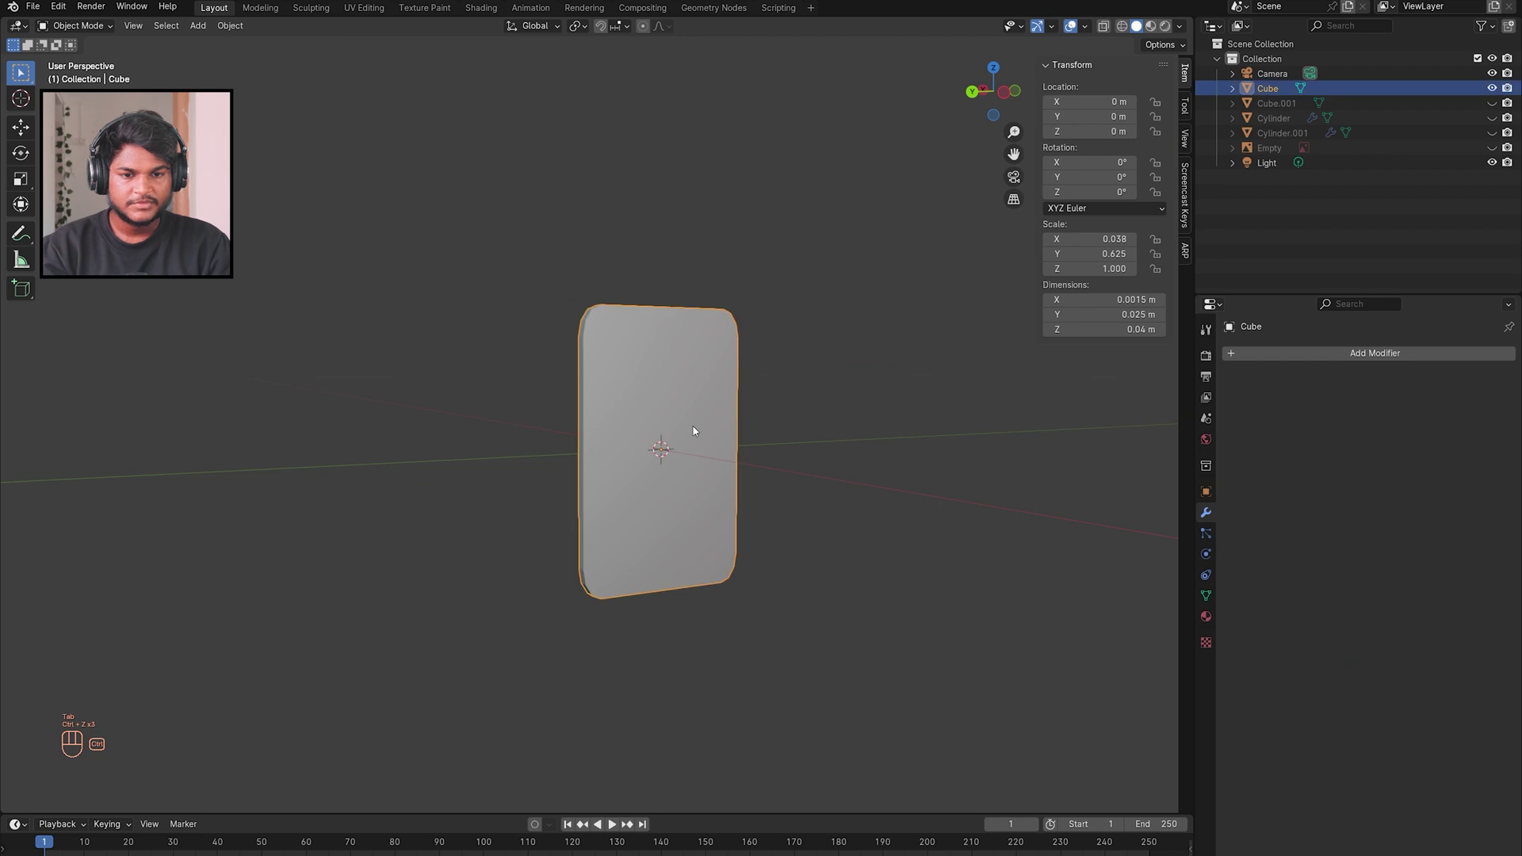
key("ctrl+z")
key("ctrl+z")
key("ctrl+b")
left_click(773, 426)
key("Tab")
Step: Switch to the reference image board, examine the rim and thickness of the upright biscuit, and return to Blender
middle_click_drag(773, 426, 772, 424)
key("alt+Tab")
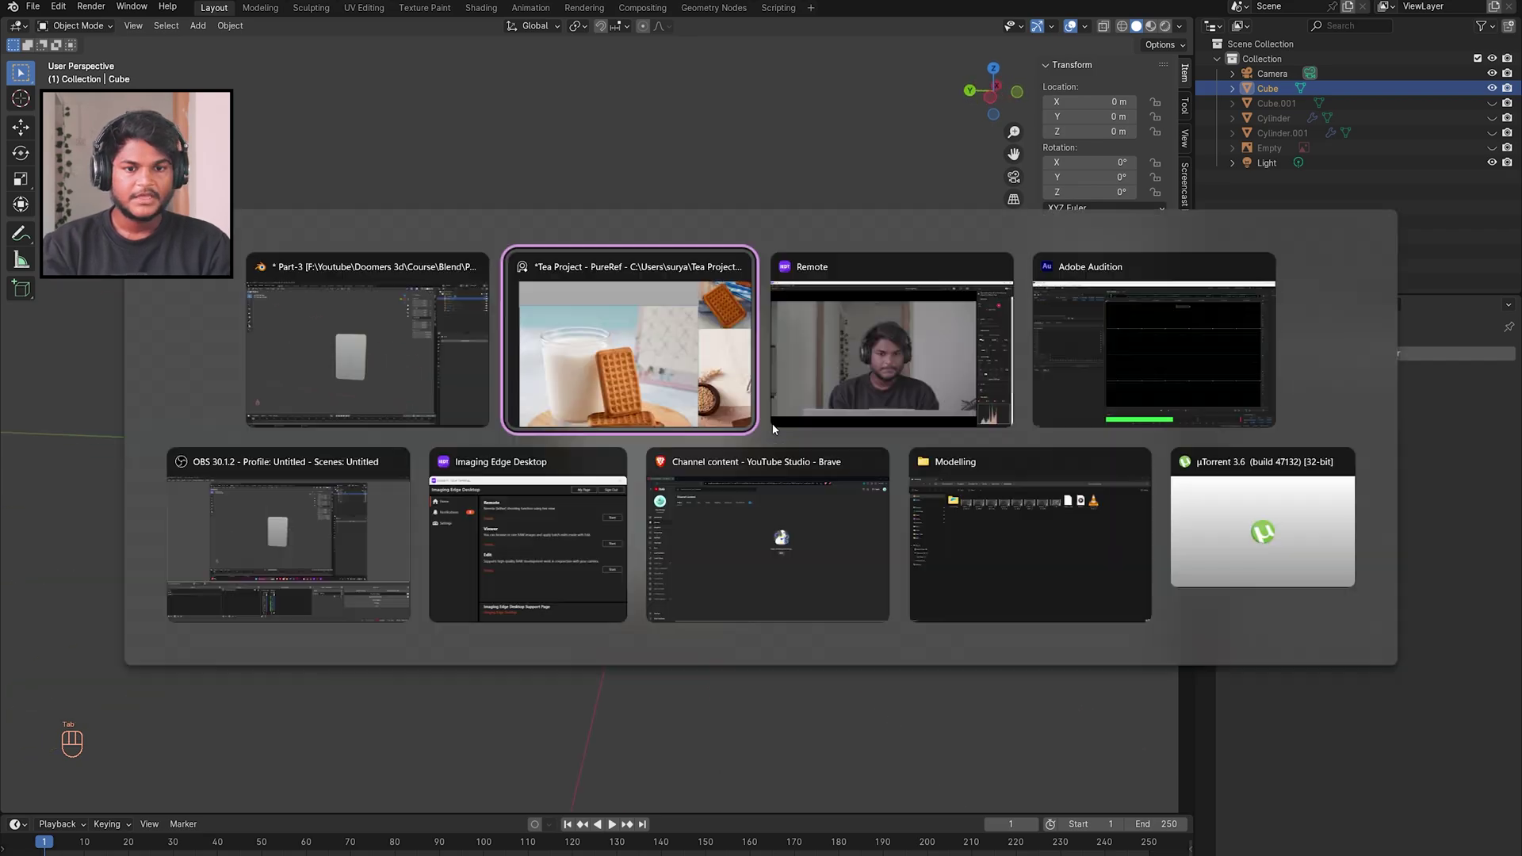
key("alt+Tab")
middle_click_drag(772, 424, 774, 424)
key("alt+Tab")
middle_click_drag(582, 535, 565, 396)
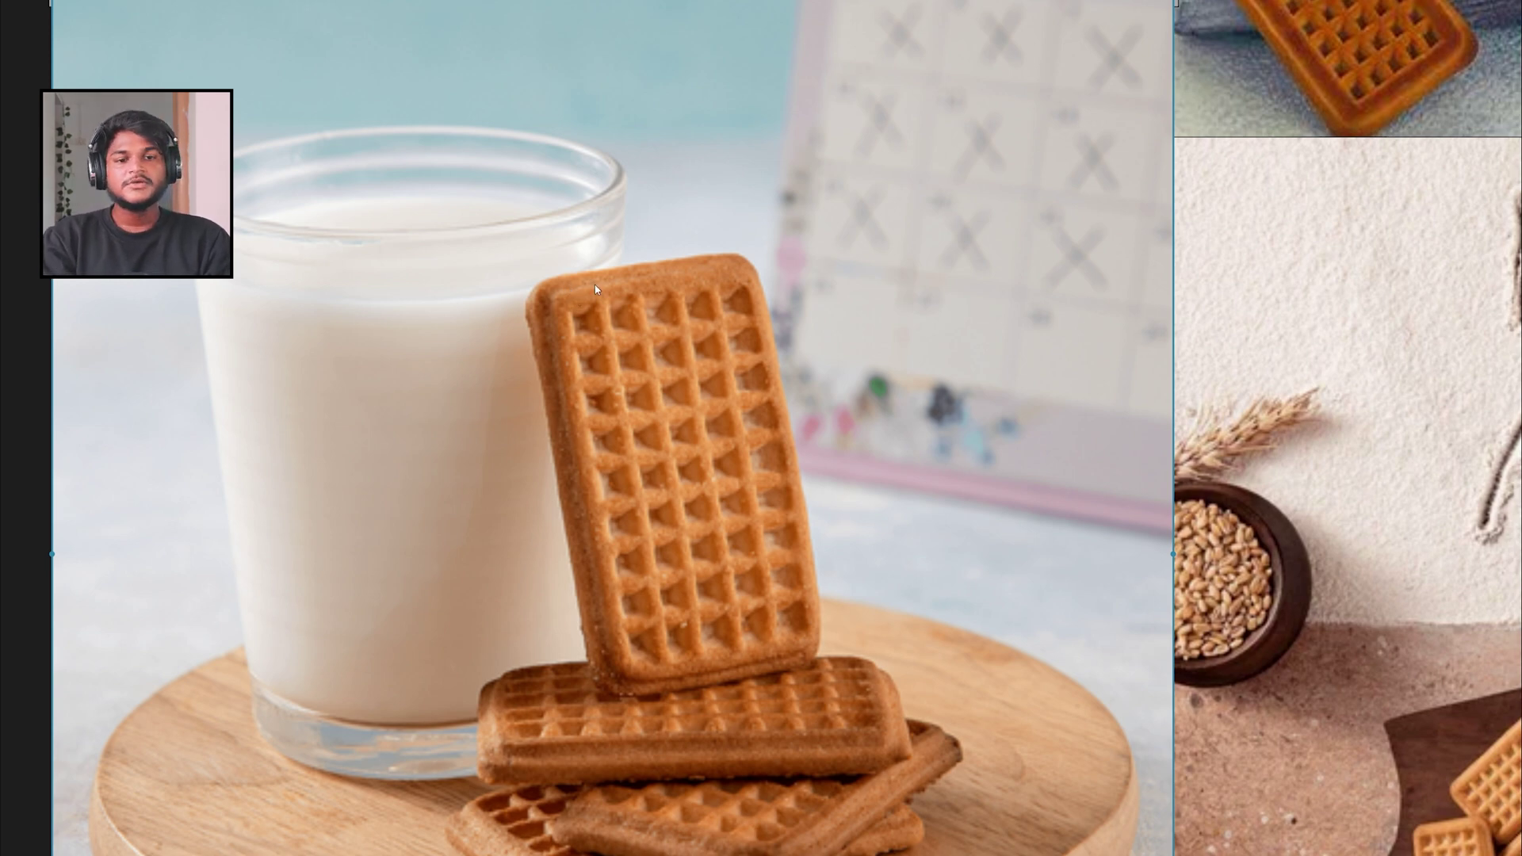
key("alt+Tab")
Step: Inset the plate's large front face by about 0.0013 m in Edit Mode
key("Tab")
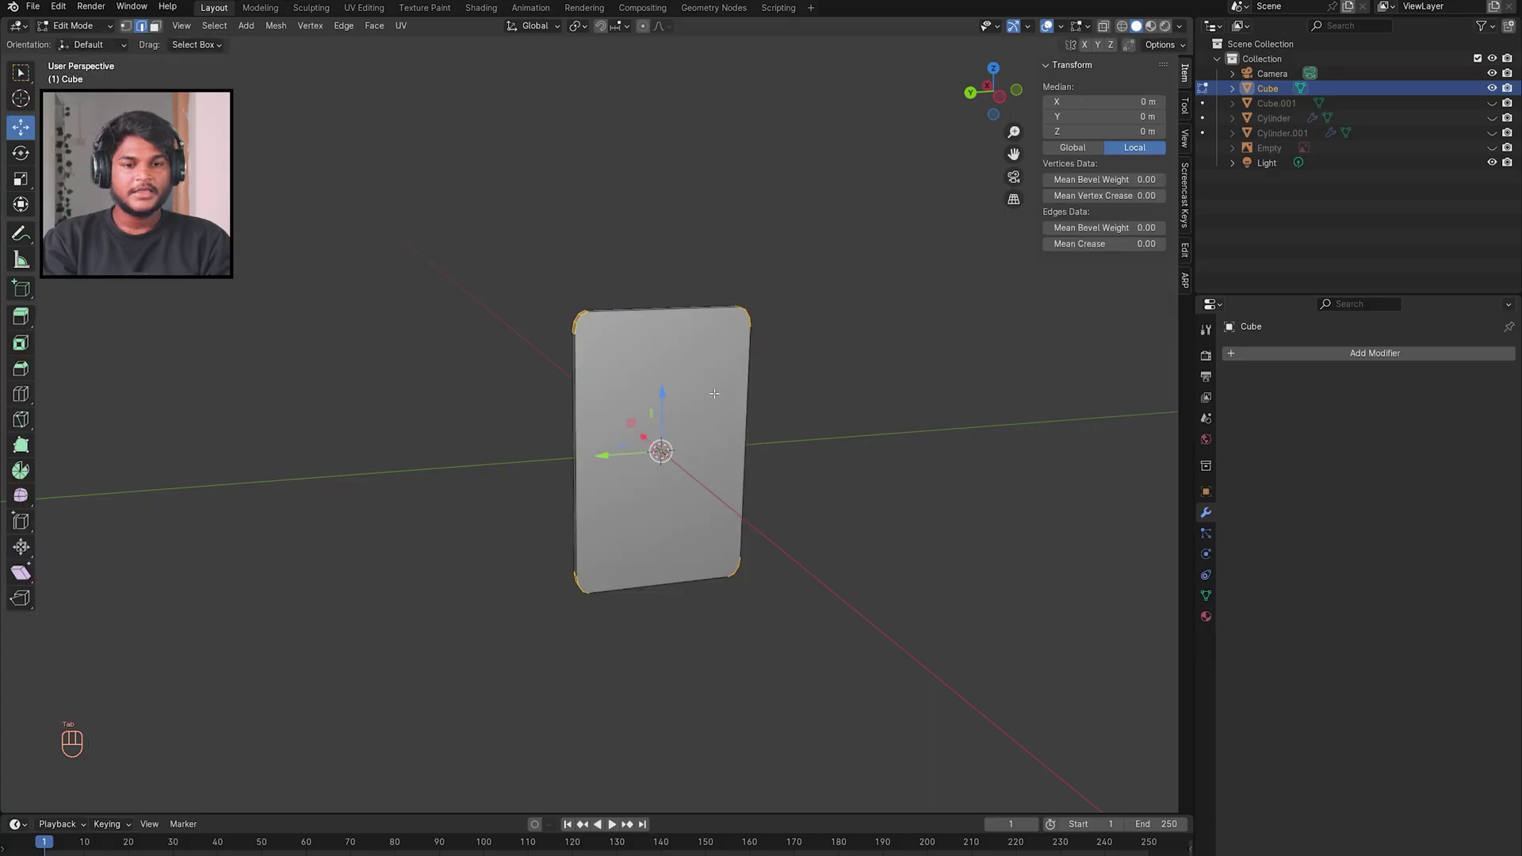
key("3")
left_click(647, 396)
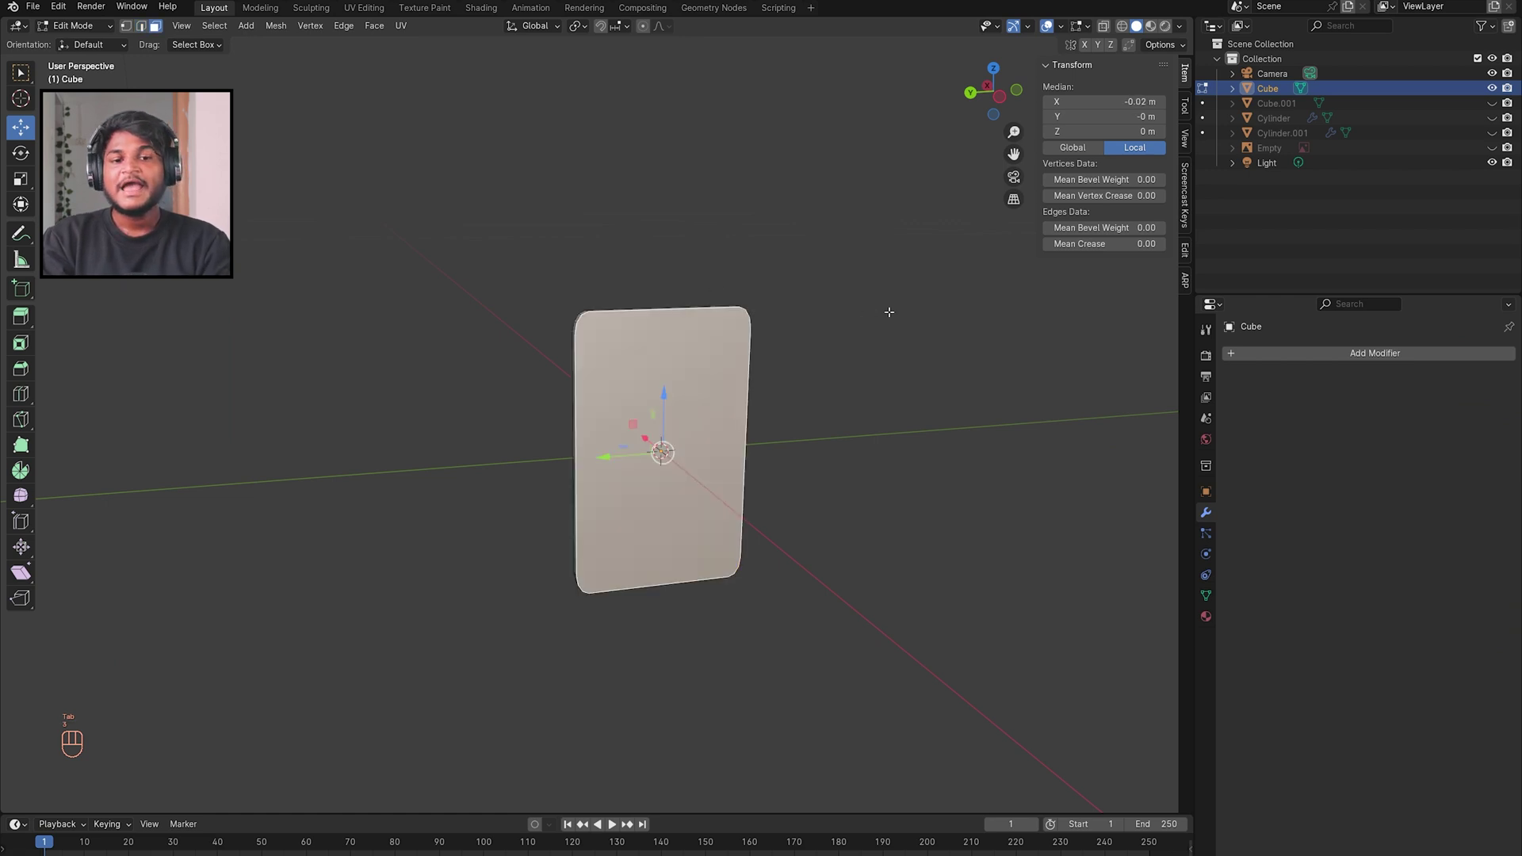
key("i")
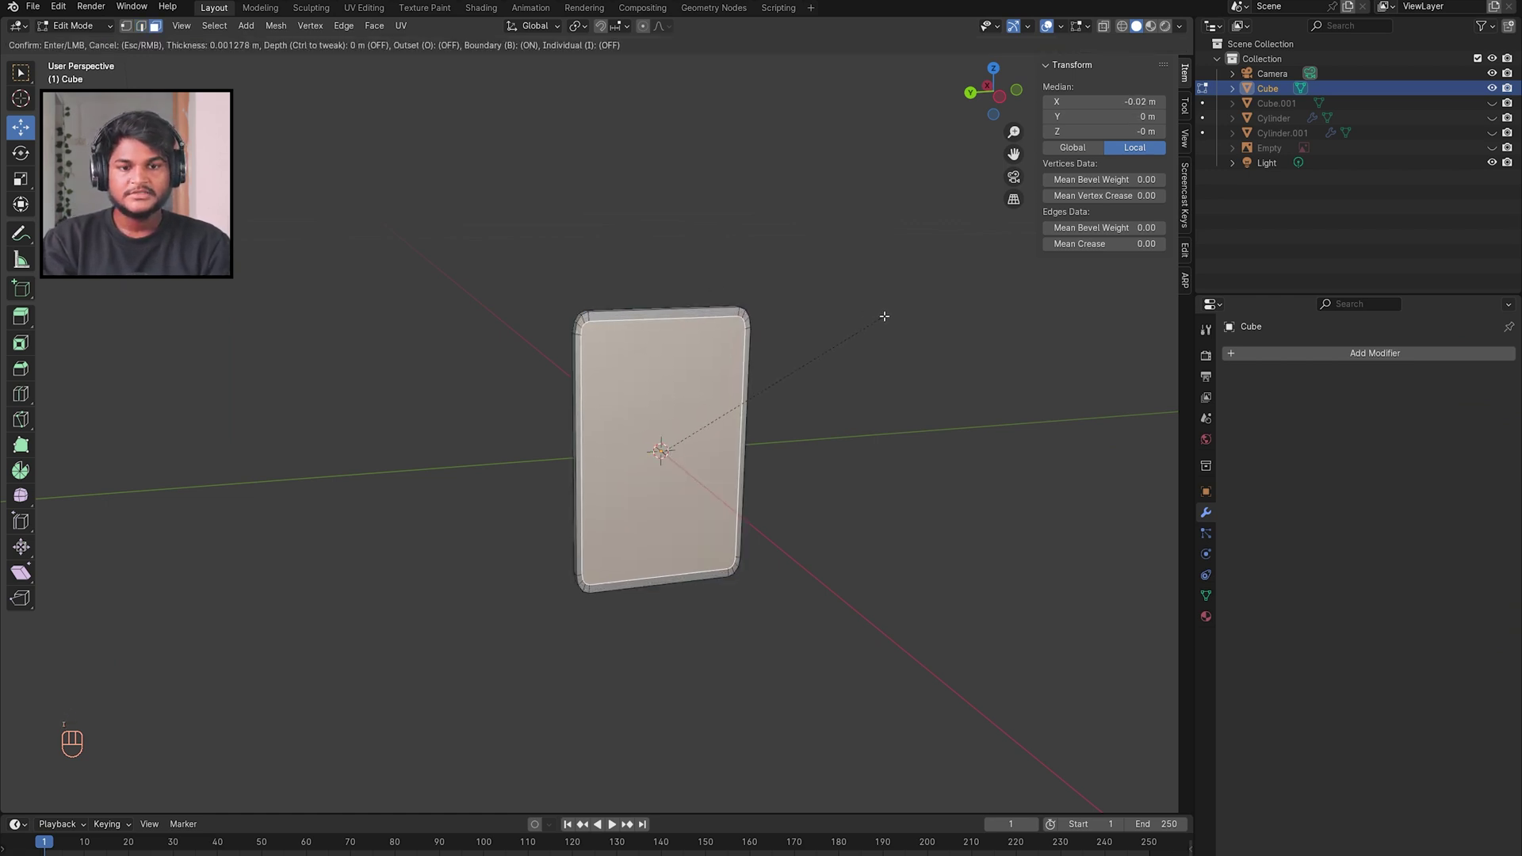
left_click(885, 316)
Step: Extrude the inset face outward about 0.0015 m and pull it slightly back along X in front view
middle_click_drag(884, 316, 882, 315)
key("e")
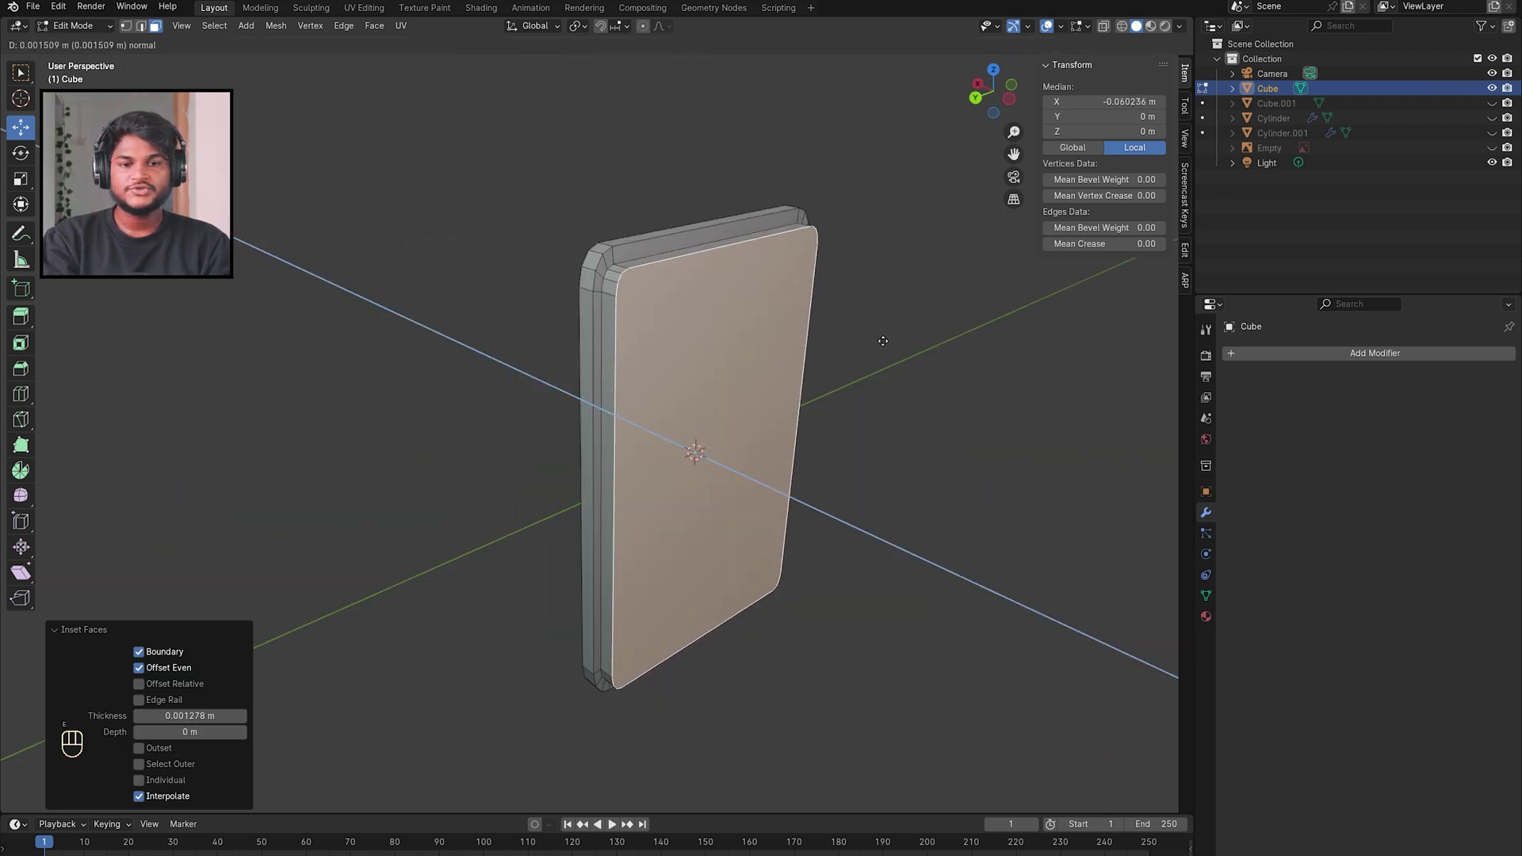
left_click(883, 341)
key("KP_1")
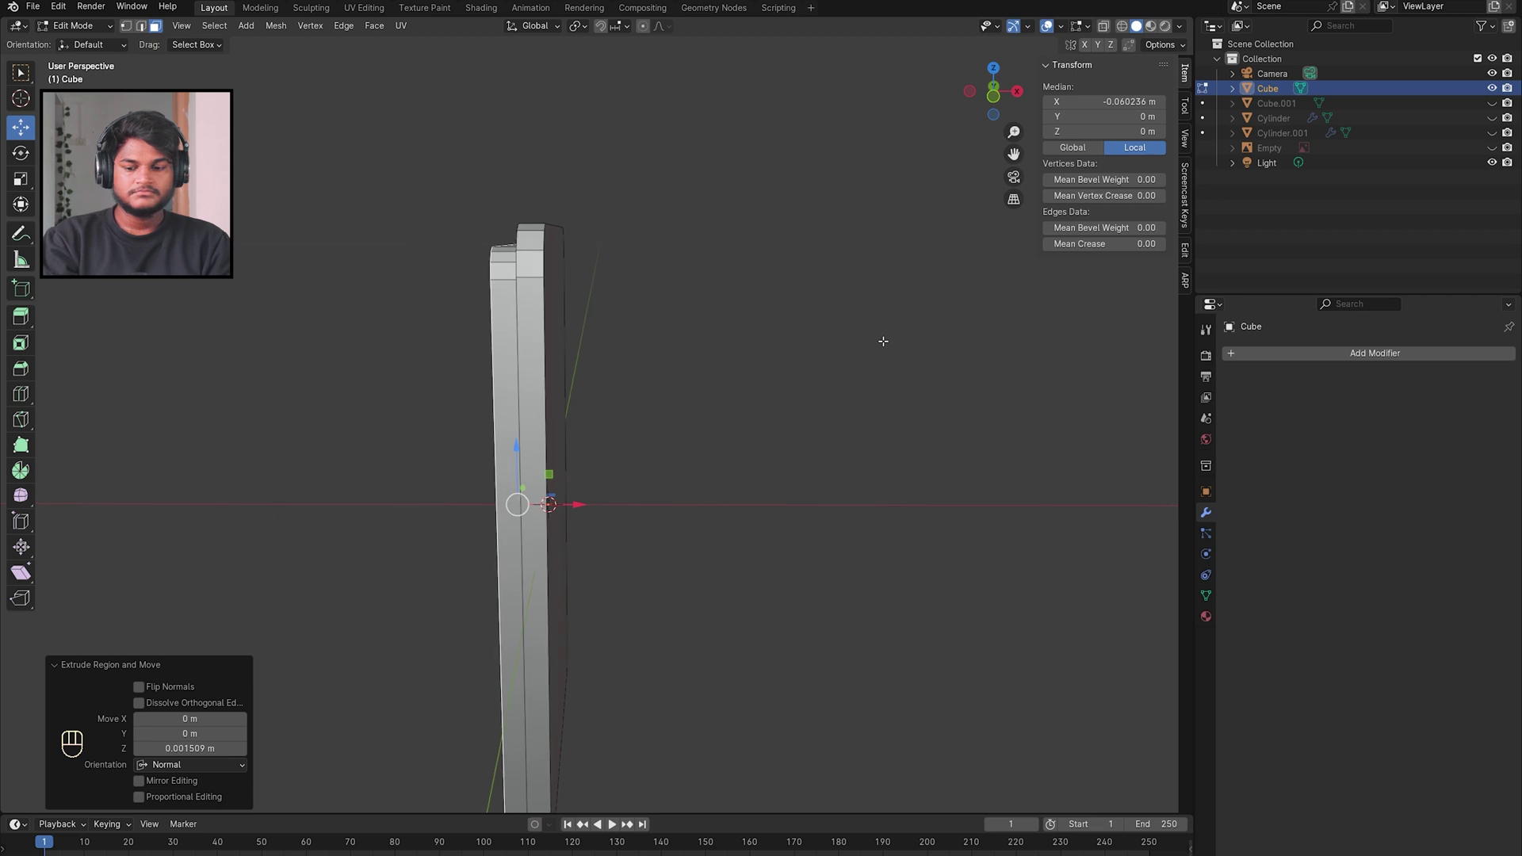
key("KP_3")
key("KP_1")
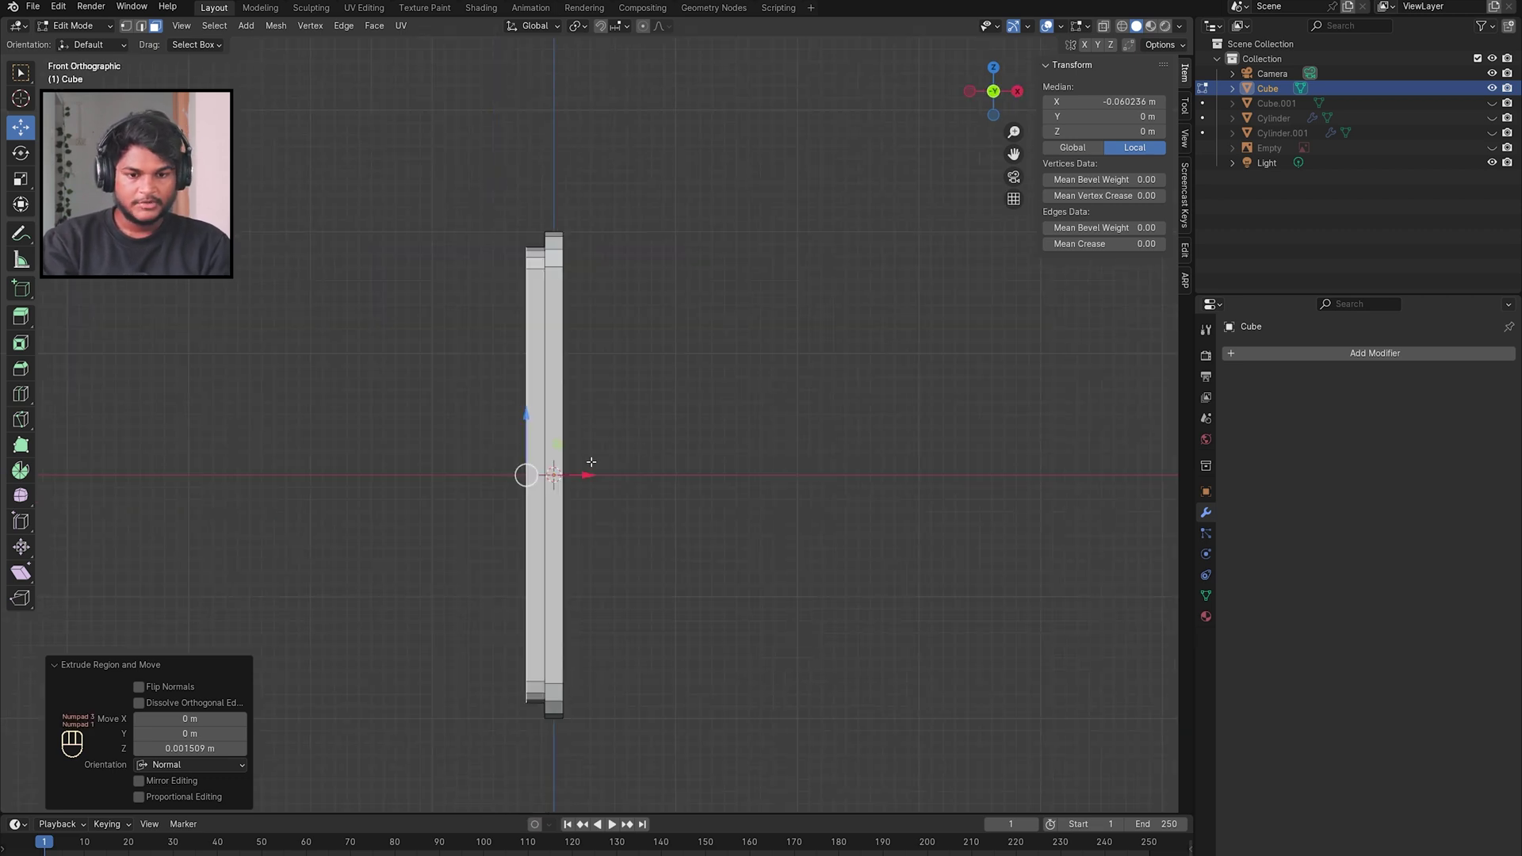
left_click_drag(566, 476, 572, 476)
middle_click_drag(572, 476, 885, 466)
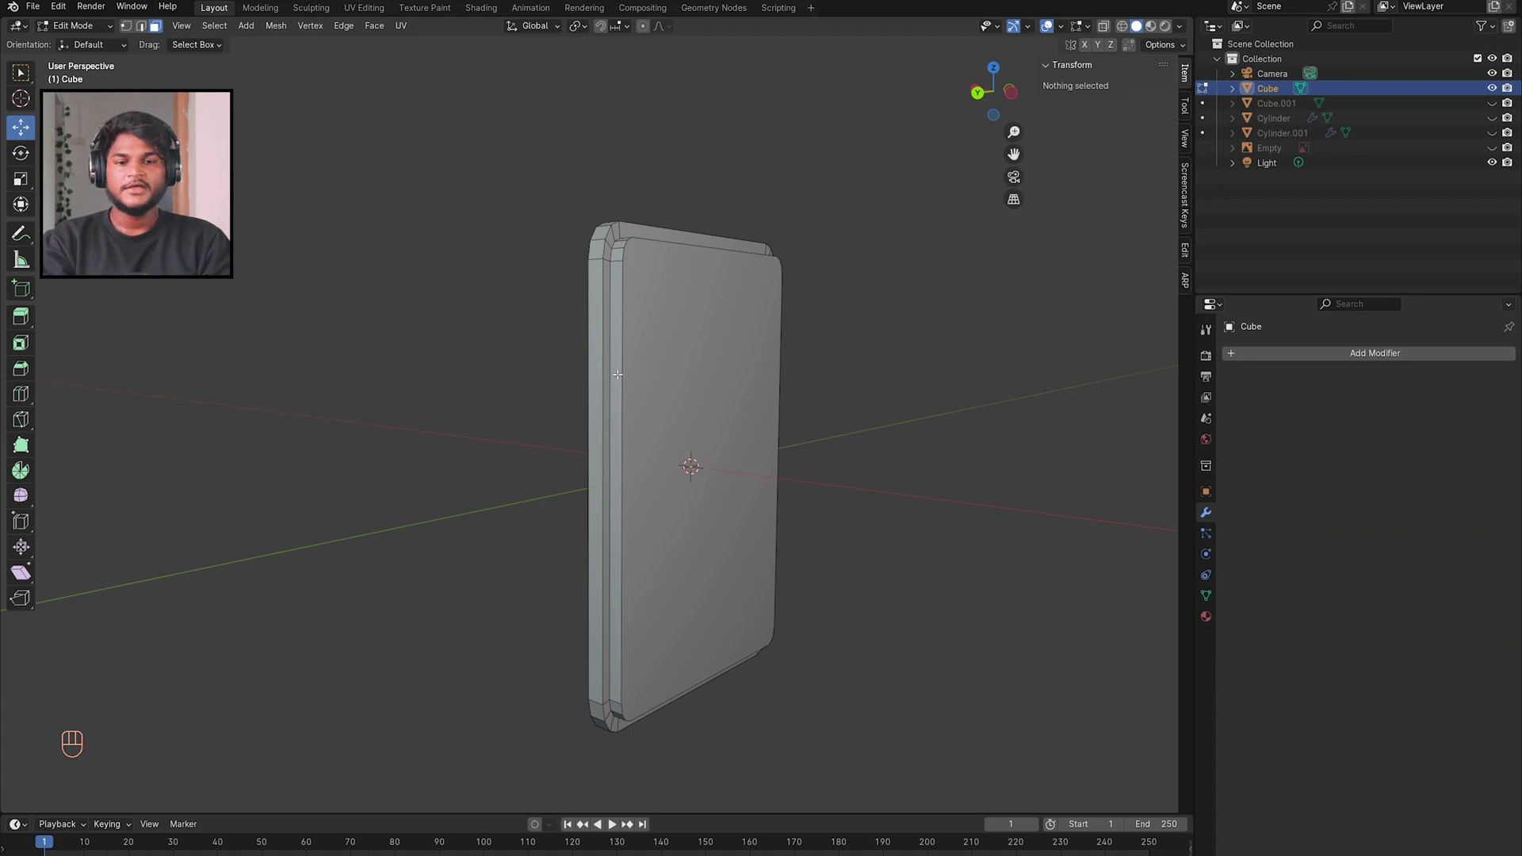
Step: Check the biscuit in the reference image board and add a centred loop cut across the plate's long side faces in Blender
key("alt+Tab")
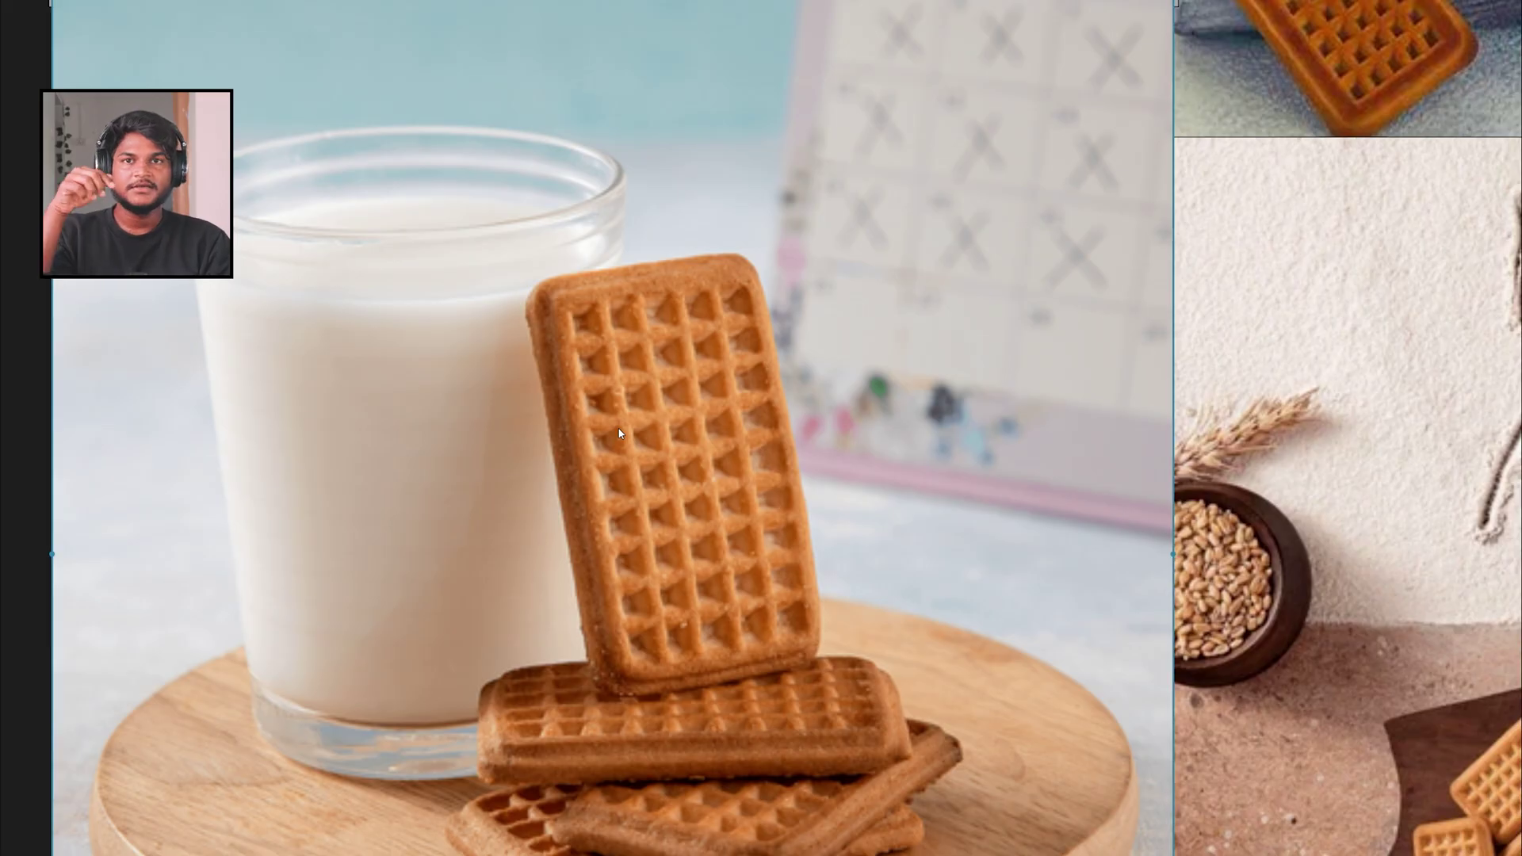
key("alt+Tab")
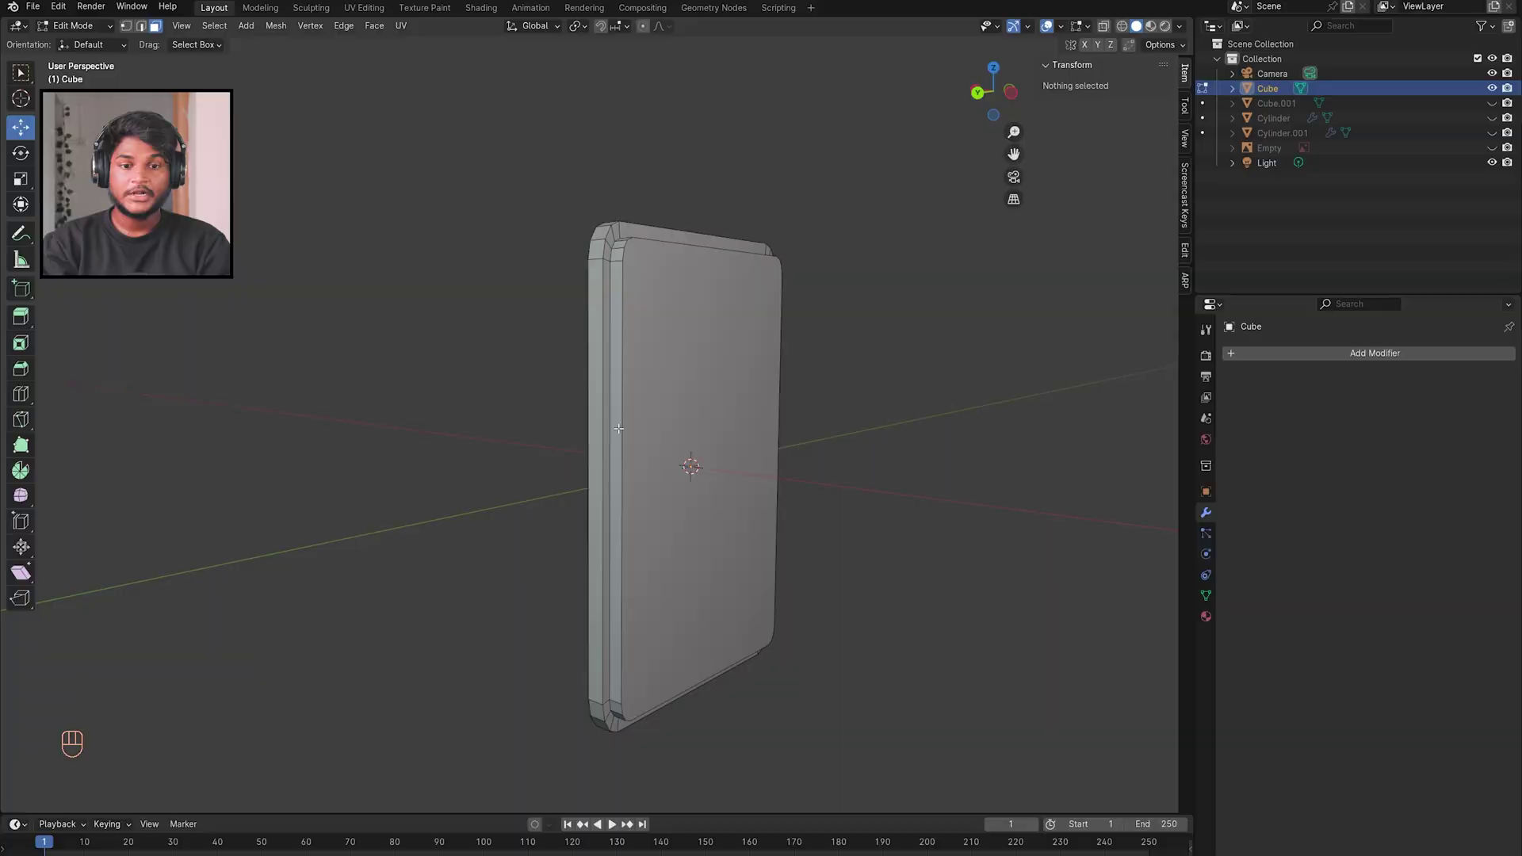
middle_click_drag(717, 418, 696, 442)
key("ctrl+r")
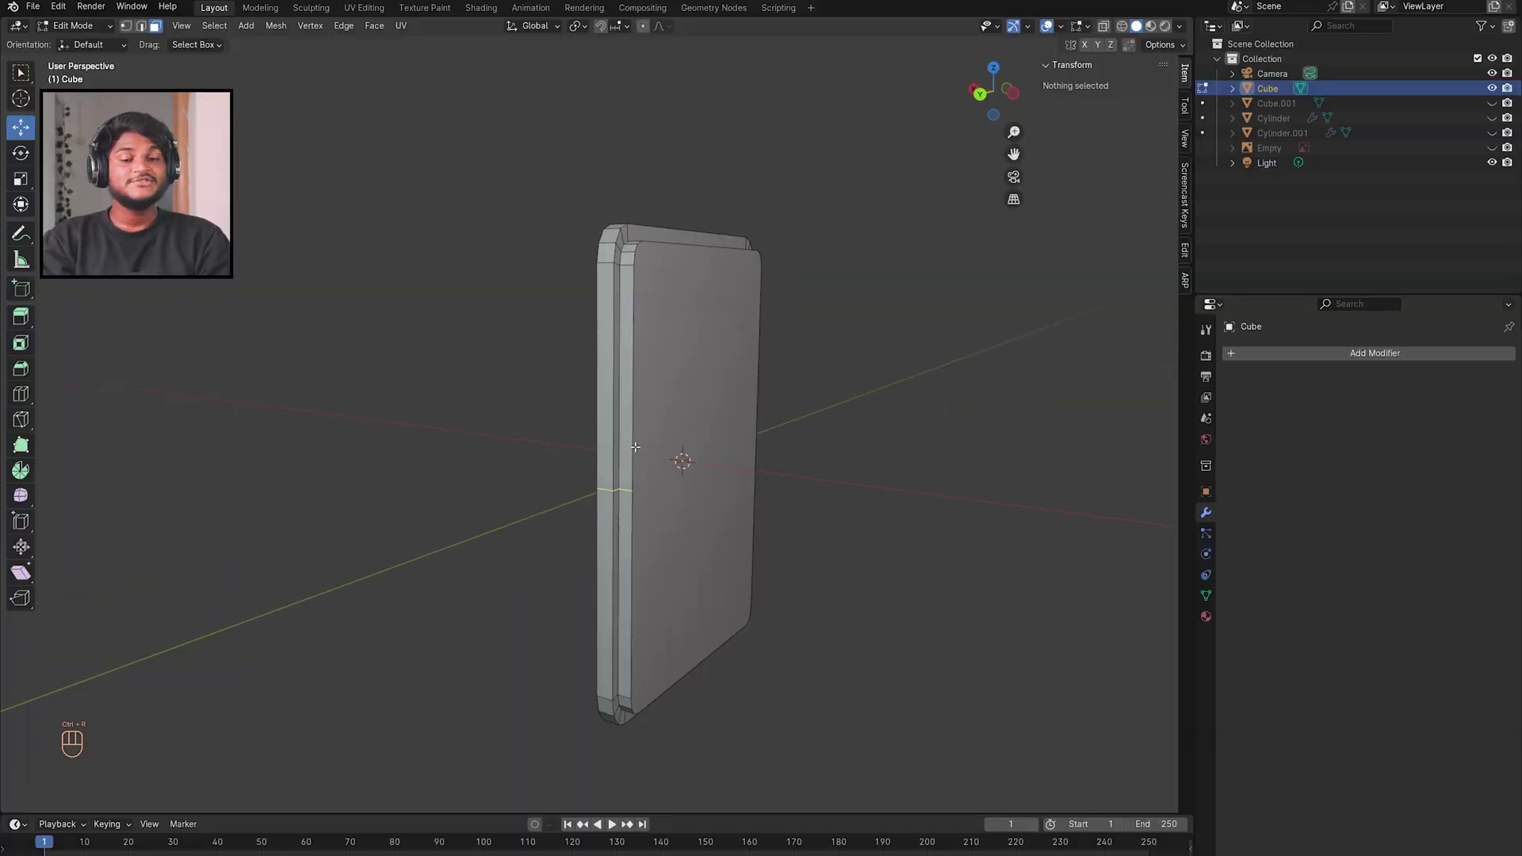
left_click(635, 447)
right_click(635, 447)
middle_click_drag(635, 447, 750, 426)
Step: Select the corner vertices one by one around the outline of the raised front face, and return to Object Mode
key("3")
key("1")
left_click(602, 279)
left_click(601, 280, "shift")
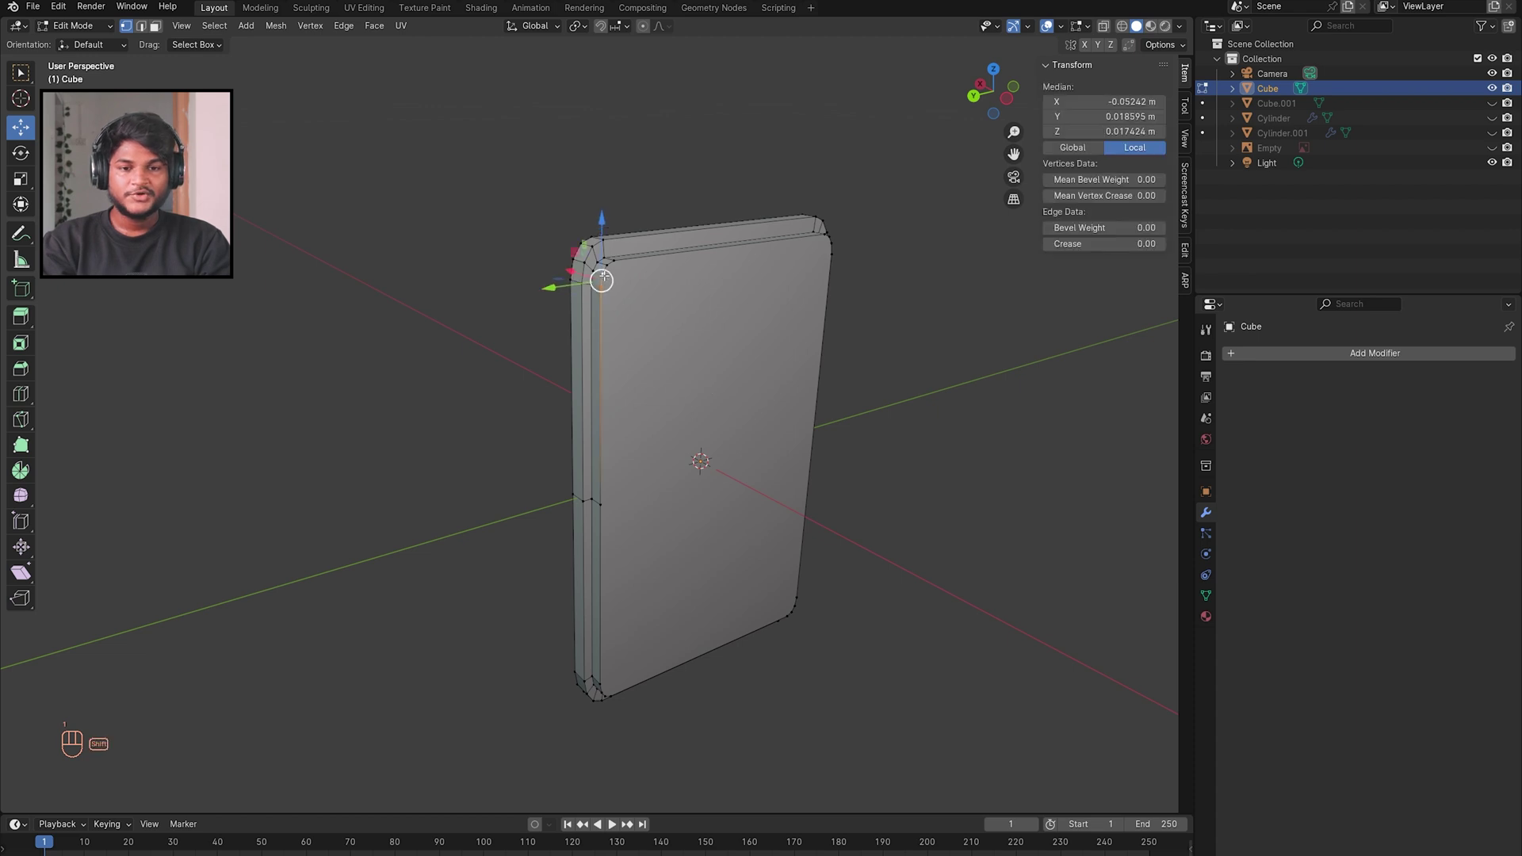
left_click(607, 265, "shift")
left_click(613, 262, "shift")
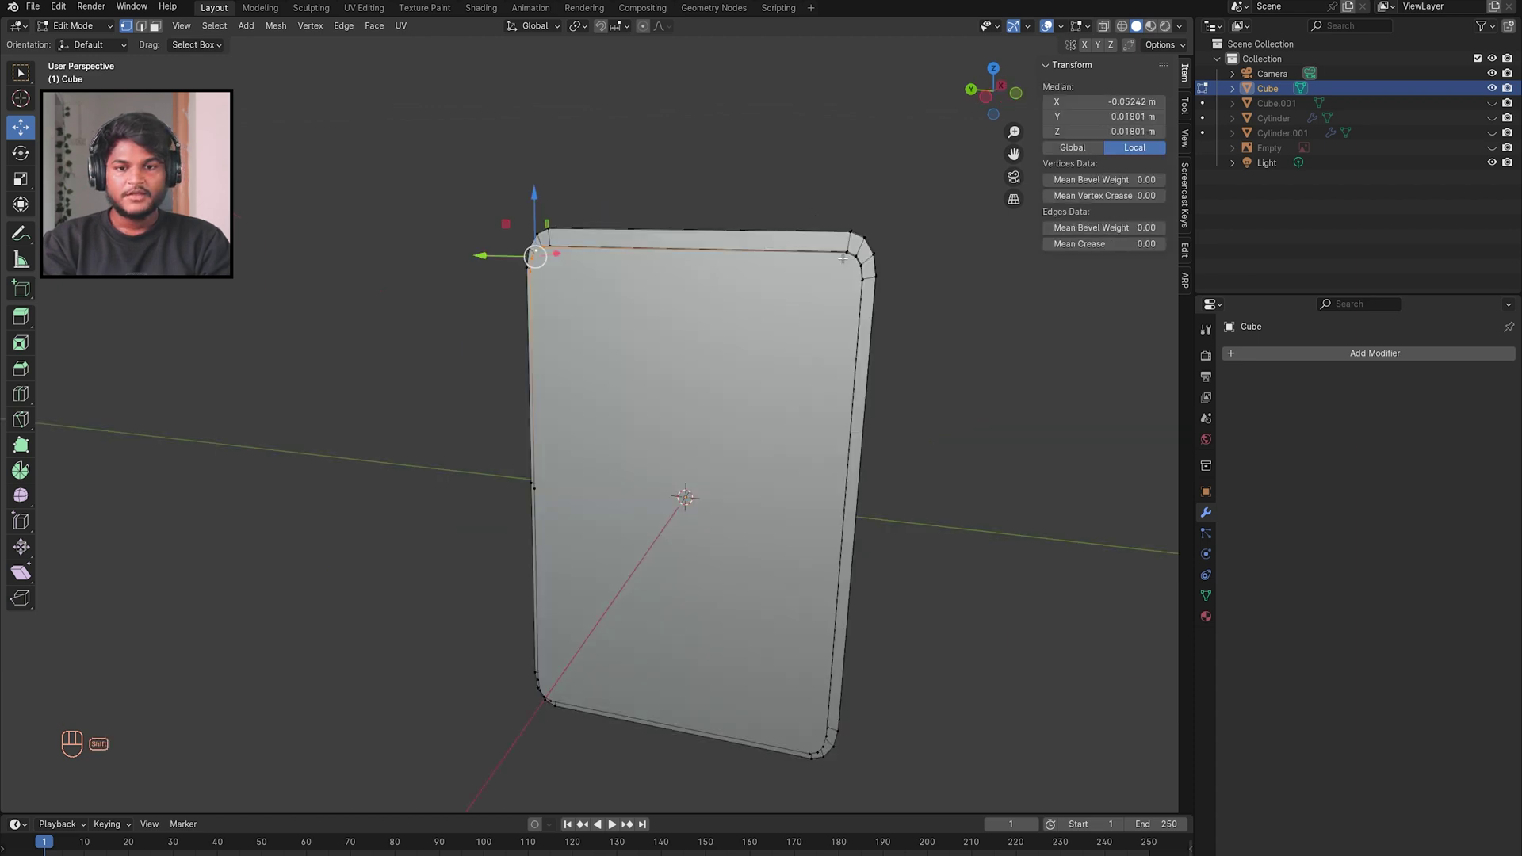
left_click(849, 254, "shift")
left_click(859, 261, "shift")
left_click(861, 268, "shift")
left_click(862, 280, "shift")
left_click(785, 612, "shift")
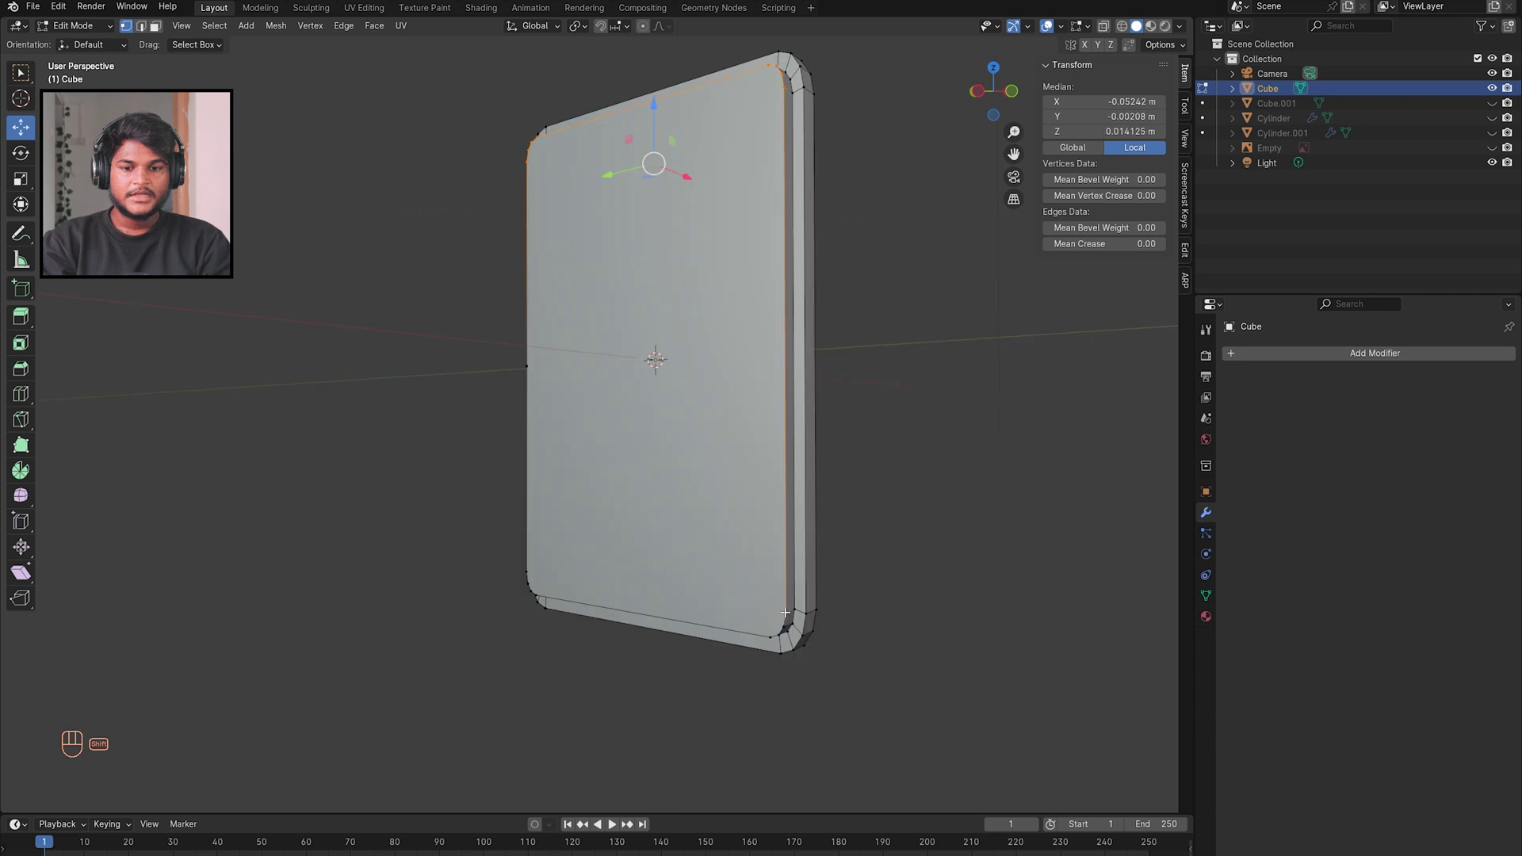
left_click(784, 621, "shift")
left_click(786, 625, "shift")
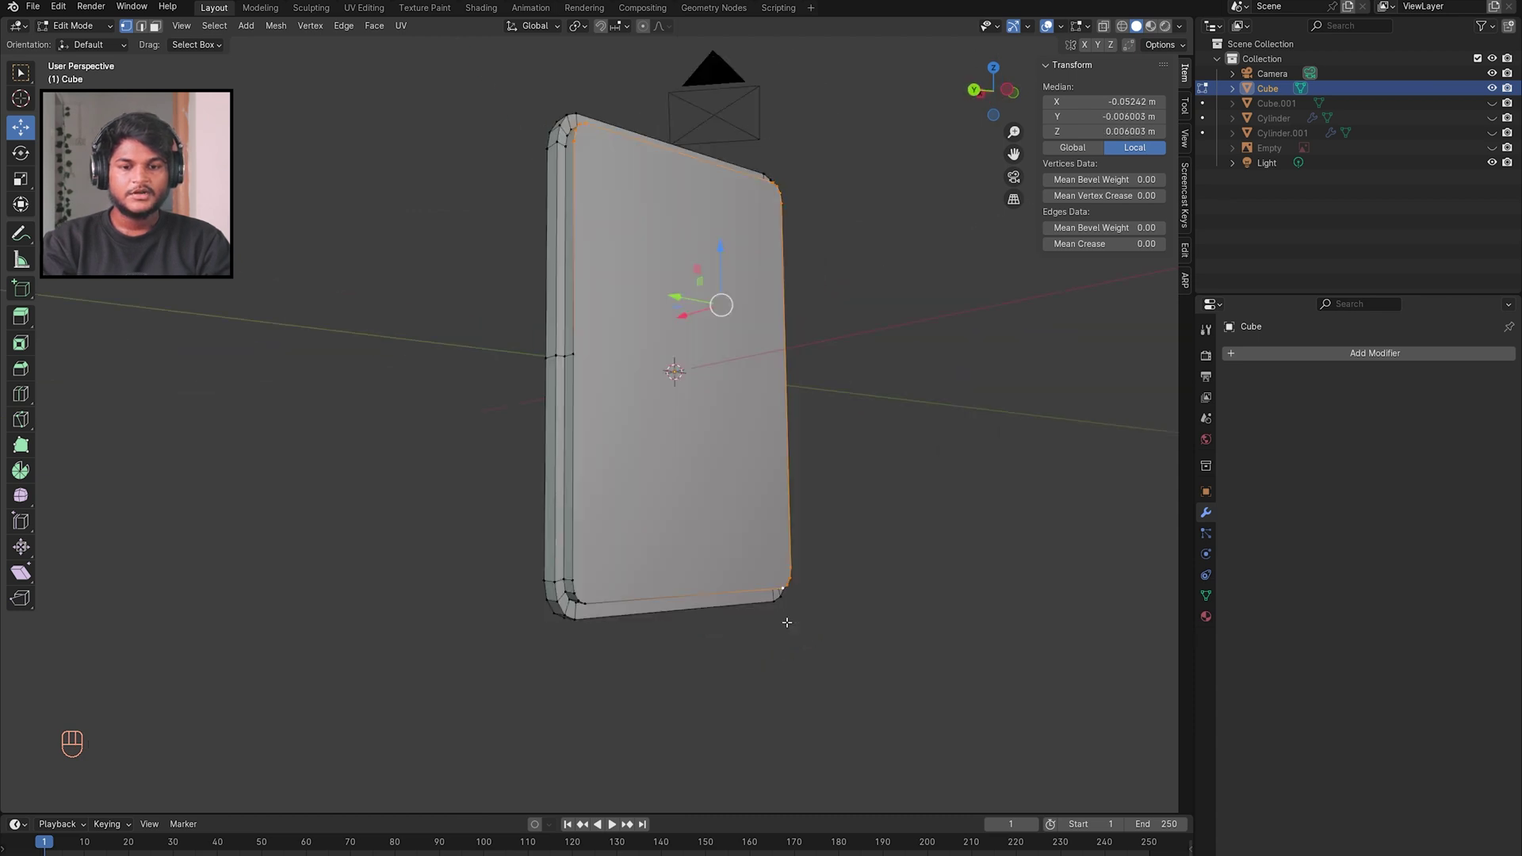
left_click(571, 584, "shift")
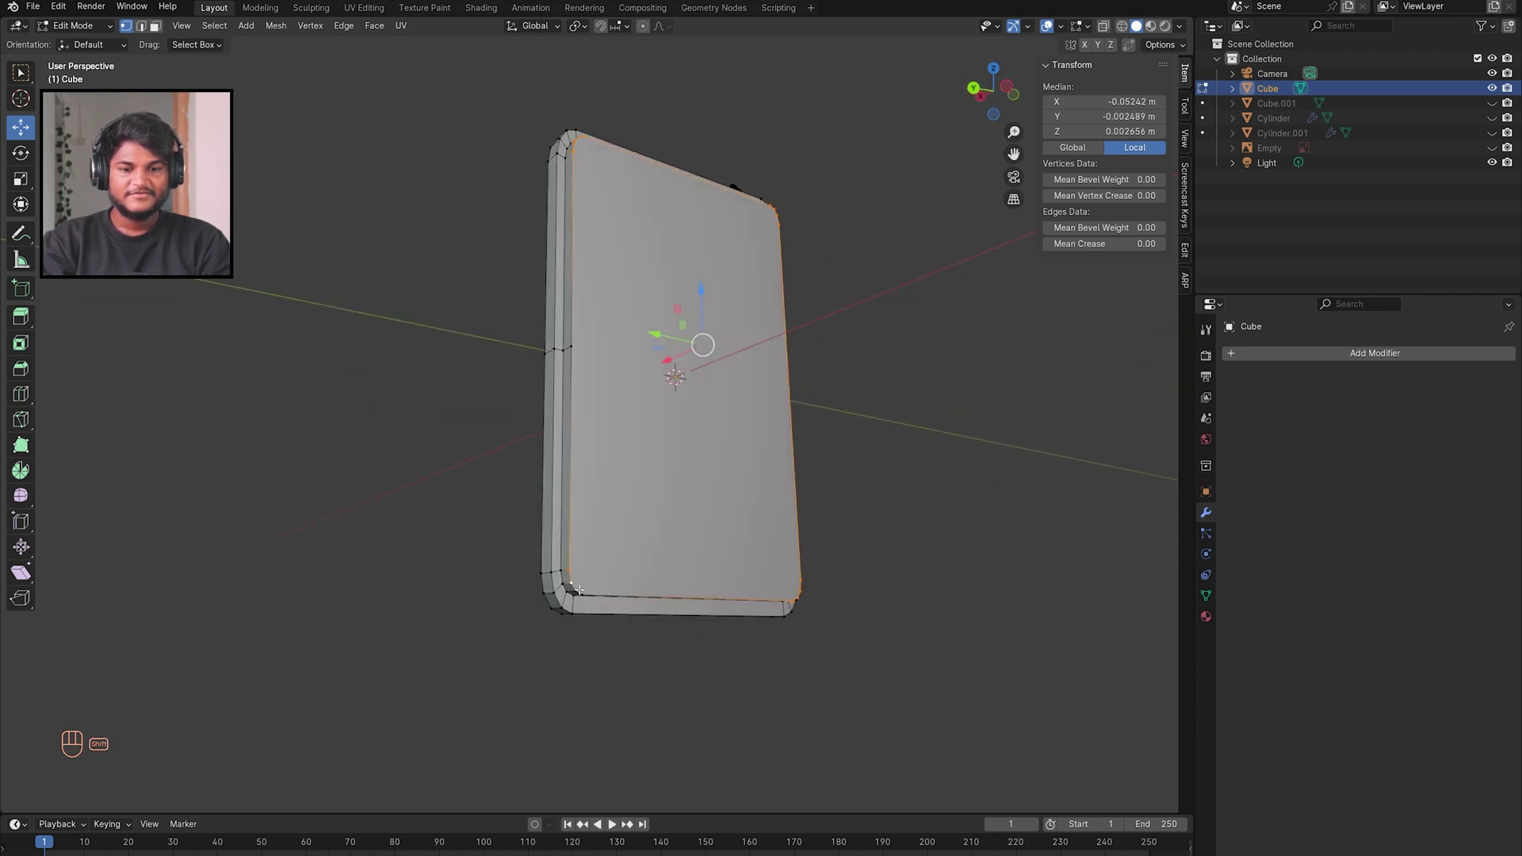
left_click(577, 592, "shift")
left_click(575, 595, "shift")
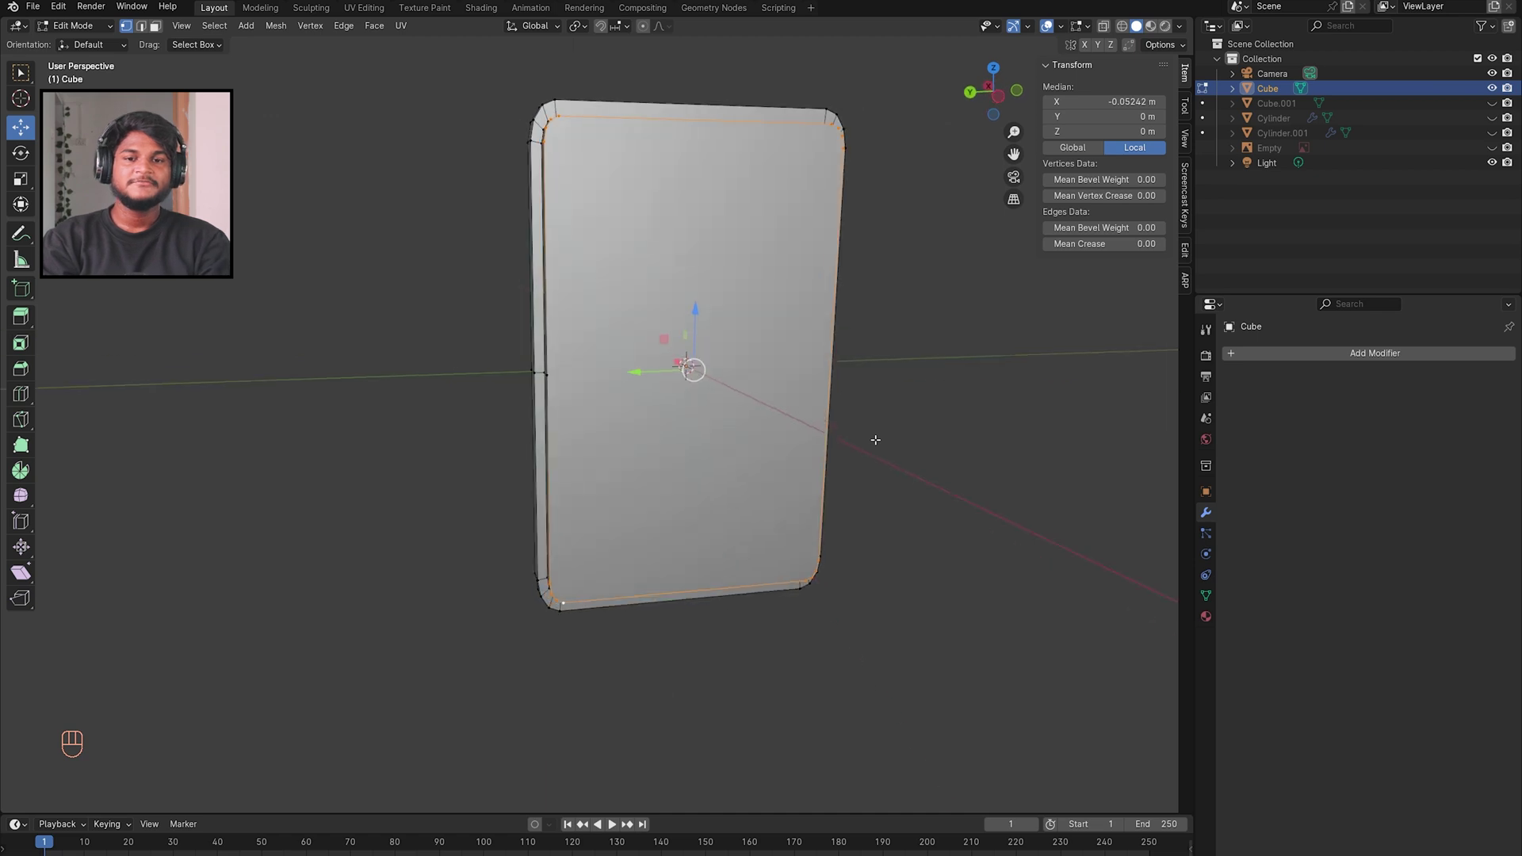
key("Tab")
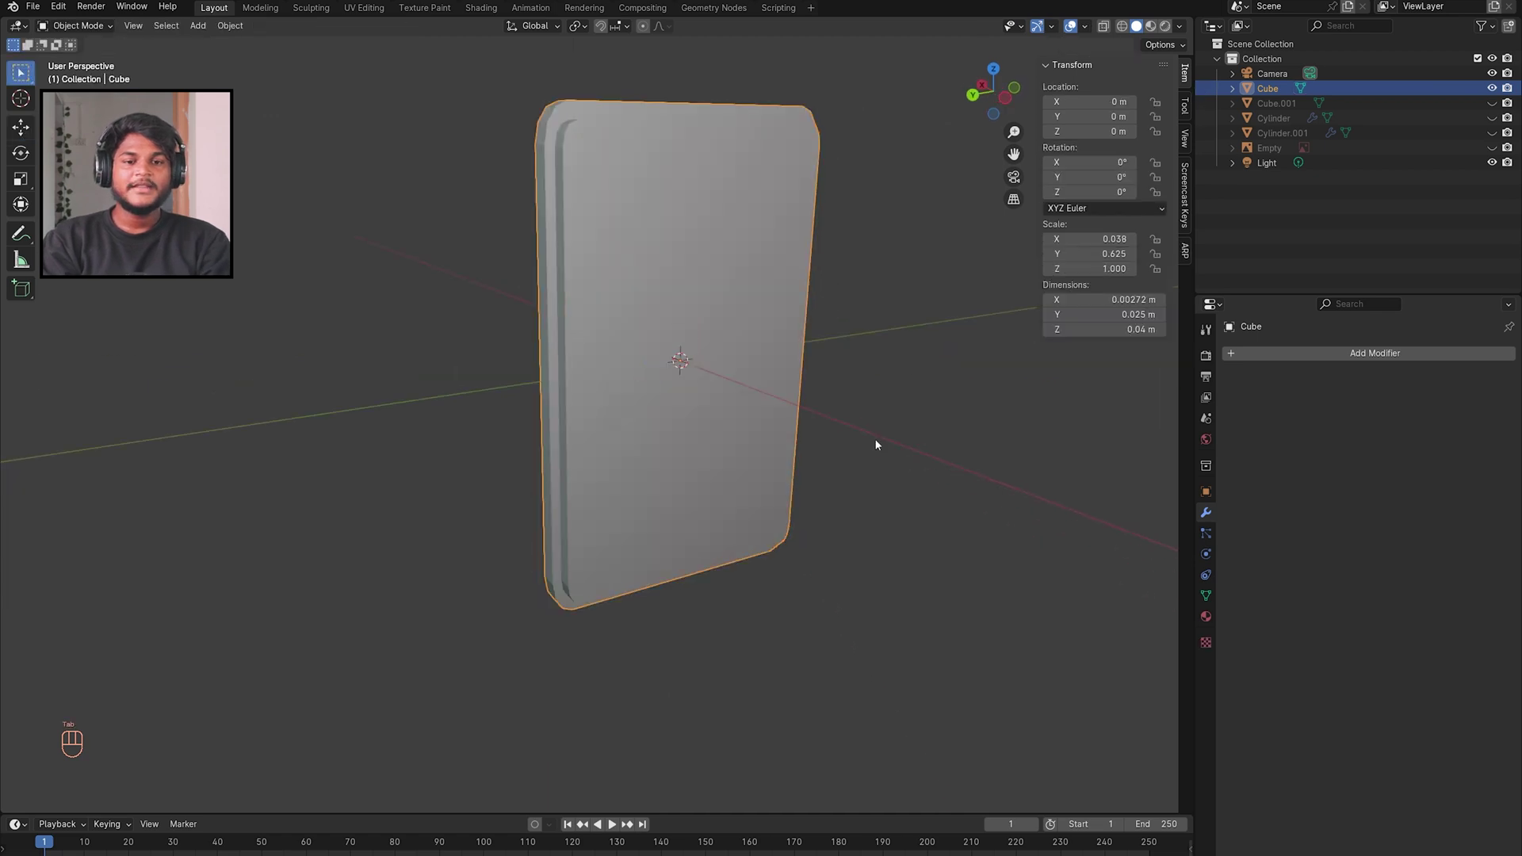
Step: Select the vertices of the upper half of the plate's long side face, and clear the selection
key("Tab")
middle_click_drag(875, 440, 774, 398)
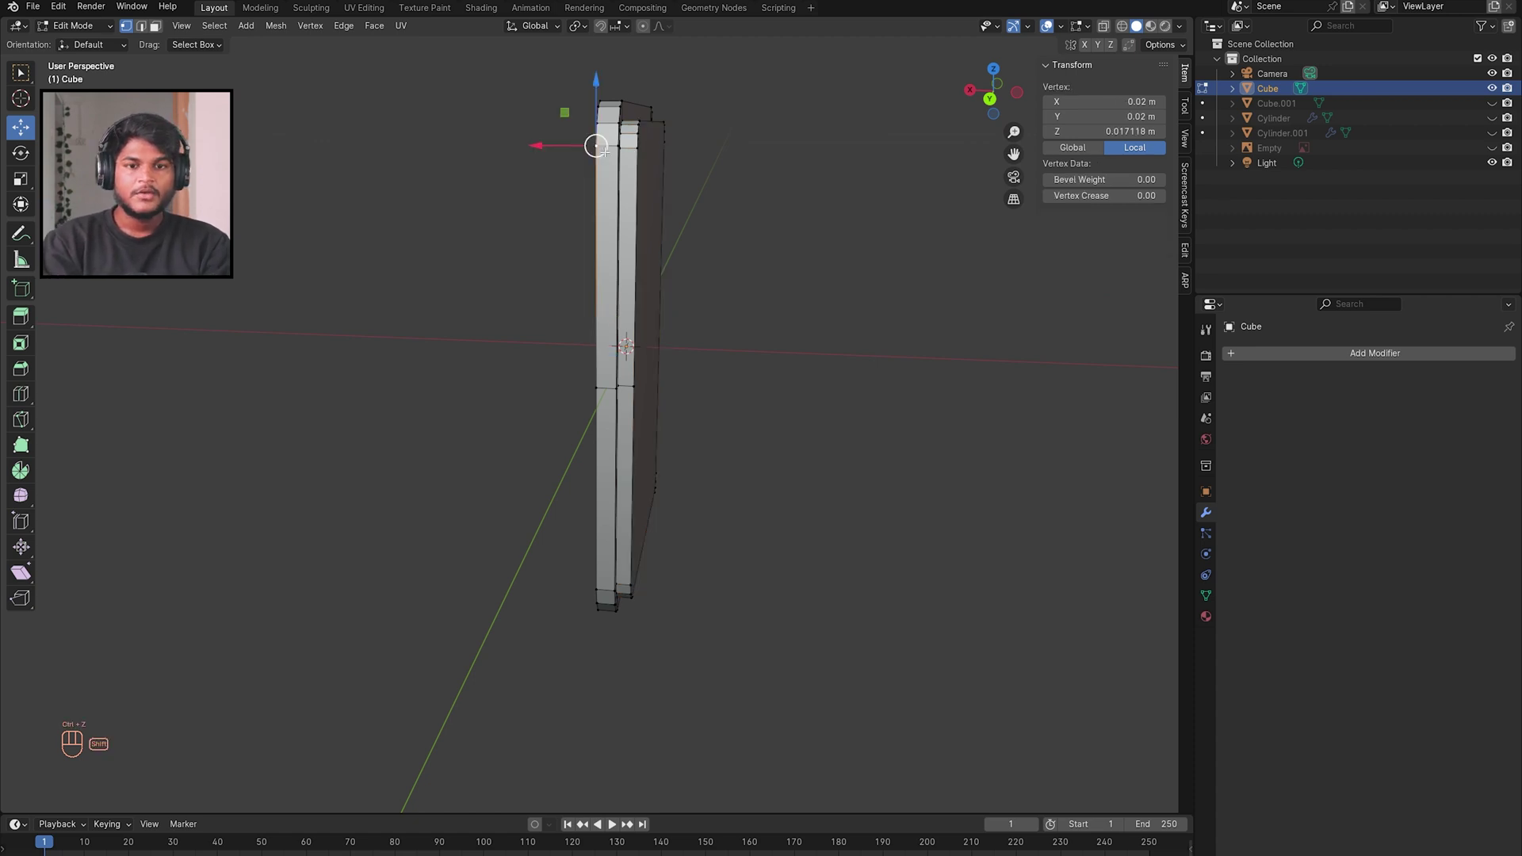
left_click(619, 147, "shift")
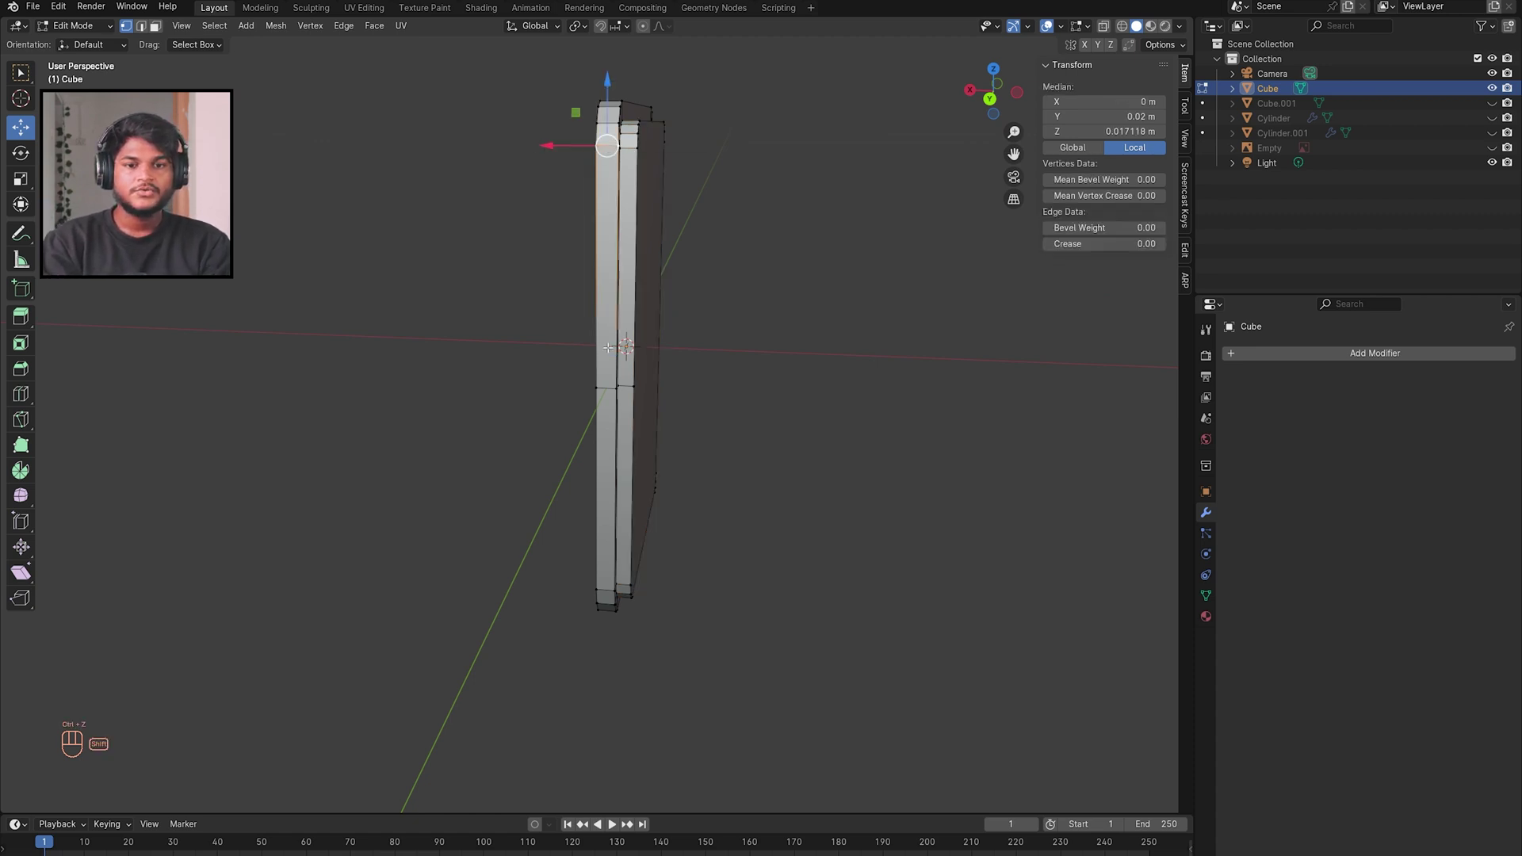
left_click(604, 394, "shift")
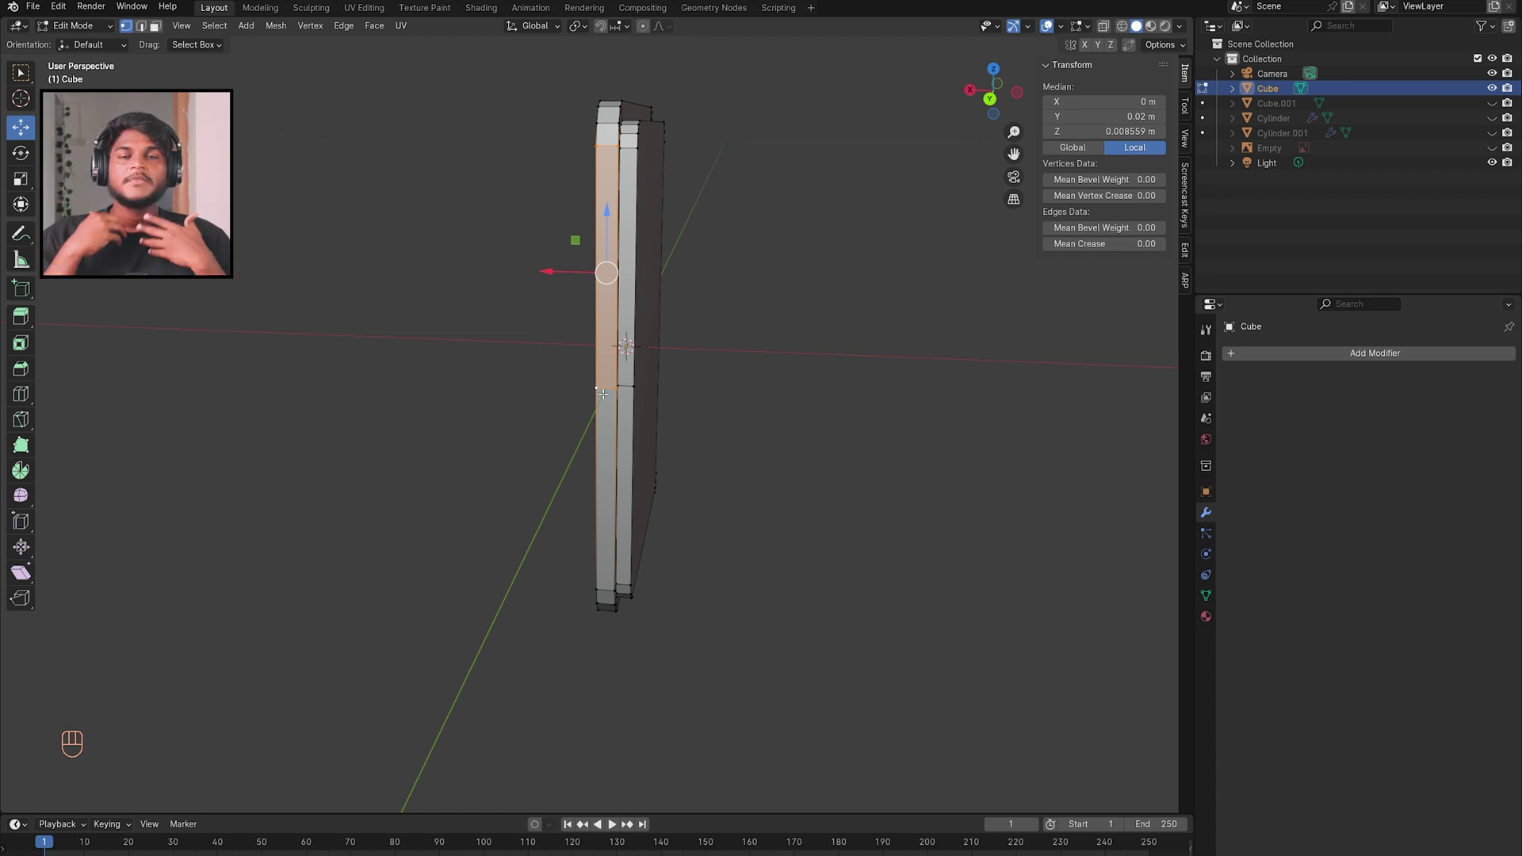
middle_click_drag(604, 394, 675, 311)
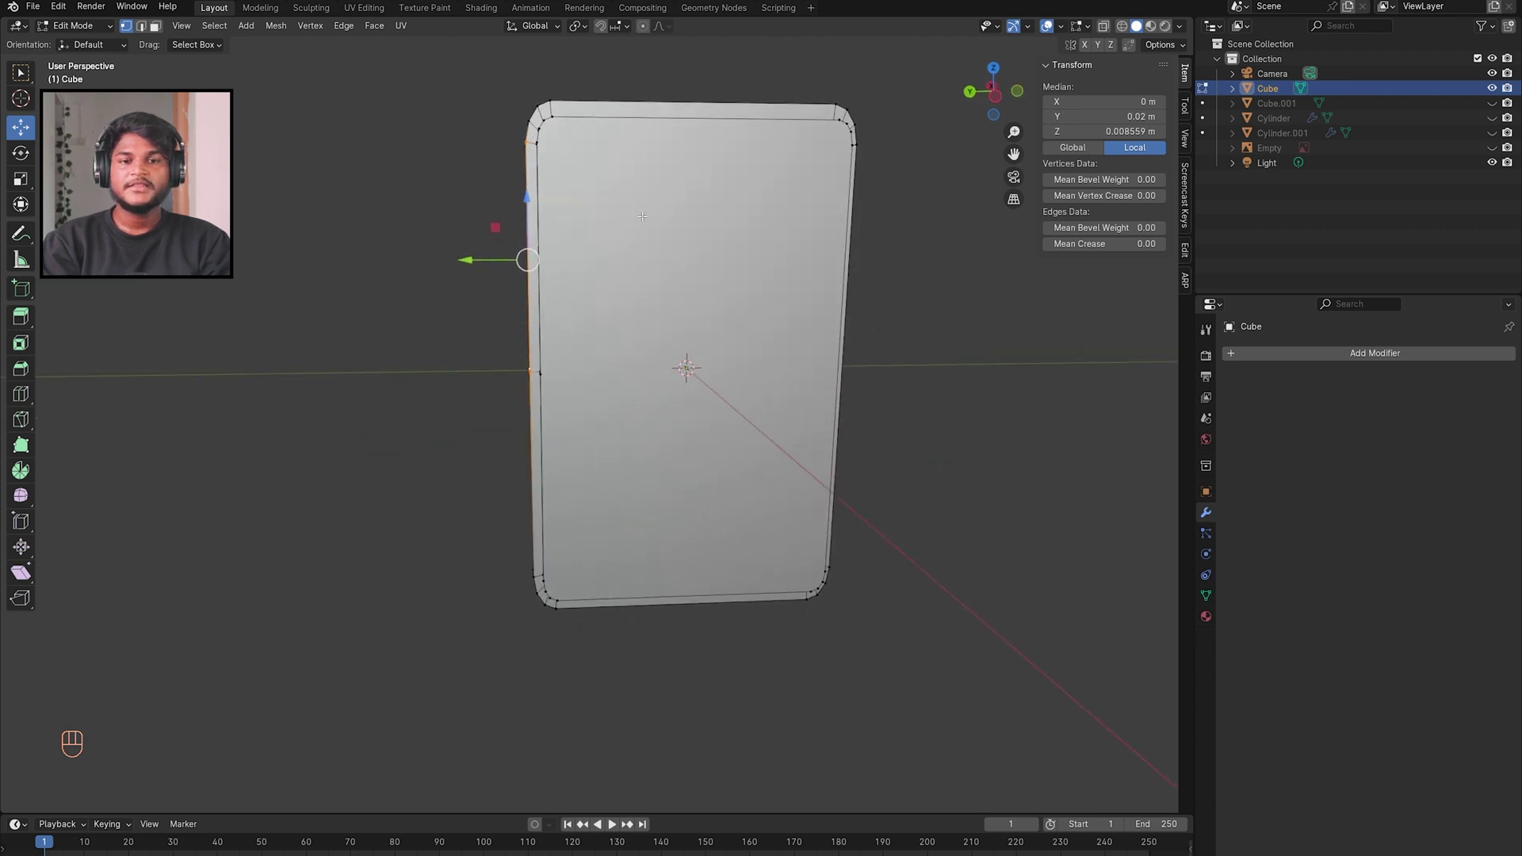
left_click(884, 300)
Step: Inspect the stepped plate and compare it with the upright biscuit in the reference image board before returning to Blender
middle_click_drag(884, 300, 1015, 315)
key("Tab")
key("Tab")
middle_click_drag(884, 301, 745, 251)
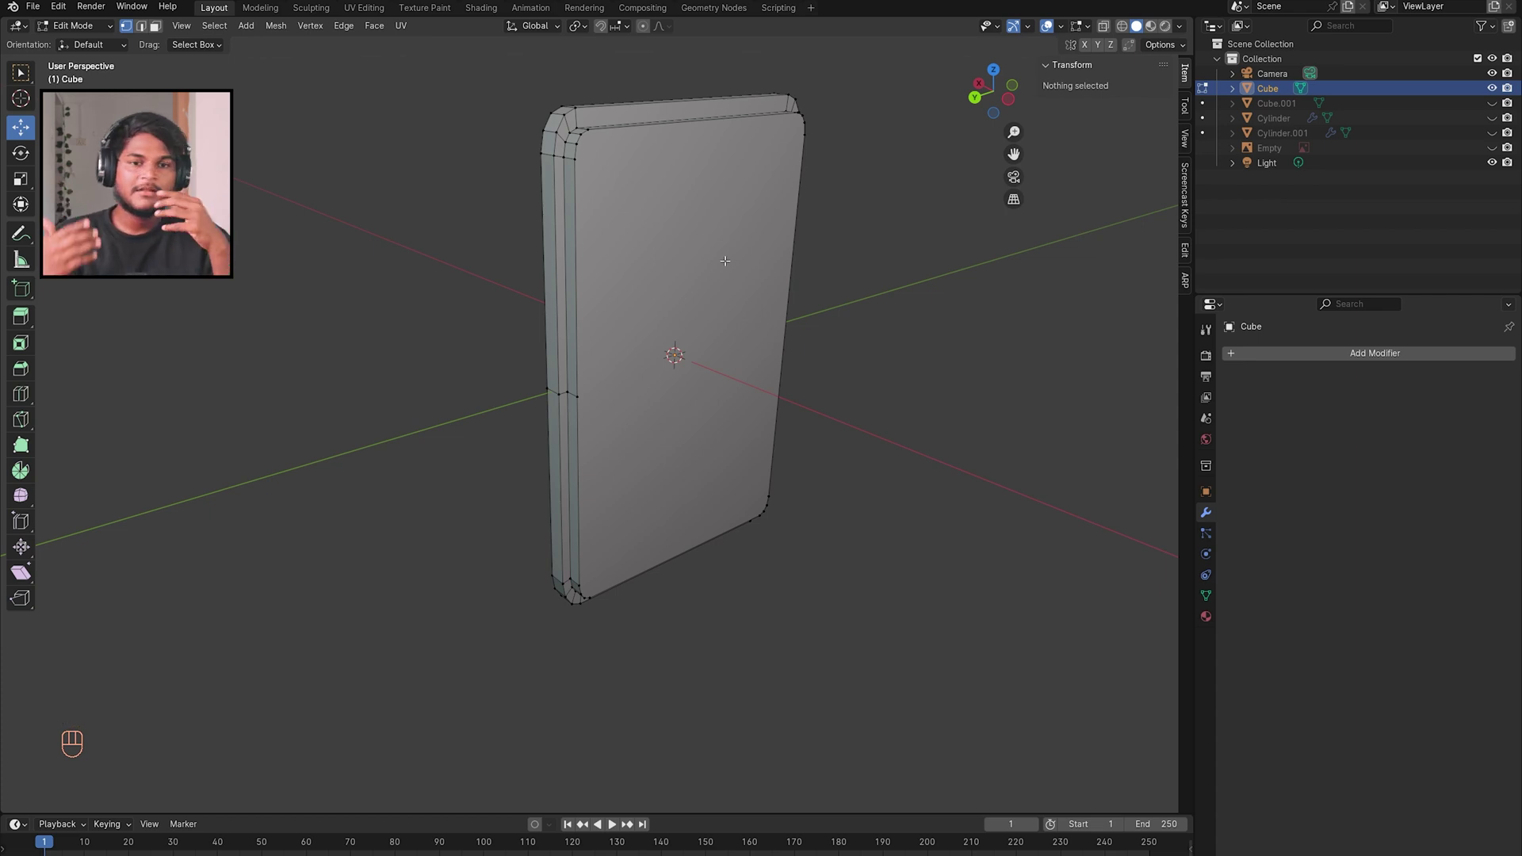
key("alt+Tab")
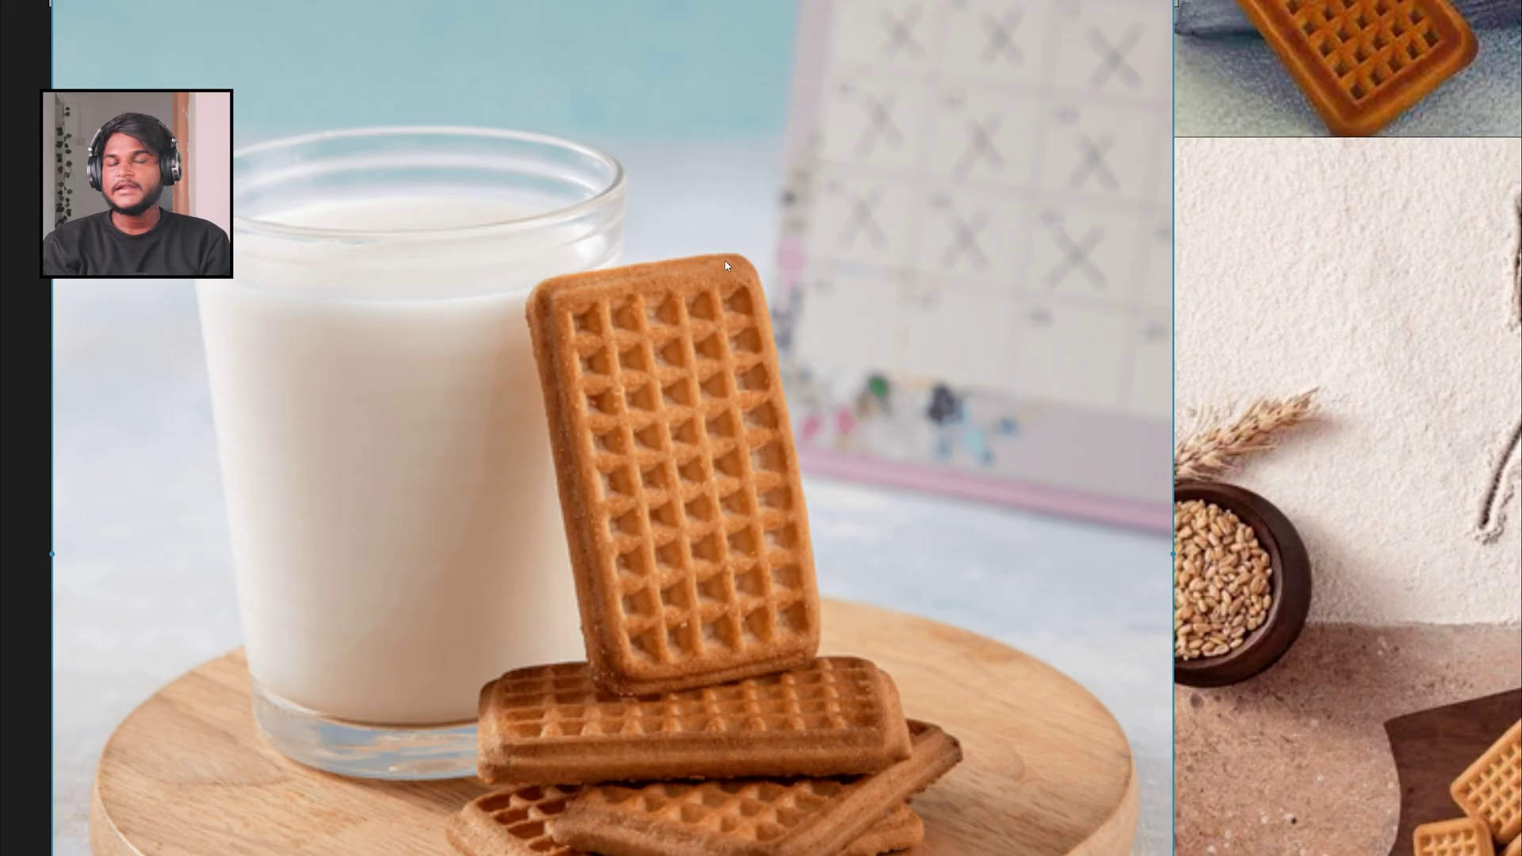
key("alt+Tab")
Step: Move the stepped plate about -0.039 m along the Y axis in Object Mode
key("Tab")
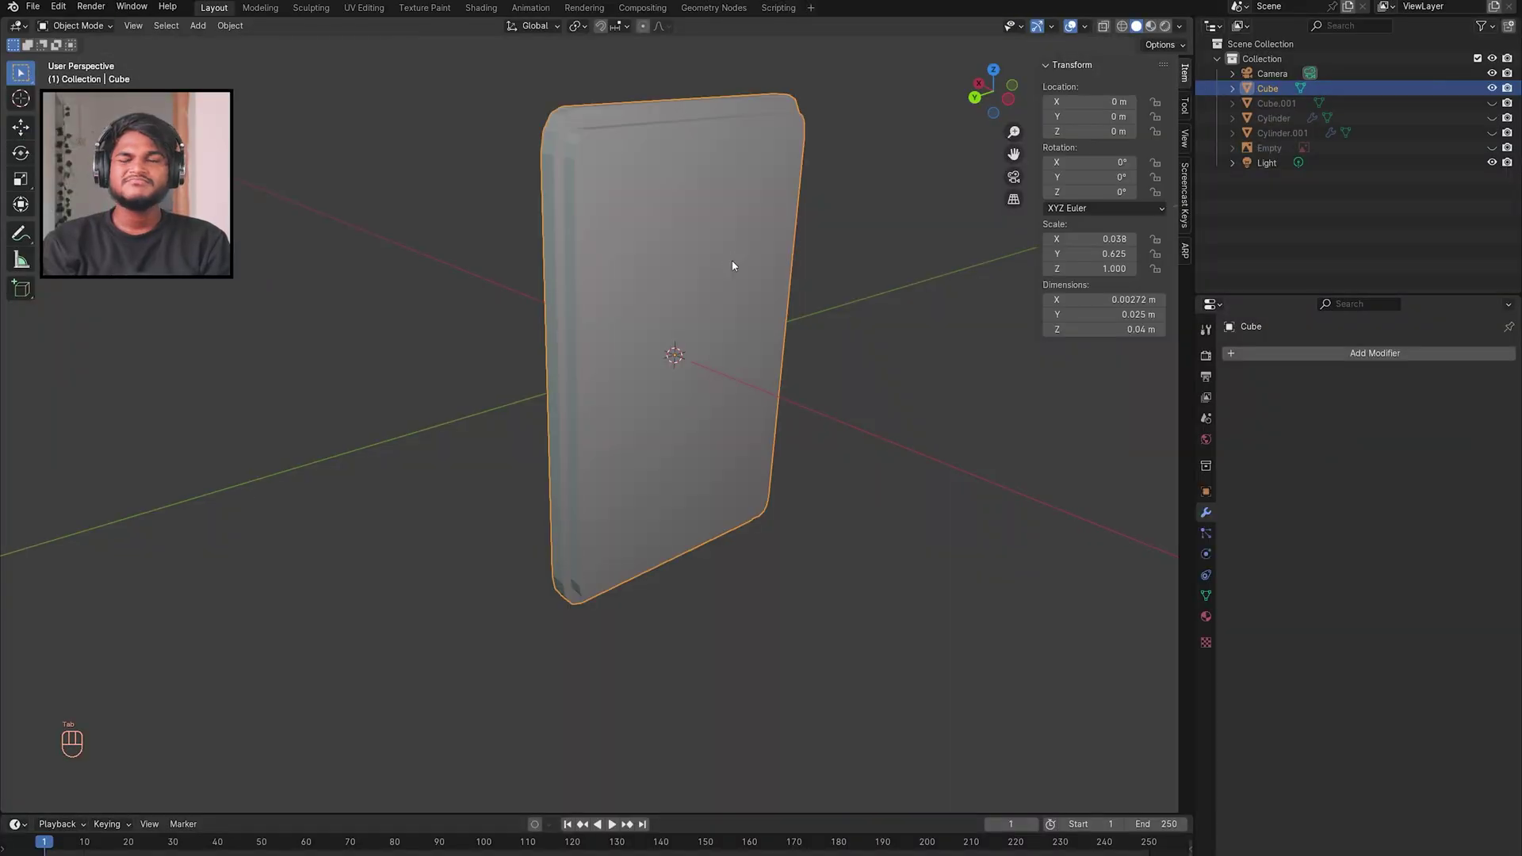
key("g")
key("y")
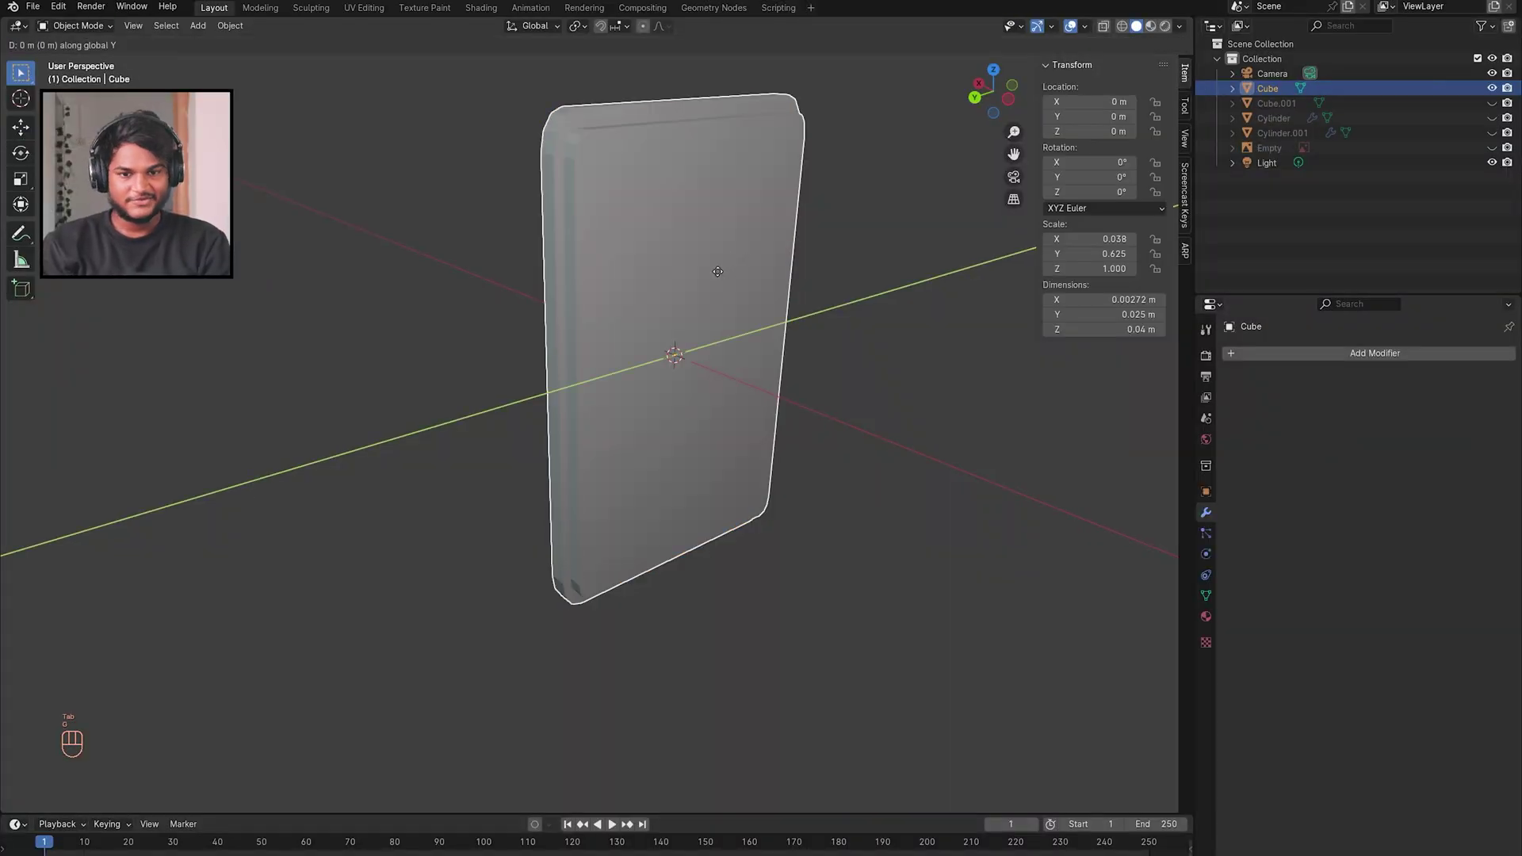
left_click(1067, 149)
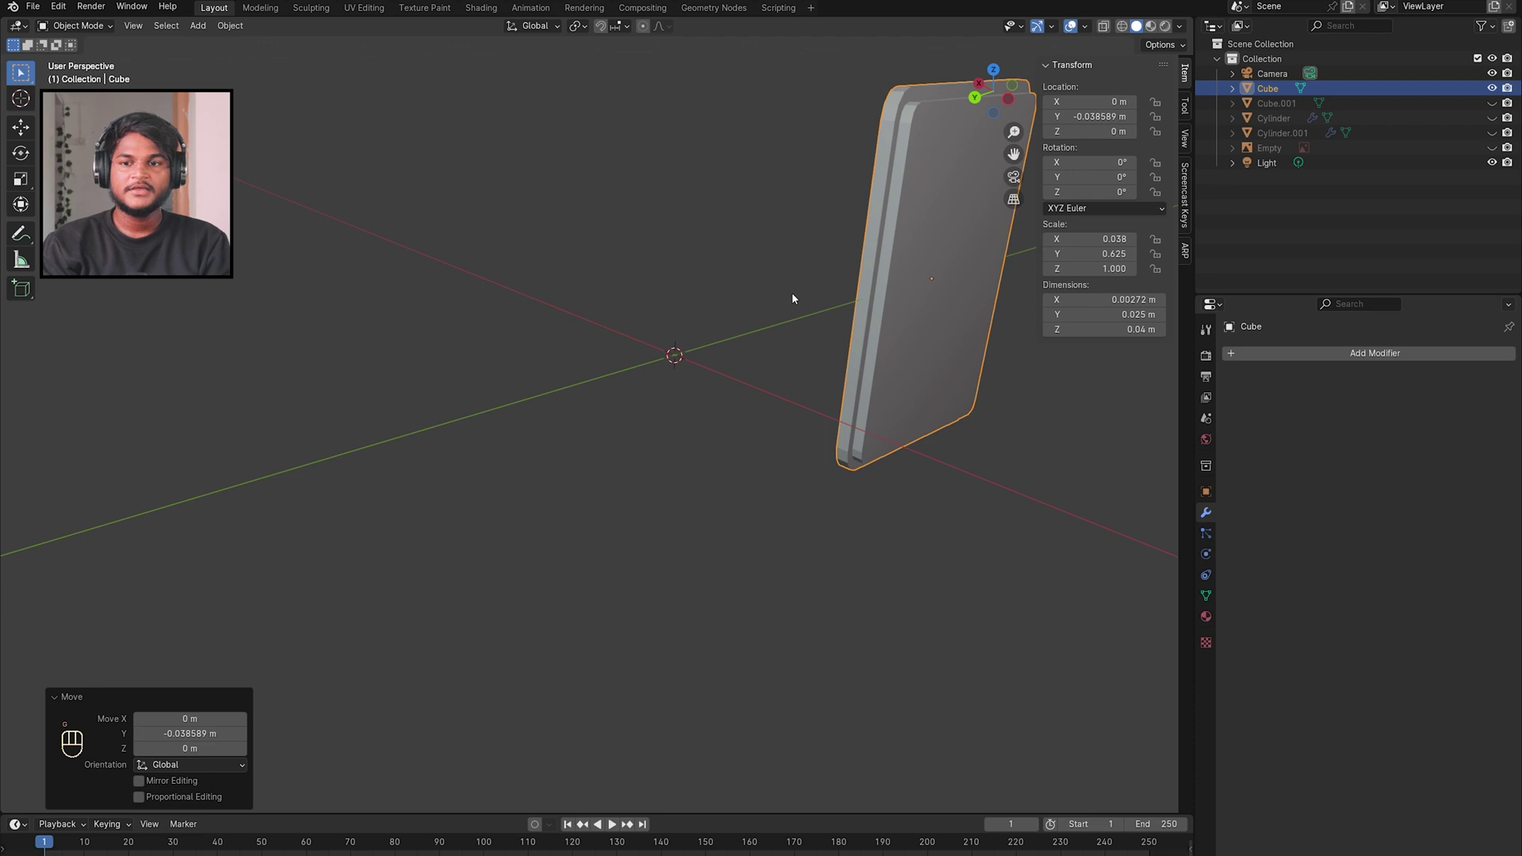
Step: Unhide the duplicate plate, select it, and open it in Edit Mode
left_click(1492, 104)
middle_click_drag(911, 476, 618, 468)
scroll(618, 468, "down", 3)
left_click(441, 407)
left_click(480, 409)
key("Tab")
middle_click_drag(591, 411, 555, 415)
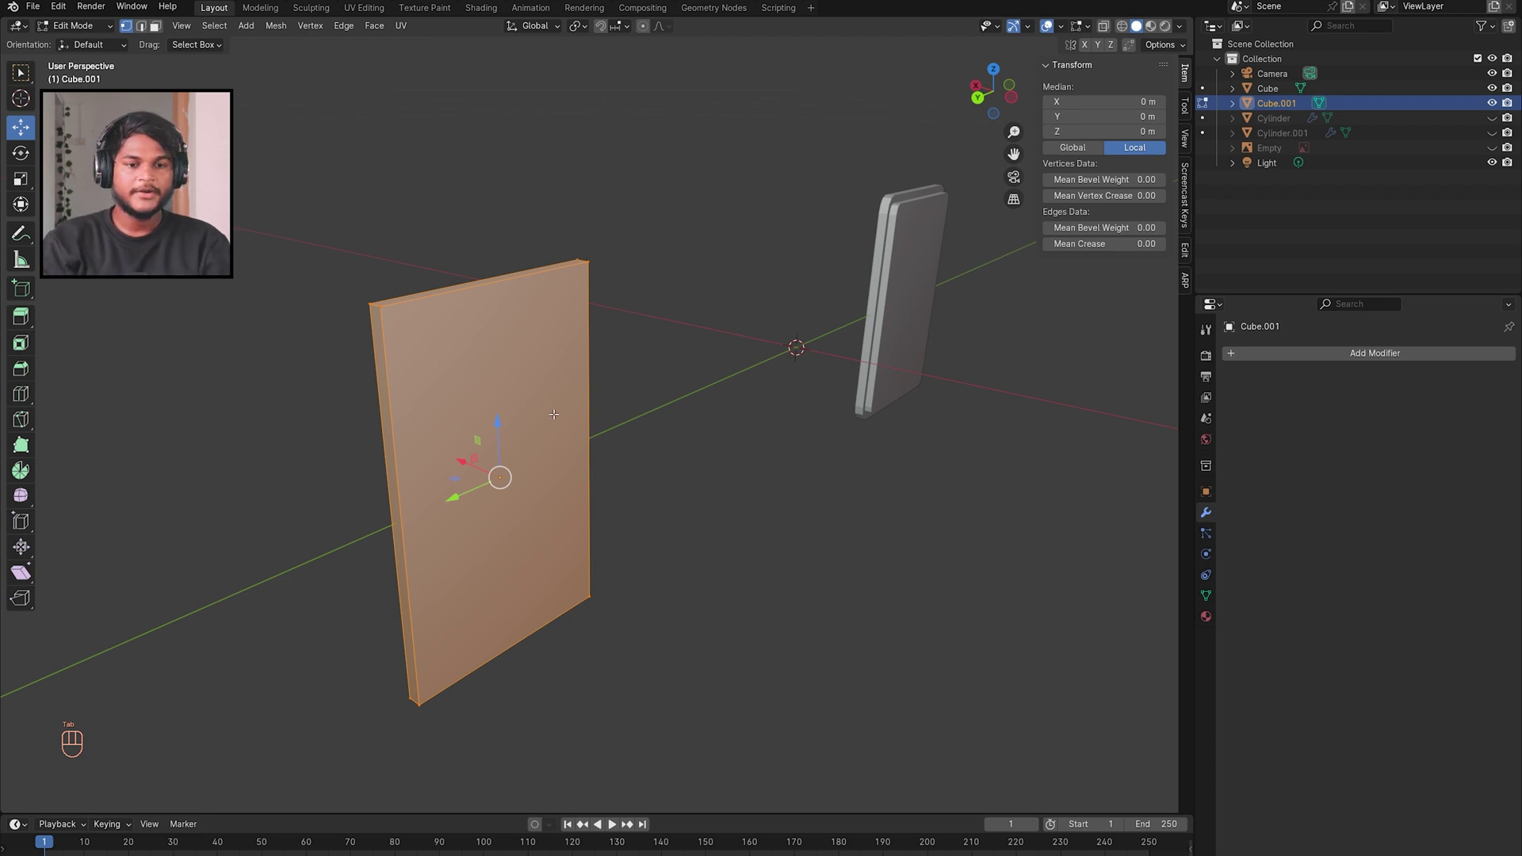
Step: Select two opposite edges of the duplicate plate's top face in edge mode, and clear the selection
key("alt+a")
middle_click_drag(610, 398, 486, 330)
key("2")
left_click(465, 327)
left_click(625, 265, "shift")
middle_click_drag(600, 578, 635, 591)
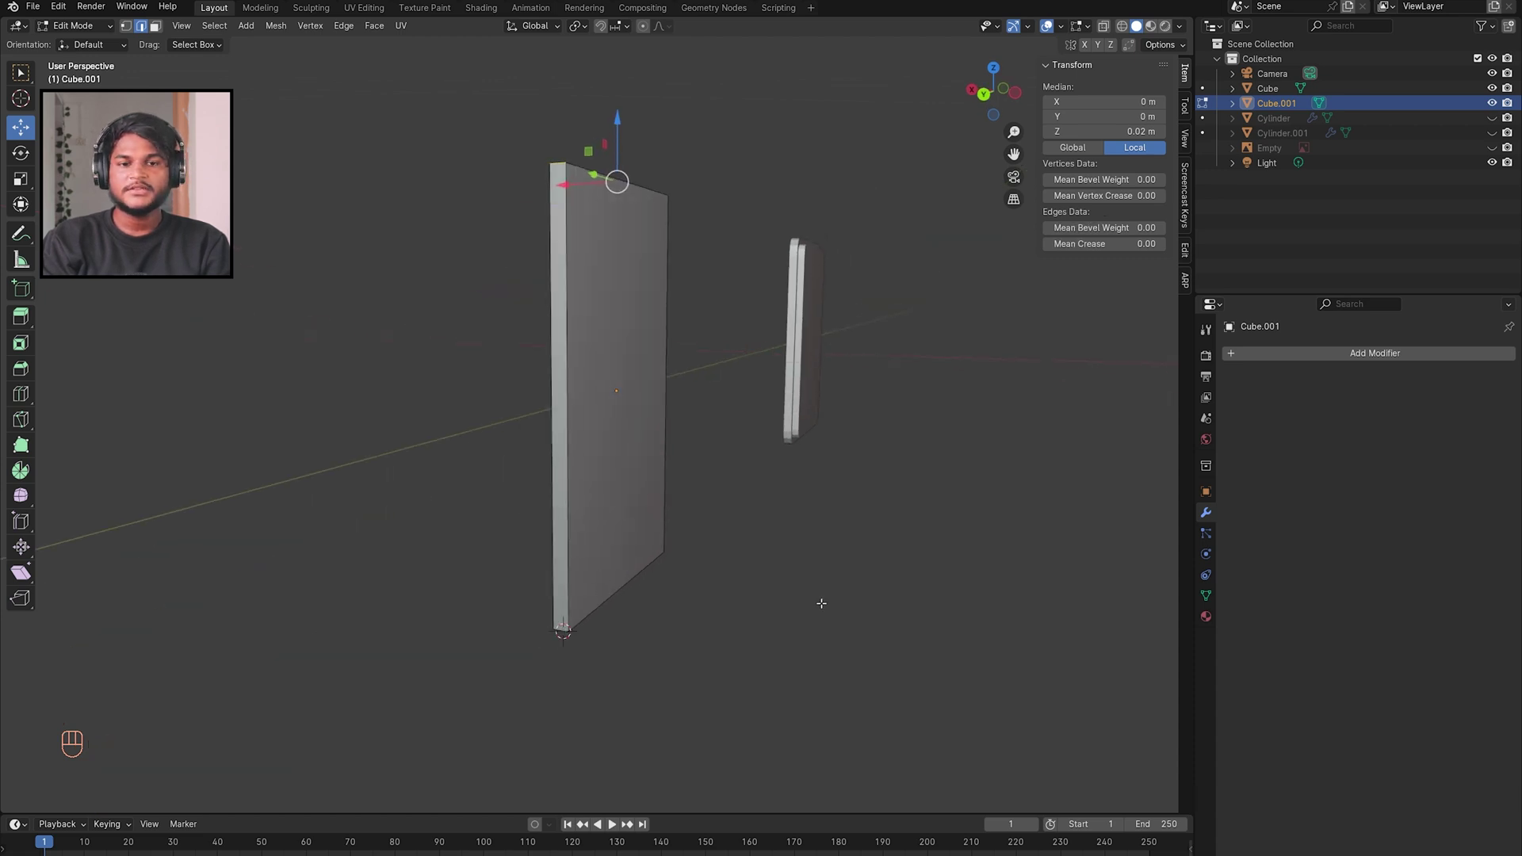
key("Tab")
key("Tab")
middle_click_drag(749, 616, 852, 342)
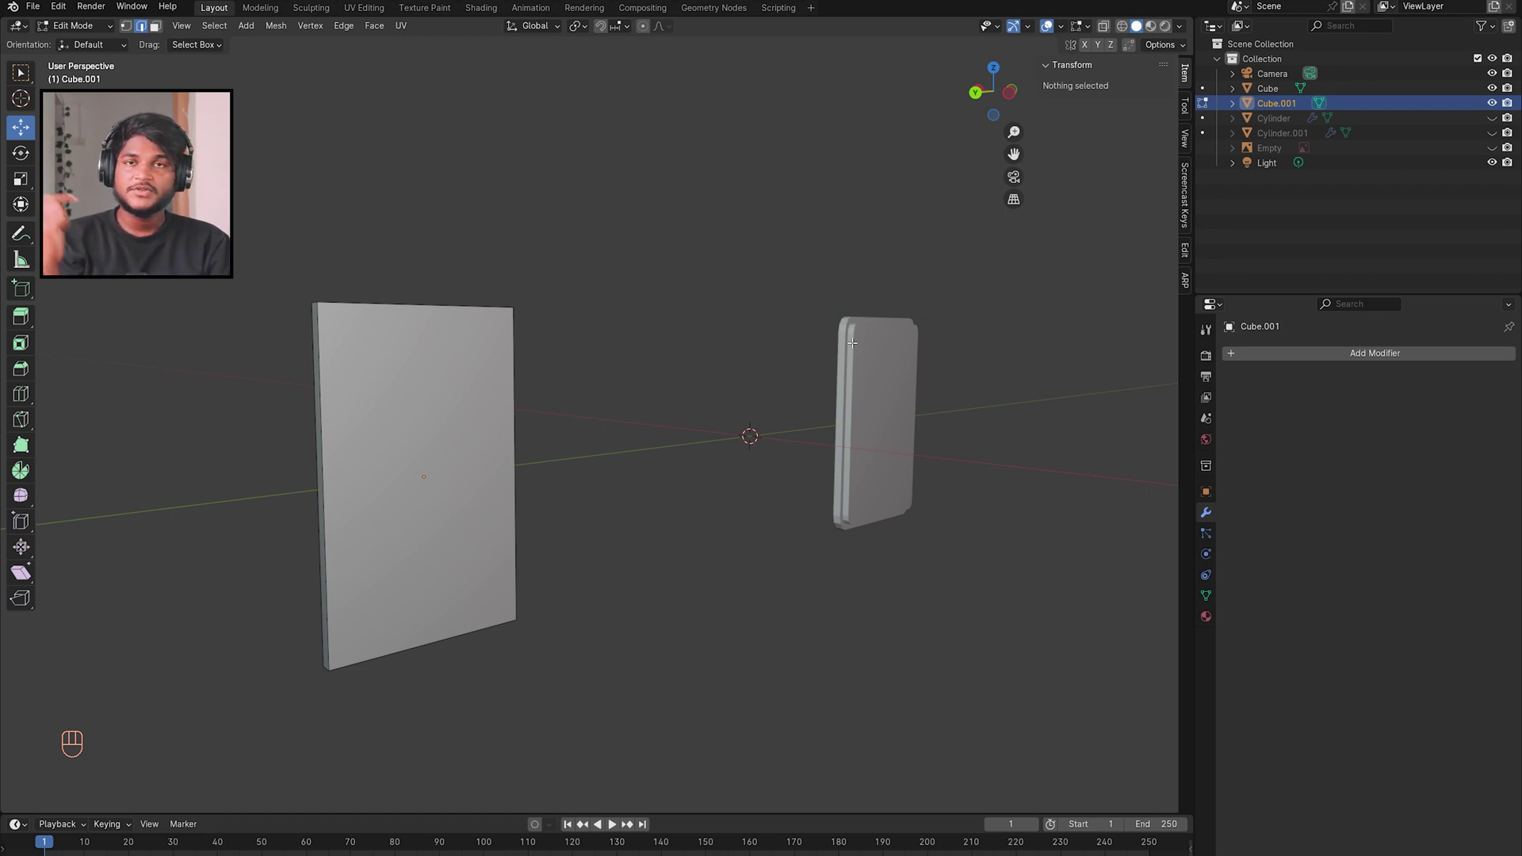
Step: Bevel all edges of the duplicate plate with a width of about 0.00105 m and 3 segments
mouse_move(441, 316)
middle_mouse_down()
mouse_move(507, 333)
mouse_move(421, 317)
mouse_move(441, 315)
middle_mouse_up()
key("a")
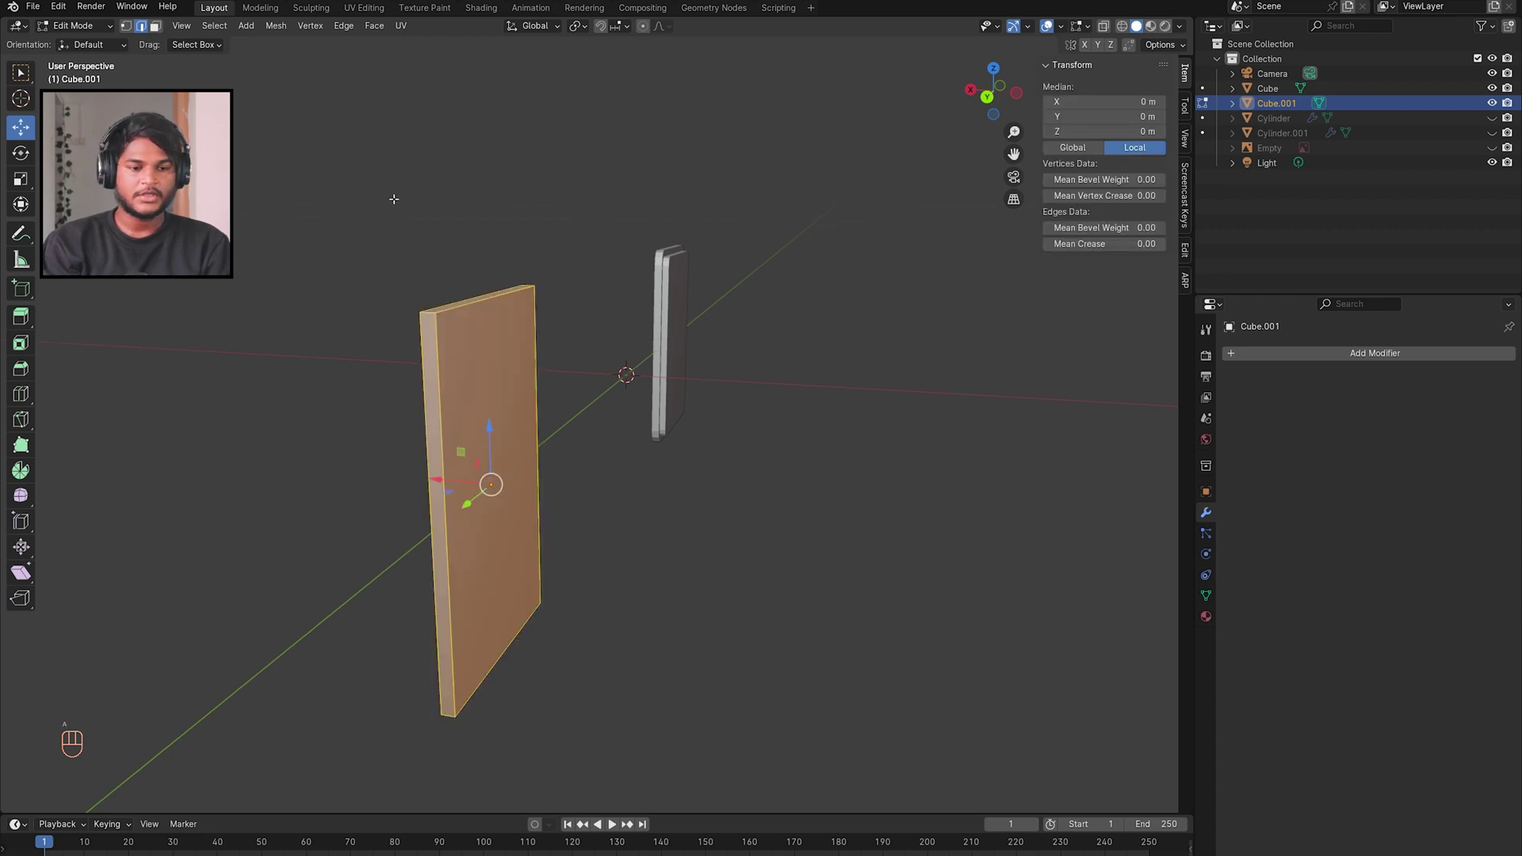
middle_click_drag(499, 459, 613, 393)
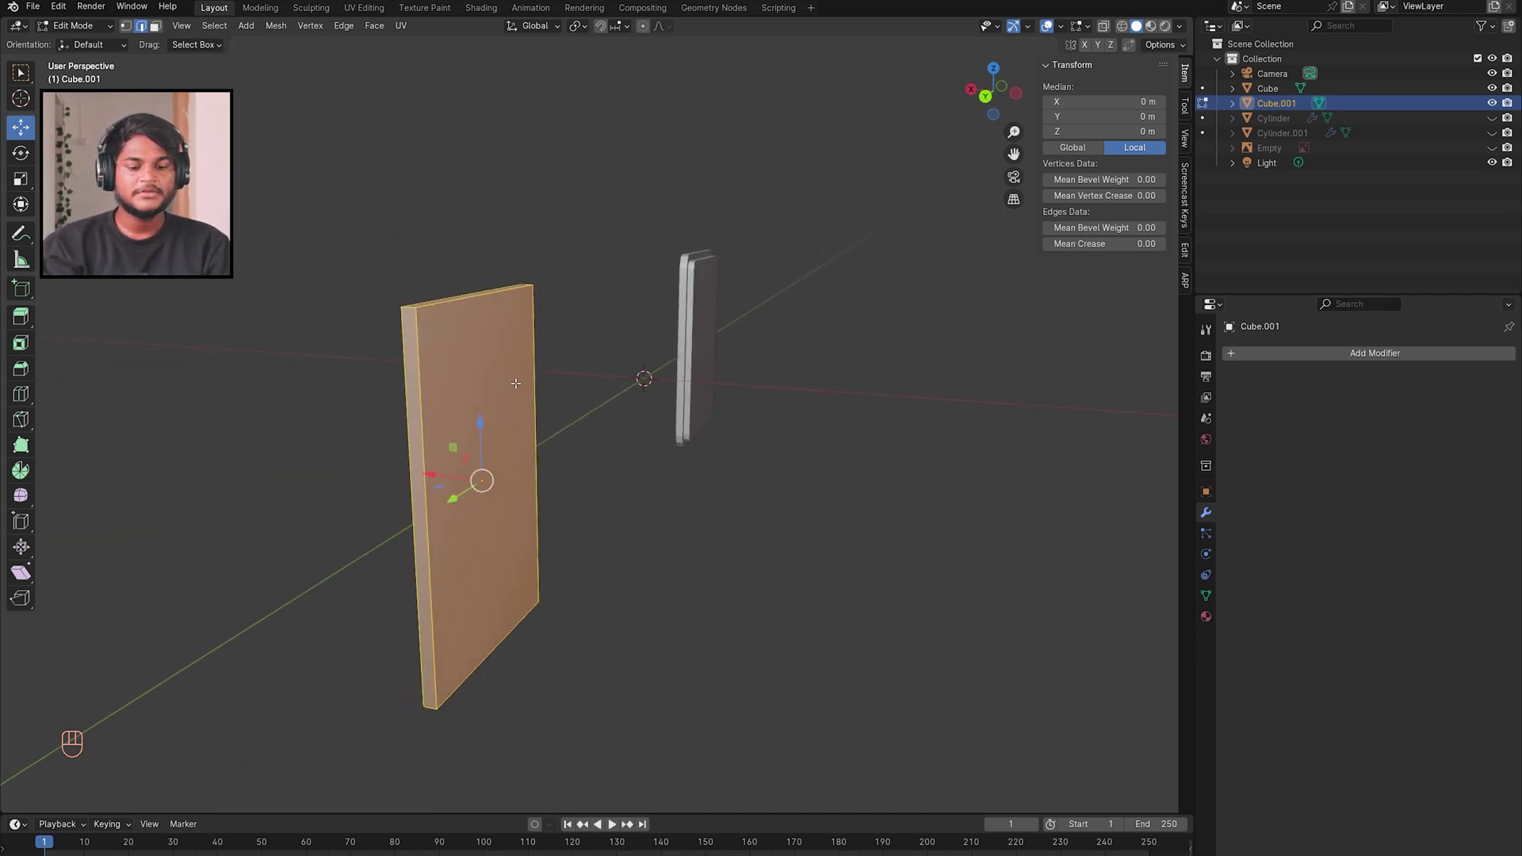
key("ctrl+b")
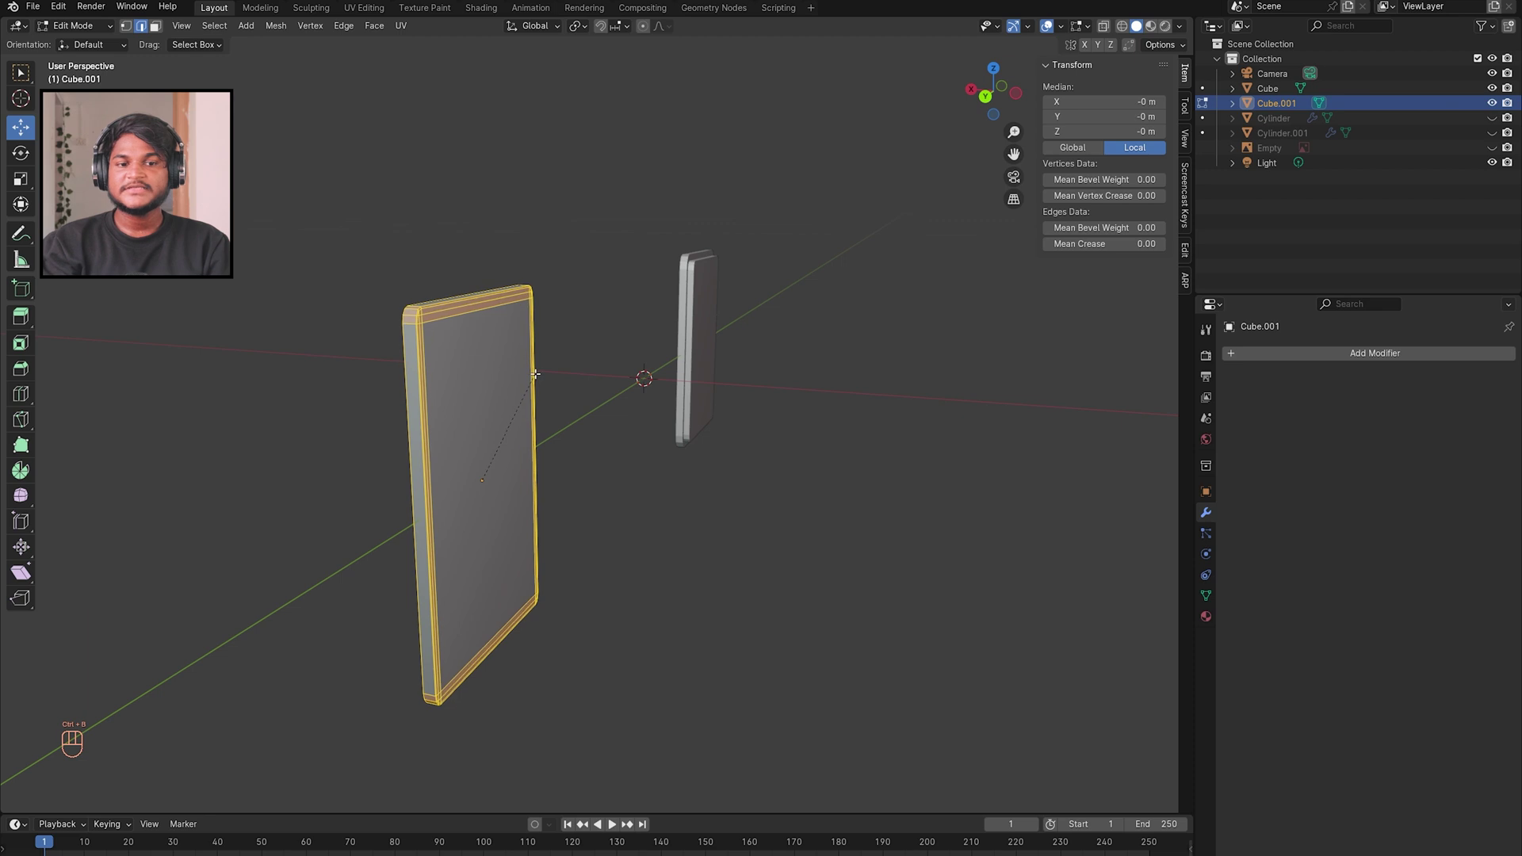
left_click(535, 377)
middle_click_drag(535, 378, 610, 348)
scroll(535, 376, "up", 2)
middle_click_drag(535, 378, 535, 377, "shift")
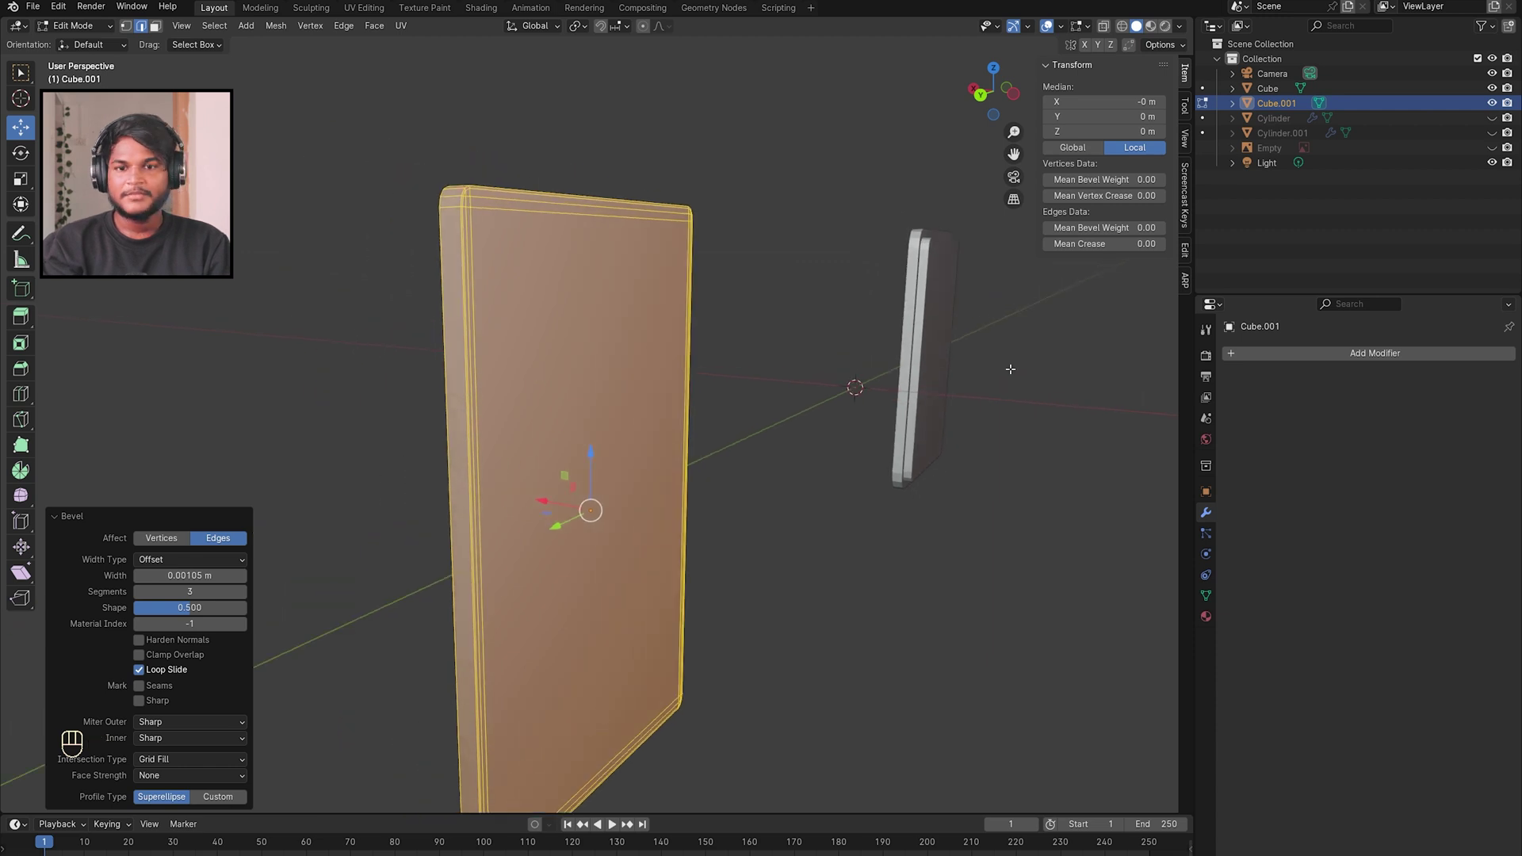
Step: Compare the bevelled edges of the duplicate plate with the stepped plate's mesh in Edit Mode
key("Tab")
left_click(915, 239)
key("Tab")
middle_click_drag(960, 295, 1071, 294, "shift")
key("Tab")
left_click(352, 369)
key("Tab")
middle_click_drag(352, 369, 422, 369)
scroll(352, 368, "up", 1)
mouse_move(297, 216)
middle_mouse_down("shift")
mouse_move(352, 231)
mouse_move(283, 222)
middle_mouse_up("shift")
left_click(482, 207)
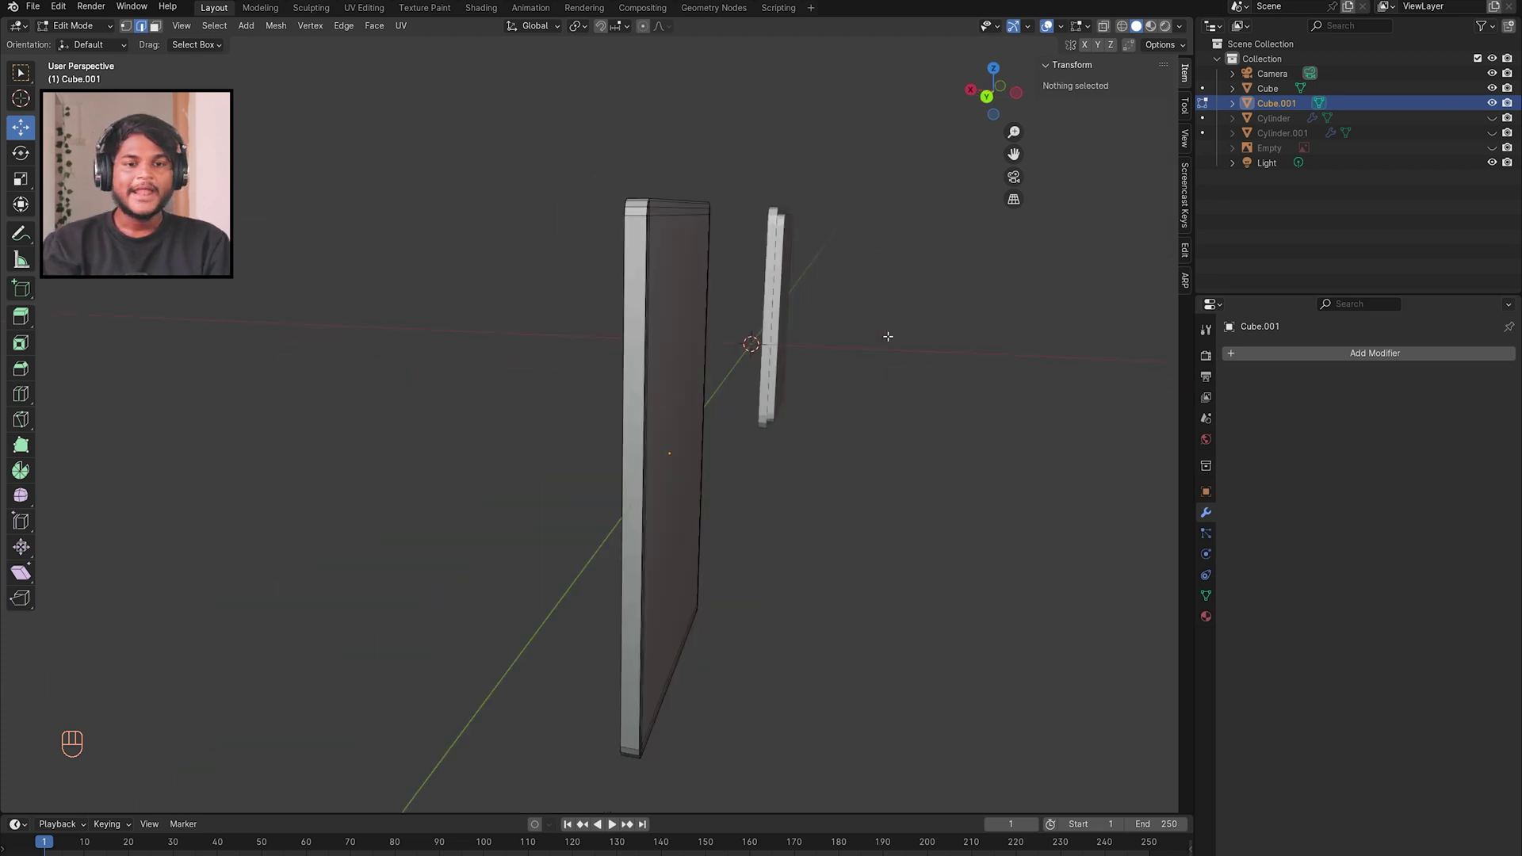
Step: Check the duplicate plate's X, Y and Z scale values in Object Mode
middle_click_drag(889, 337, 888, 337)
key("Tab")
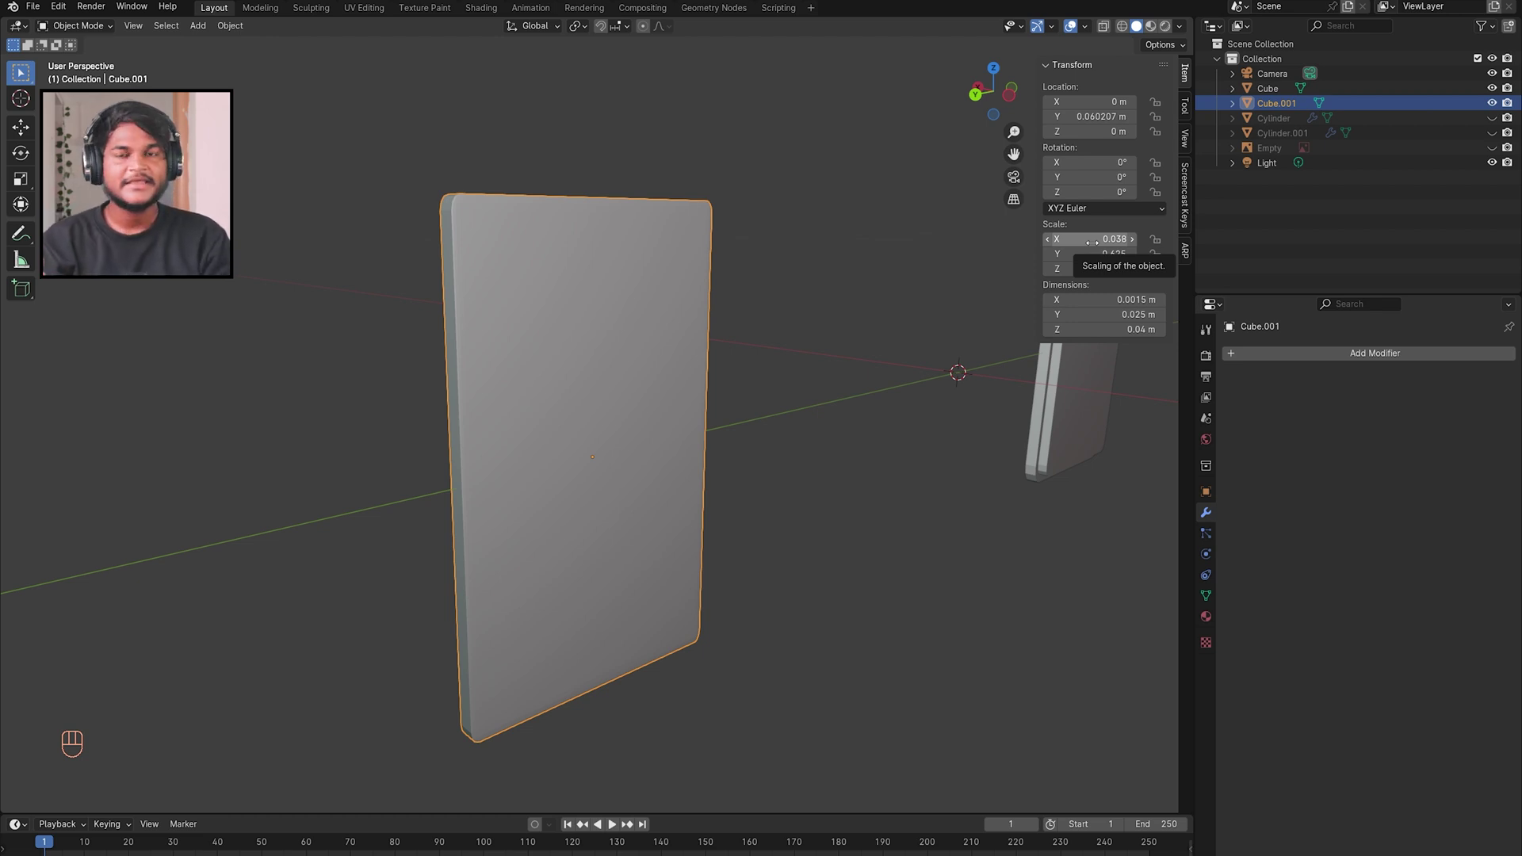
key("Tab")
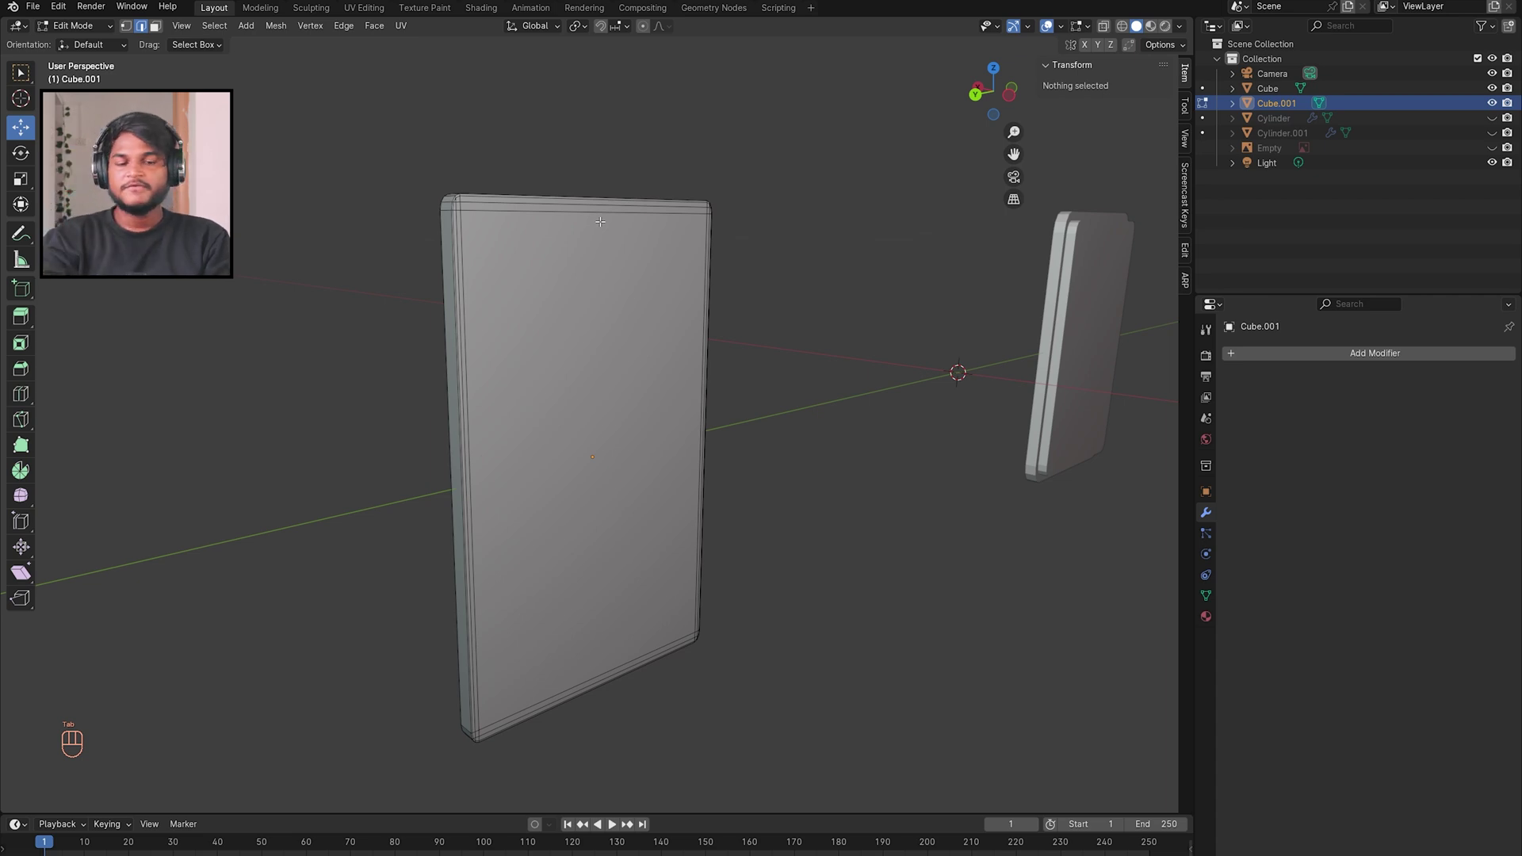
key("Tab")
middle_click_drag(601, 226, 631, 262)
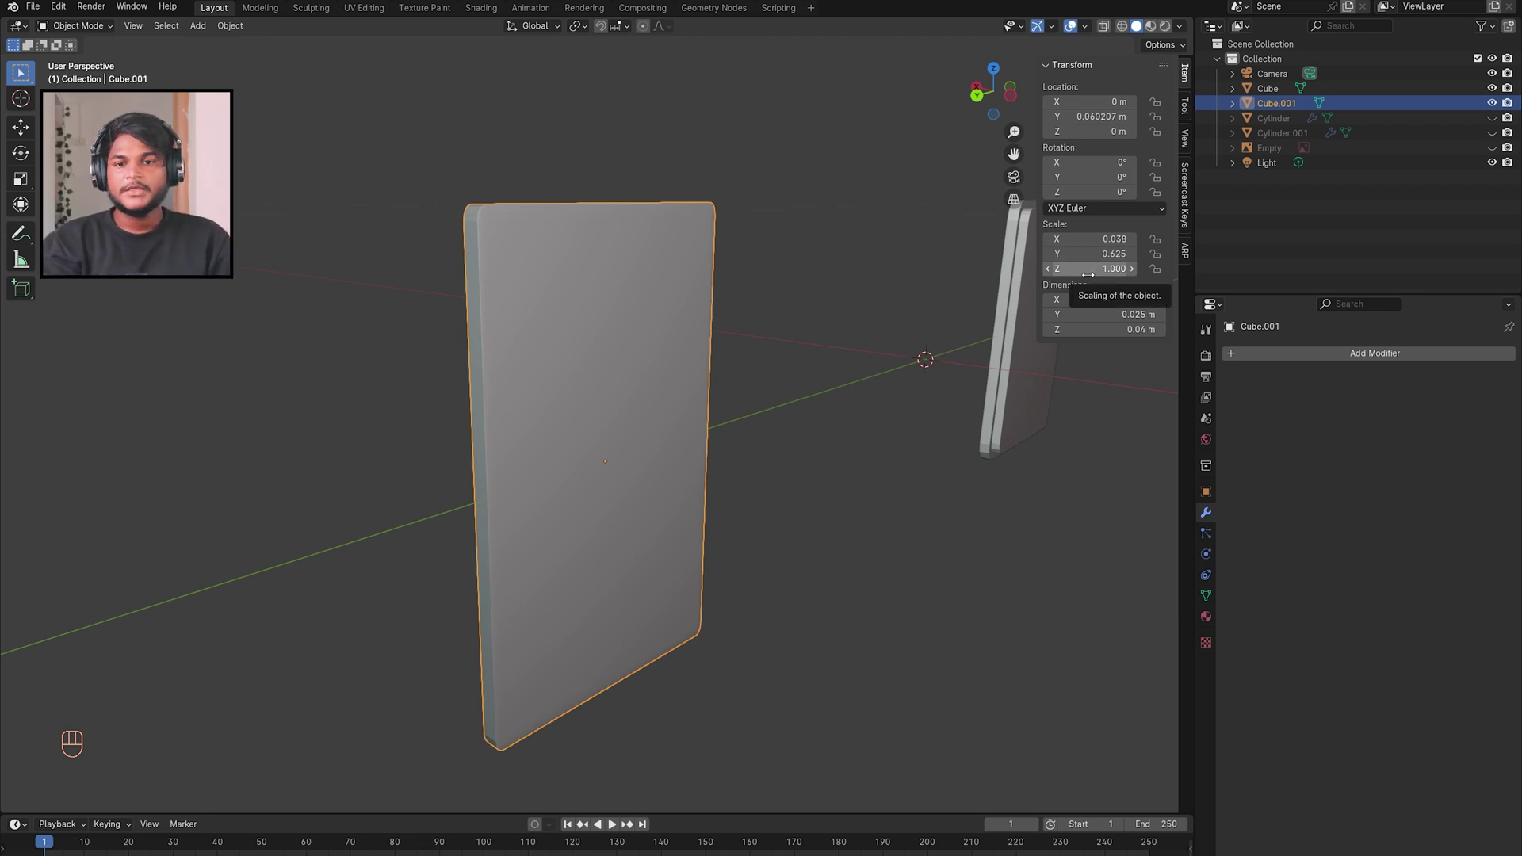
left_click(1093, 239)
left_click(1125, 220)
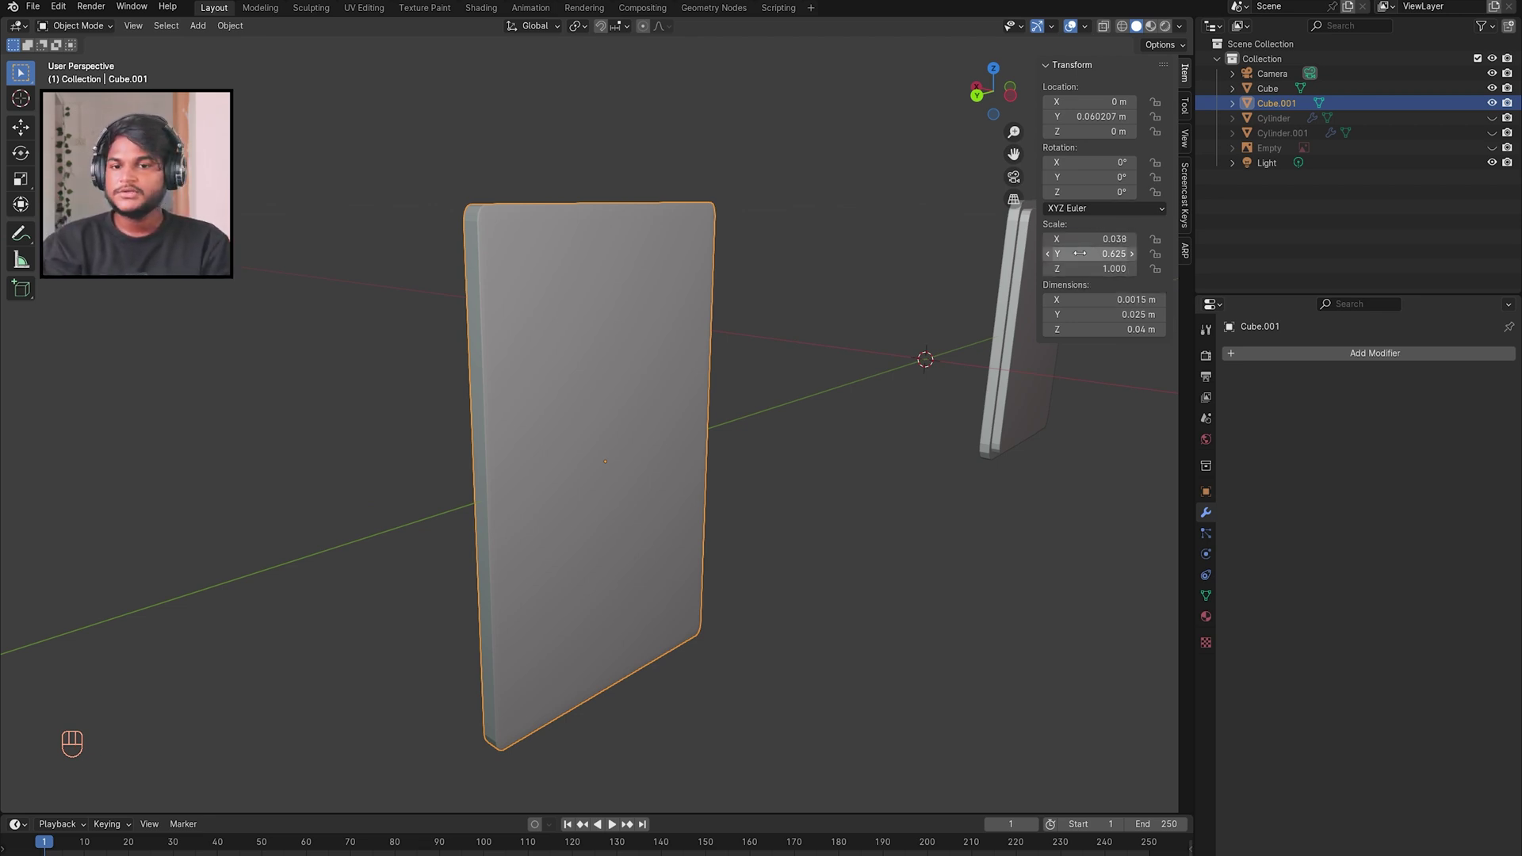
left_click(1060, 268)
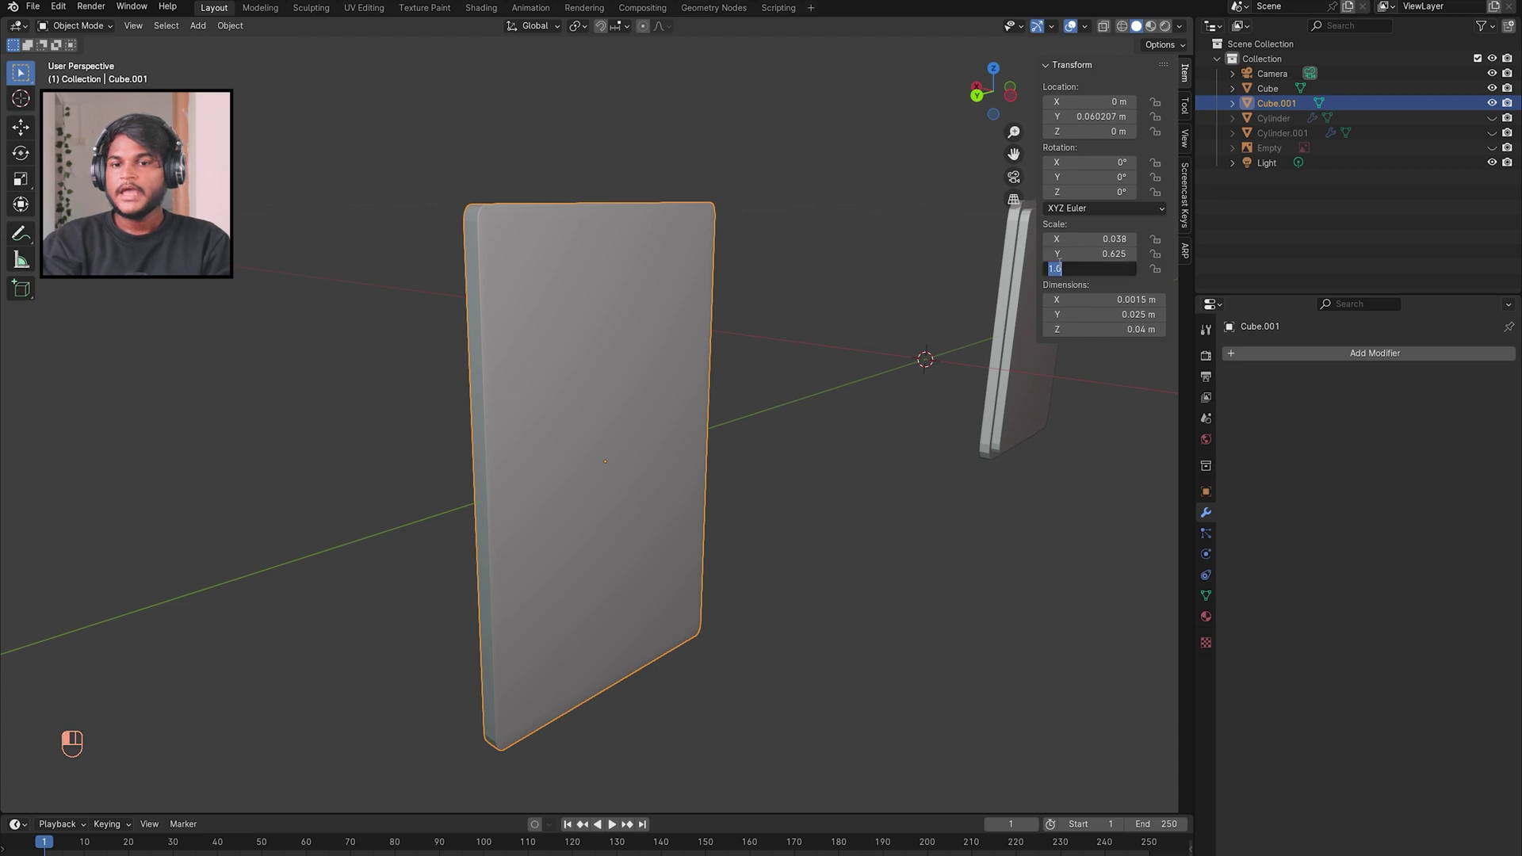
left_click(1113, 231)
Step: Examine the duplicate plate's uneven bevel from several angles, alternating between Edit Mode and Object Mode
middle_click_drag(759, 353, 778, 358)
key("Tab")
key("Tab")
key("Tab")
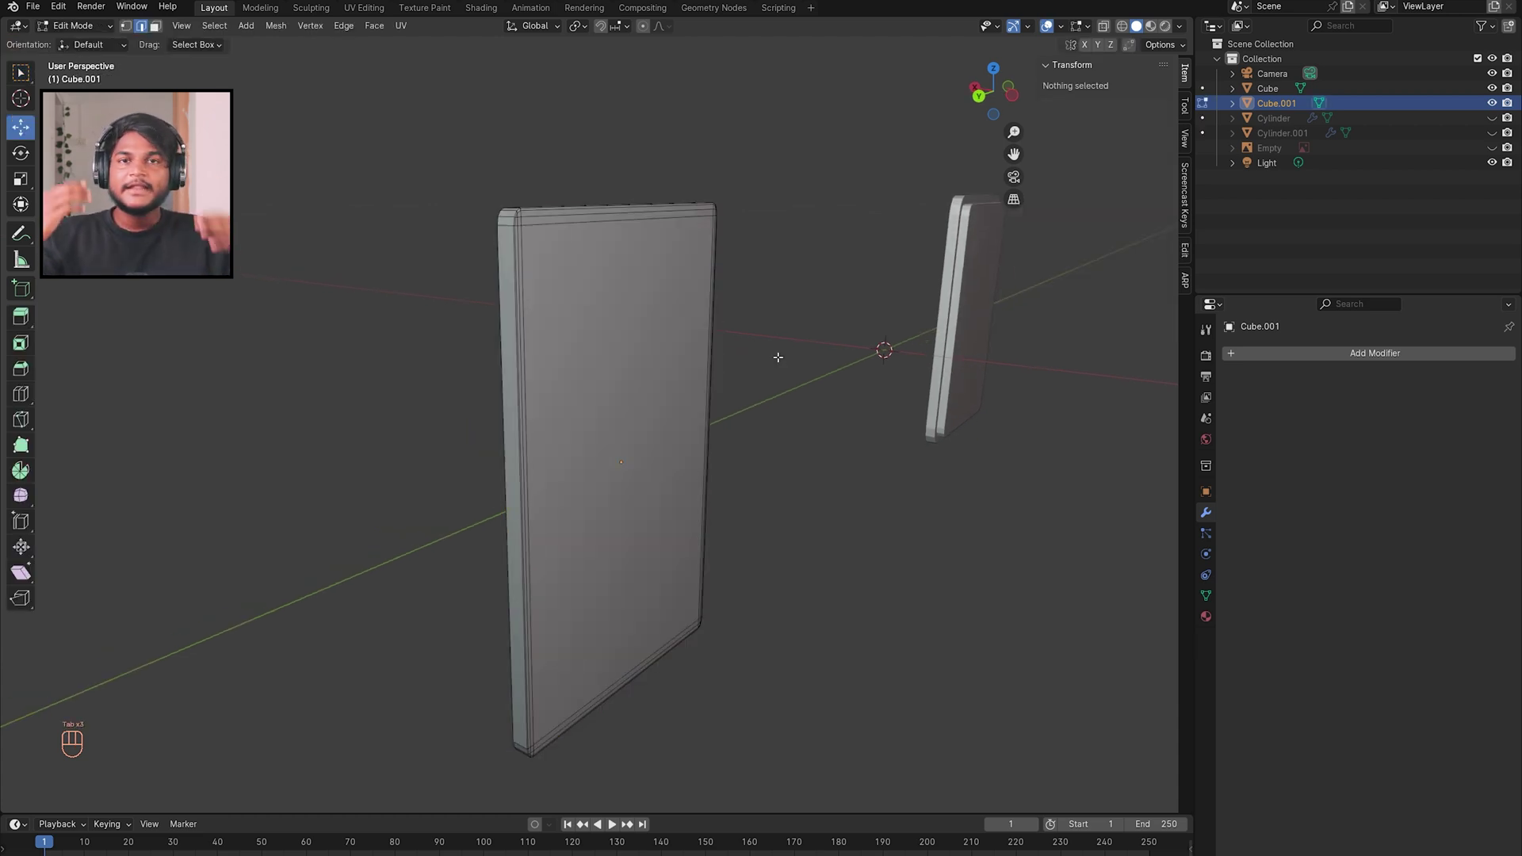
middle_click_drag(778, 358, 778, 358)
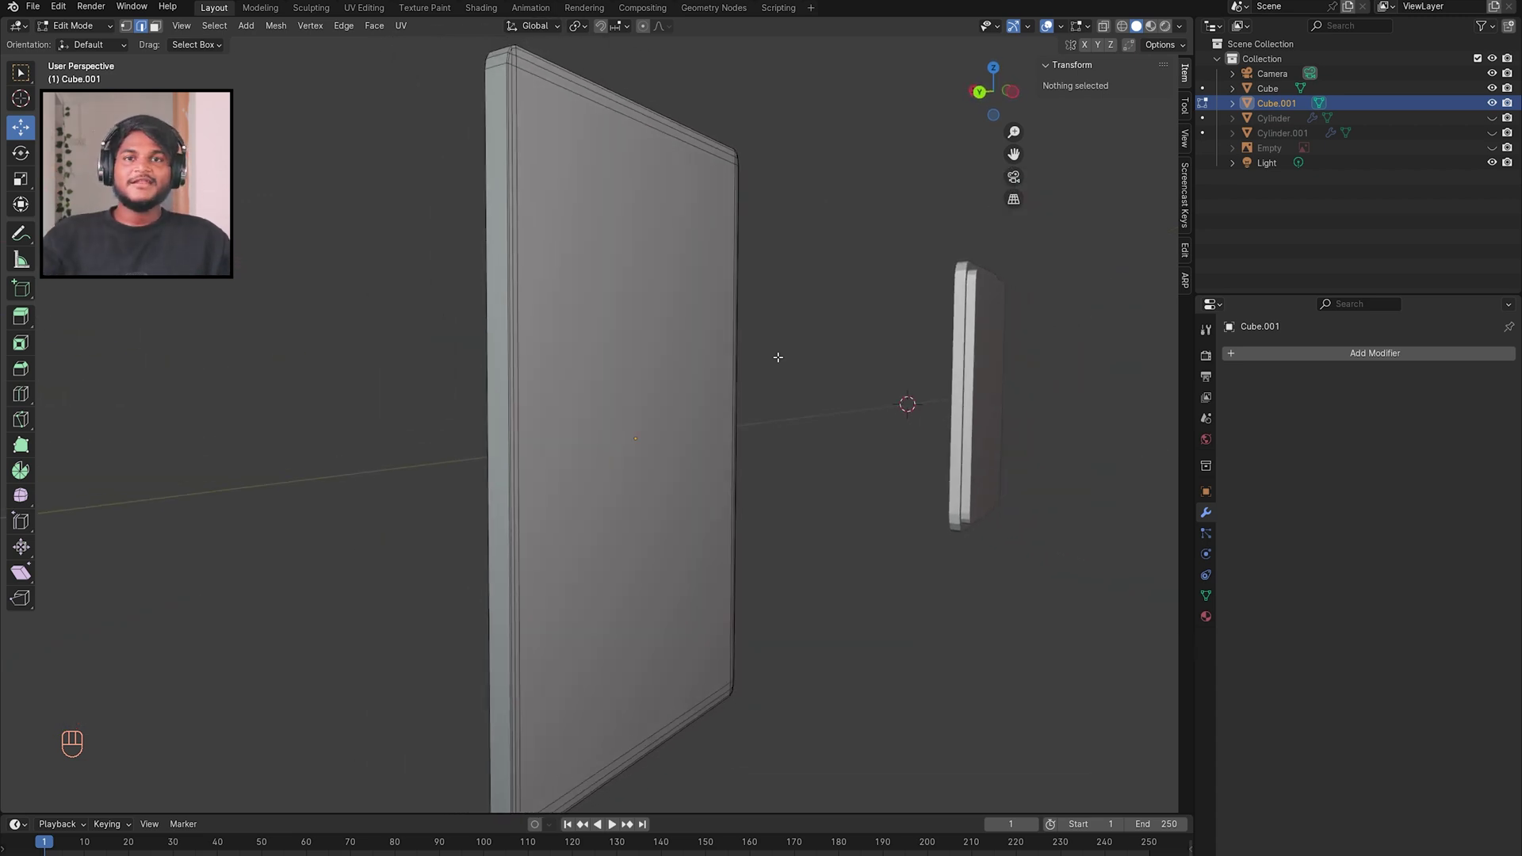
middle_click_drag(466, 198, 465, 198)
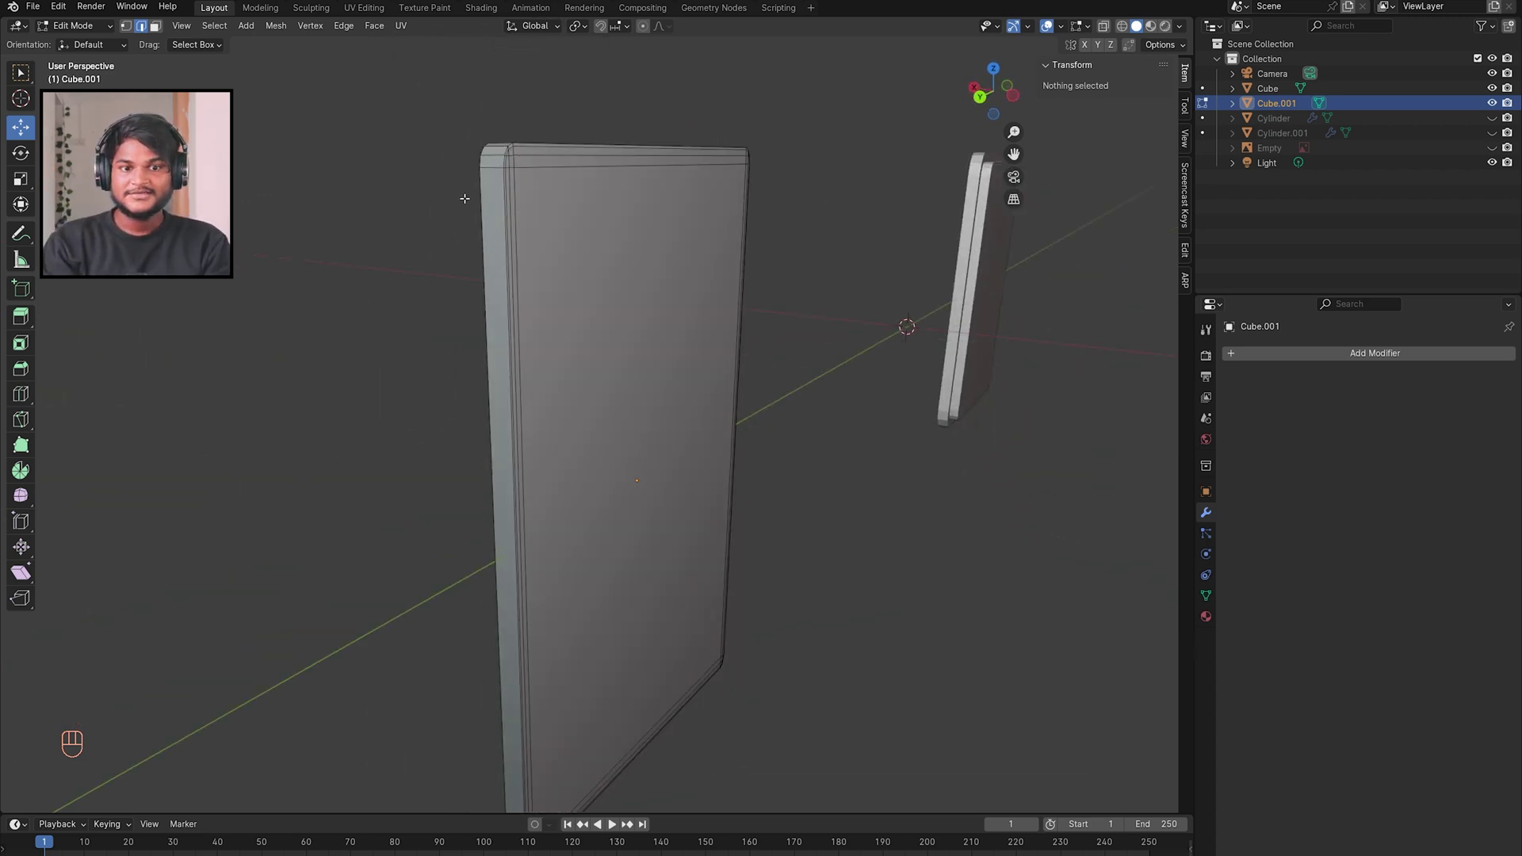
key("Tab")
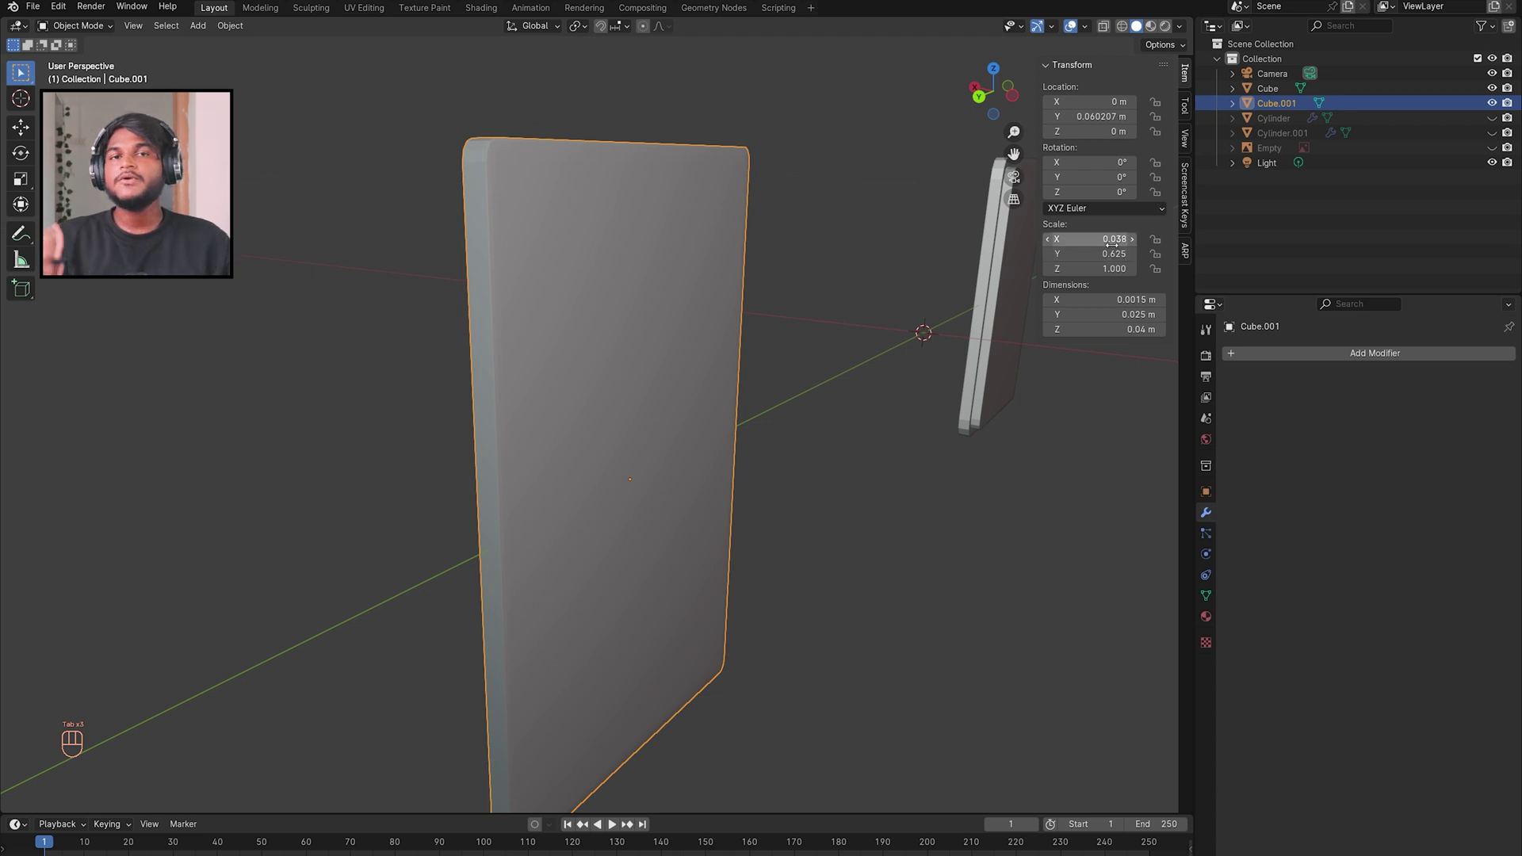
key("Tab")
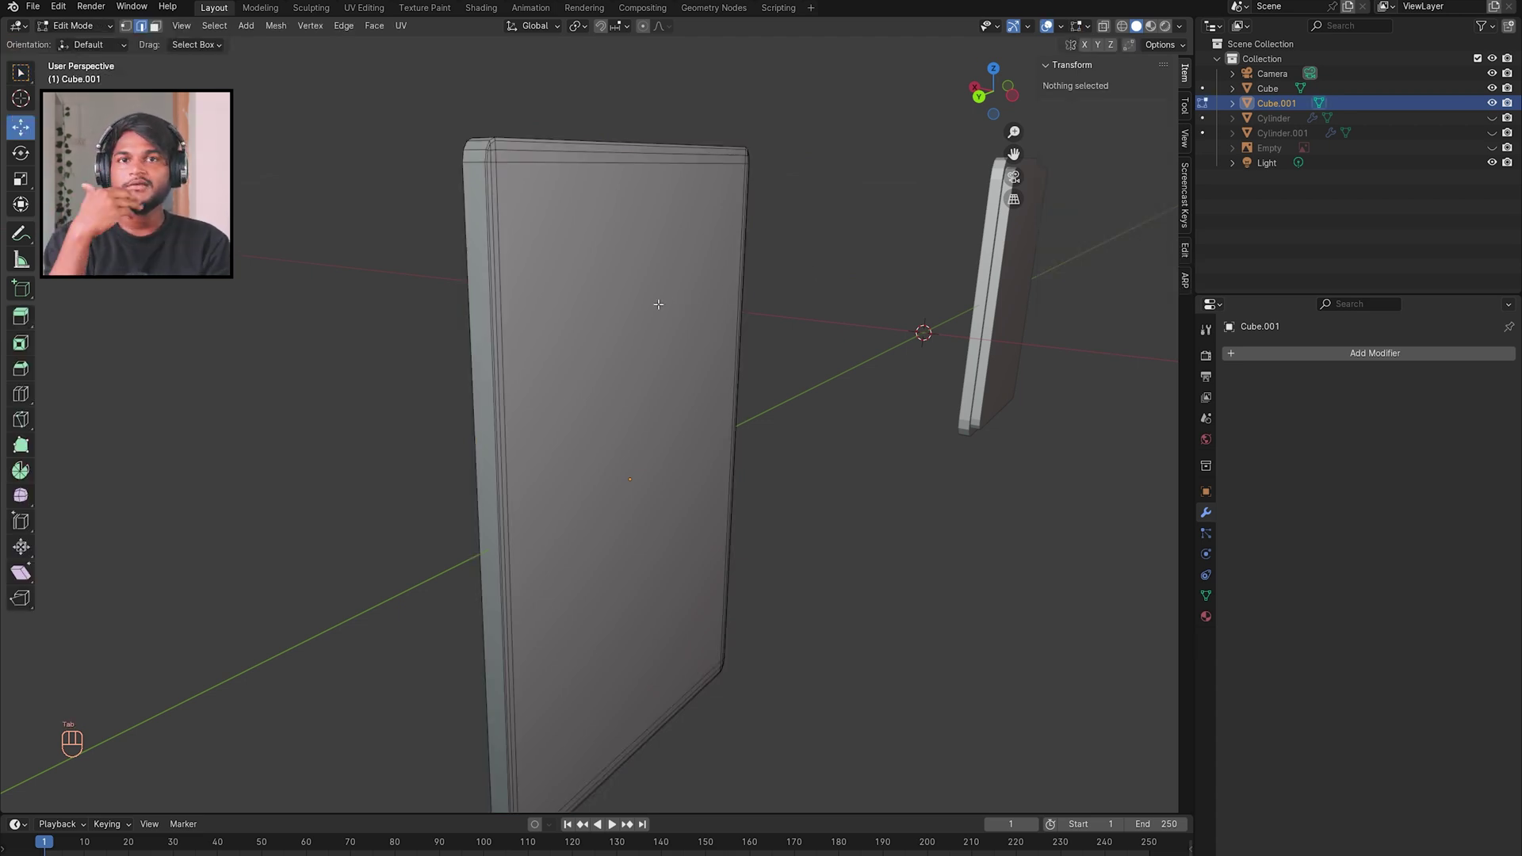
key("Tab")
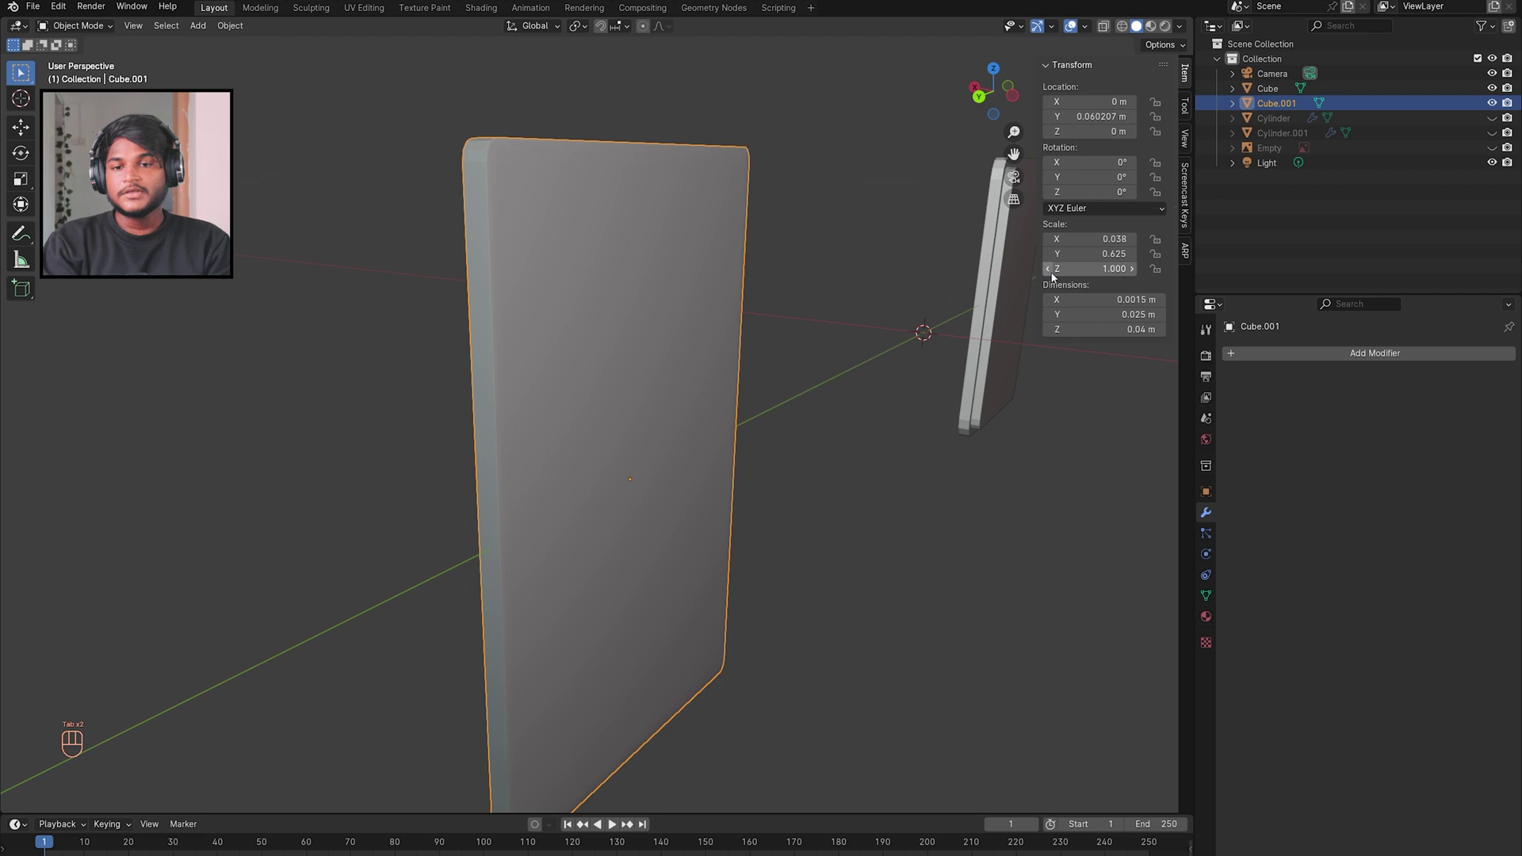
Step: Set the duplicate plate's scale to 1 on all three axes and compare its bevels with the biscuit in the reference image
left_click_drag(1088, 239, 1089, 269)
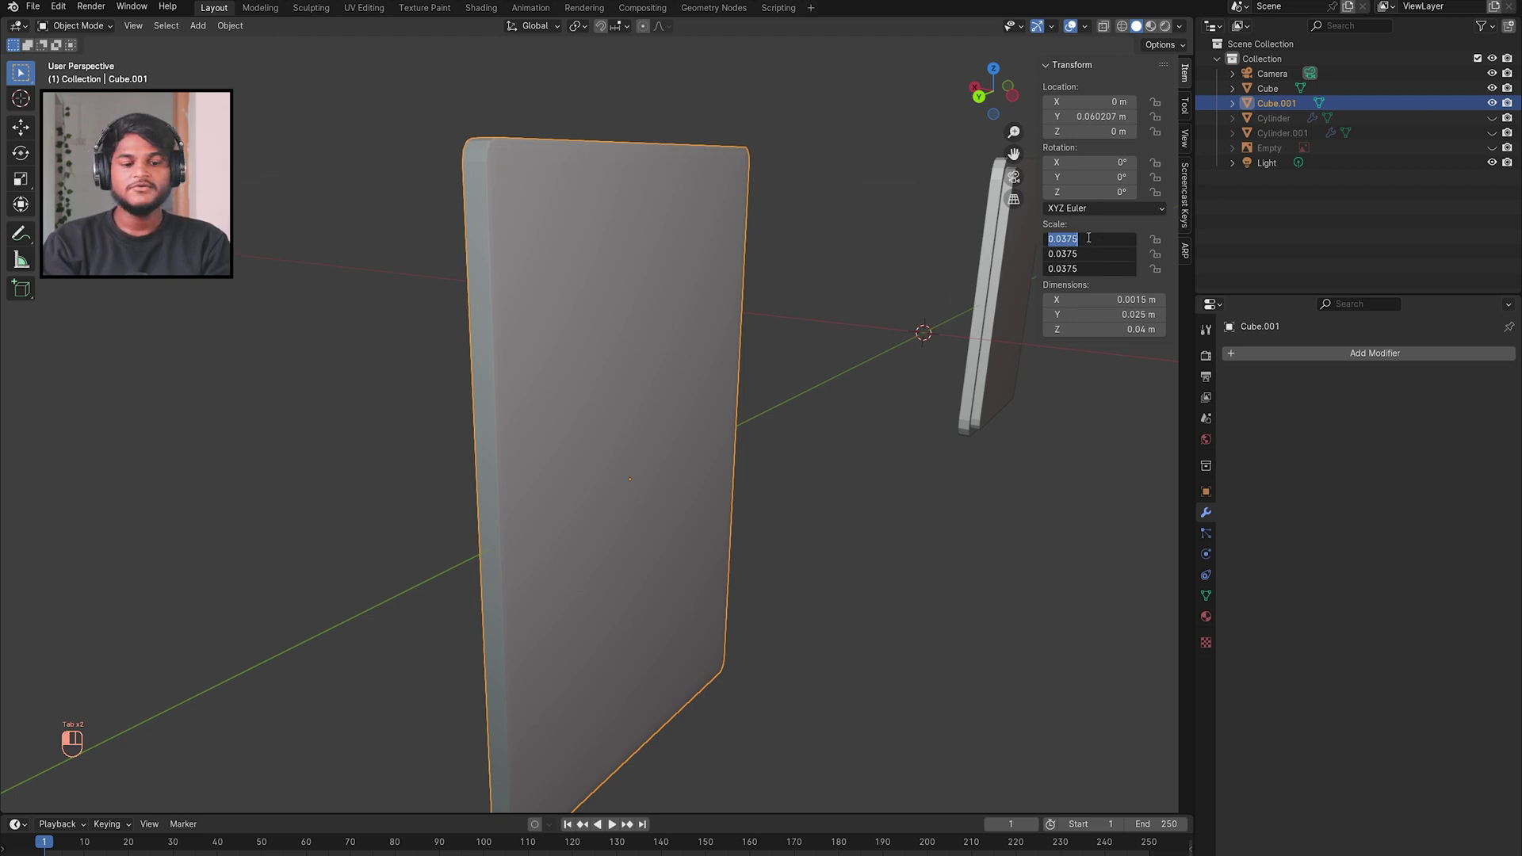
type("1")
key("Return")
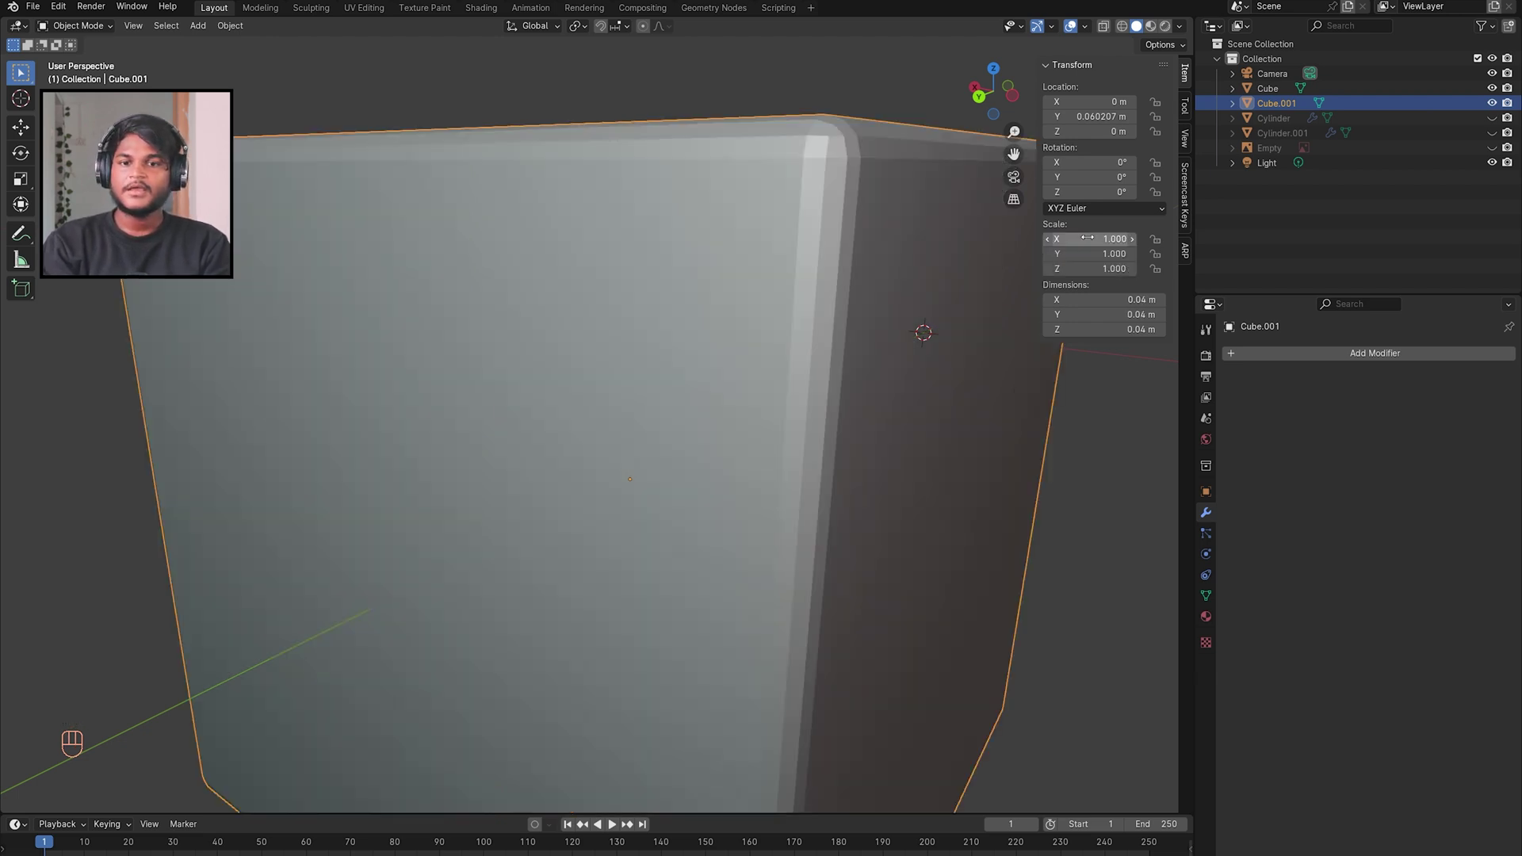
key("Tab")
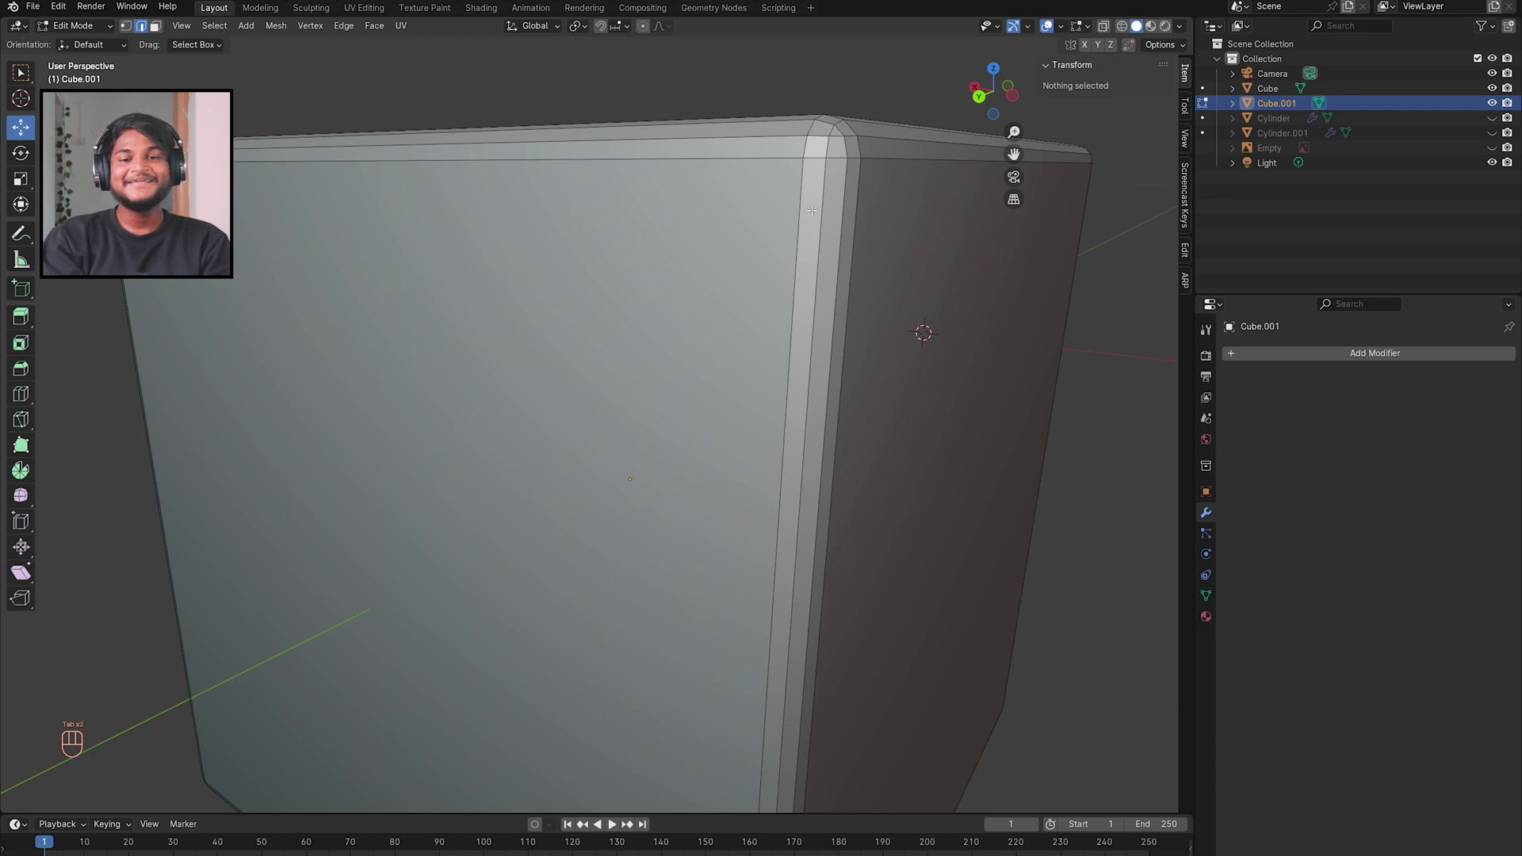
scroll(812, 210, "down", 6)
middle_click_drag(811, 210, 601, 322)
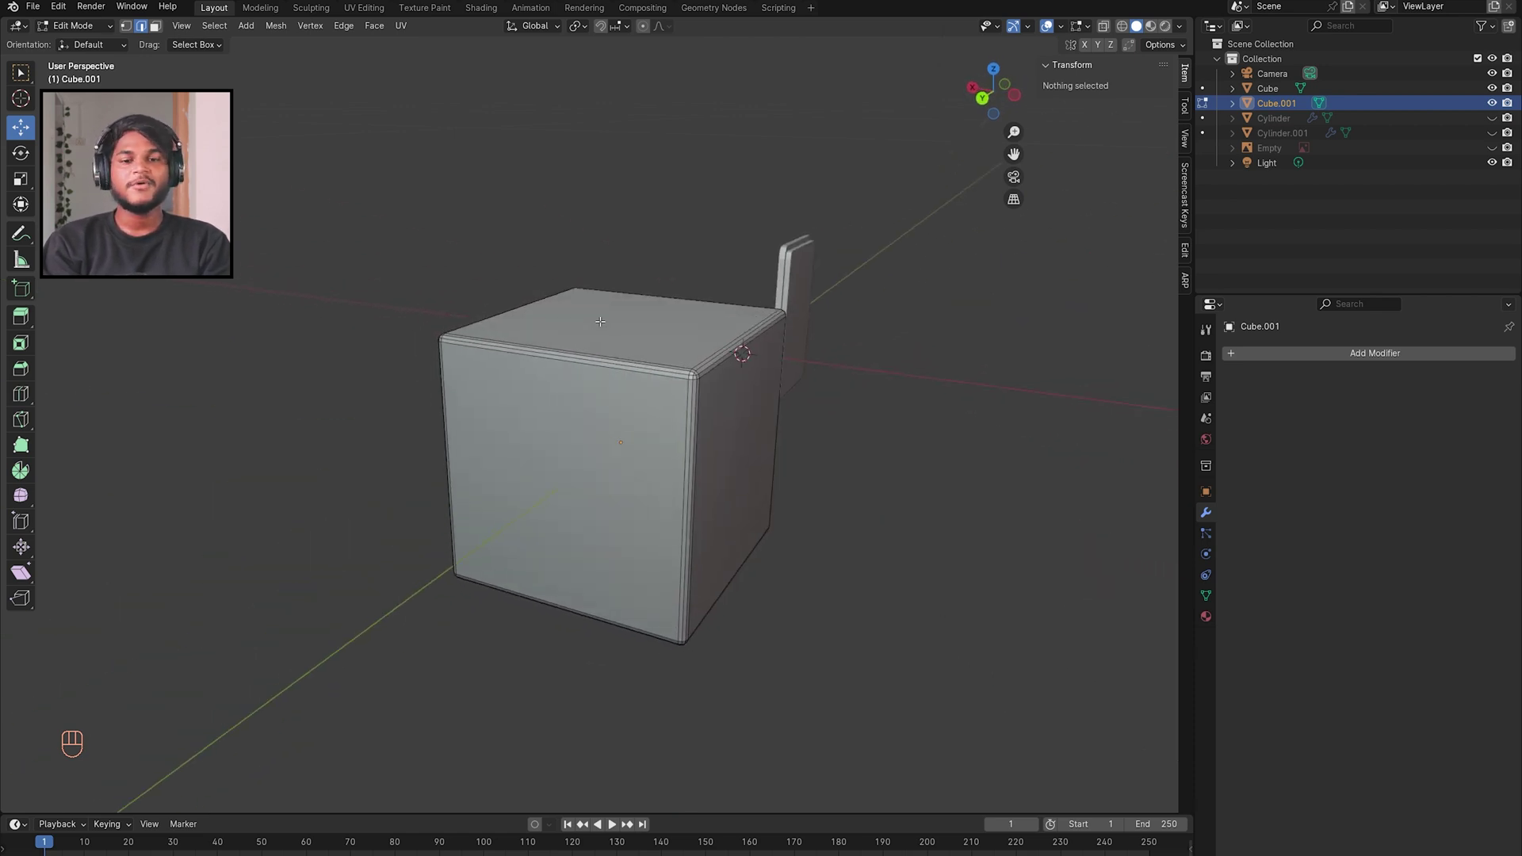
key("alt+Tab")
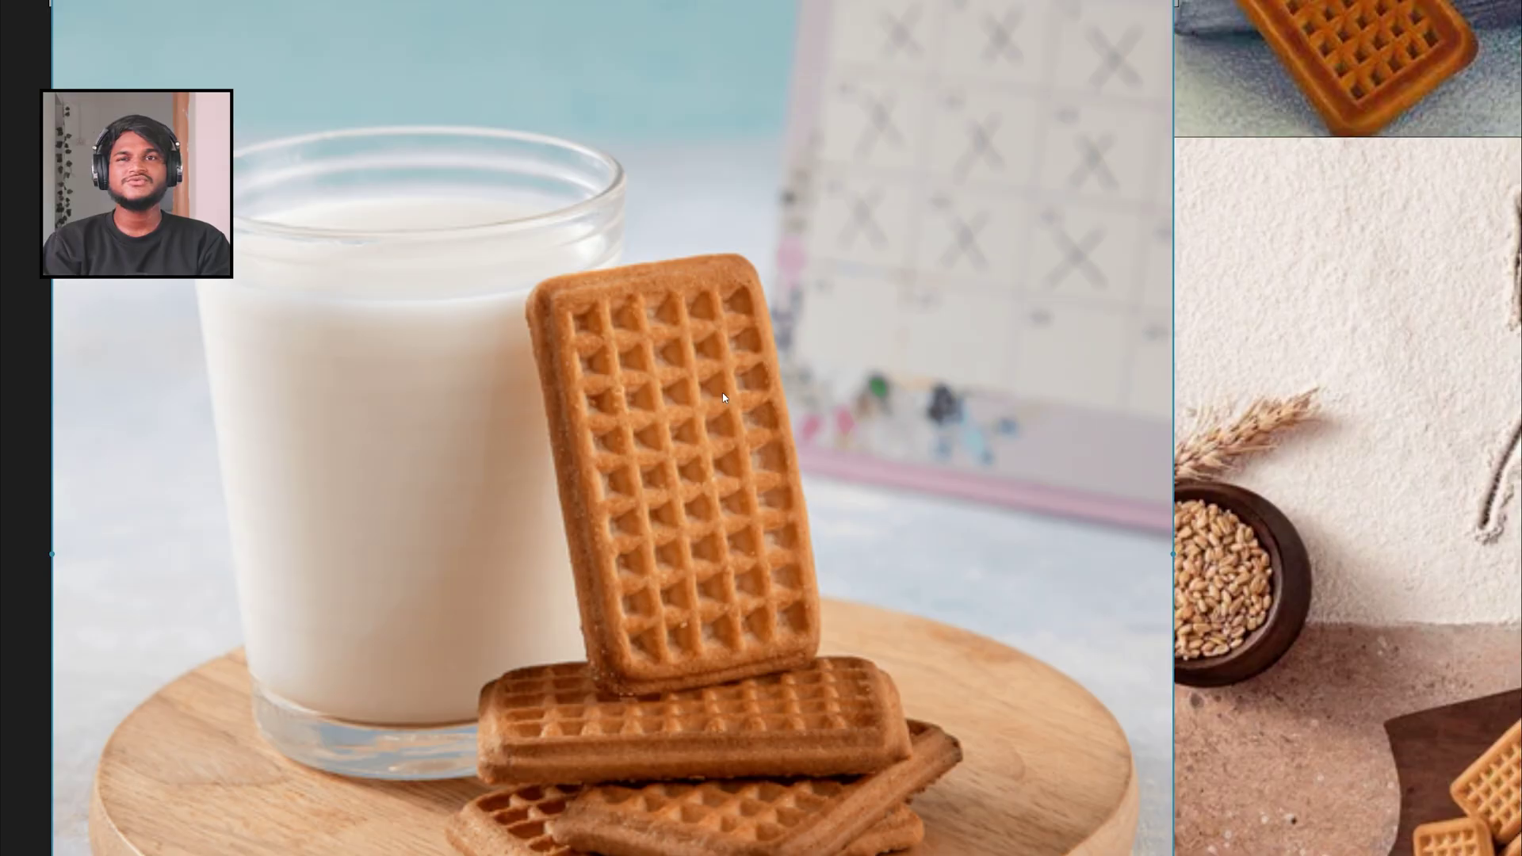
key("alt+Tab")
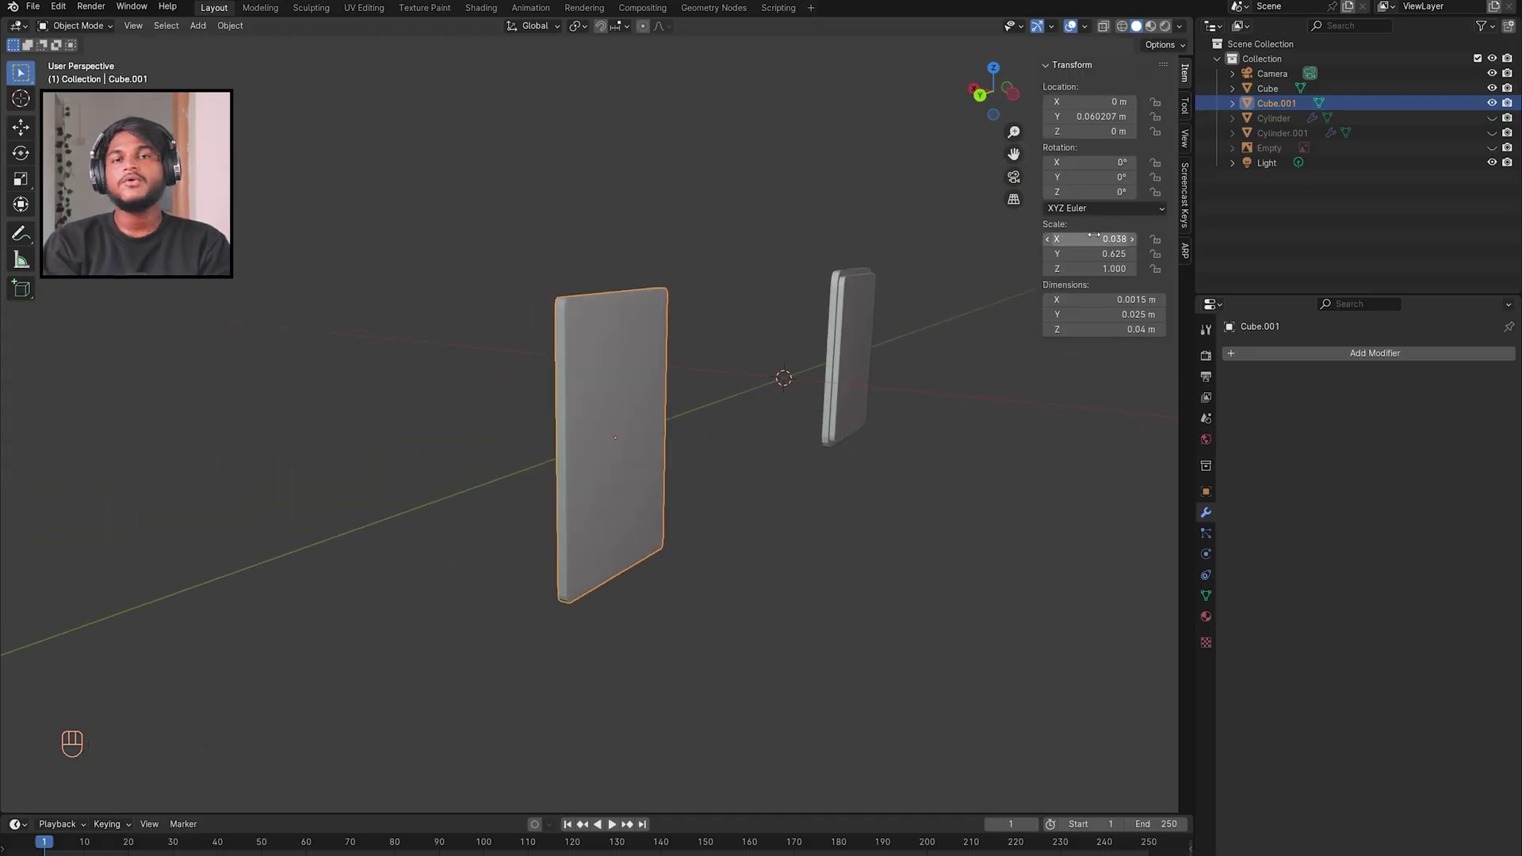
Step: Apply only the scale transform to the bevelled duplicate plate in Object Mode
middle_click_drag(566, 398, 562, 396)
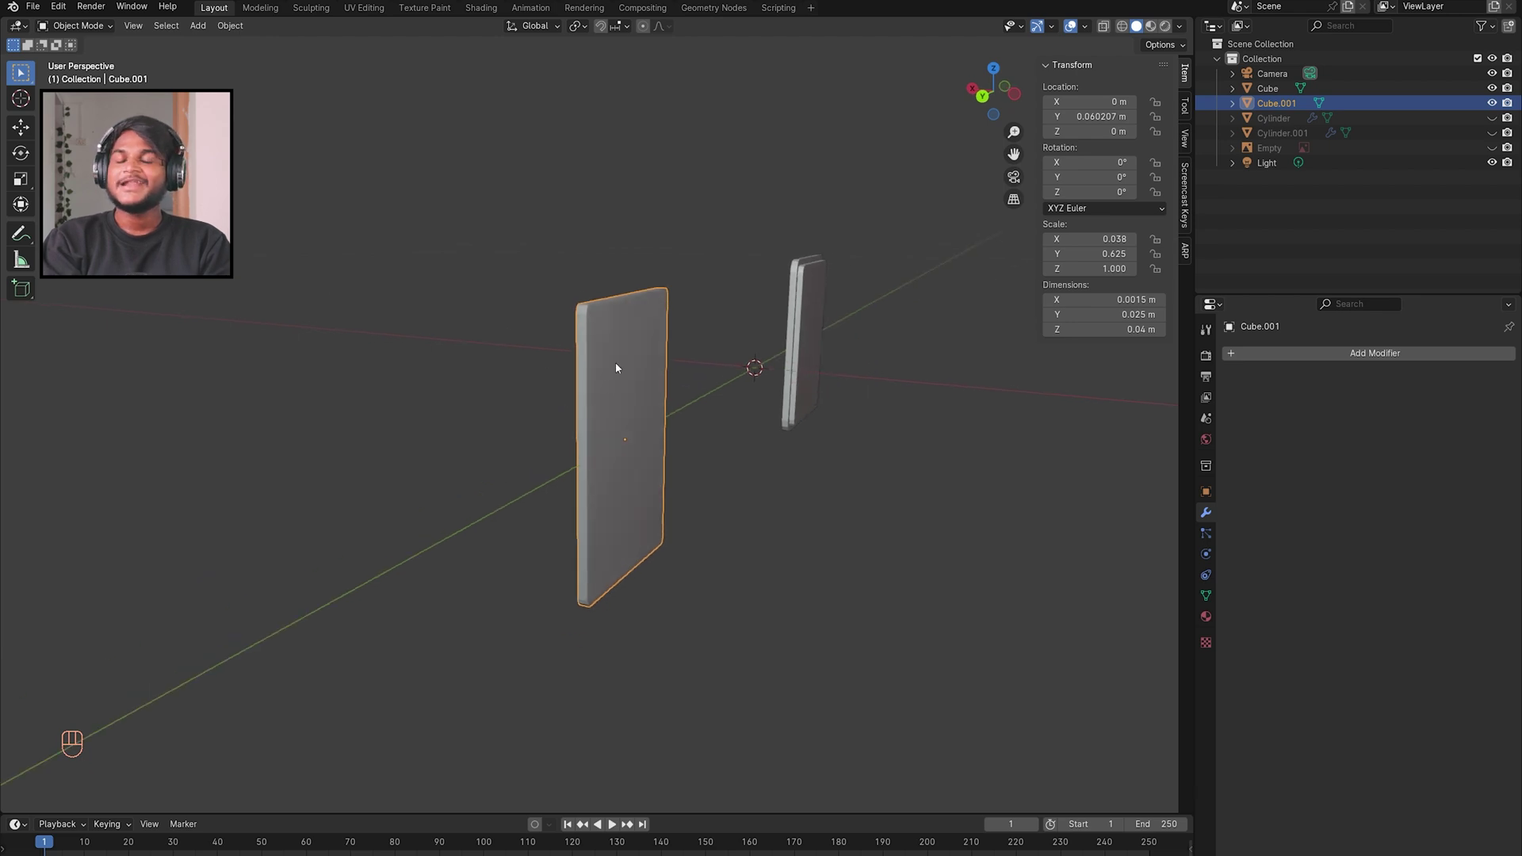
middle_click_drag(859, 380, 831, 378)
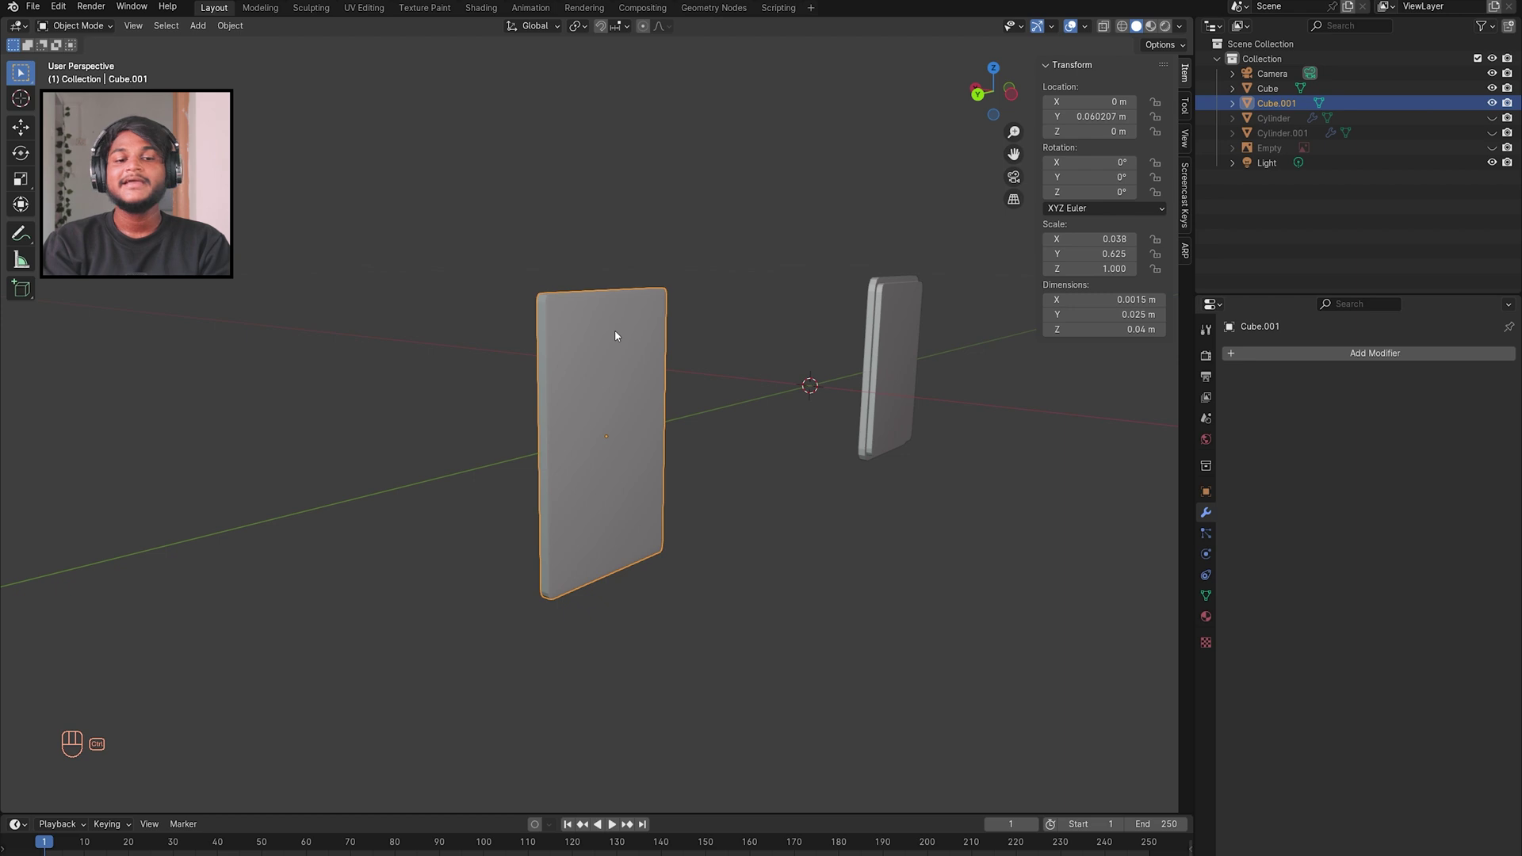
key("ctrl+a")
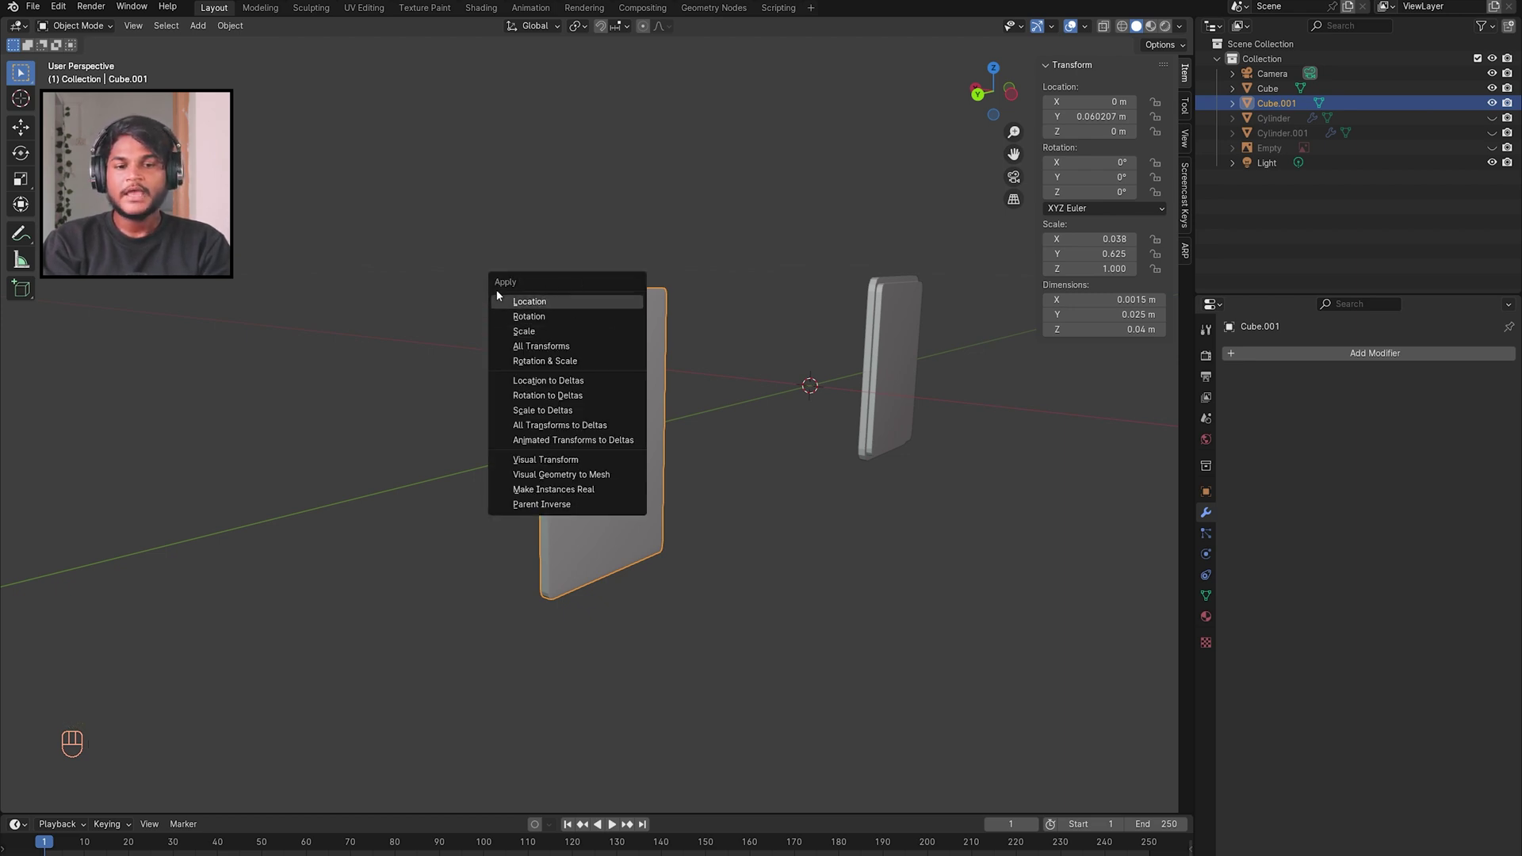
left_click(536, 328)
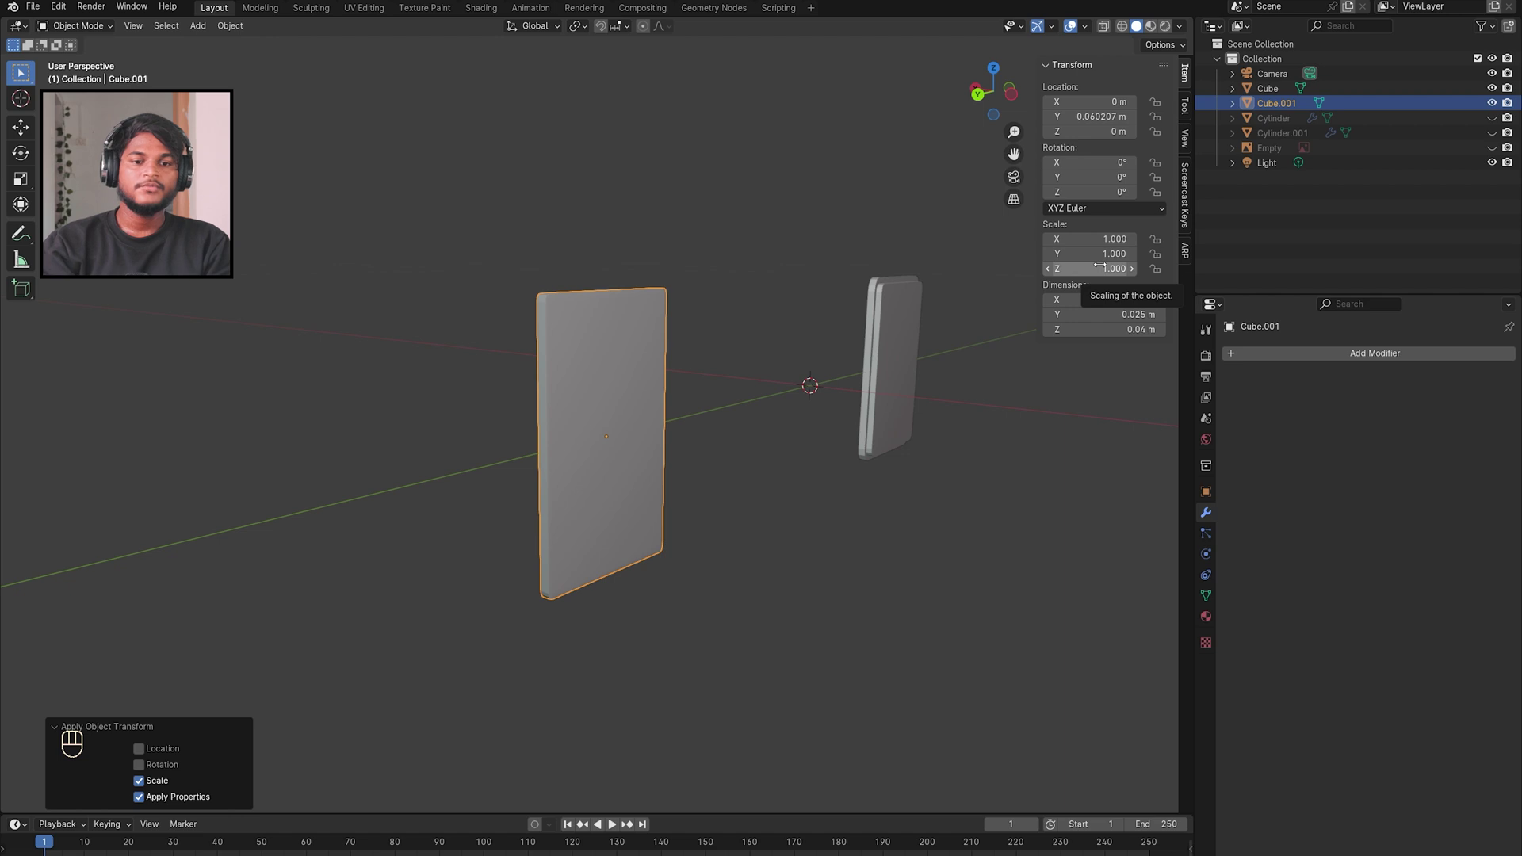
middle_click_drag(912, 273, 713, 281)
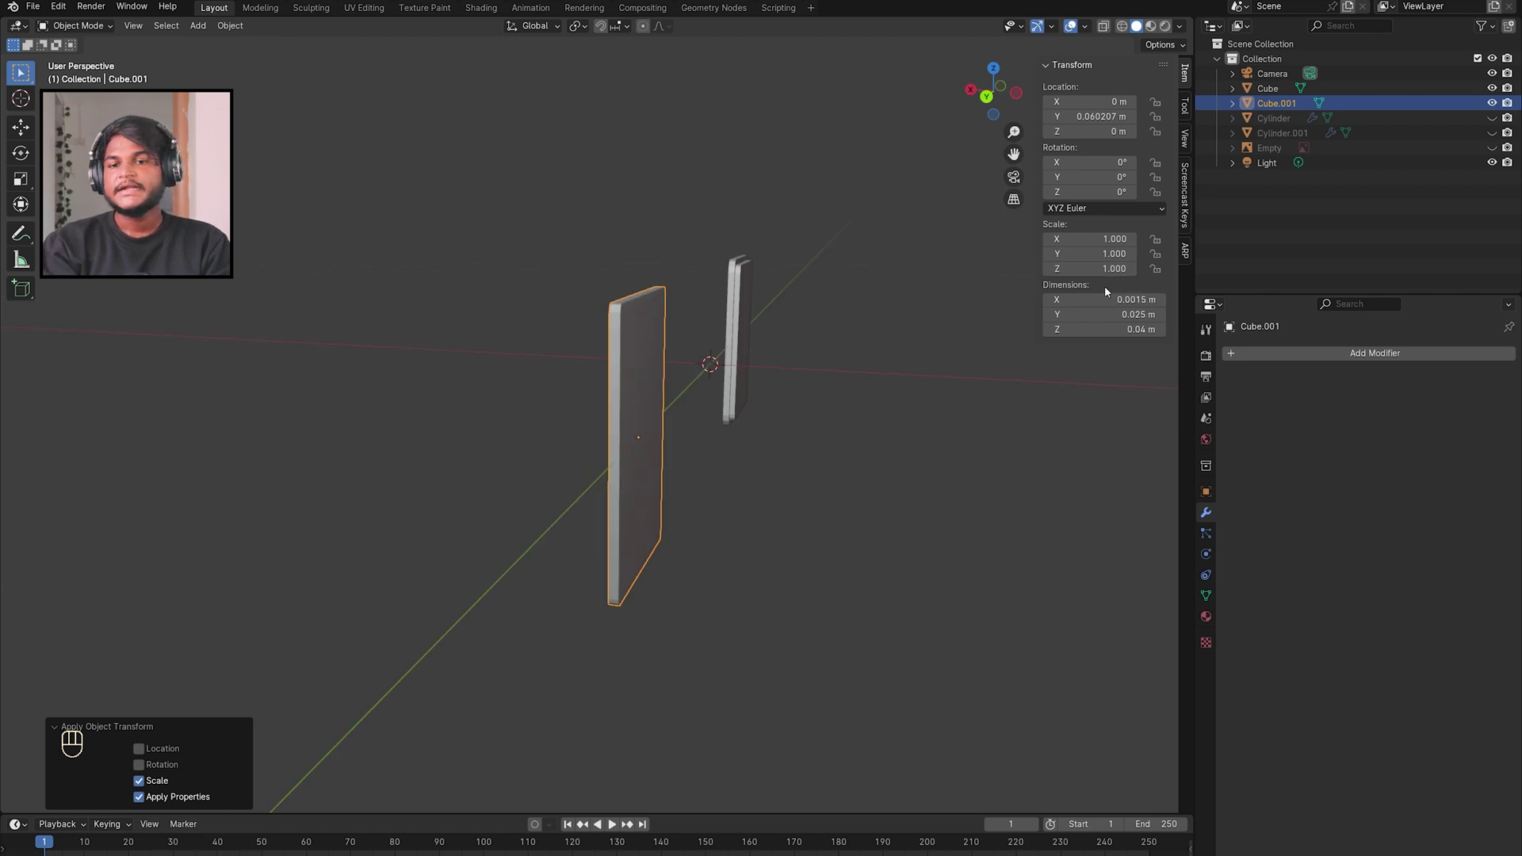
middle_click_drag(850, 540, 848, 542)
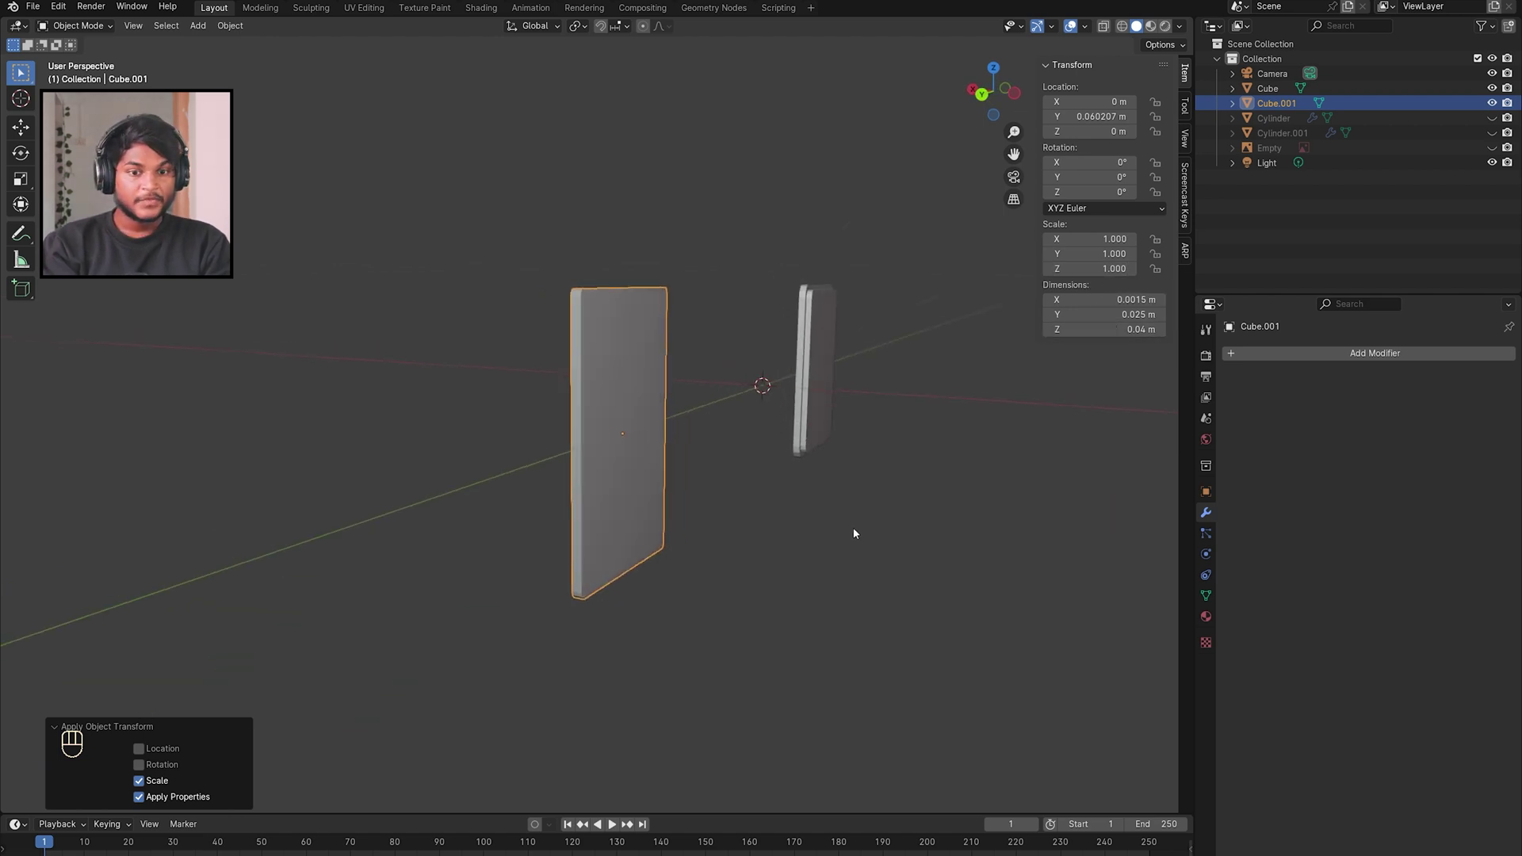
Step: Undo the duplicate plate's recent edits back to the unbevelled block, apply its scale, and open it in Edit Mode
key("Tab")
scroll(750, 414, "up", 5)
key("ctrl+z")
key("ctrl+z")
key("ctrl+z")
key("ctrl+z")
key("ctrl+z")
key("ctrl+z")
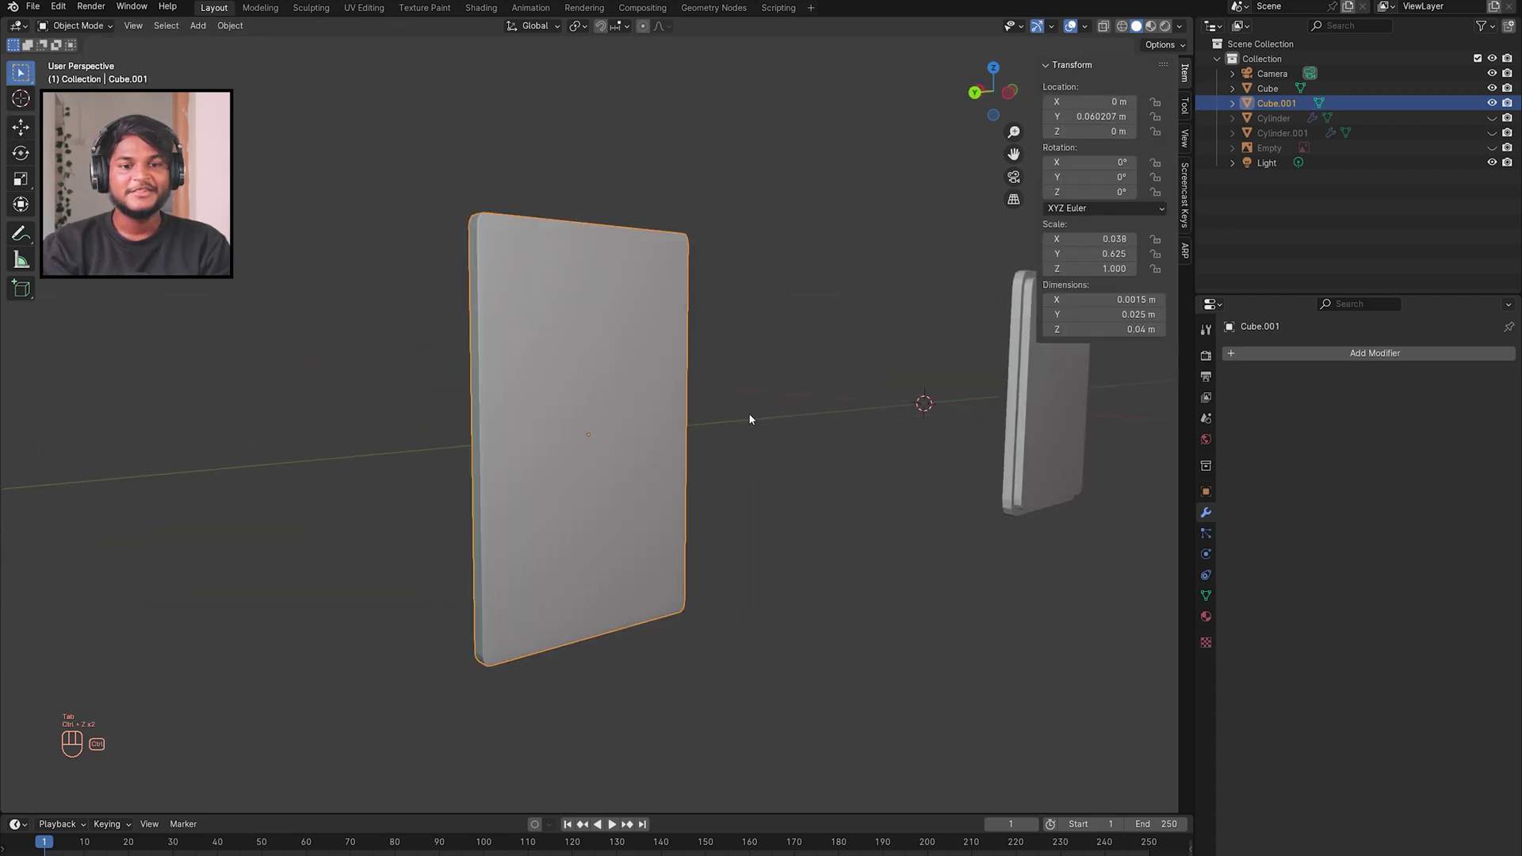
key("Tab")
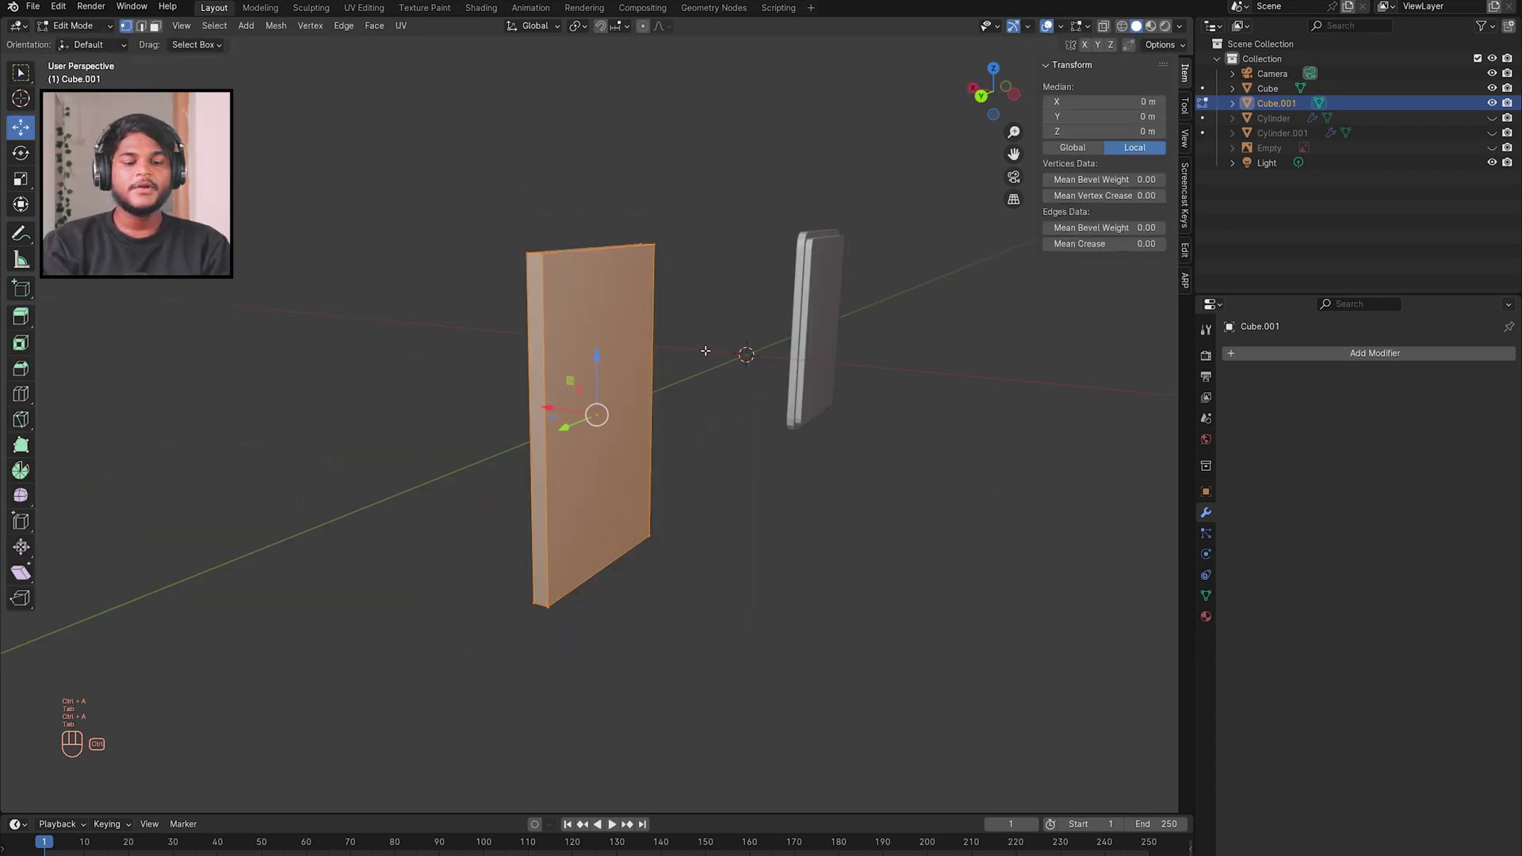
Step: Bevel all edges of the duplicate plate evenly with multiple segments
key("ctrl+b")
scroll(717, 353, "up", 2)
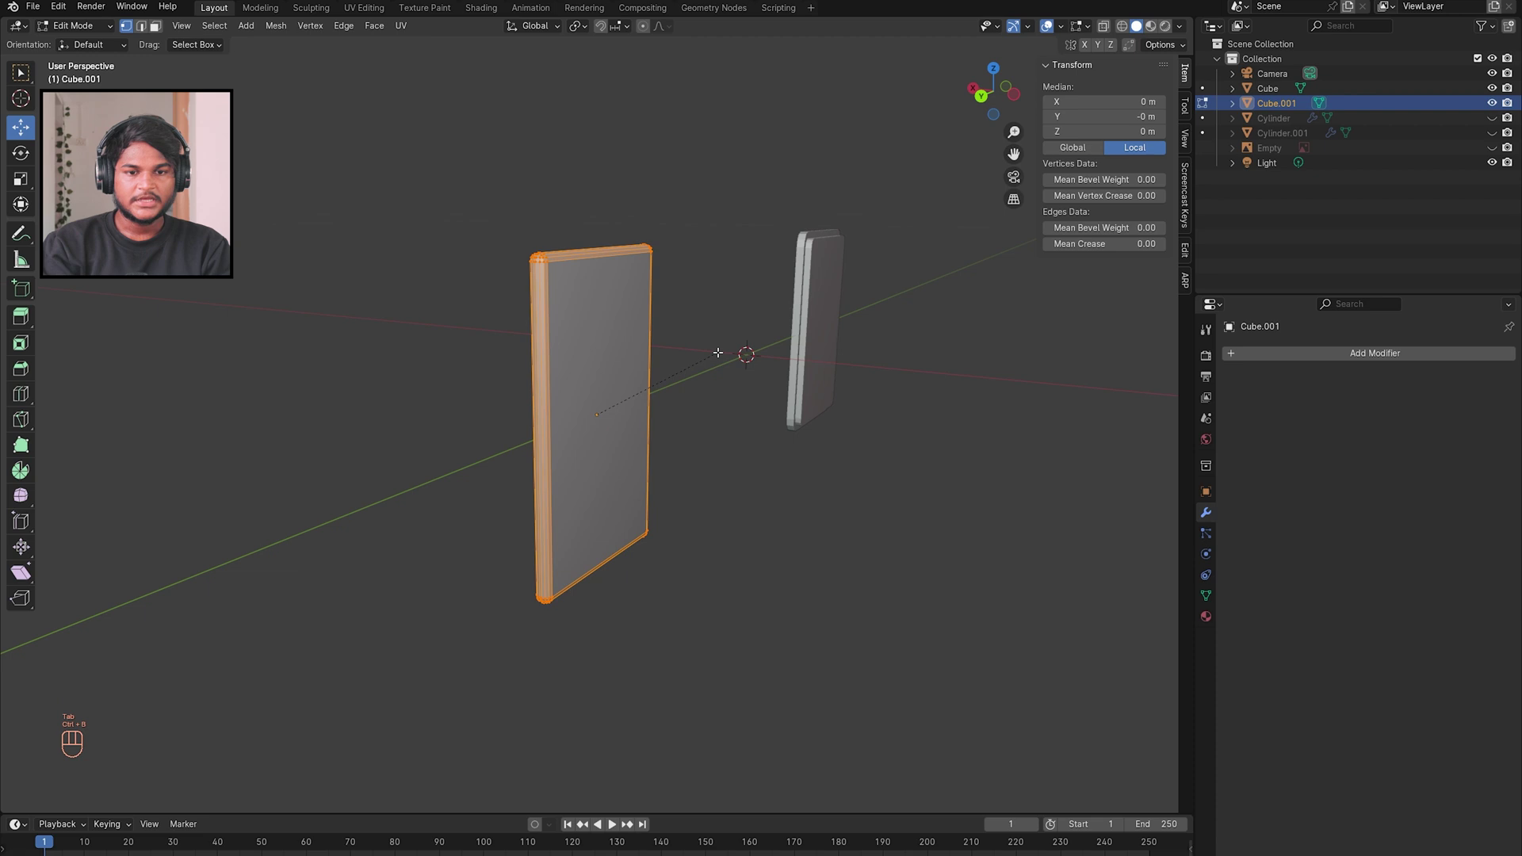
left_click(717, 352)
mouse_move(718, 352)
middle_mouse_down()
mouse_move(733, 361)
mouse_move(701, 353)
middle_mouse_up()
scroll(717, 353, "up", 2)
key("Tab")
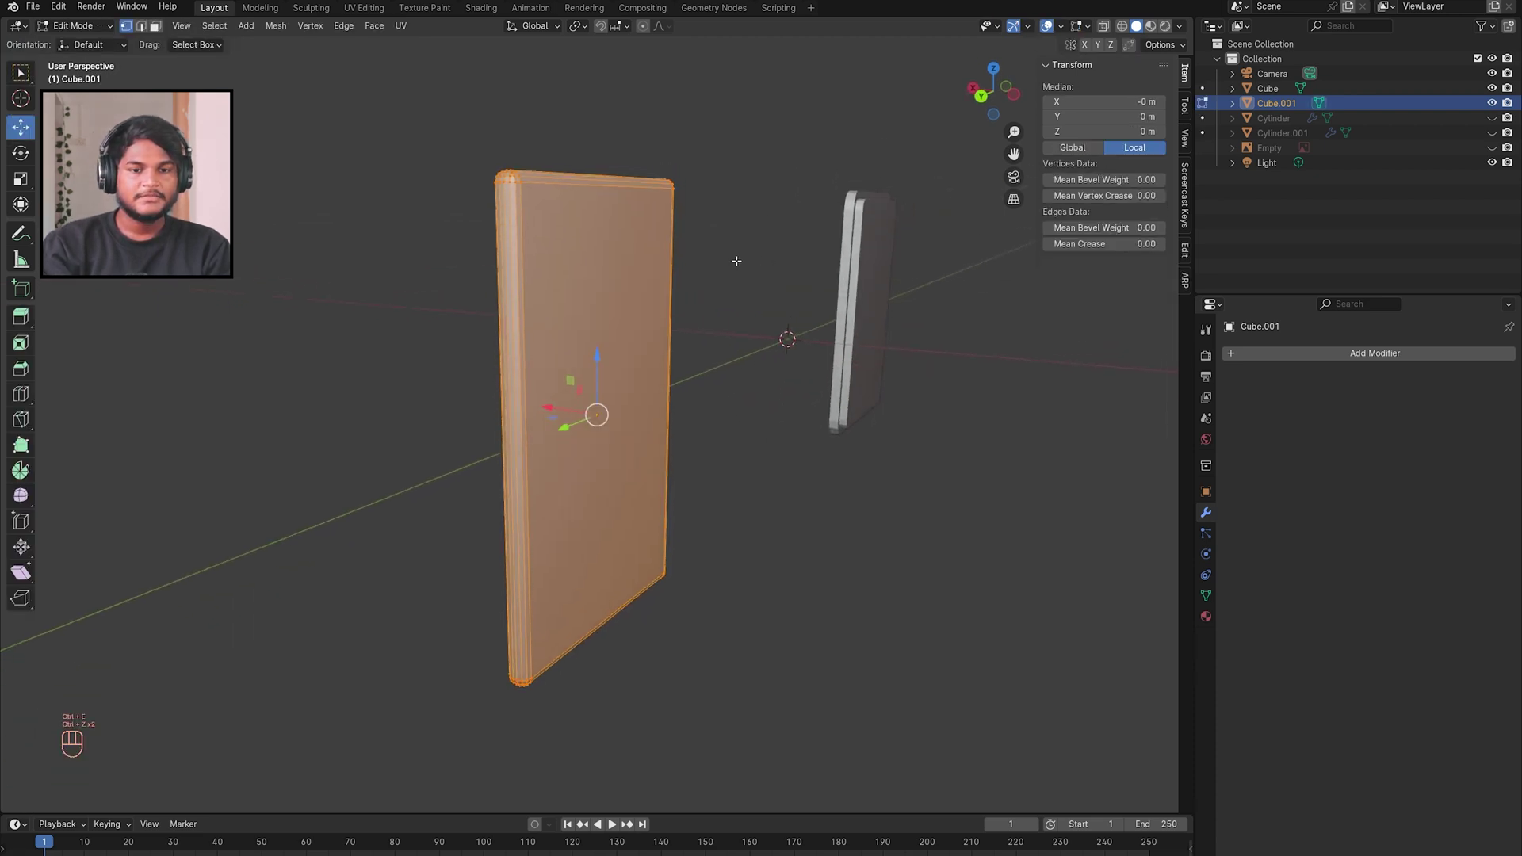
Step: Try adding loop cuts to the bevelled duplicate plate, undo the last one, and return to Object Mode
left_click(734, 259)
middle_click_drag(626, 263, 516, 317)
key("ctrl+r")
left_click(500, 374)
key("ctrl+r")
left_click(596, 194)
key("ctrl+z")
key("Tab")
Step: View both plates in right orthographic view and compare their corners with the biscuit in the reference image board
middle_click_drag(597, 238, 626, 341)
key("KP_3")
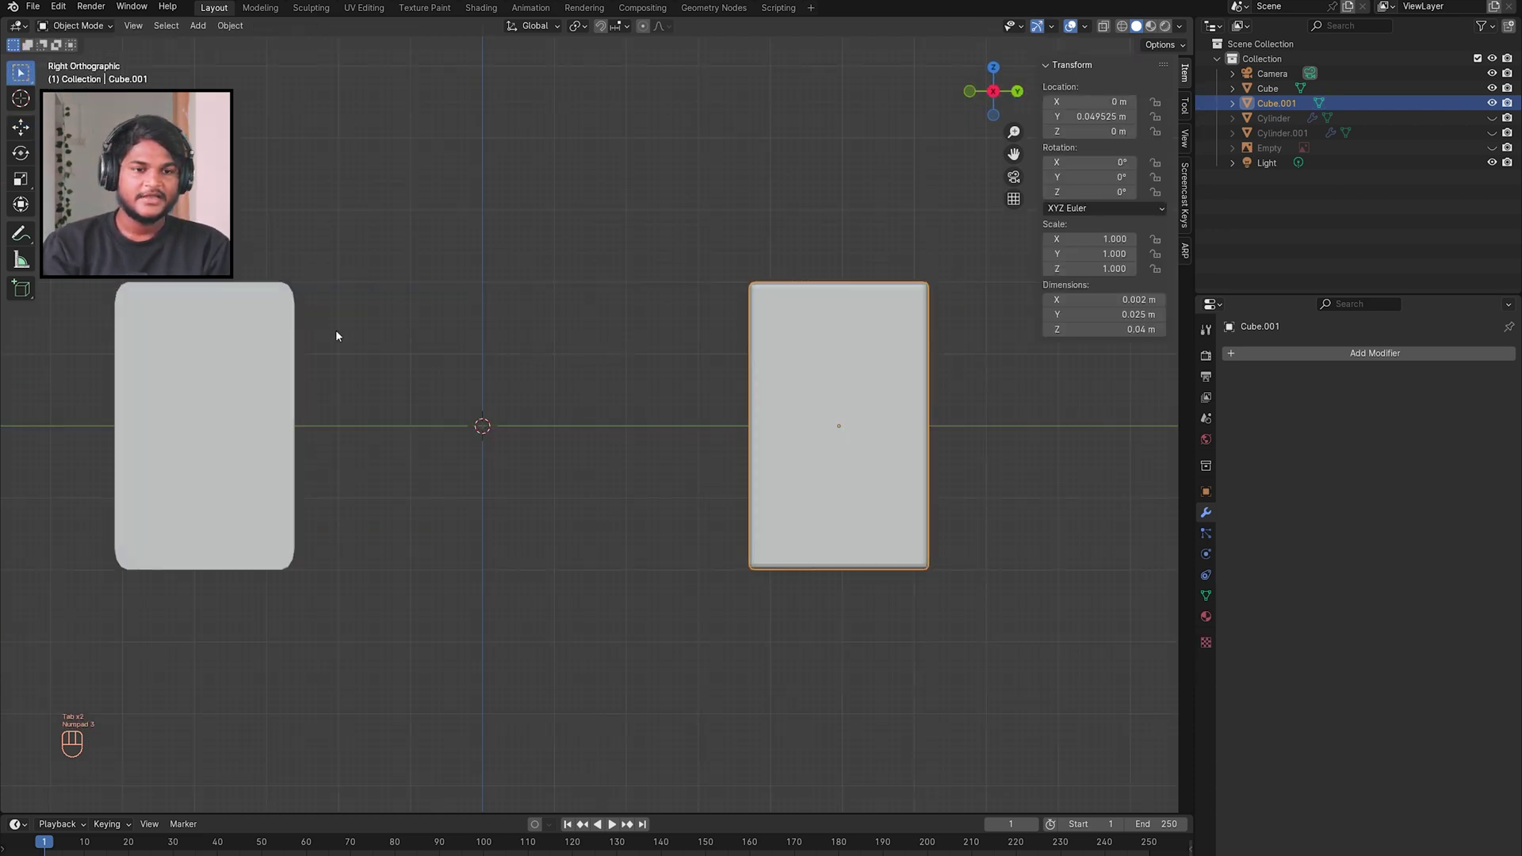
key("alt+Tab")
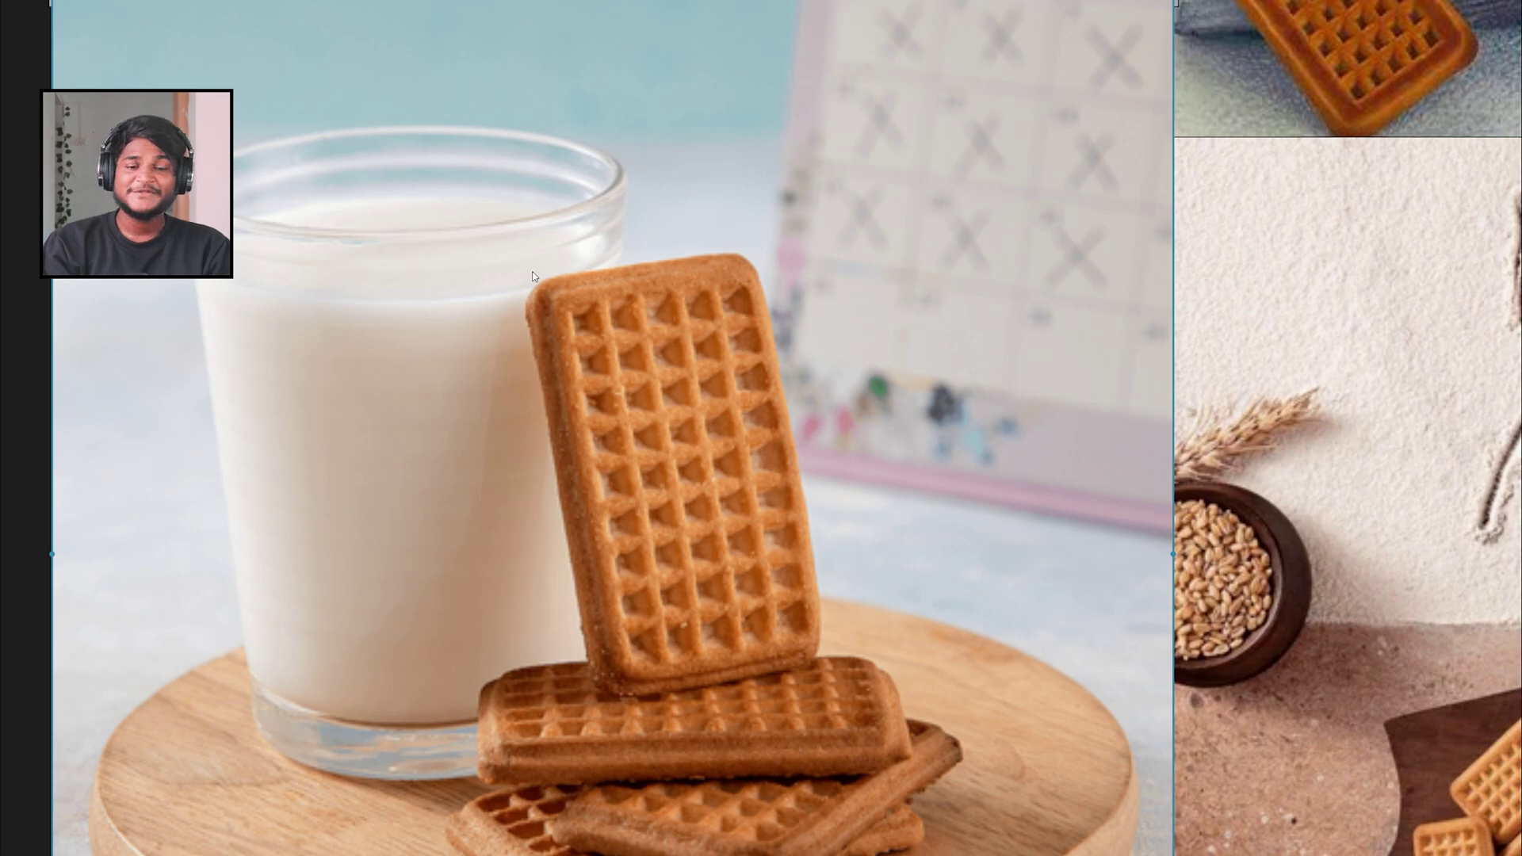
key("alt+Tab")
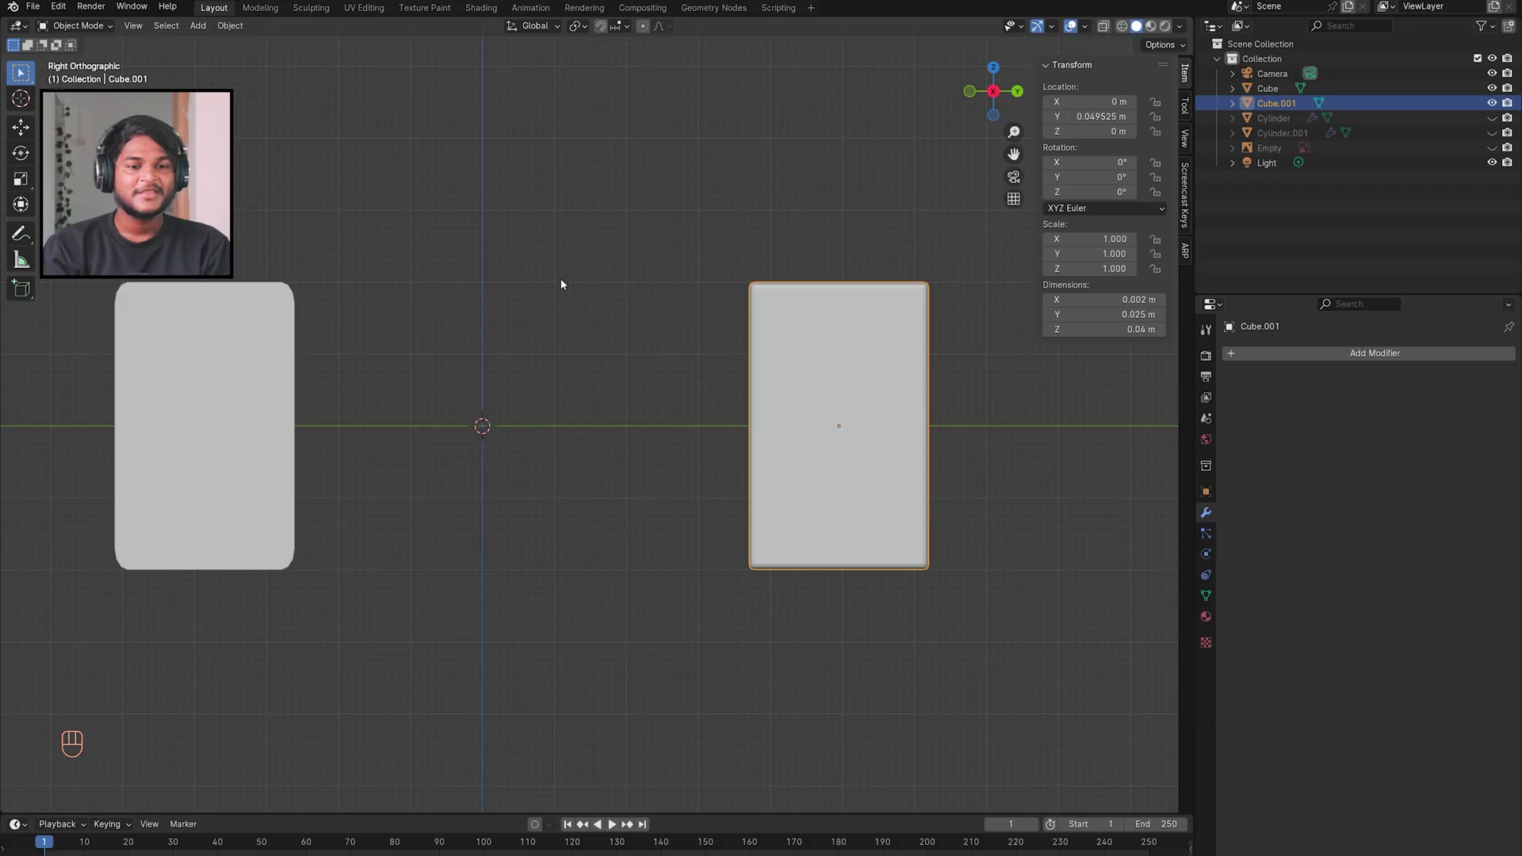
Step: Compare the scale values of both plates and inspect the duplicate's bevelled corners up close in Edit Mode
left_click(198, 329)
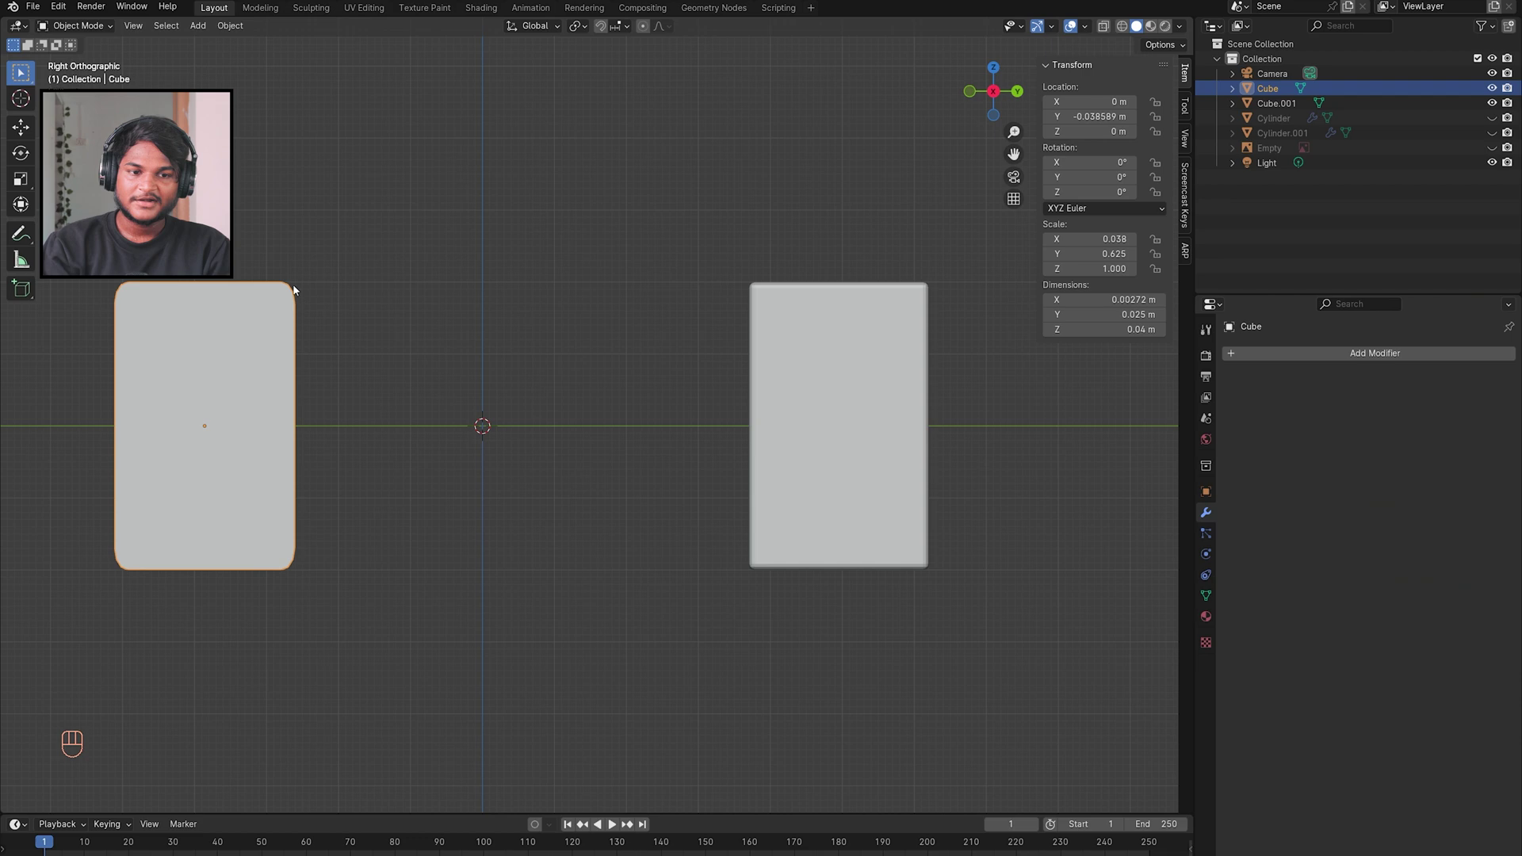
left_click(827, 357)
scroll(826, 357, "up", 1)
key("Tab")
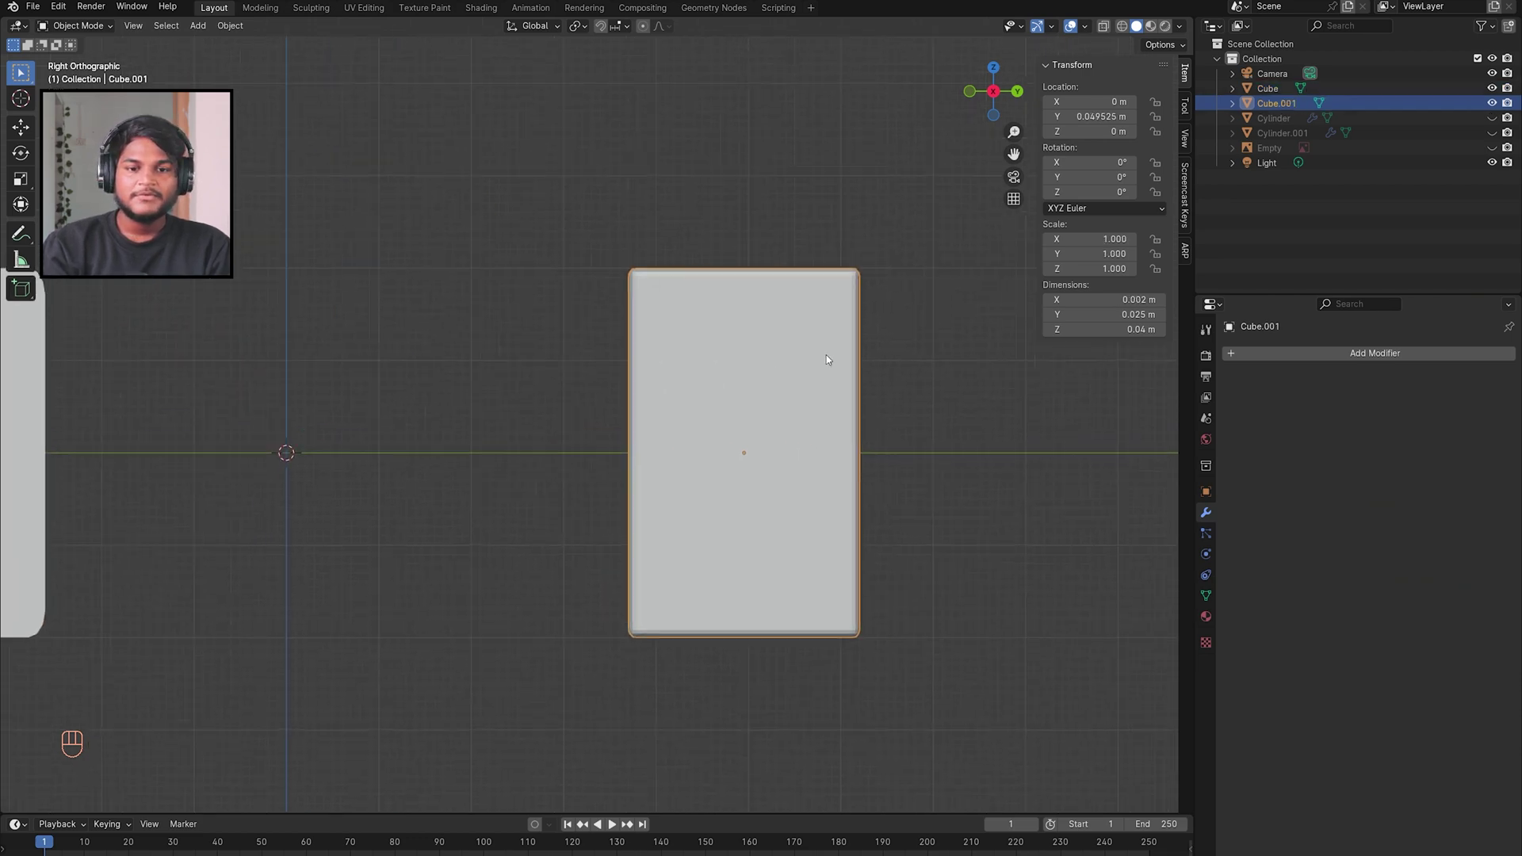
scroll(812, 315, "up", 1)
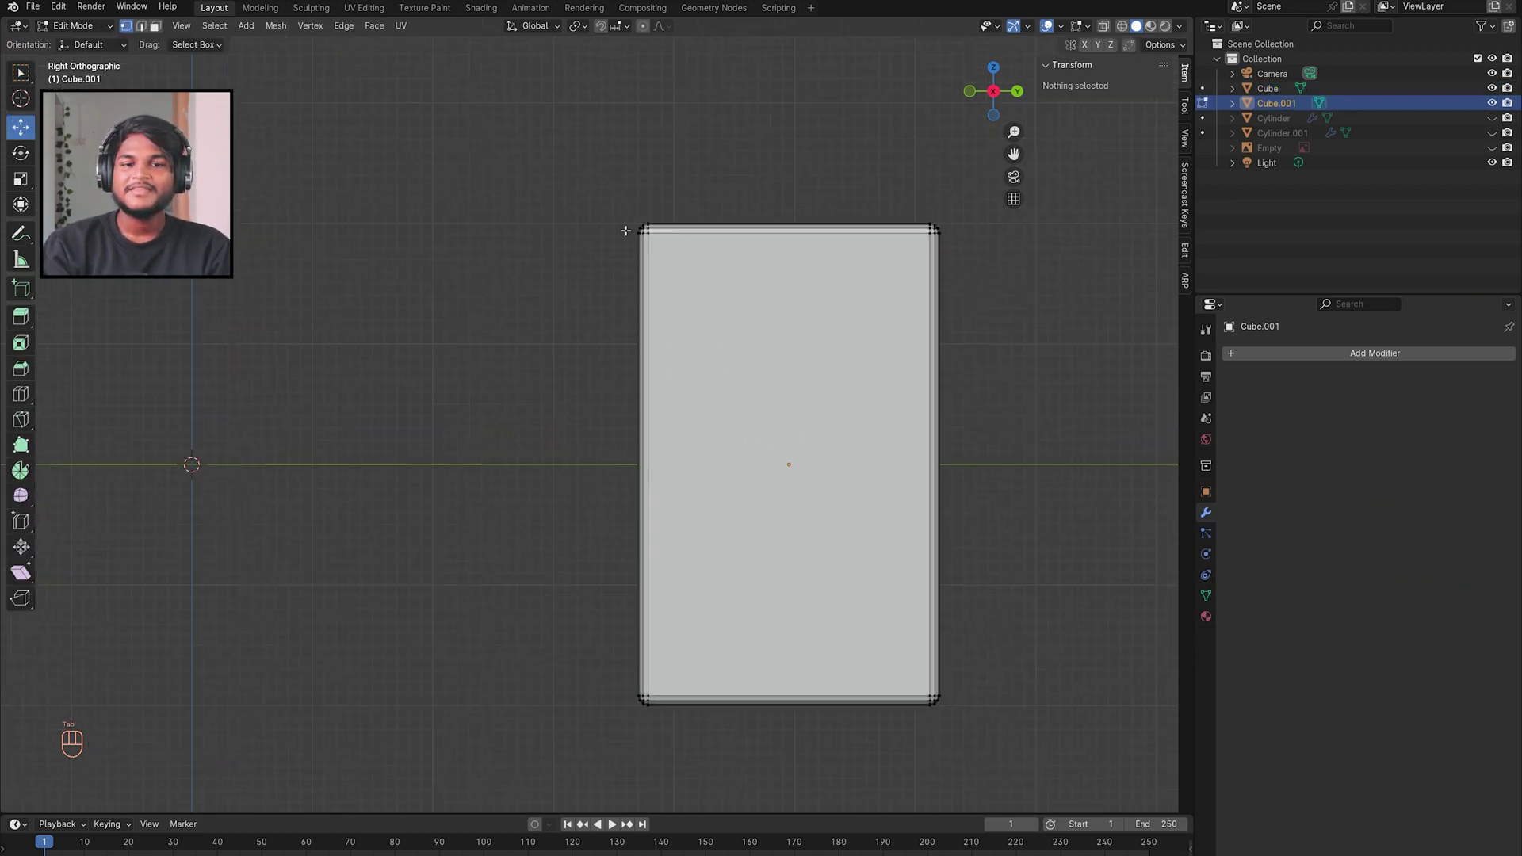
scroll(676, 170, "up", 3)
scroll(678, 173, "up", 5, "shift")
scroll(678, 173, "left", 10)
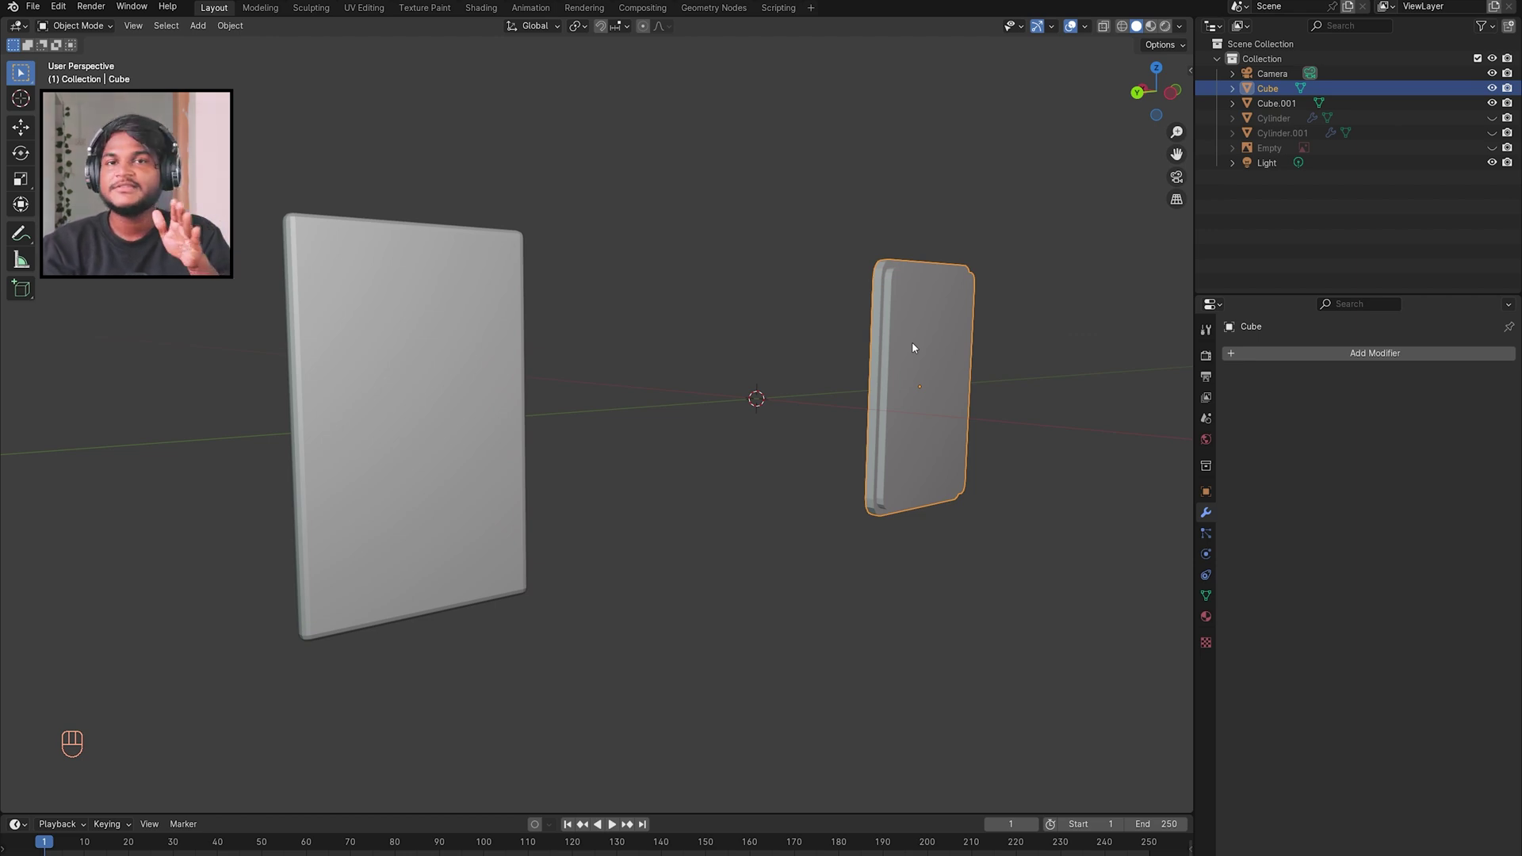
Step: Examine both plates in perspective, check the duplicate's bevel mesh in Edit Mode, and compare it with the biscuit reference image
middle_click_drag(867, 351, 885, 355)
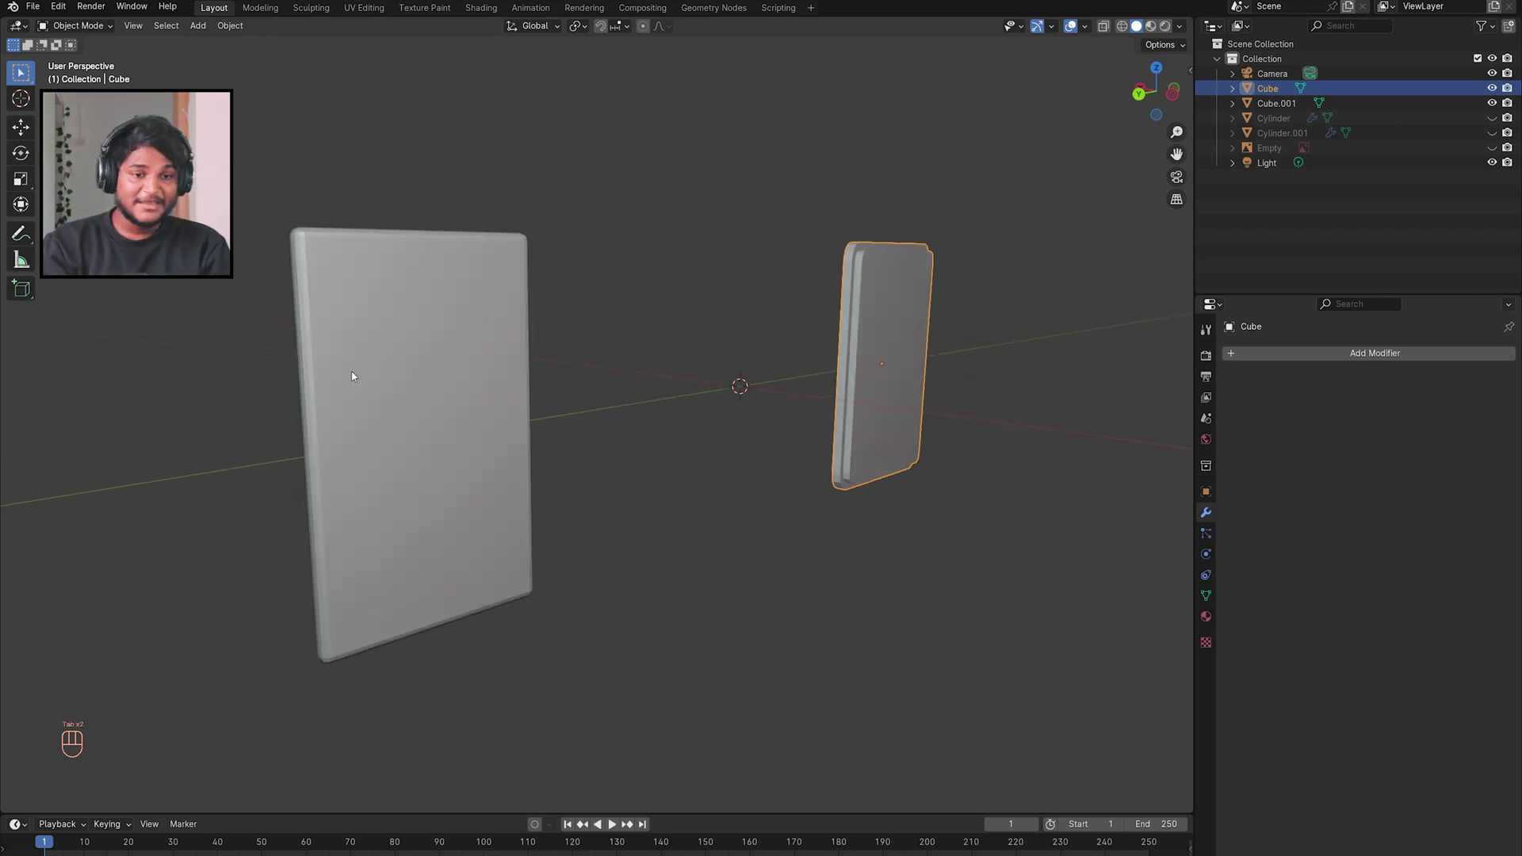
left_click(353, 375)
middle_click_drag(284, 155, 321, 168)
key("Tab")
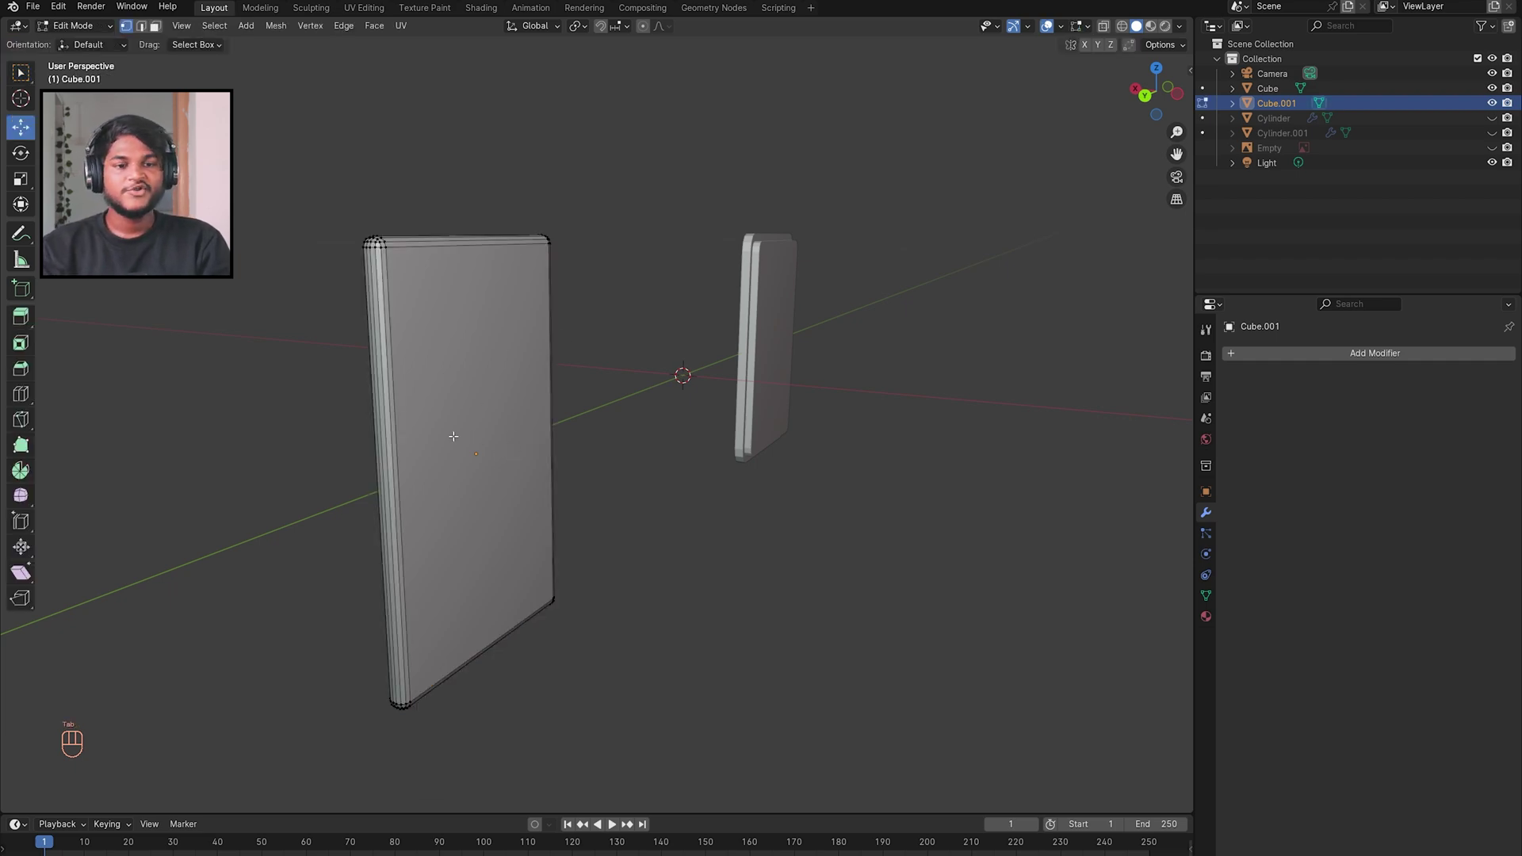
key("Tab")
key("alt+Tab")
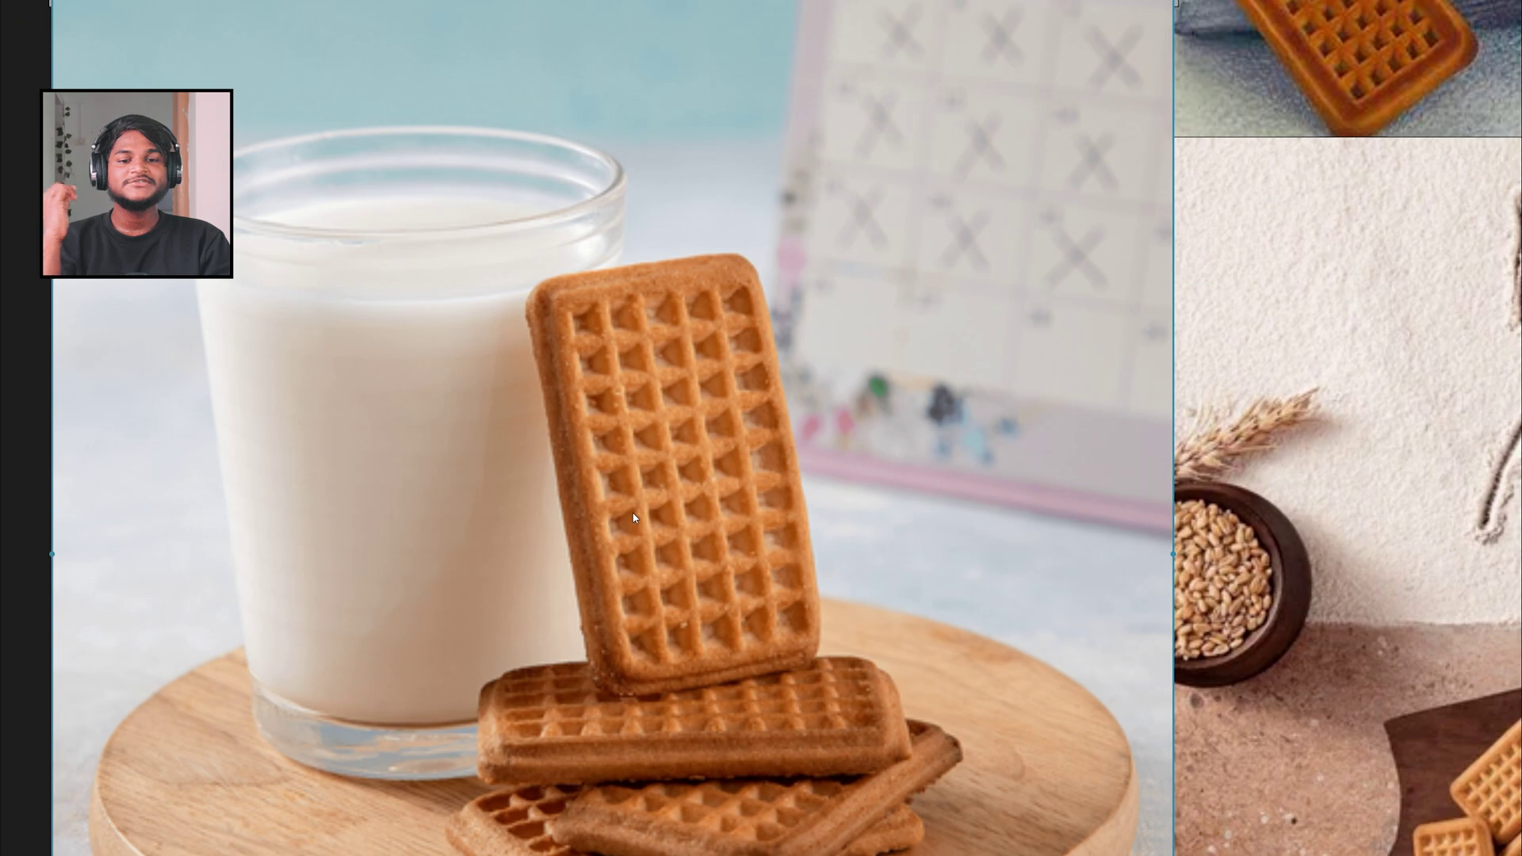
key("alt+Tab")
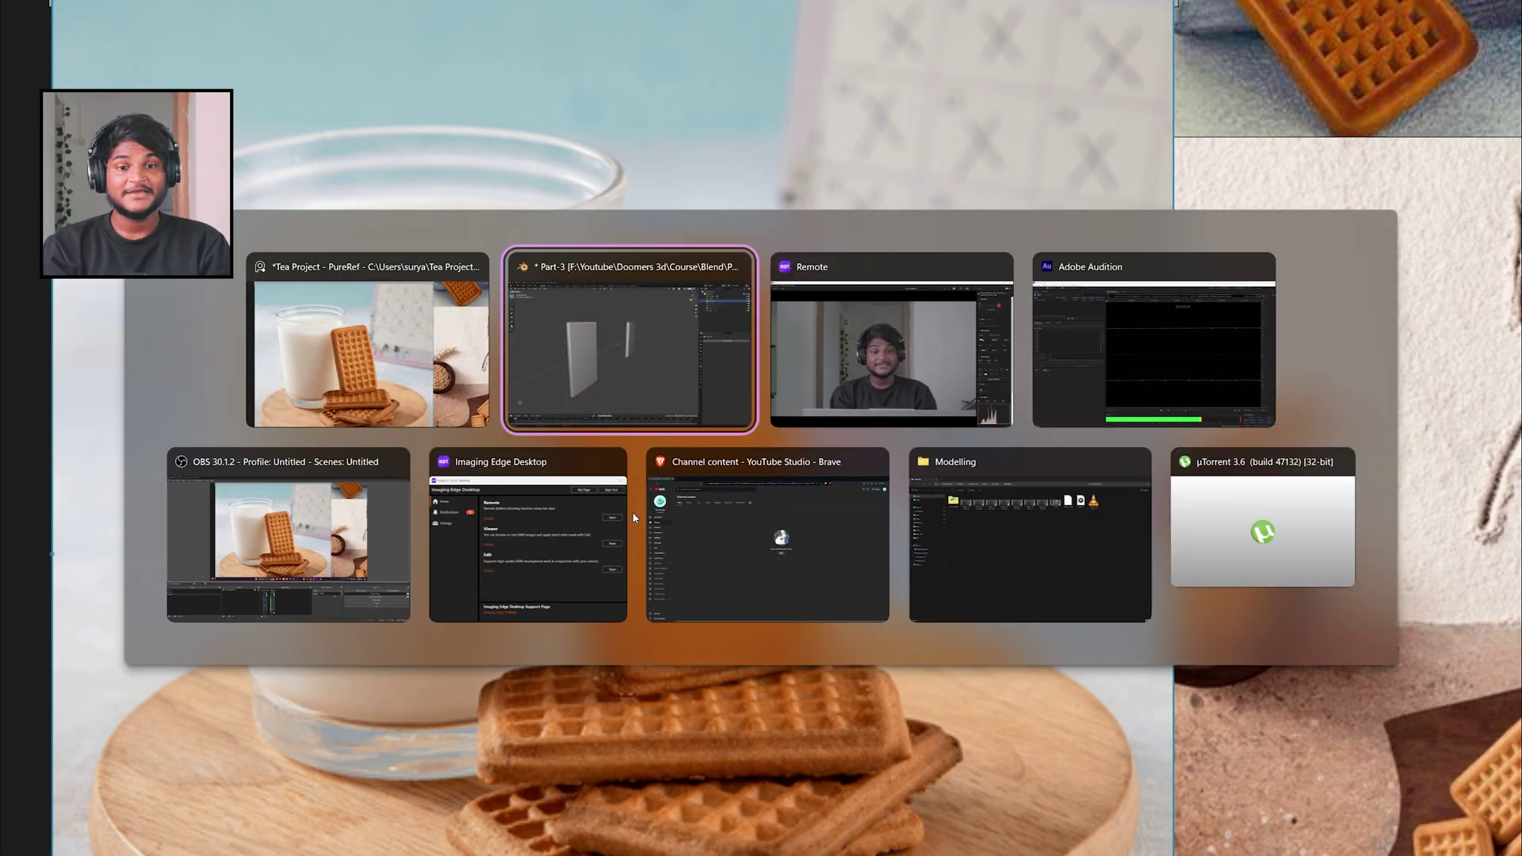
Step: Add a mesh plane between the two plates with a size of 0.04 m
middle_click_drag(816, 442, 817, 448)
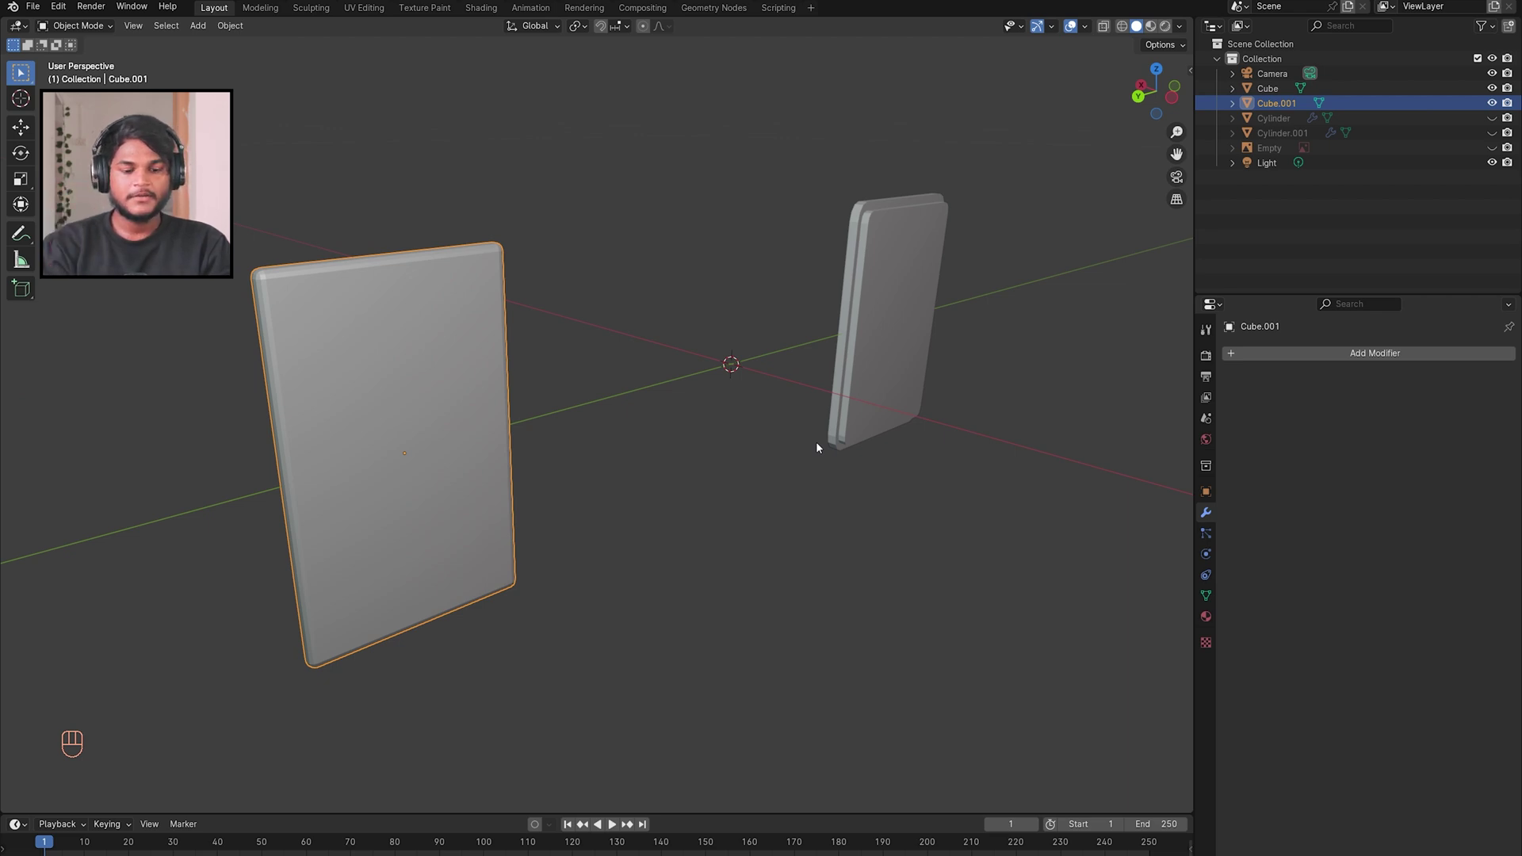
middle_click_drag(817, 447, 817, 448)
key("shift+a")
mouse_move(816, 442)
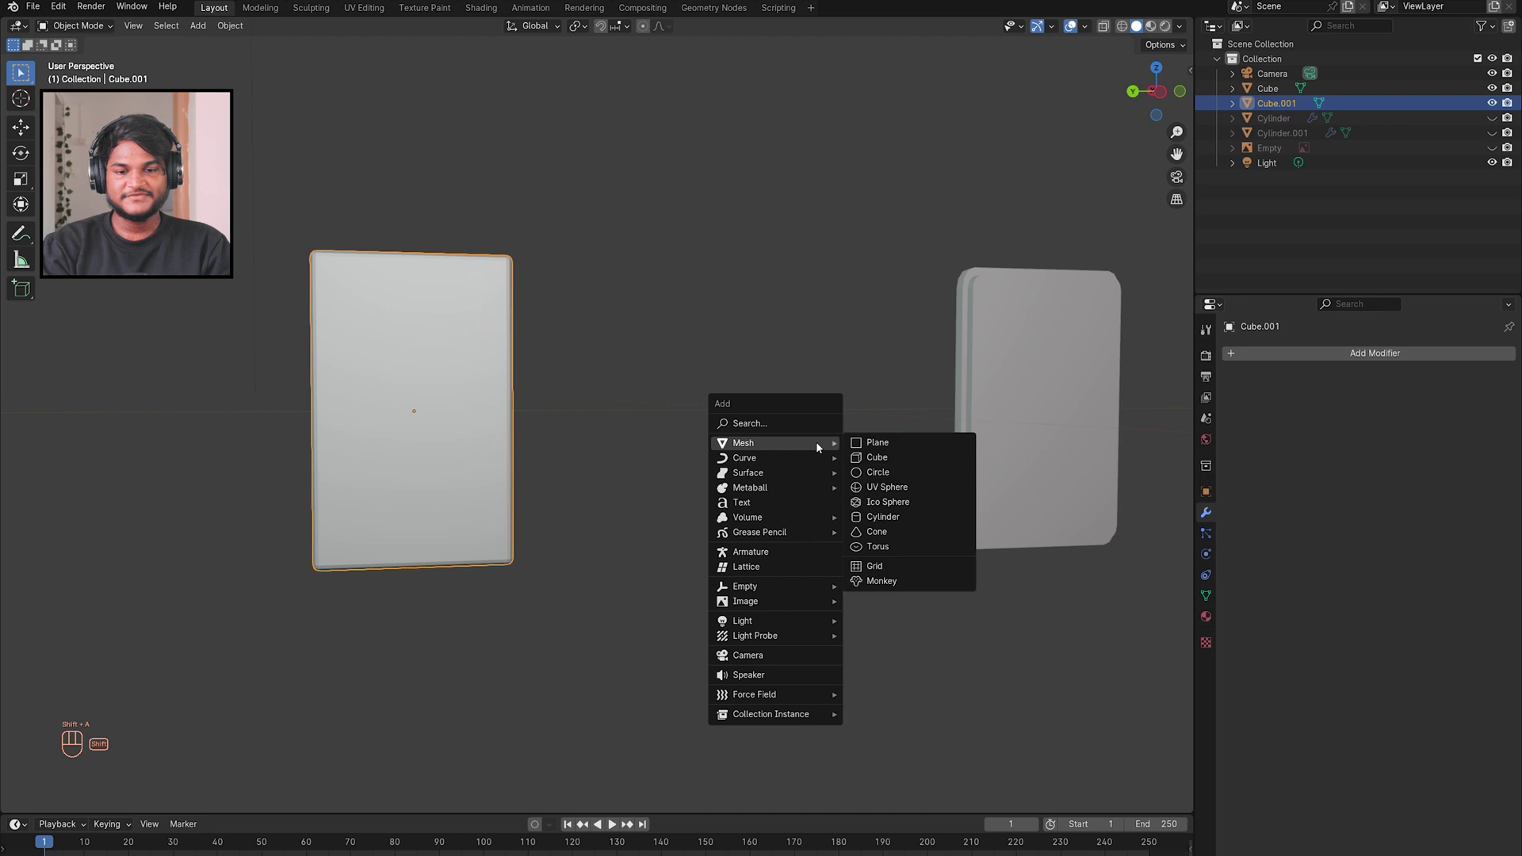
left_click(900, 444)
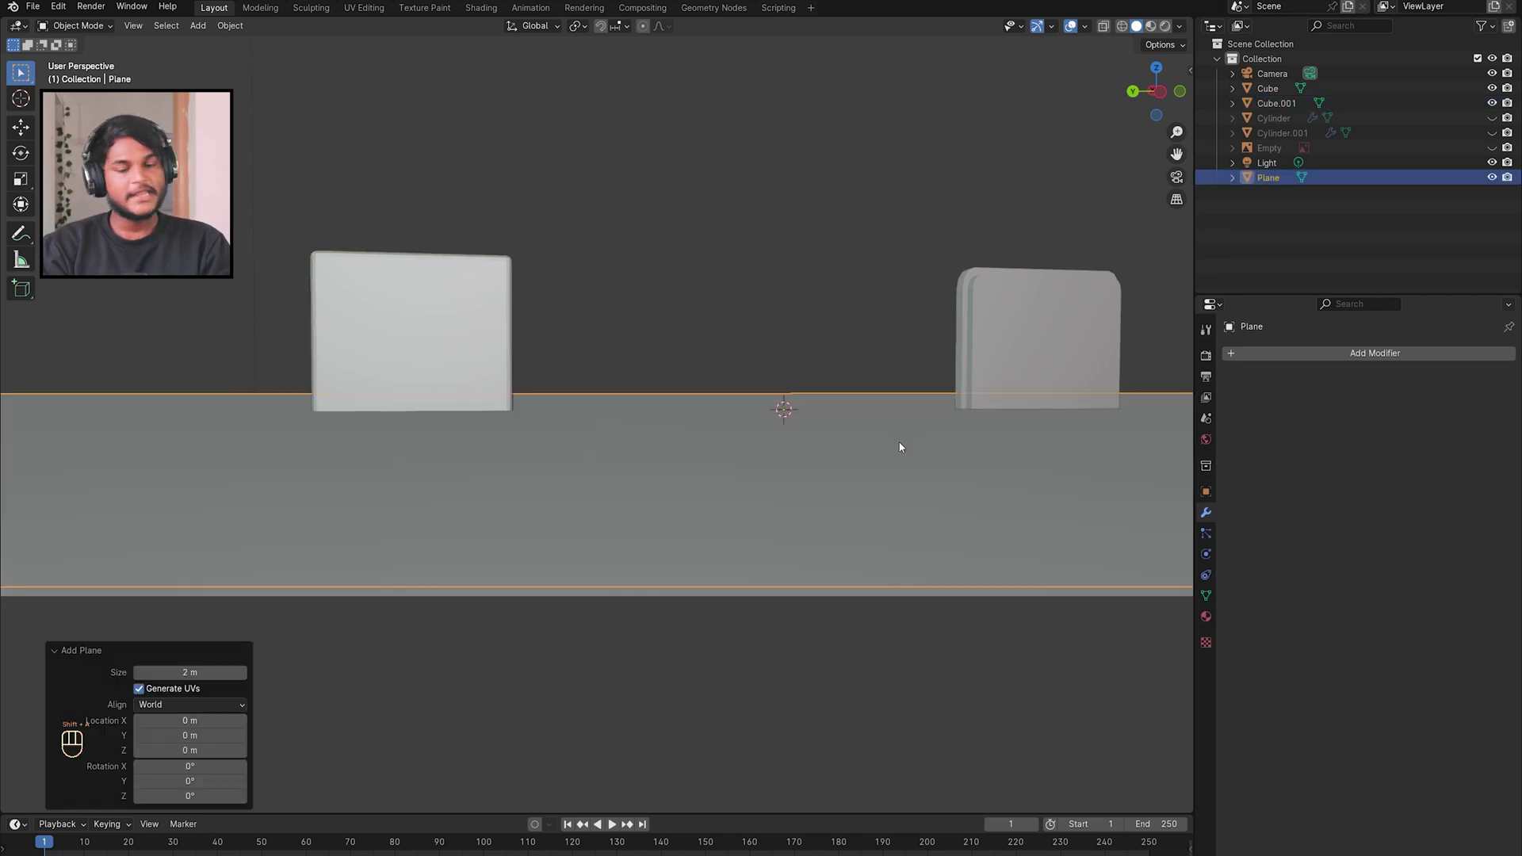
left_click(213, 671)
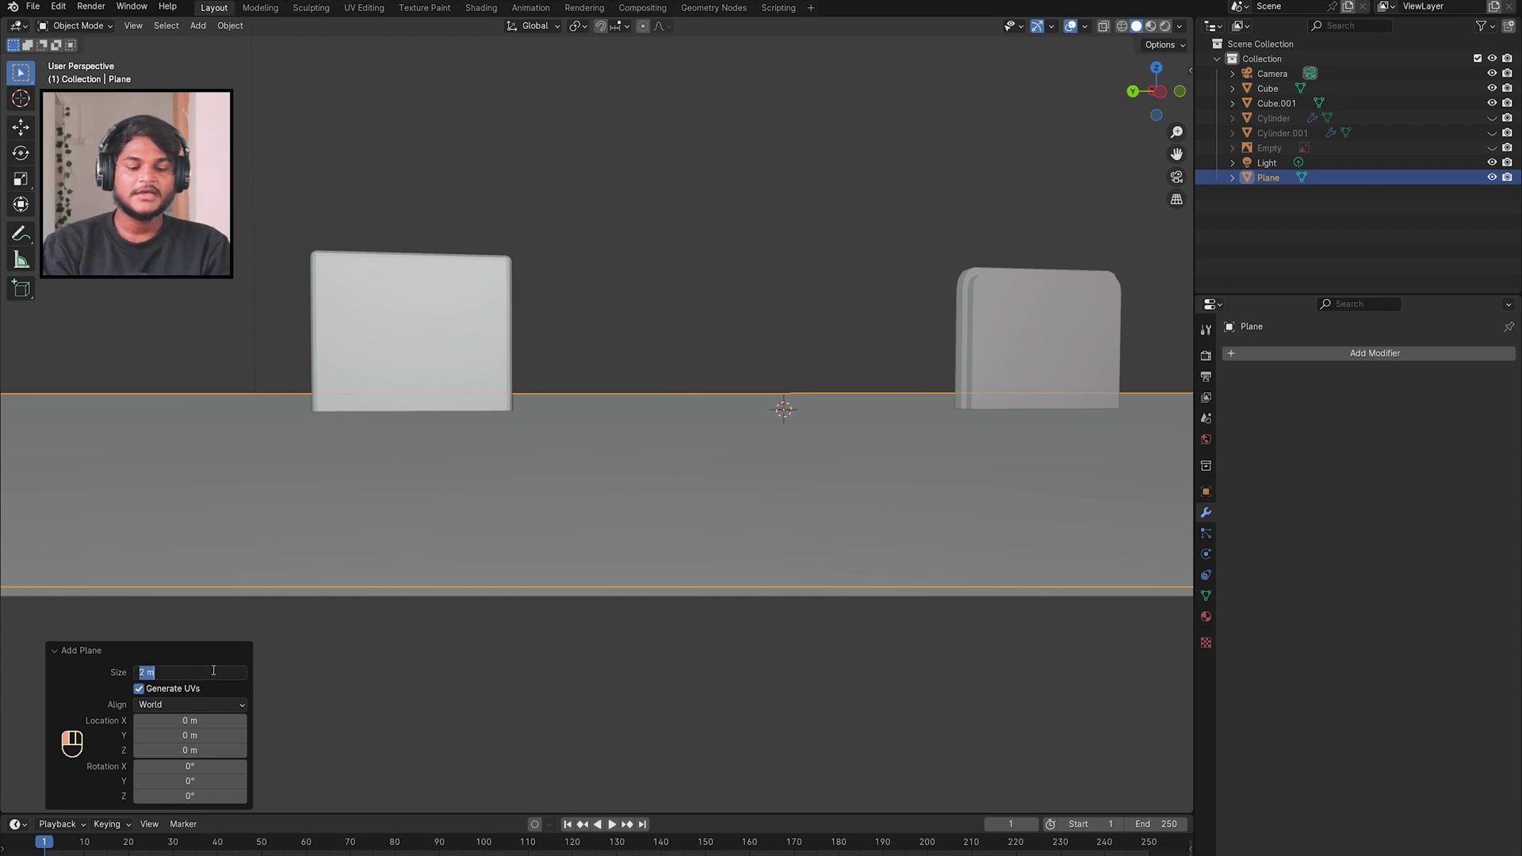
type("0.04")
key("Return")
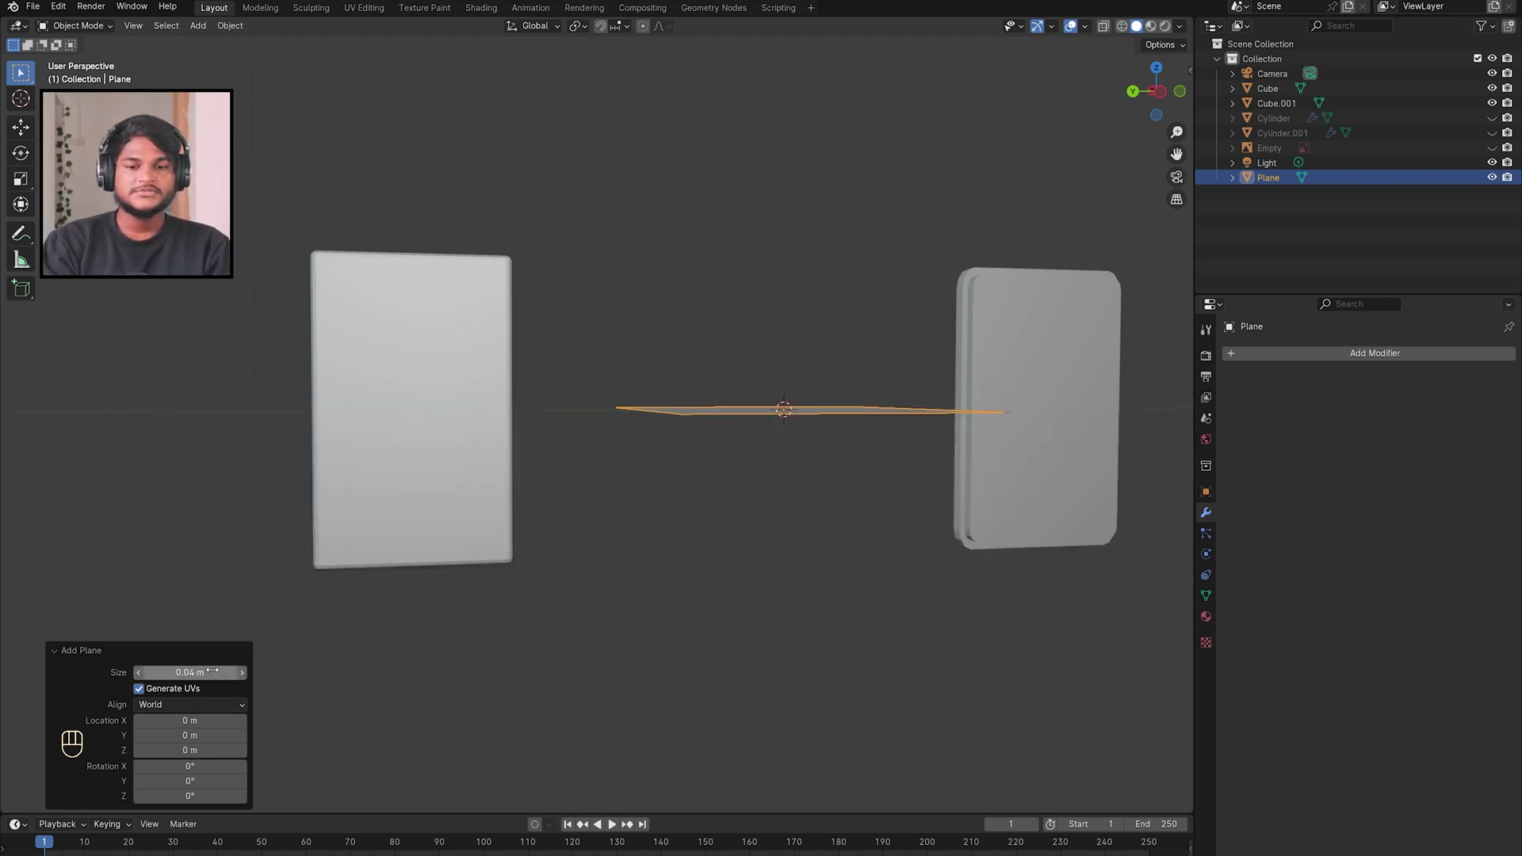
Step: Rotate the new plane 90° about the Y axis so it stands upright between the plates
middle_click_drag(634, 557, 634, 558)
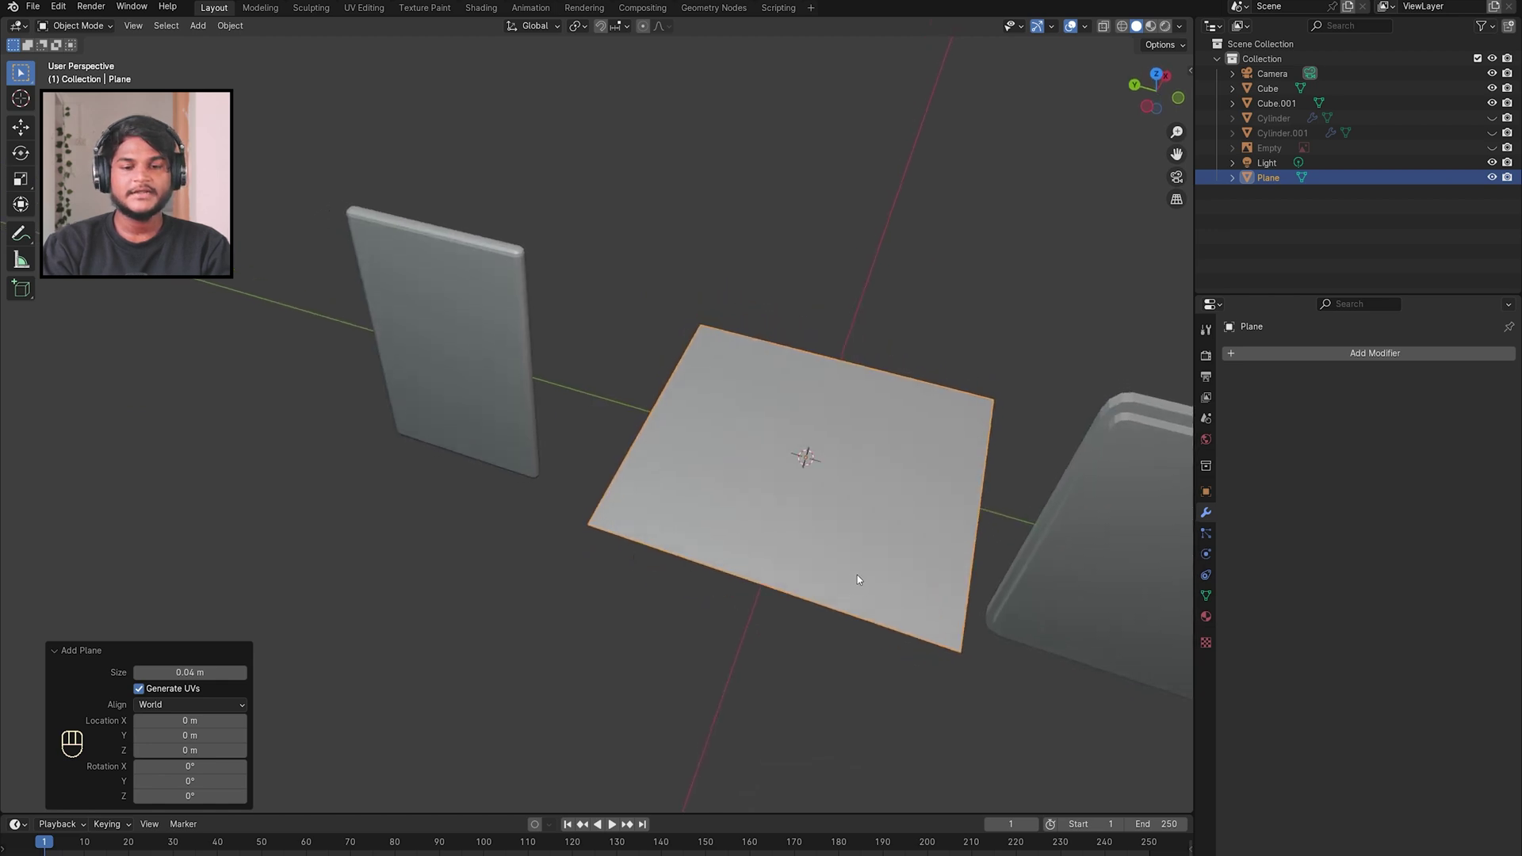
middle_click_drag(853, 582, 911, 600)
key("r")
key("x")
type("y90")
key("Return")
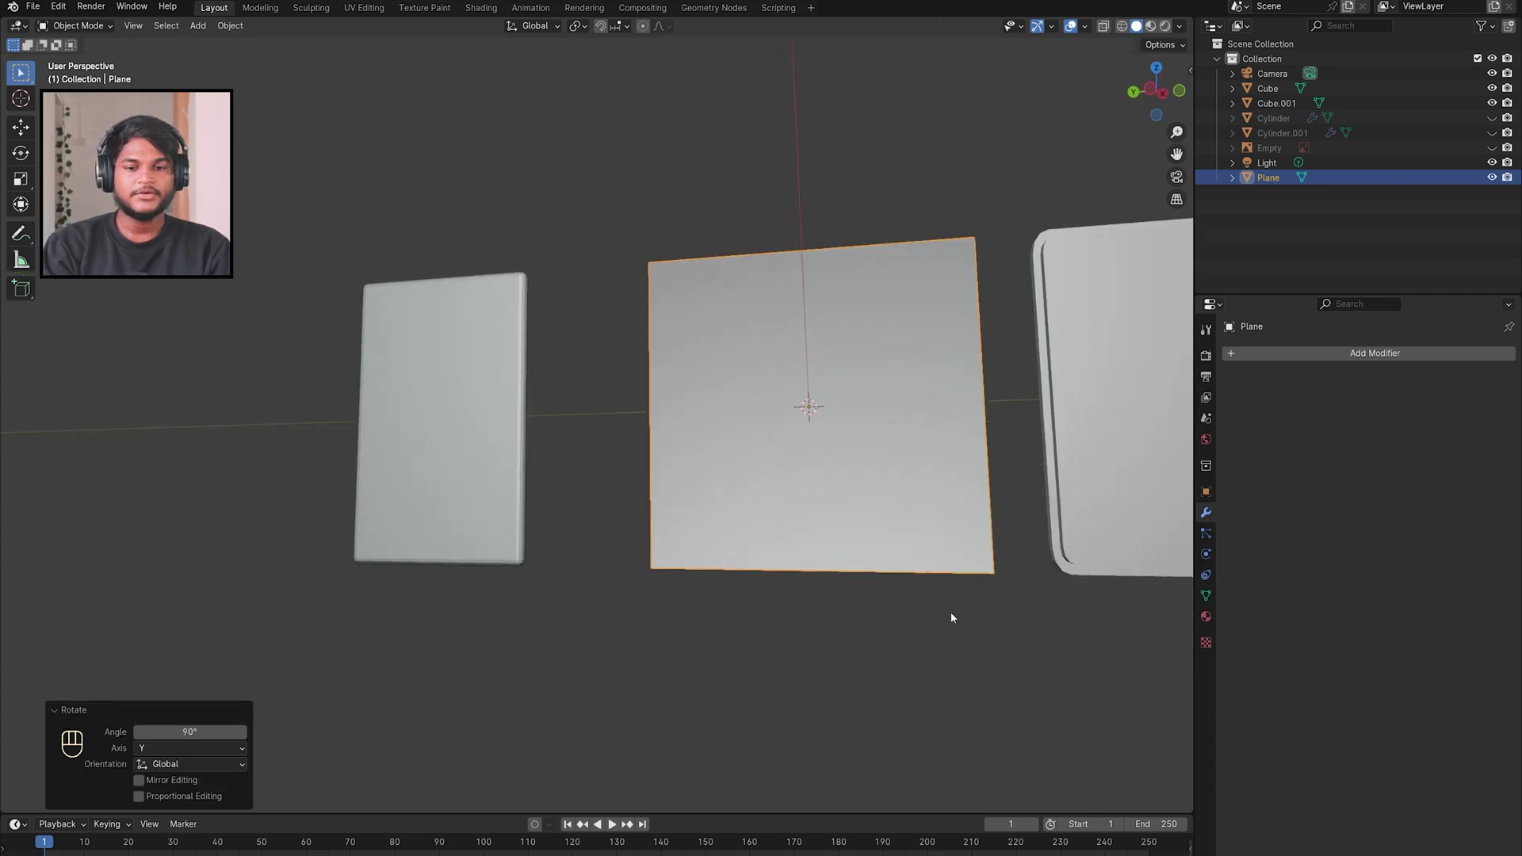
Step: Set the upright plane's Y dimension to 2.5 cm
middle_click_drag(951, 618, 980, 638)
key("n")
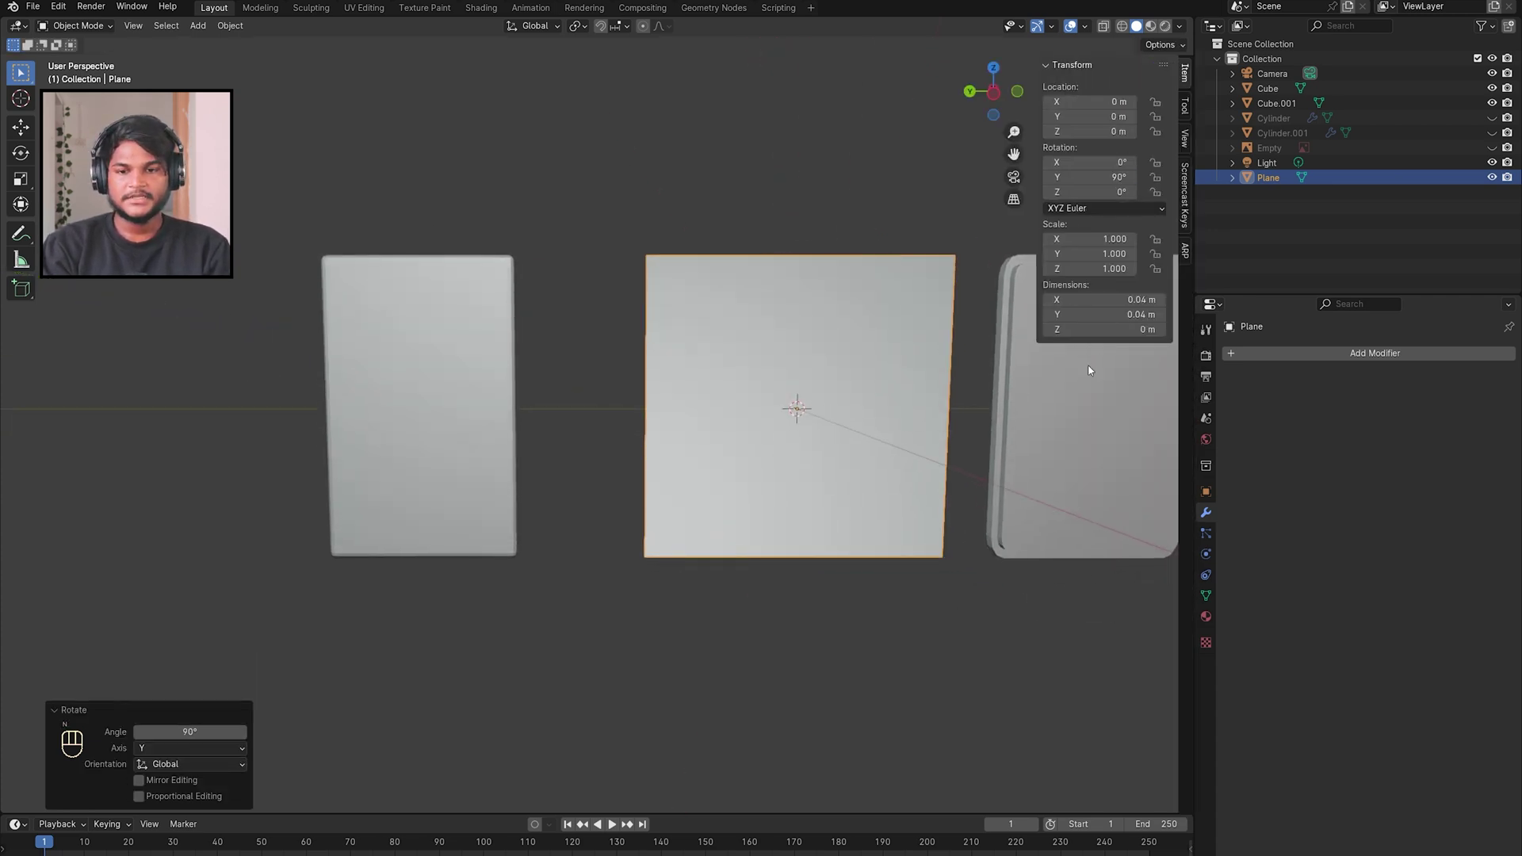
left_click(1078, 312)
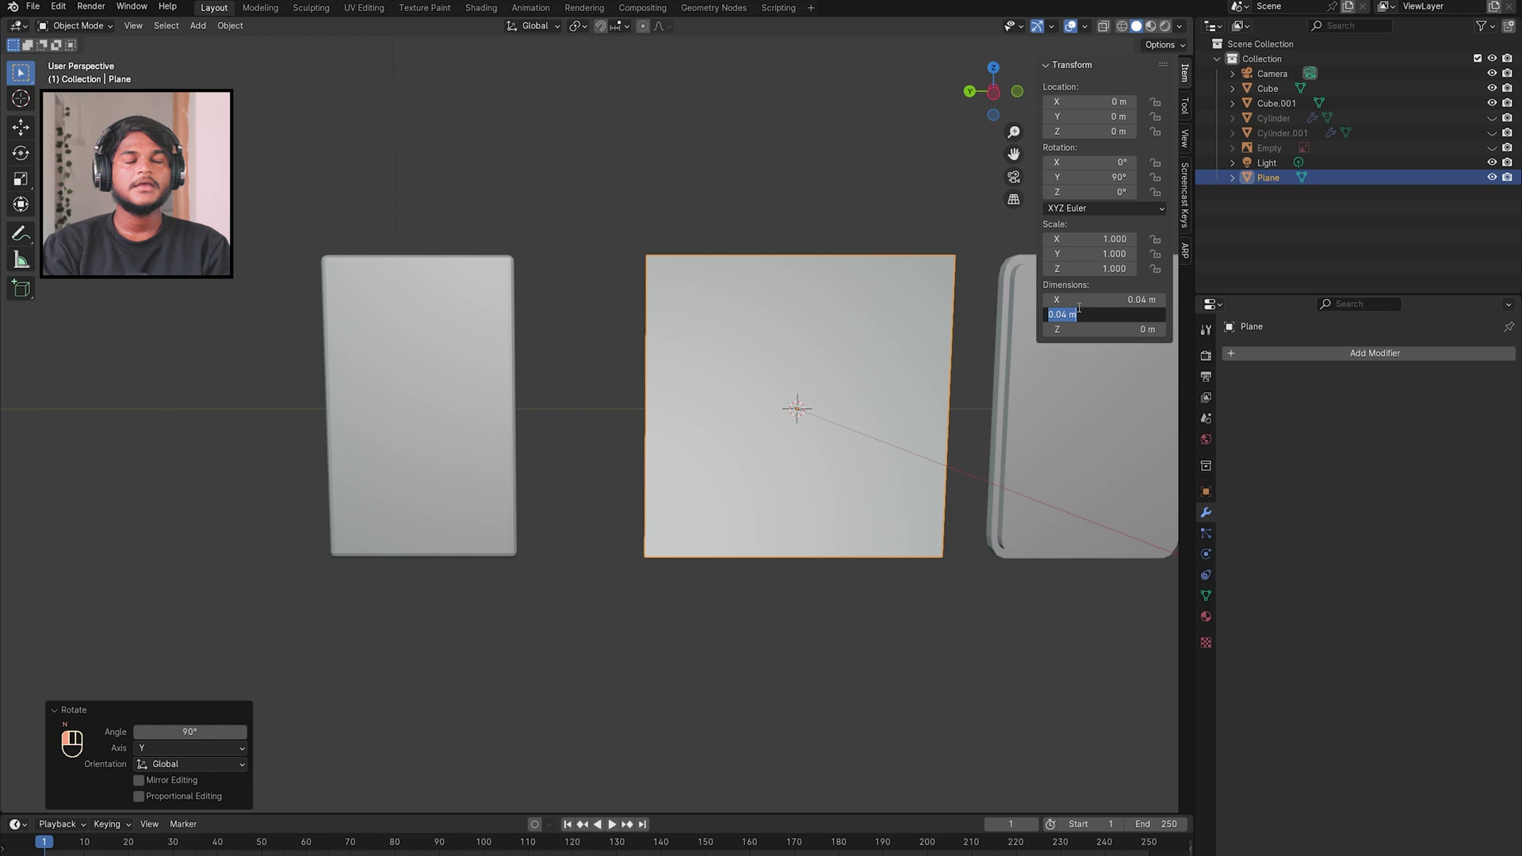
type("2.5cm")
key("Return")
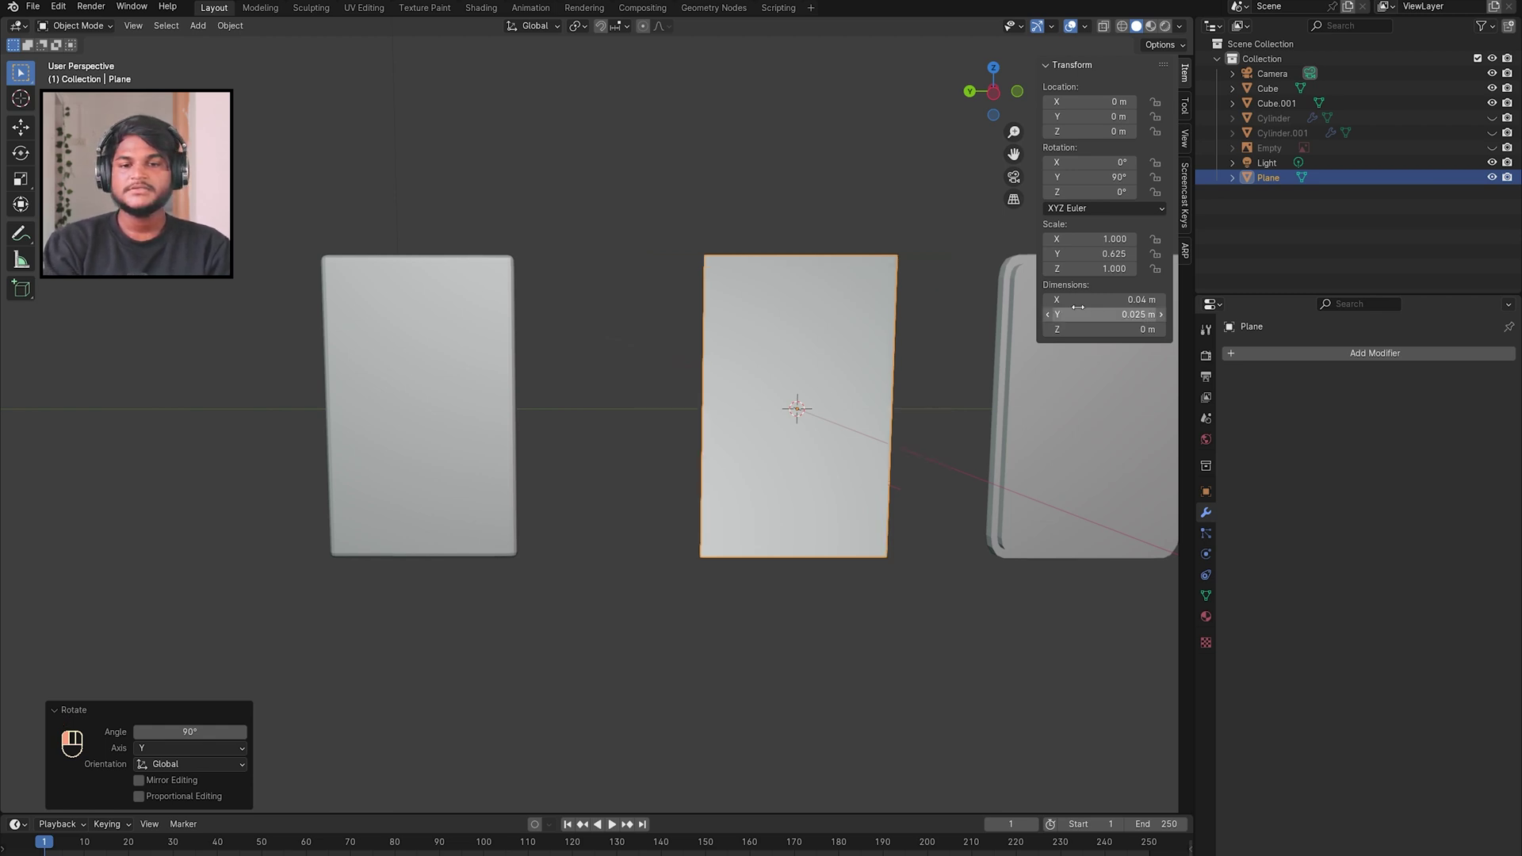
Step: Add a Subdivision Surface modifier to the upright plane between the two plates
middle_click_drag(1020, 476, 840, 465, "shift")
left_click(866, 397)
left_click(435, 319)
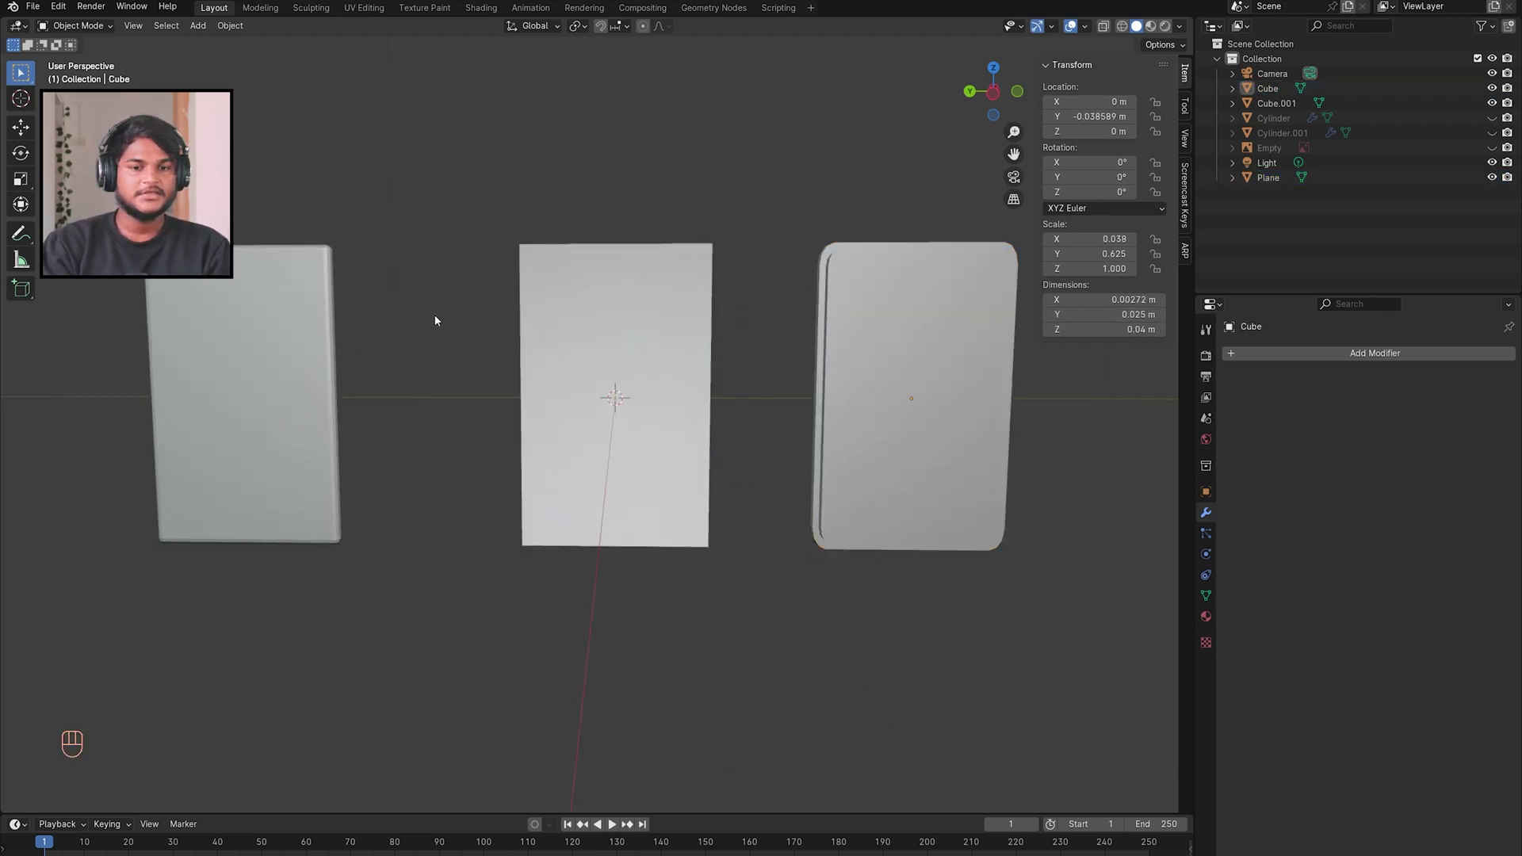
left_click(328, 322)
middle_click_drag(328, 322, 766, 316)
left_click(629, 329)
middle_click_drag(630, 329, 629, 329)
left_click(1324, 350)
mouse_move(1313, 351)
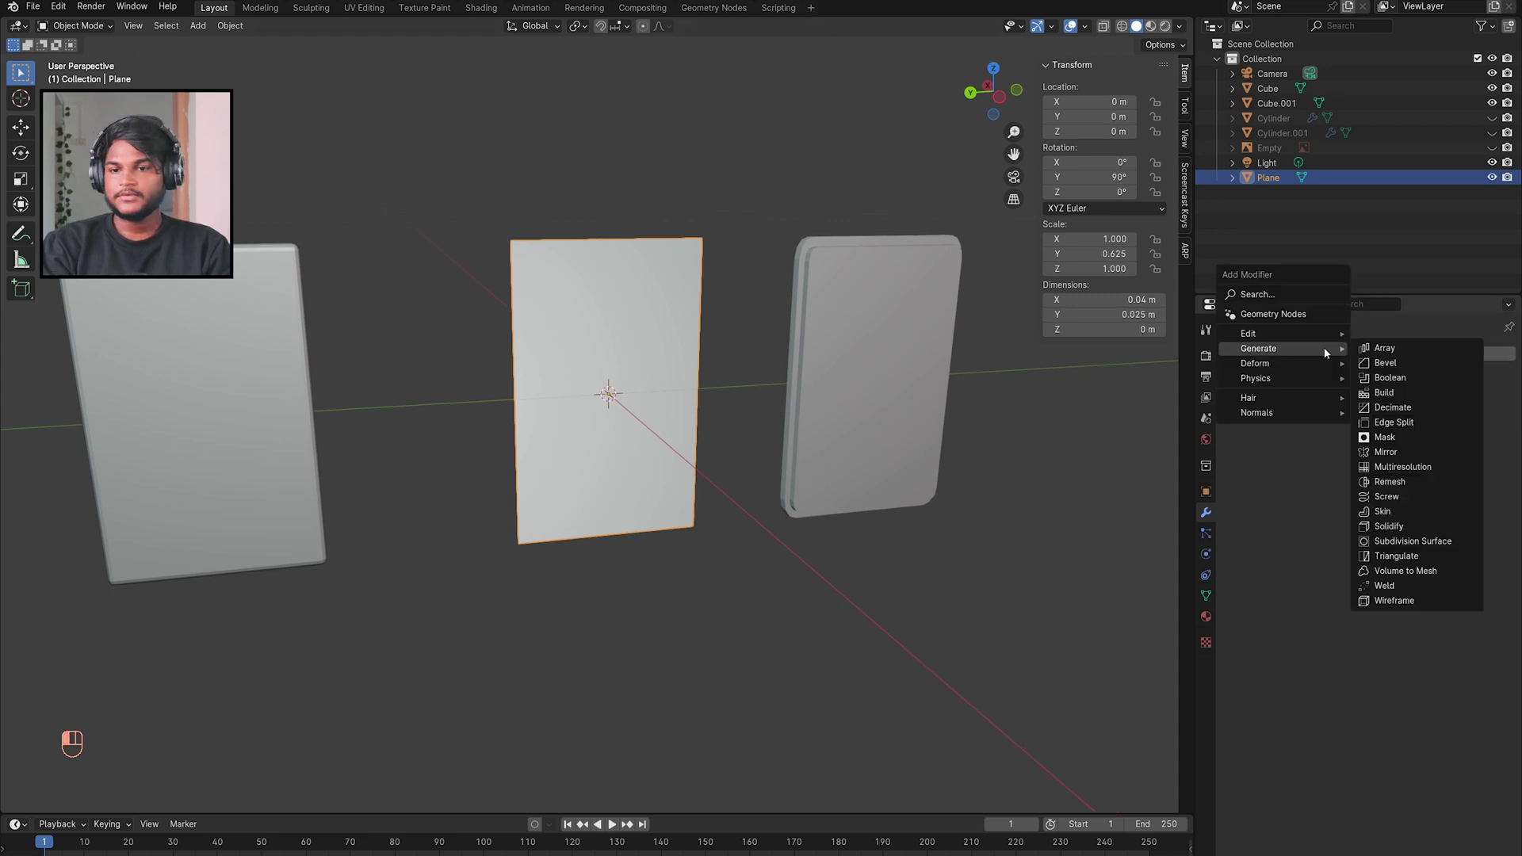
left_click(1401, 541)
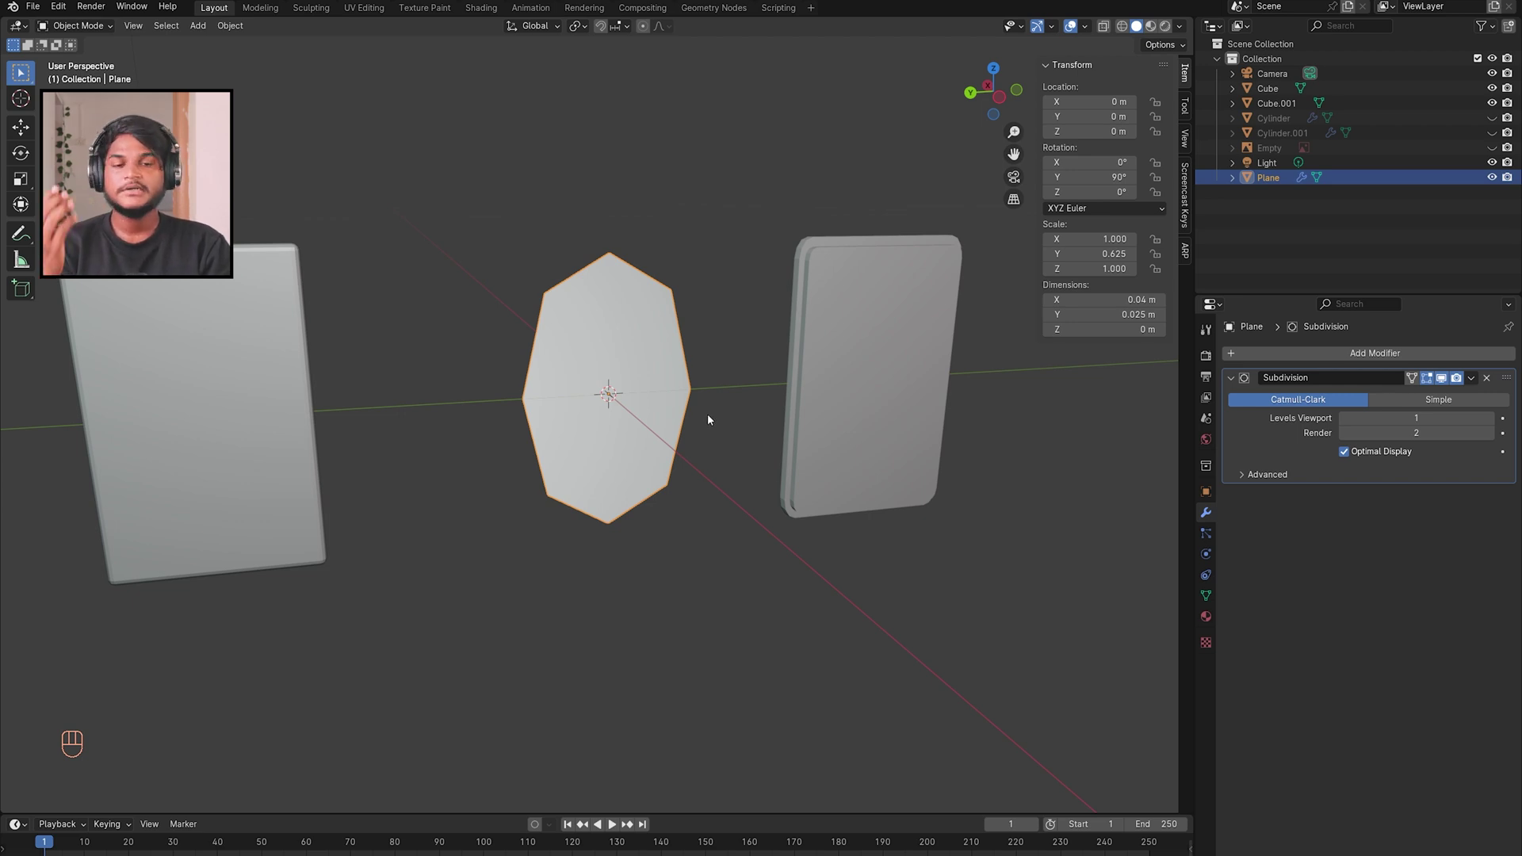
Step: Try insetting the plane's face by about 0.0021 m in Edit Mode
key("Tab")
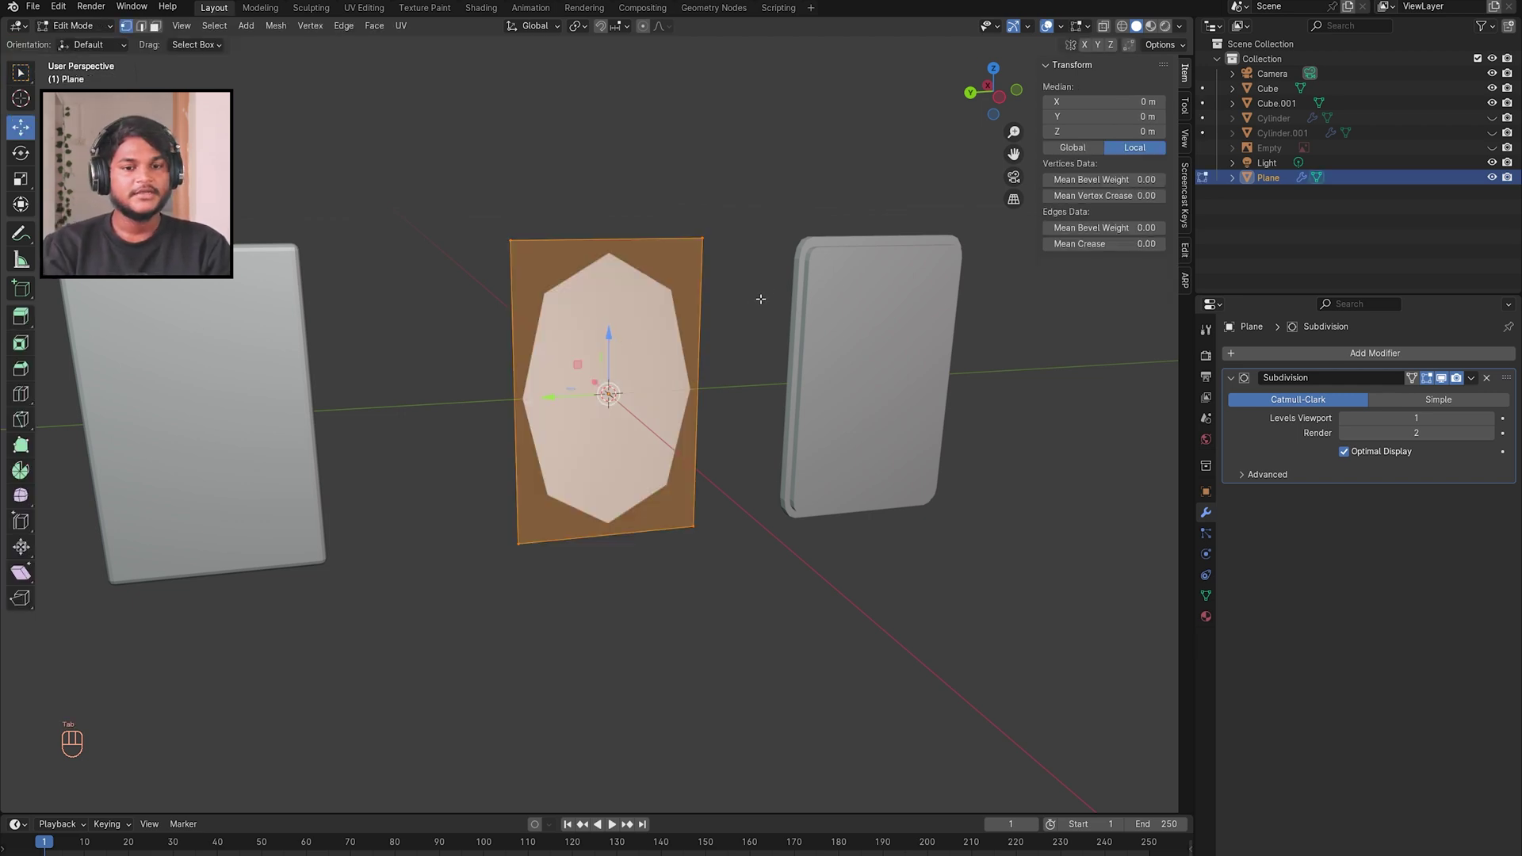
key("i")
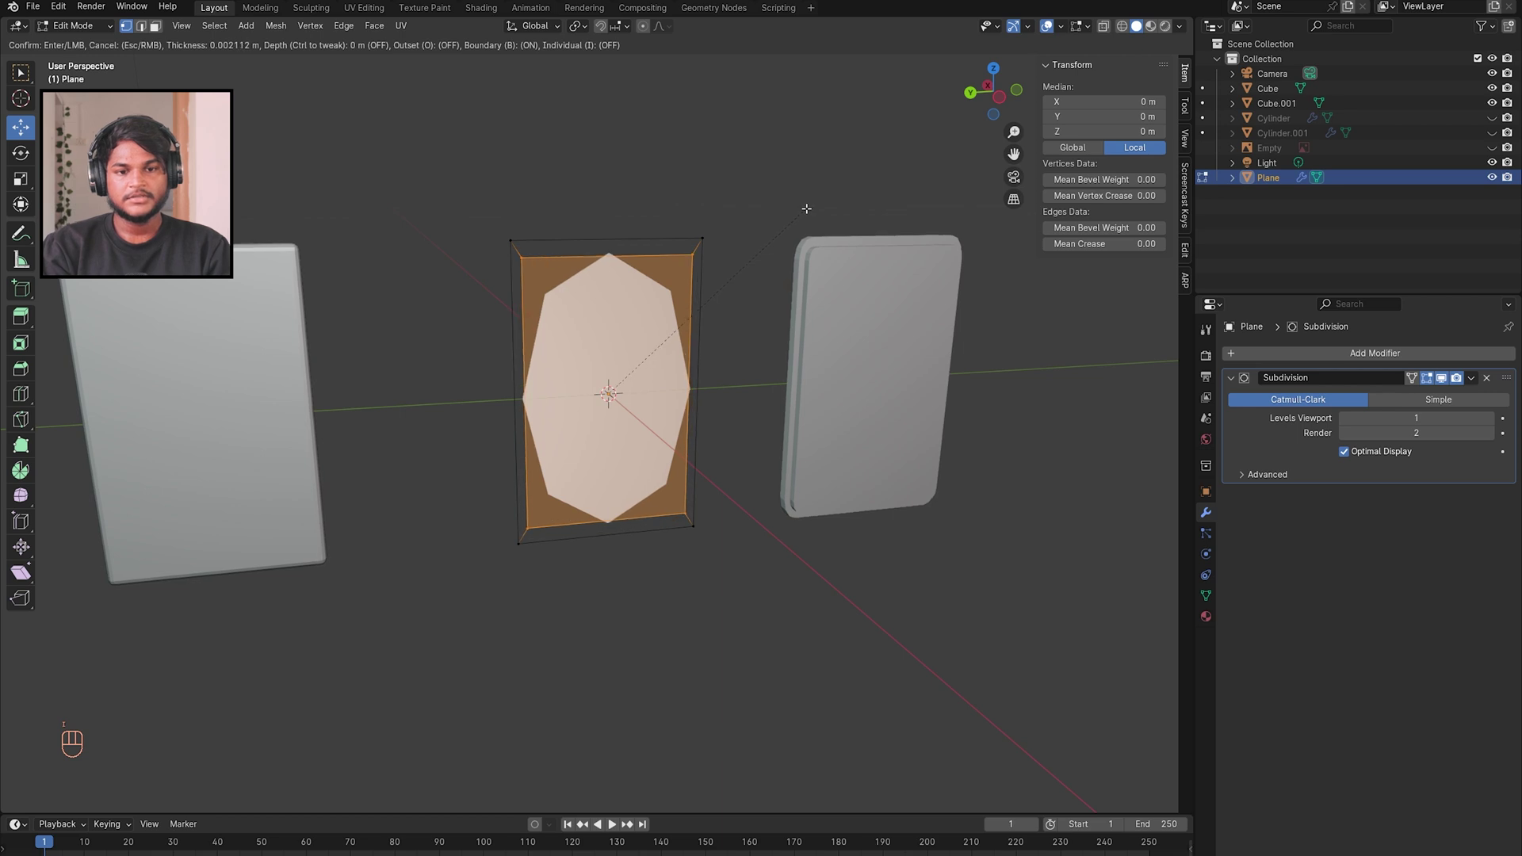
left_click(806, 208)
middle_click_drag(603, 339, 602, 339)
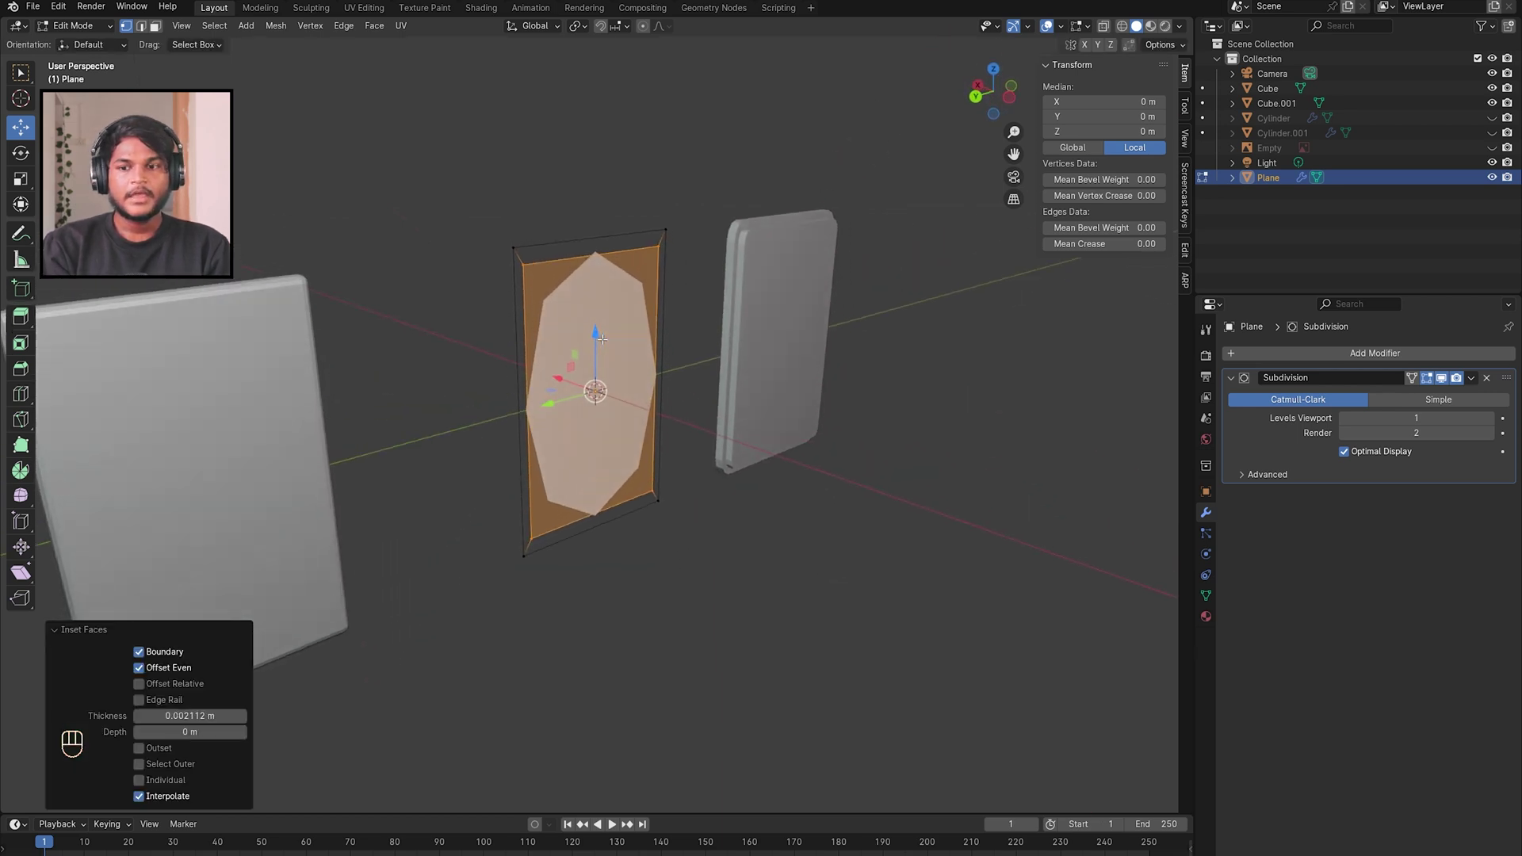
Step: With the subdivision preview hidden, apply the plane's scale, redo the inset evenly, and extrude the inset face inward about 0.0019 m
left_click(1443, 379)
middle_click_drag(796, 340, 799, 341)
key("e")
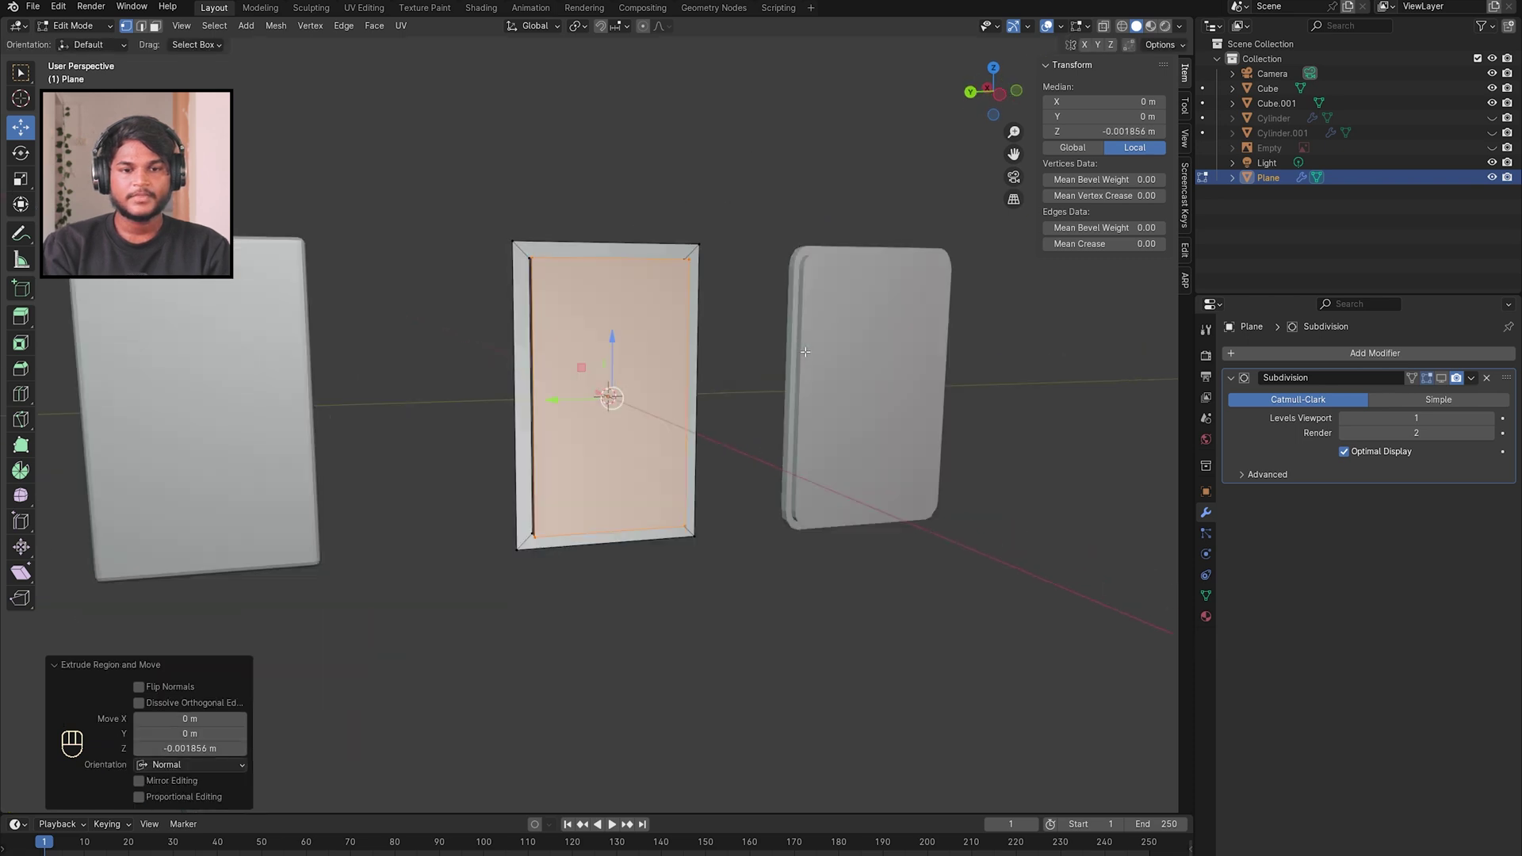
key("Tab")
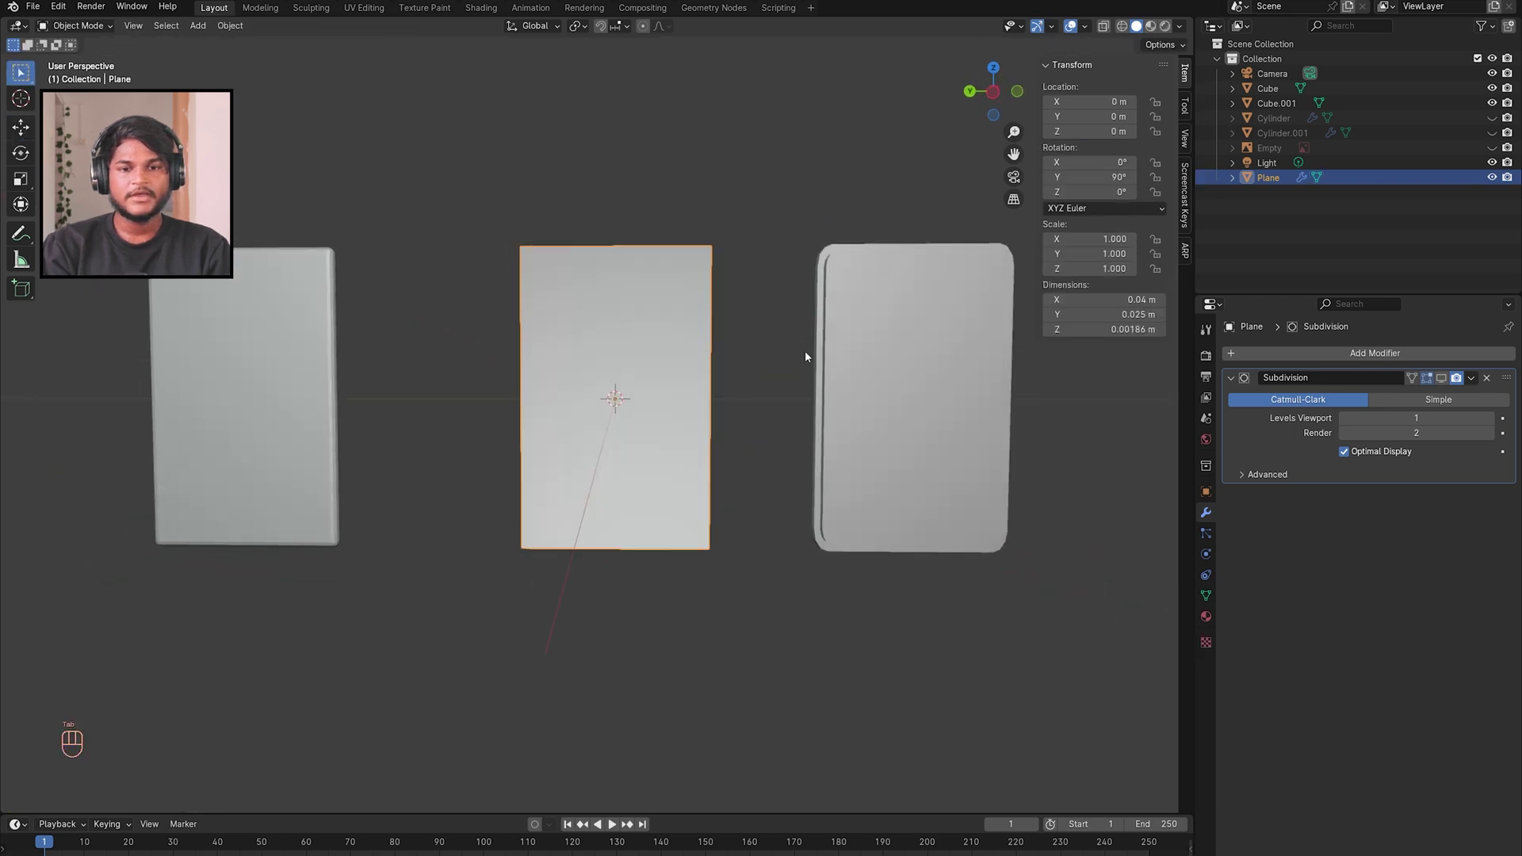
Step: Show the subdivision again and add a supporting loop cut close to the recessed plate's upper edge, at a factor of about 0.915
left_click(1441, 378)
middle_click_drag(711, 408, 741, 399)
key("Tab")
left_click(741, 399)
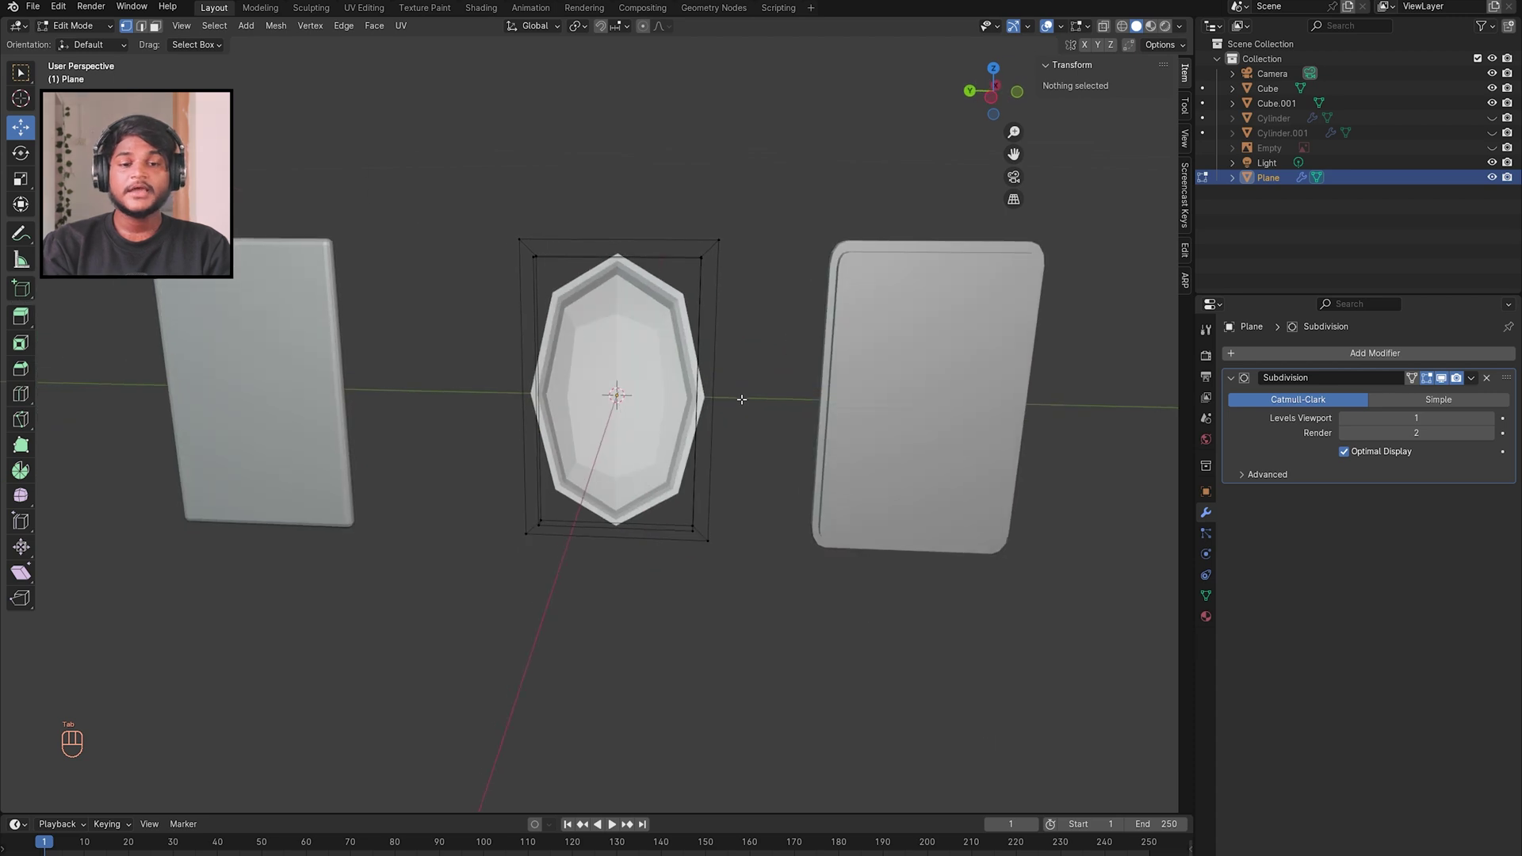
key("ctrl+r")
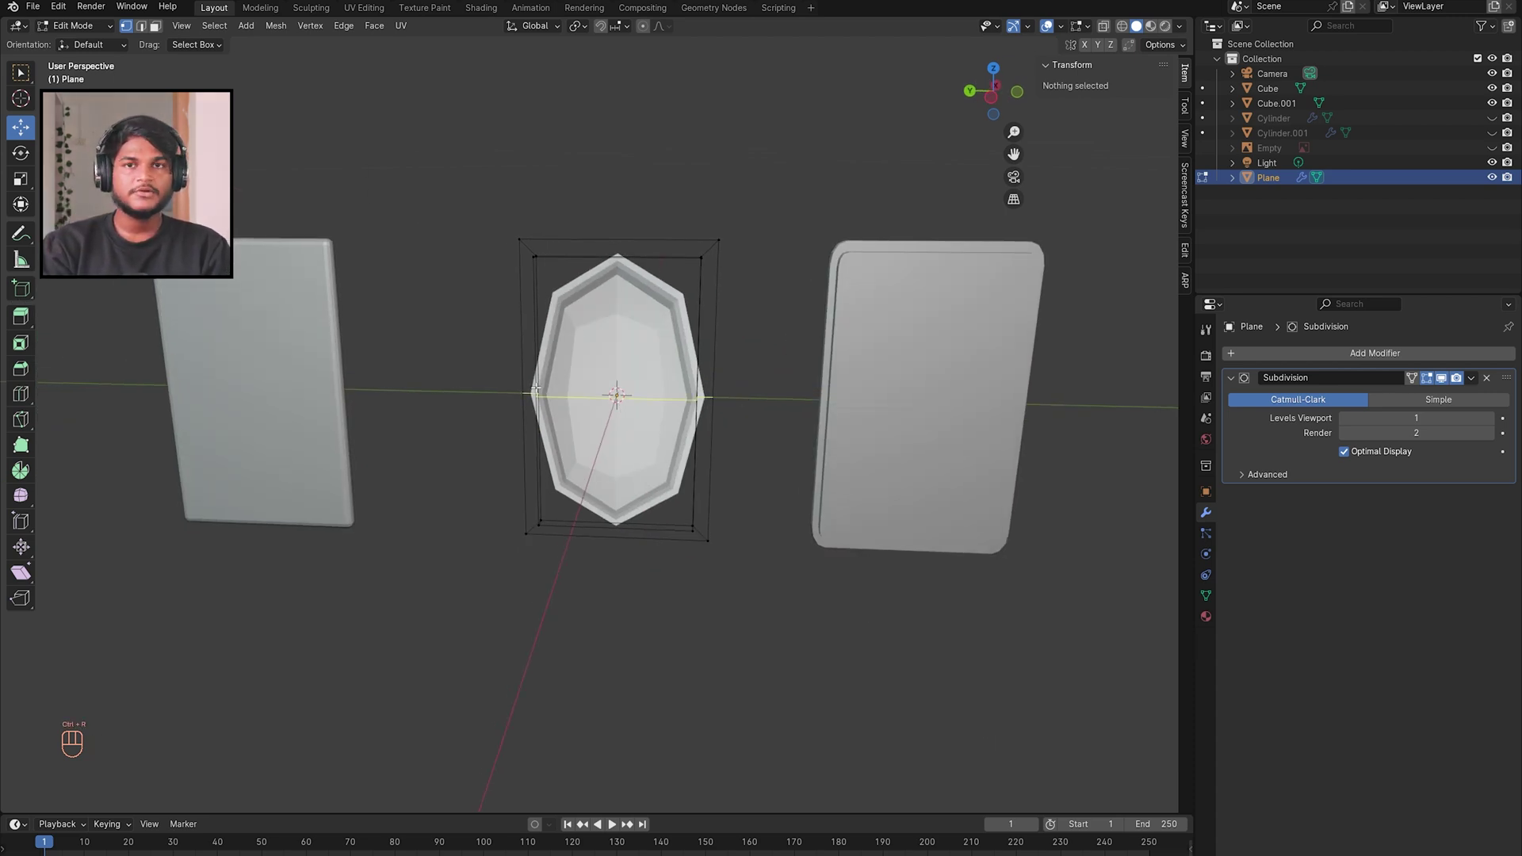
left_click(536, 390)
left_click(542, 264)
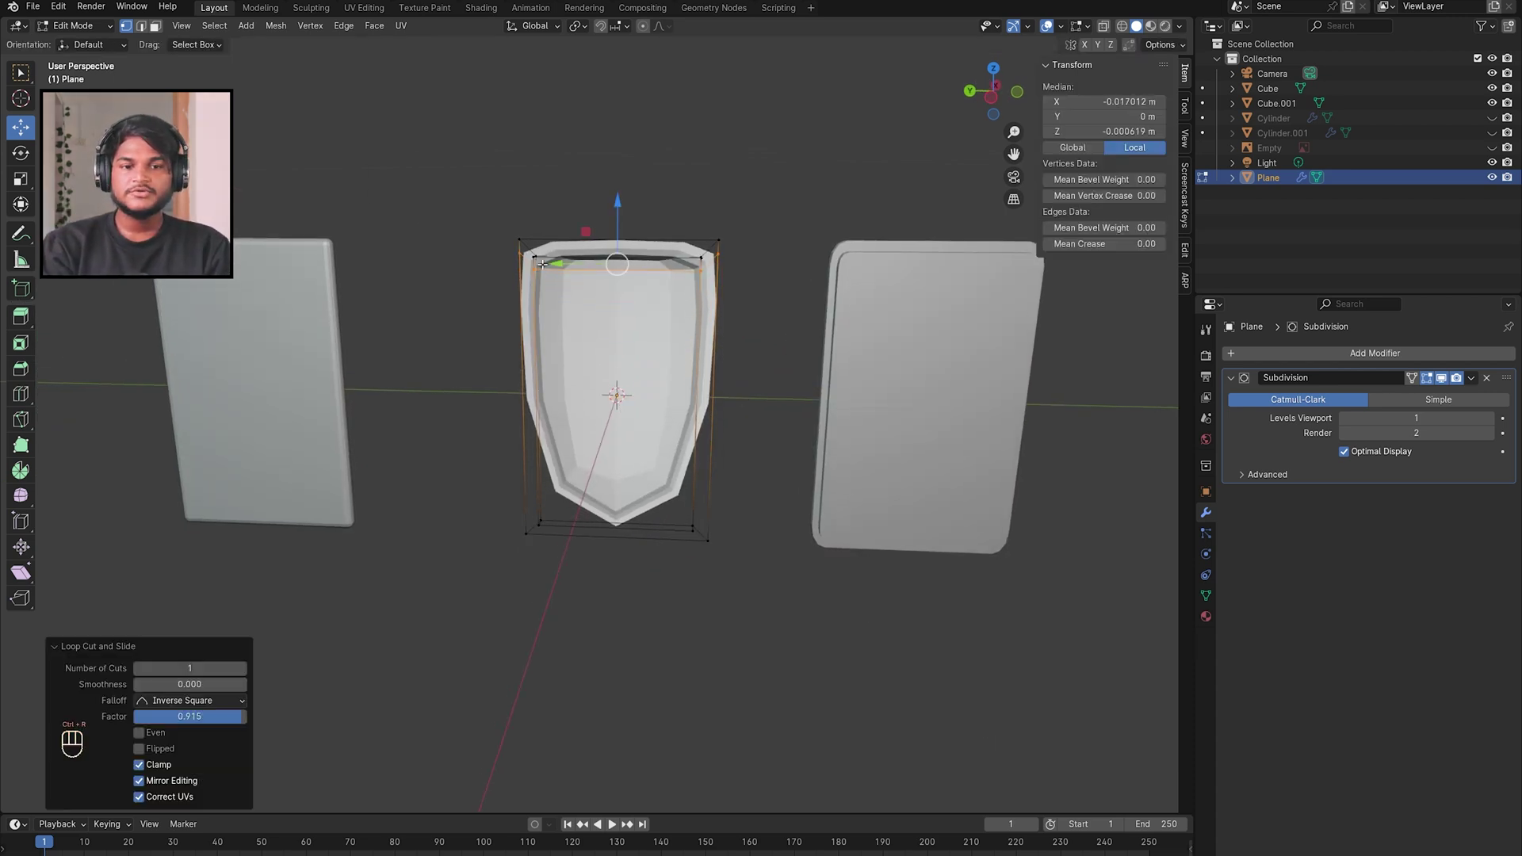
Step: Add supporting loop cuts close to both long sides and the lower edge of the recessed plate
scroll(542, 264, "up", 1)
key("ctrl+r")
left_click(572, 218)
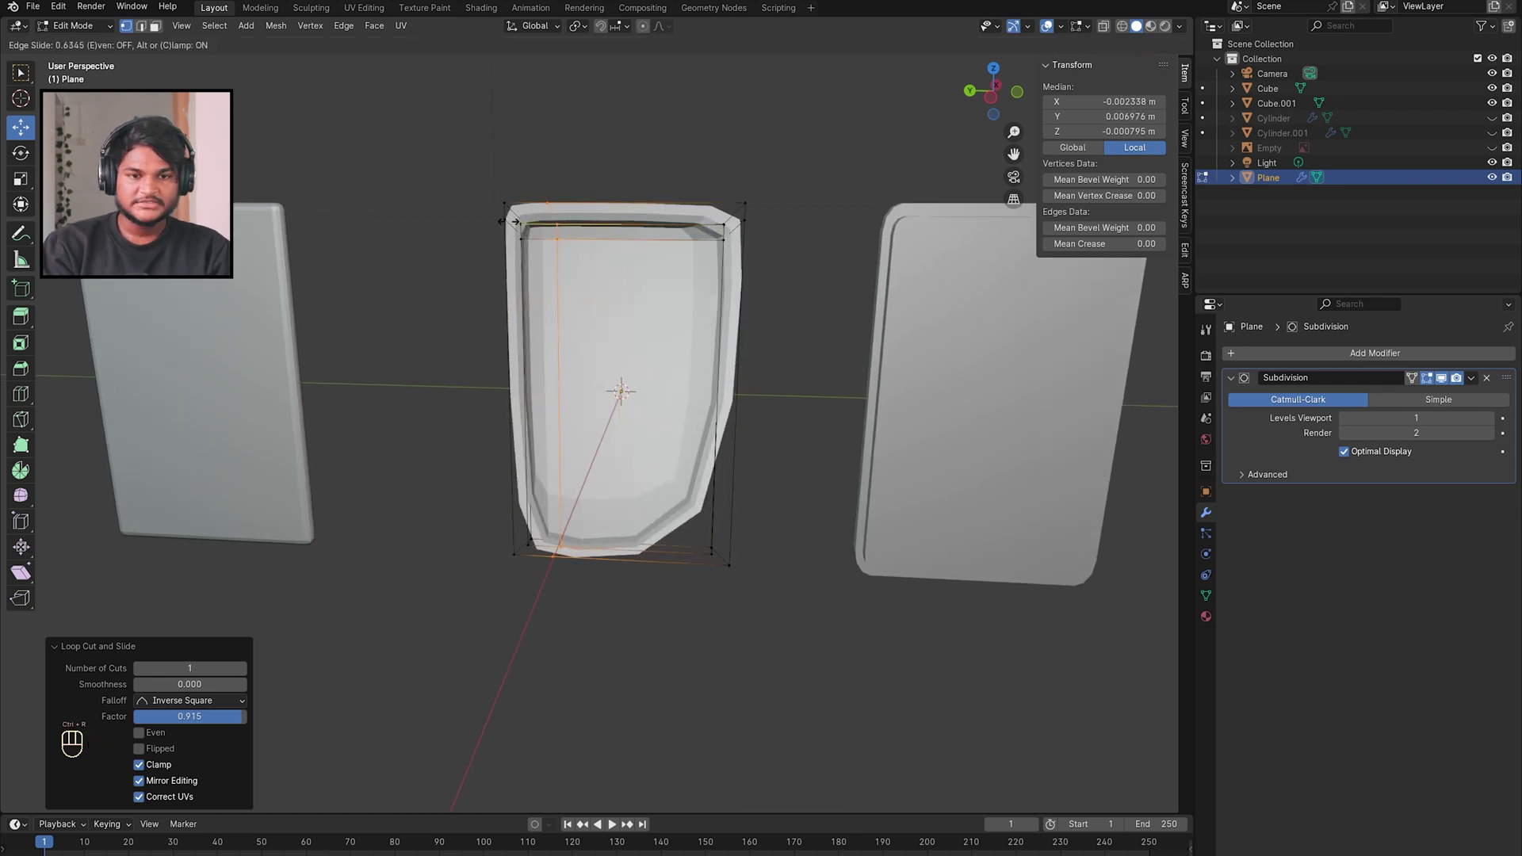
left_click(515, 223)
key("ctrl+r")
left_click(637, 224)
left_click(723, 225)
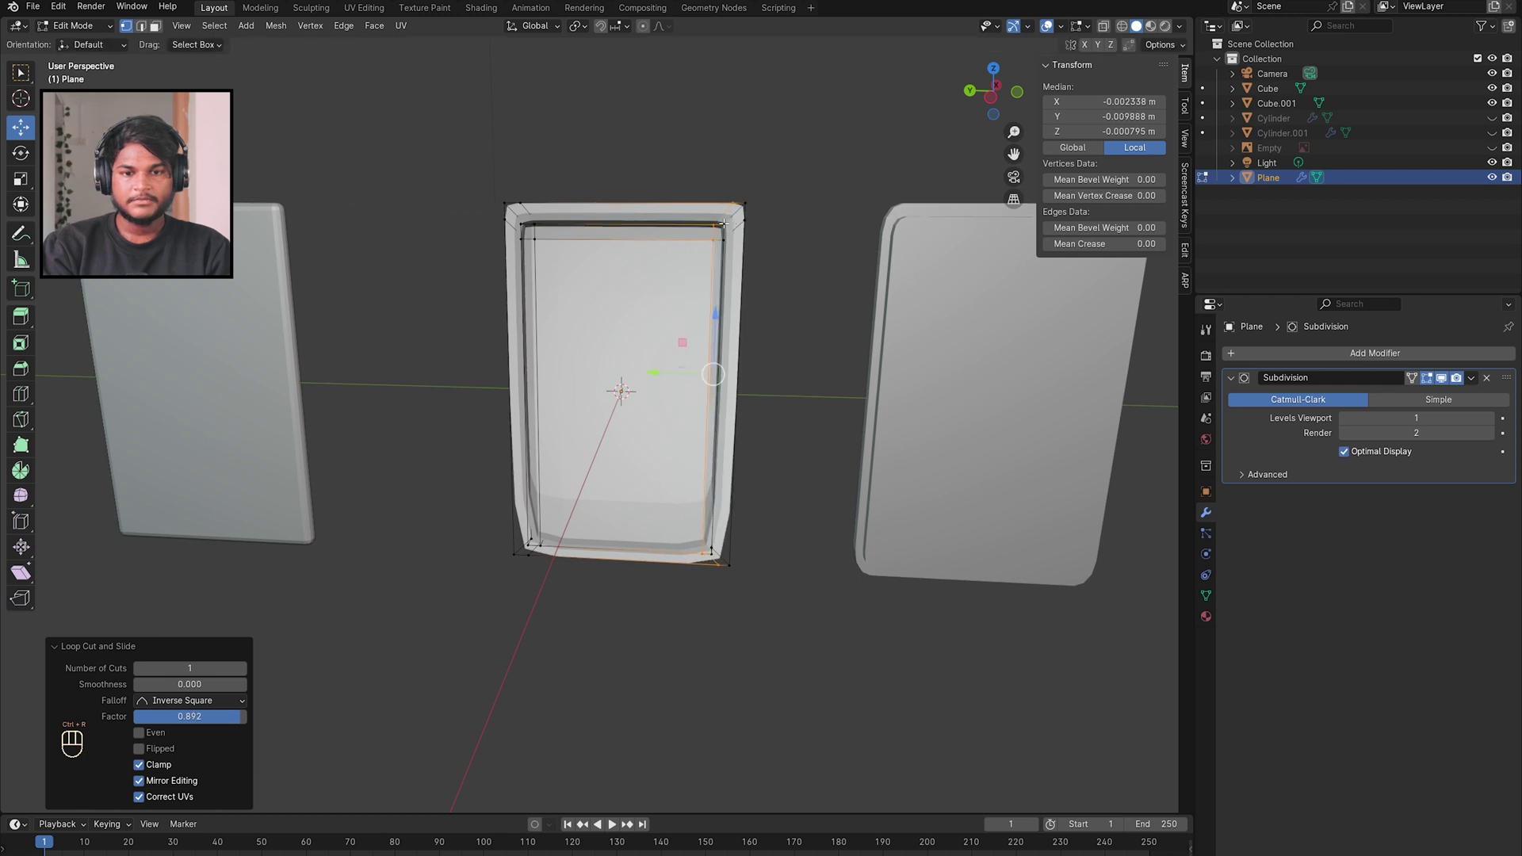
key("ctrl+r")
left_click(721, 444)
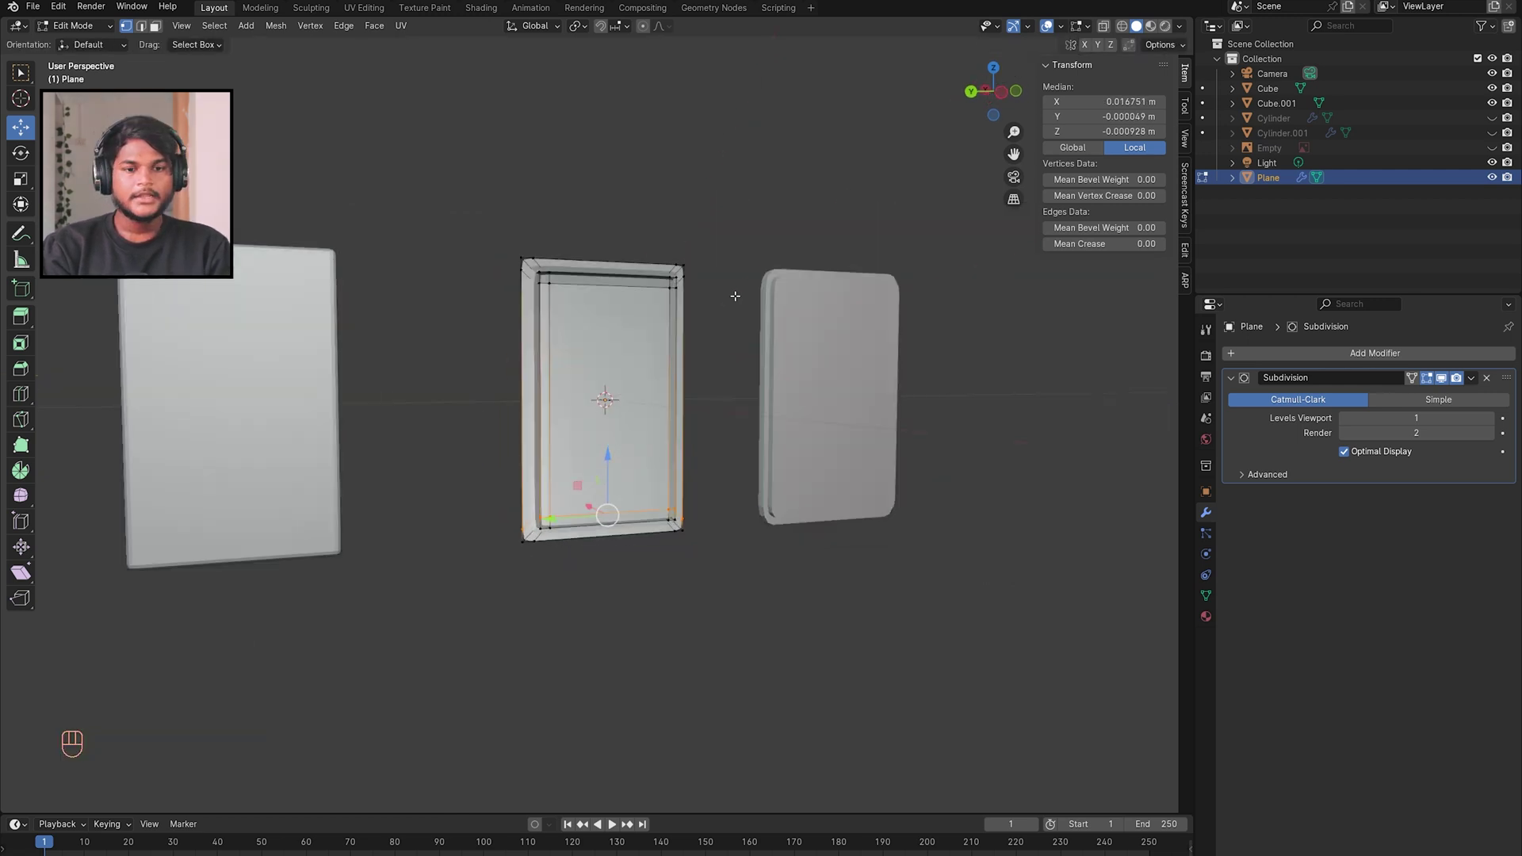
Step: Preview one more lengthwise loop cut on the recessed plate and check the biscuit's rim in the reference image board
middle_click_drag(735, 296, 755, 298)
key("ctrl+r")
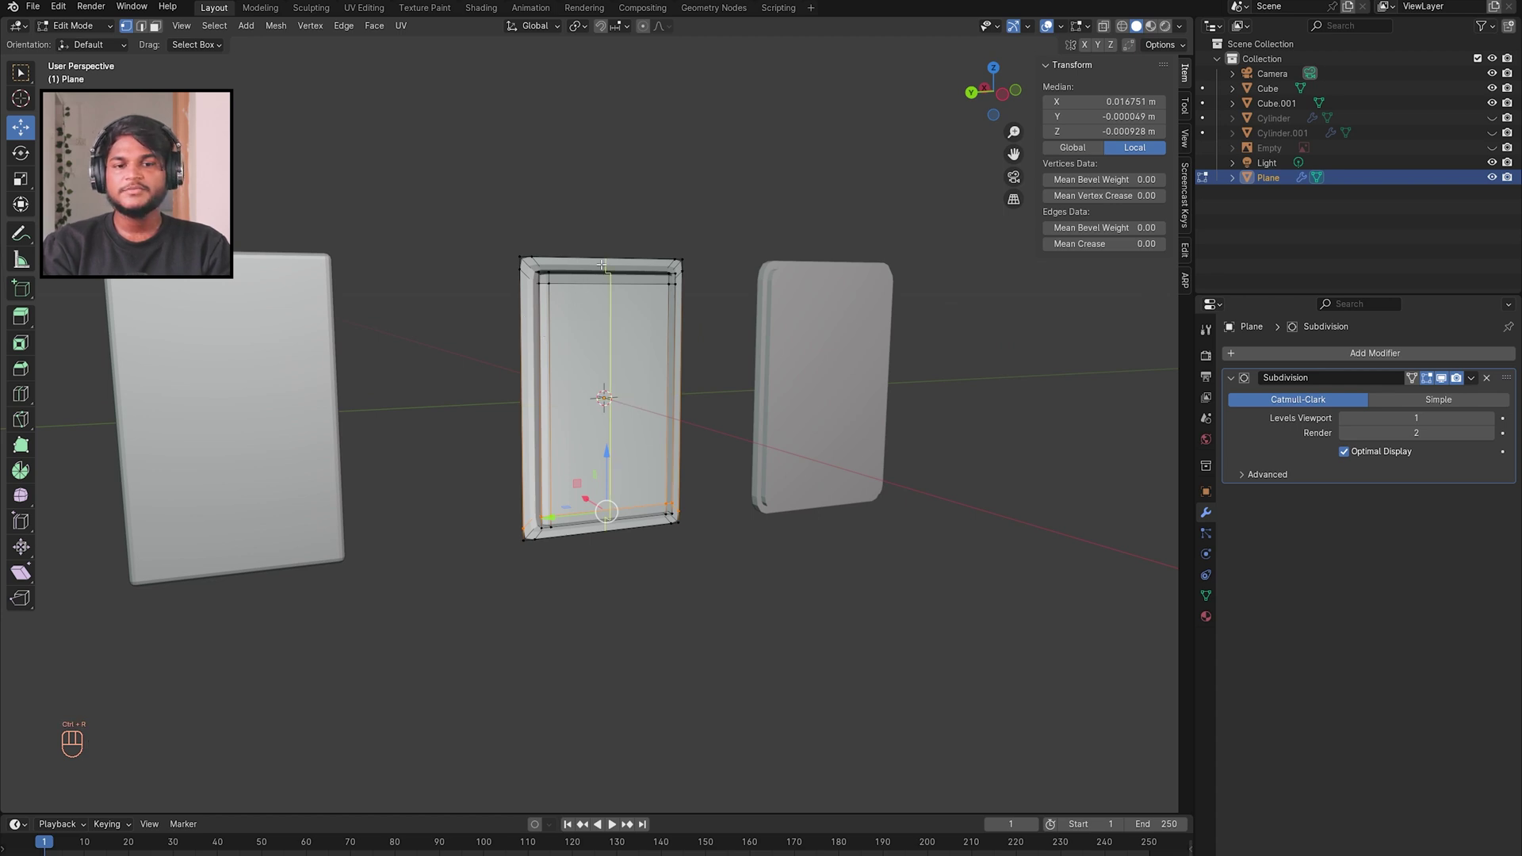
left_click(544, 326)
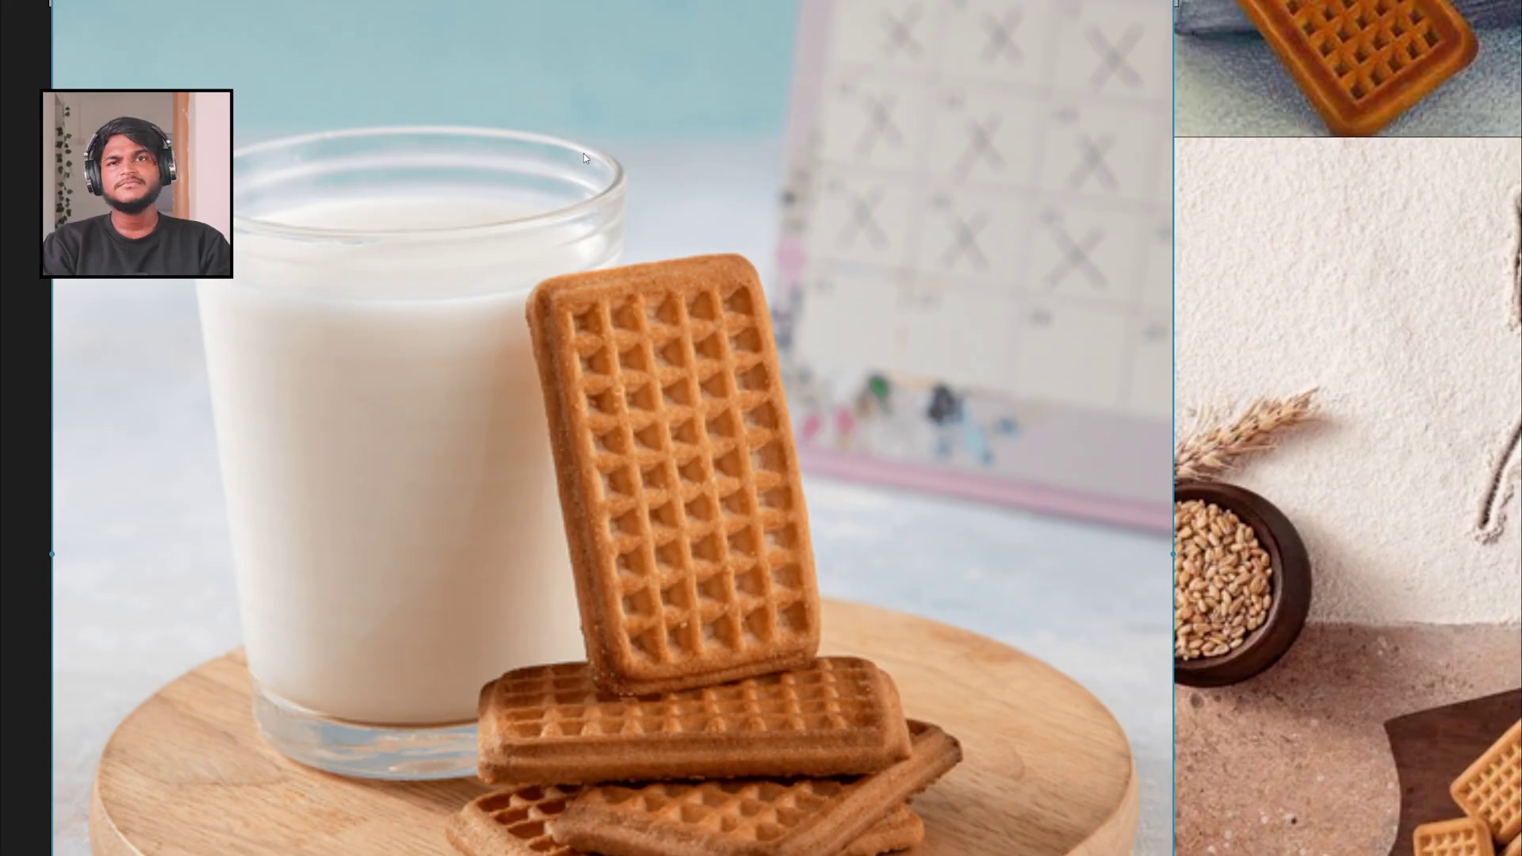
key("alt+Tab")
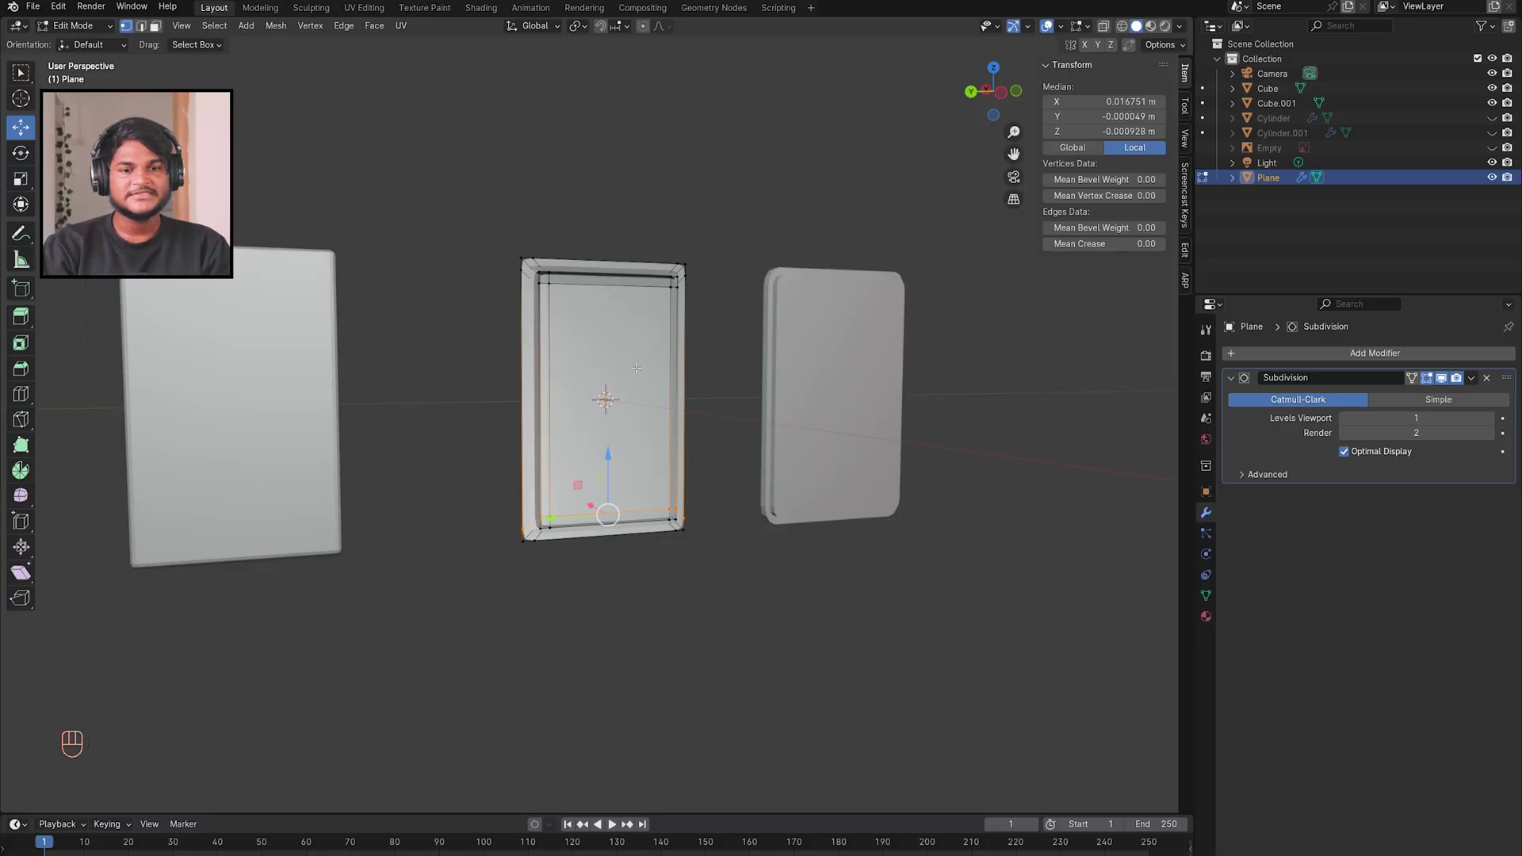
Step: Flatten the supporting edge loop near the recessed plate's upper edge by scaling it to 0 along Z
left_click(630, 280, "alt")
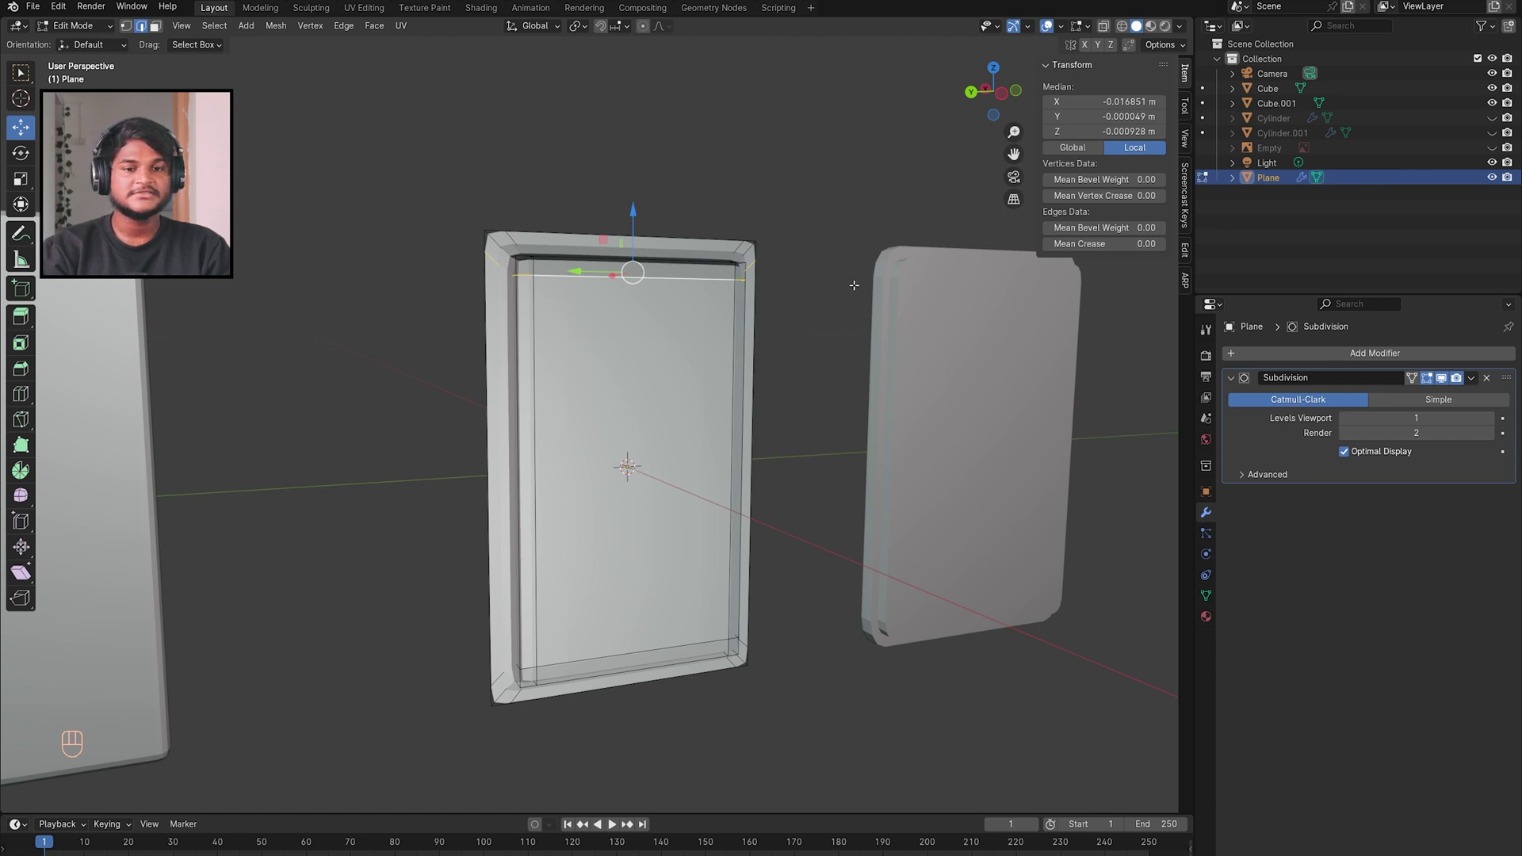
key("s")
key("z")
key("0")
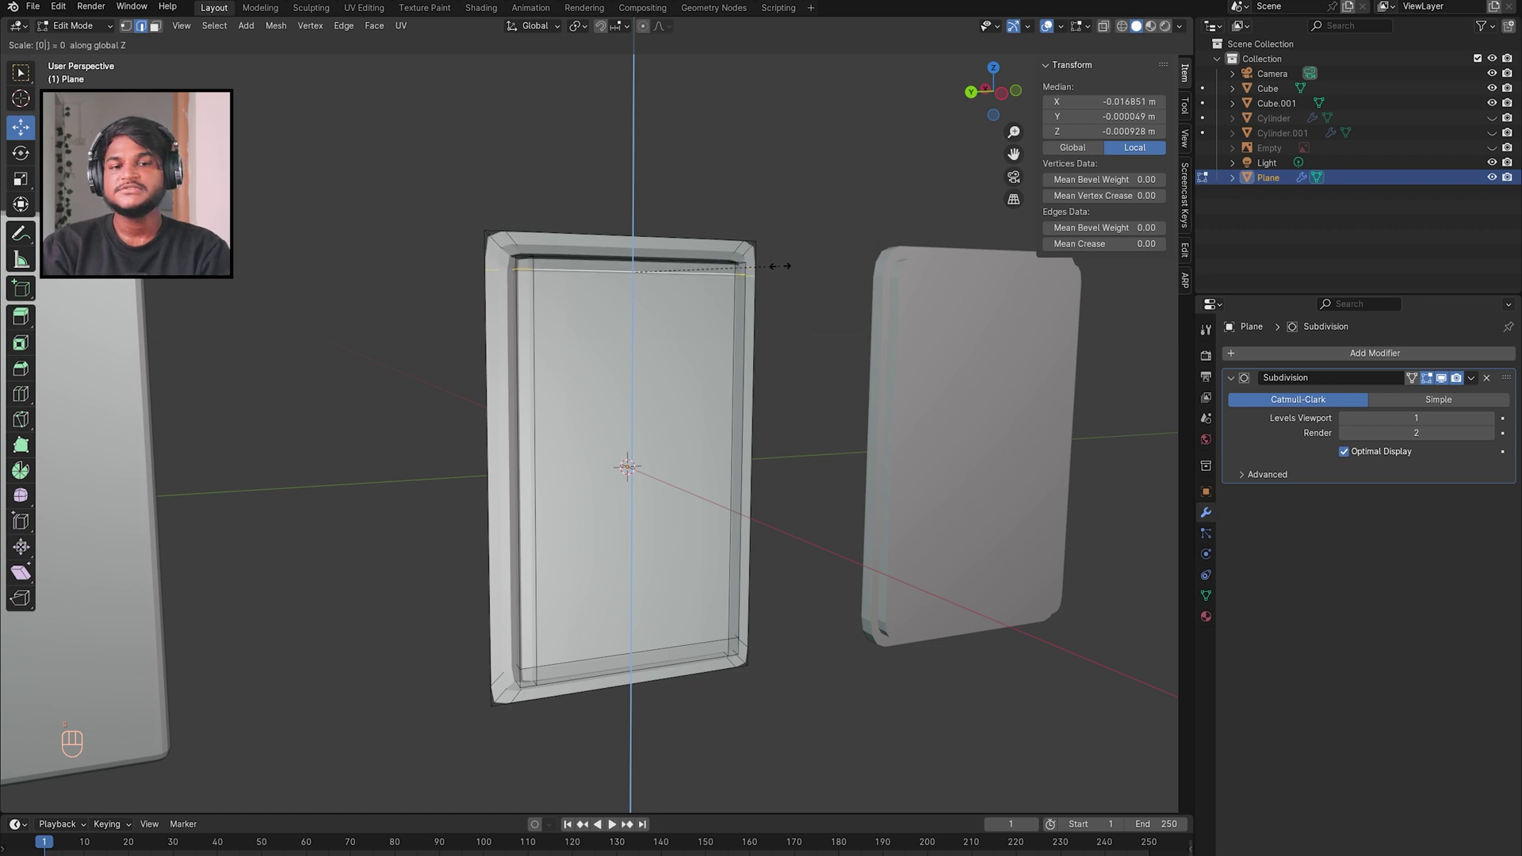
key("Return")
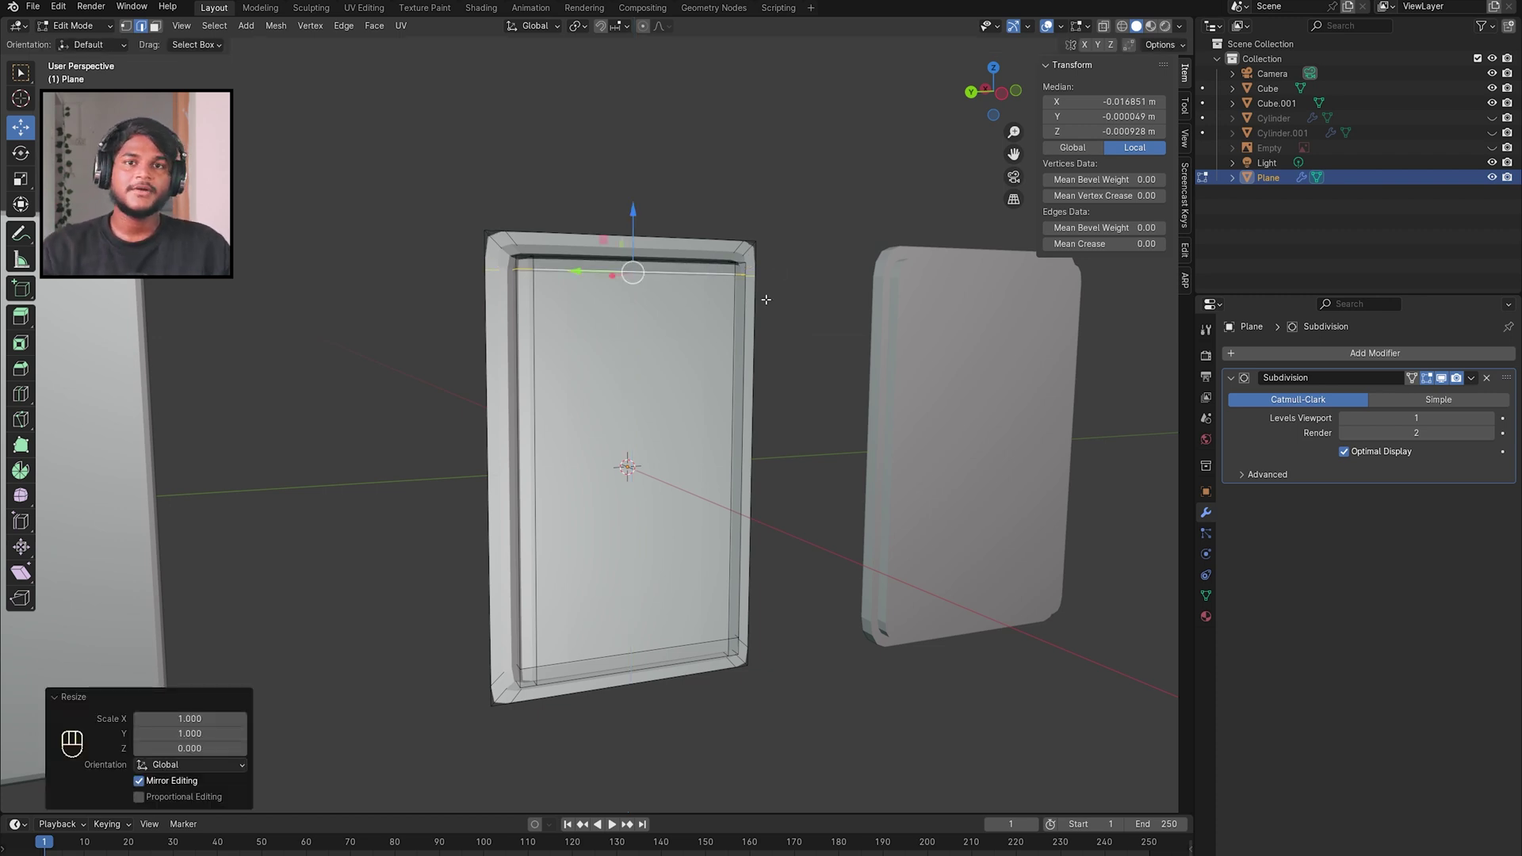
middle_click_drag(766, 299, 735, 303)
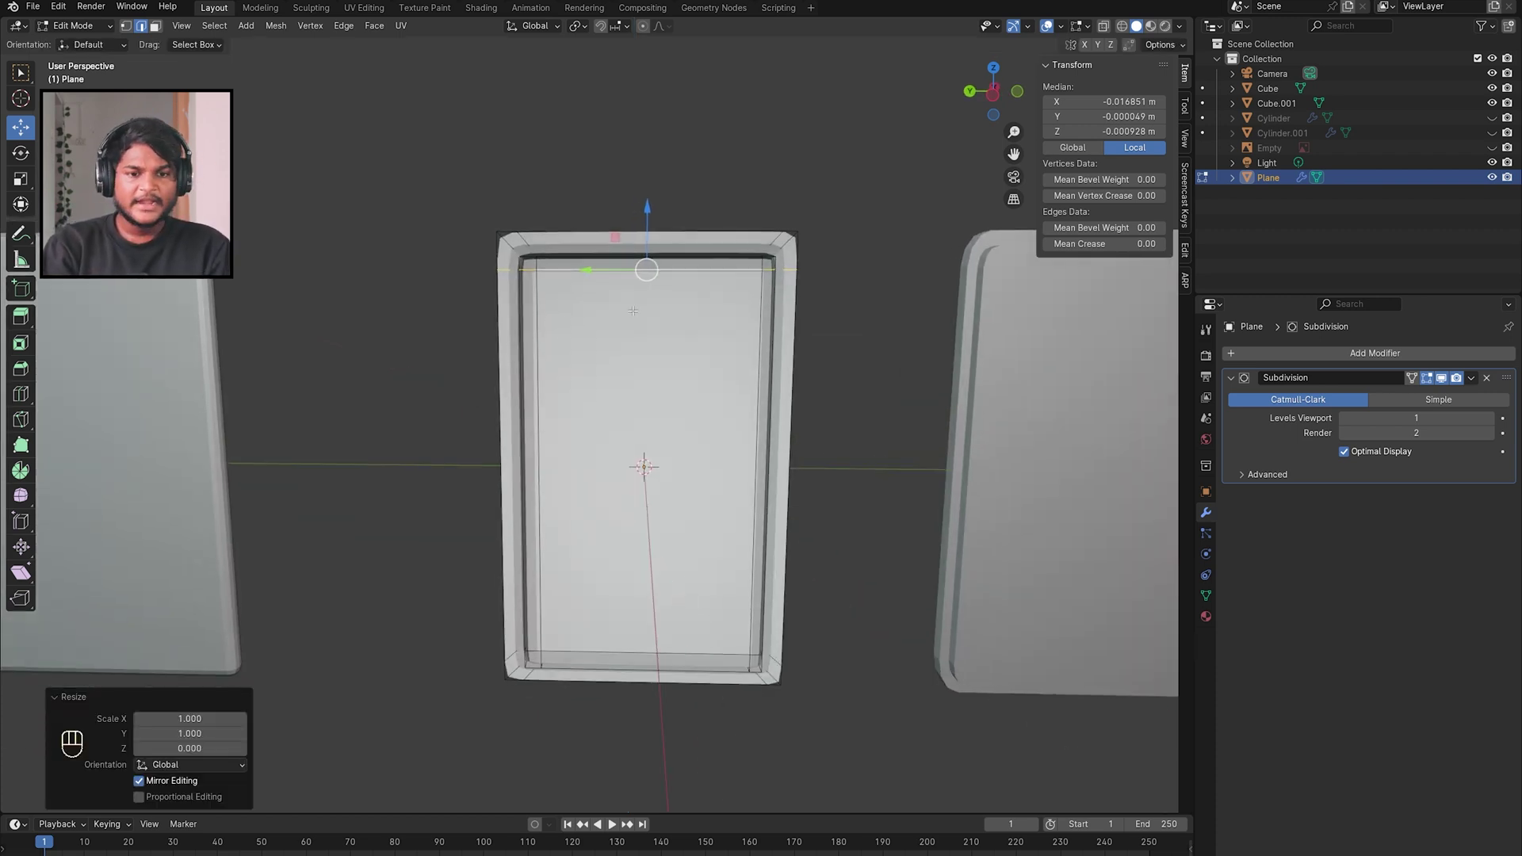
Step: Straighten the lower supporting edge loop of the recessed plate with a scale of 0 along Z
middle_click_drag(652, 658, 627, 656)
left_click(611, 655, "alt")
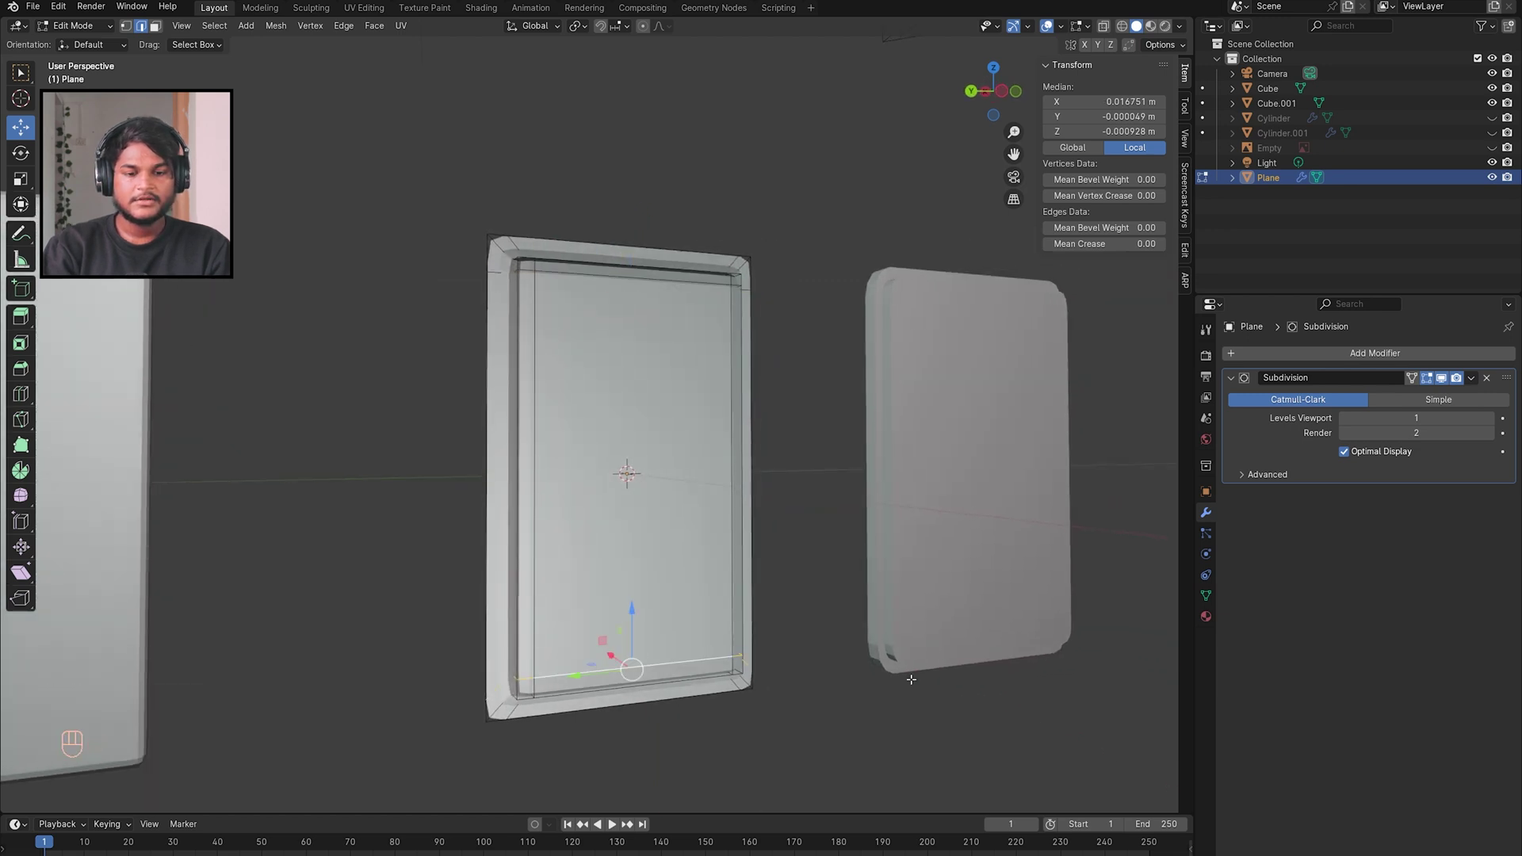
key("s")
key("z")
key("0")
key("Return")
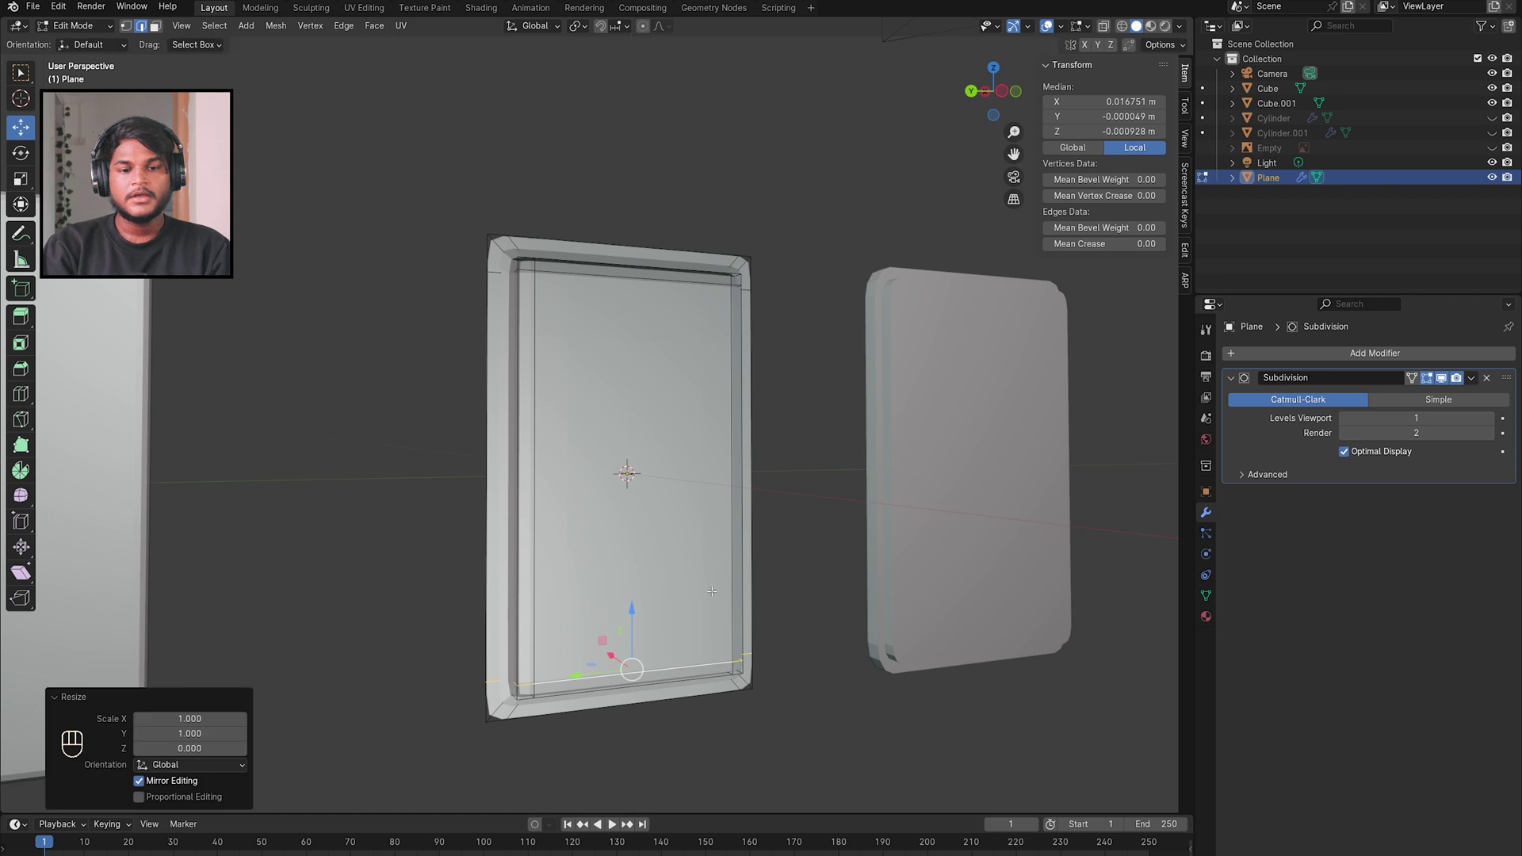
Step: Straighten the lengthwise supporting loop on the positive Y side of the plate's local space by scaling it to 0 along Y
left_click(537, 471, "alt")
middle_click_drag(536, 212, 566, 208)
middle_click_drag(608, 426, 713, 464)
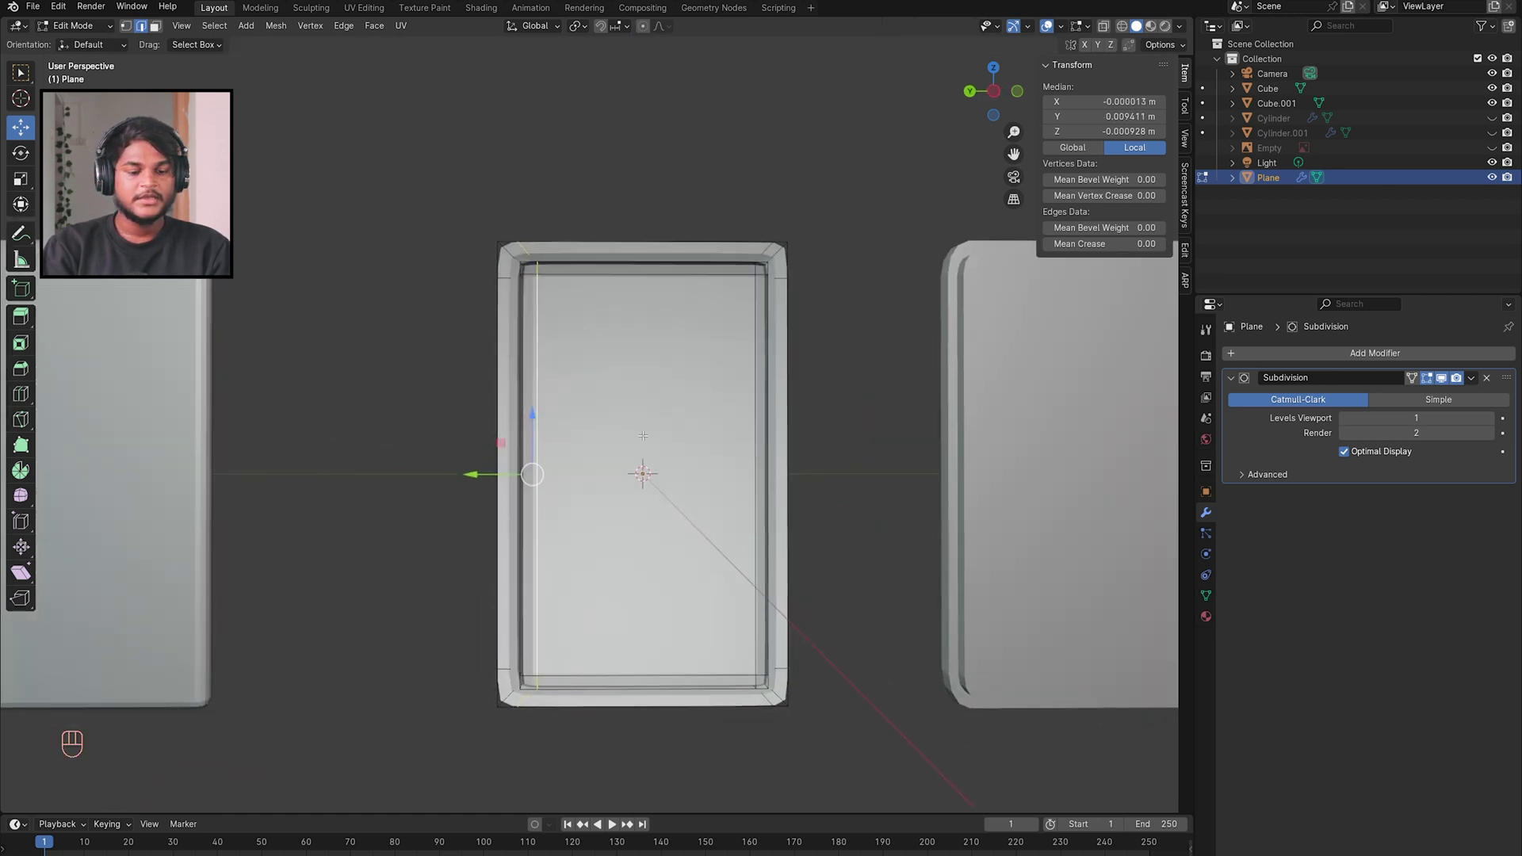
key("s")
key("y")
key("0")
key("Return")
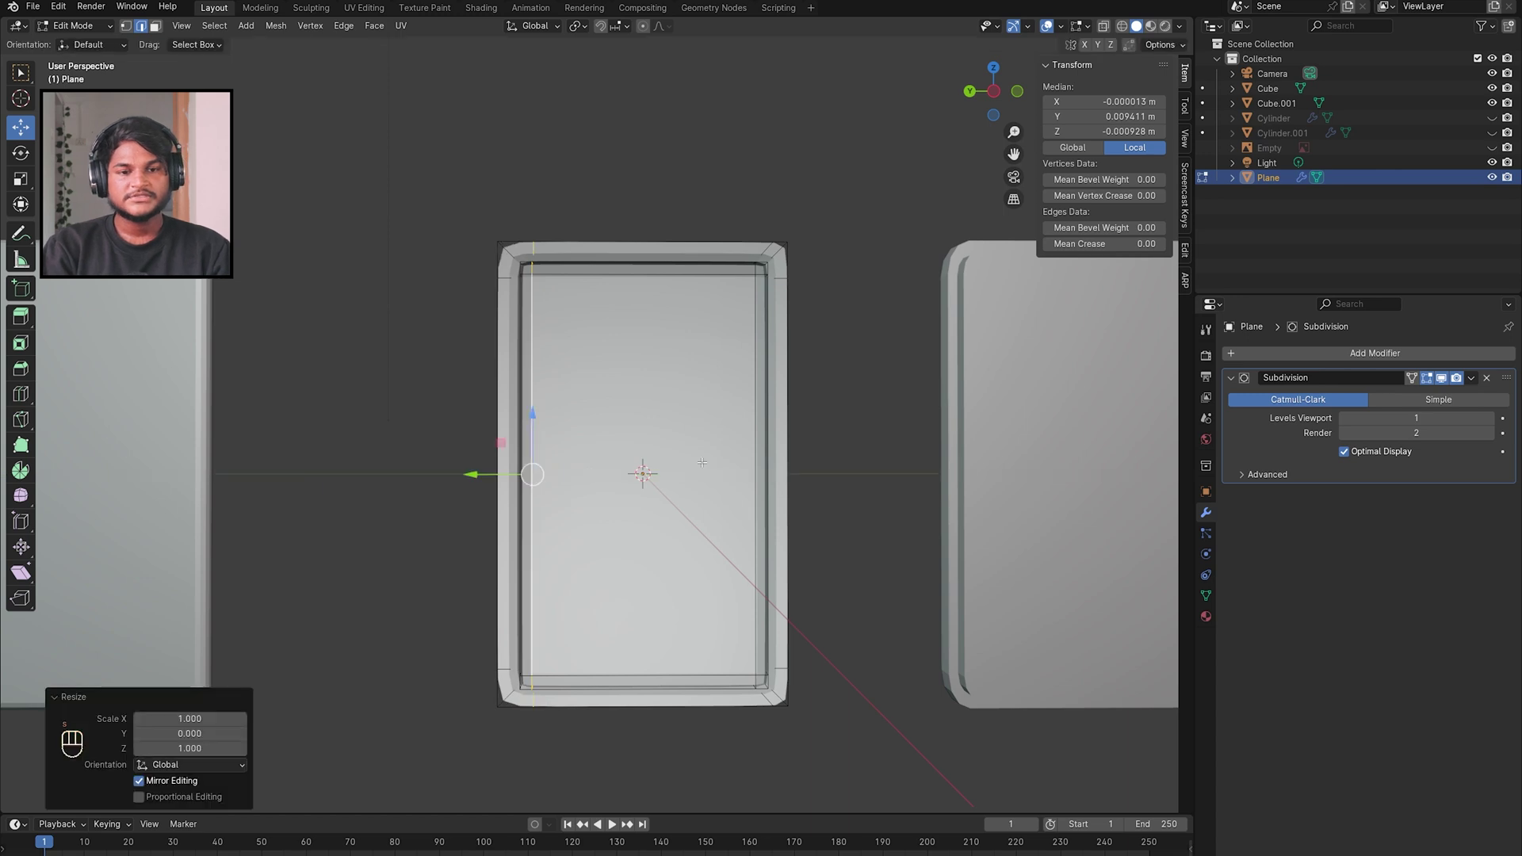
Step: Scale the opposite lengthwise supporting loop to 0 along Y so that it runs straight
left_click(754, 361, "alt")
key("s")
key("y")
key("0")
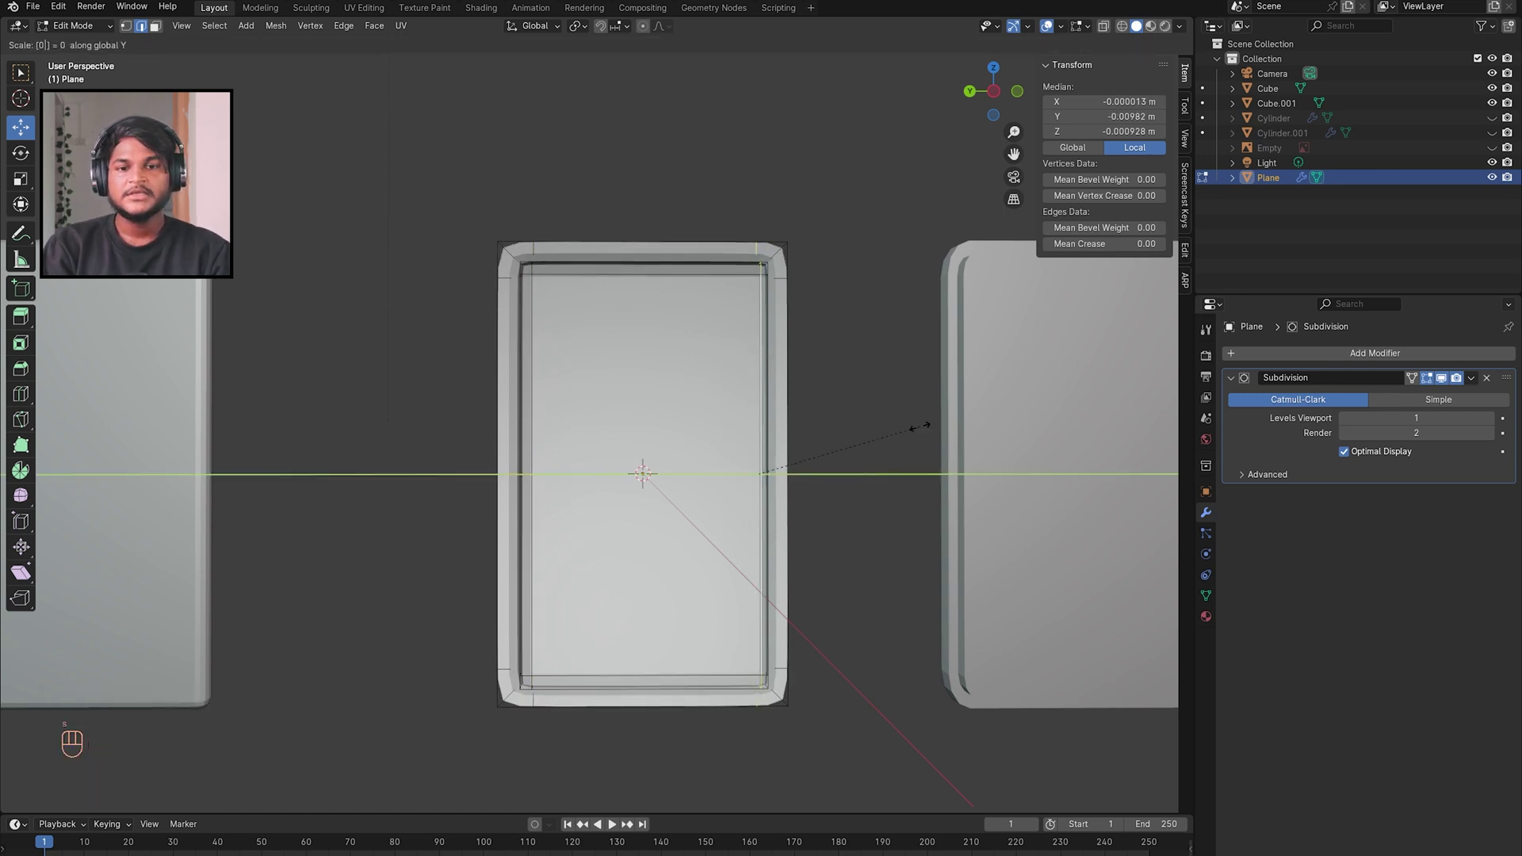
left_click(920, 427)
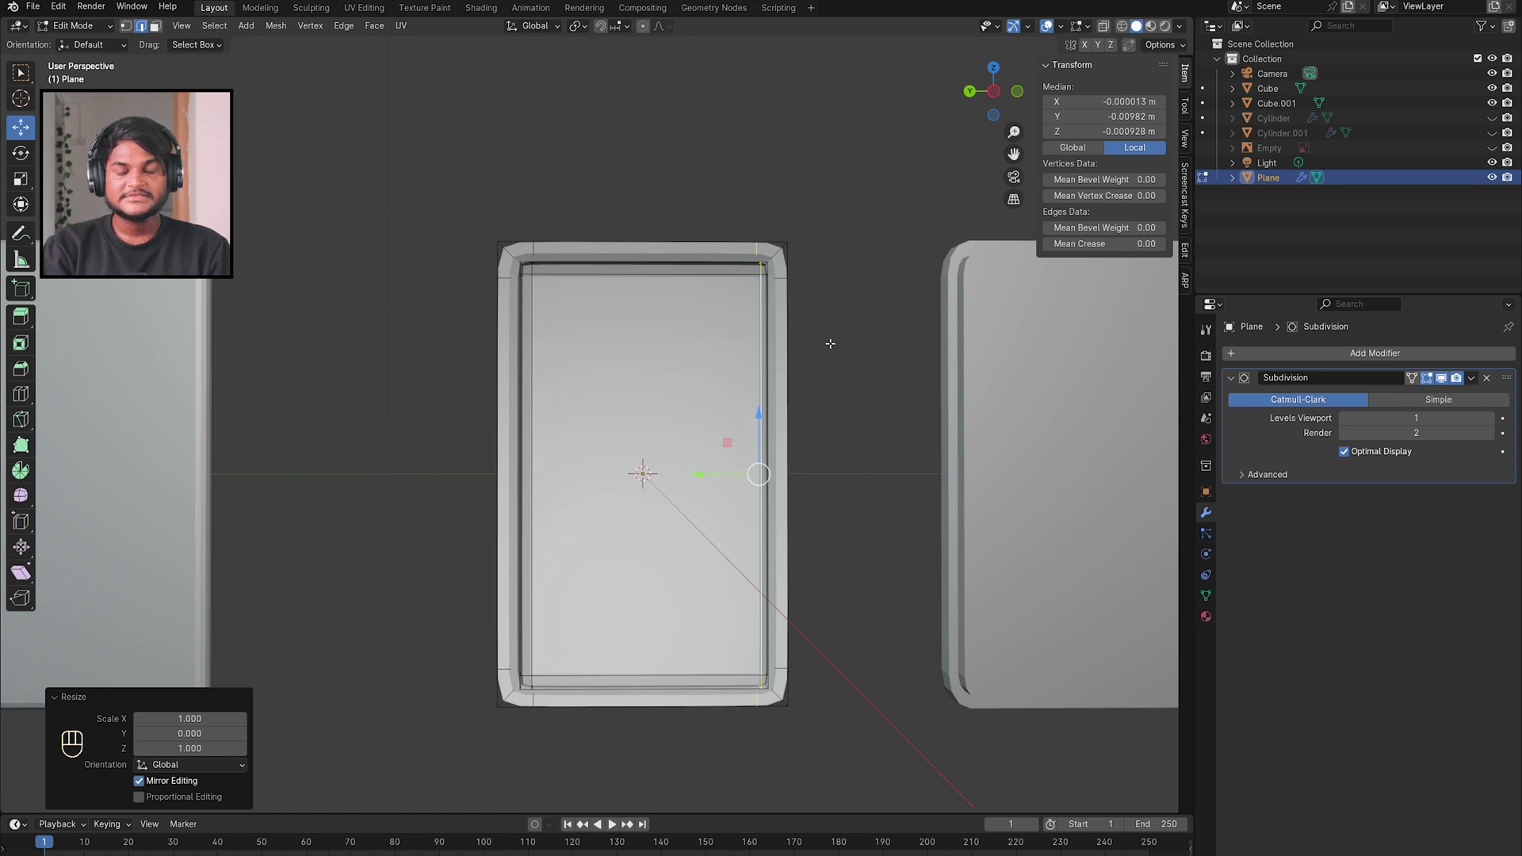
Step: Edge-slide both lengthwise supporting loops slightly towards the plate's centre, the second one by a factor of about 0.010
key("g")
key("g")
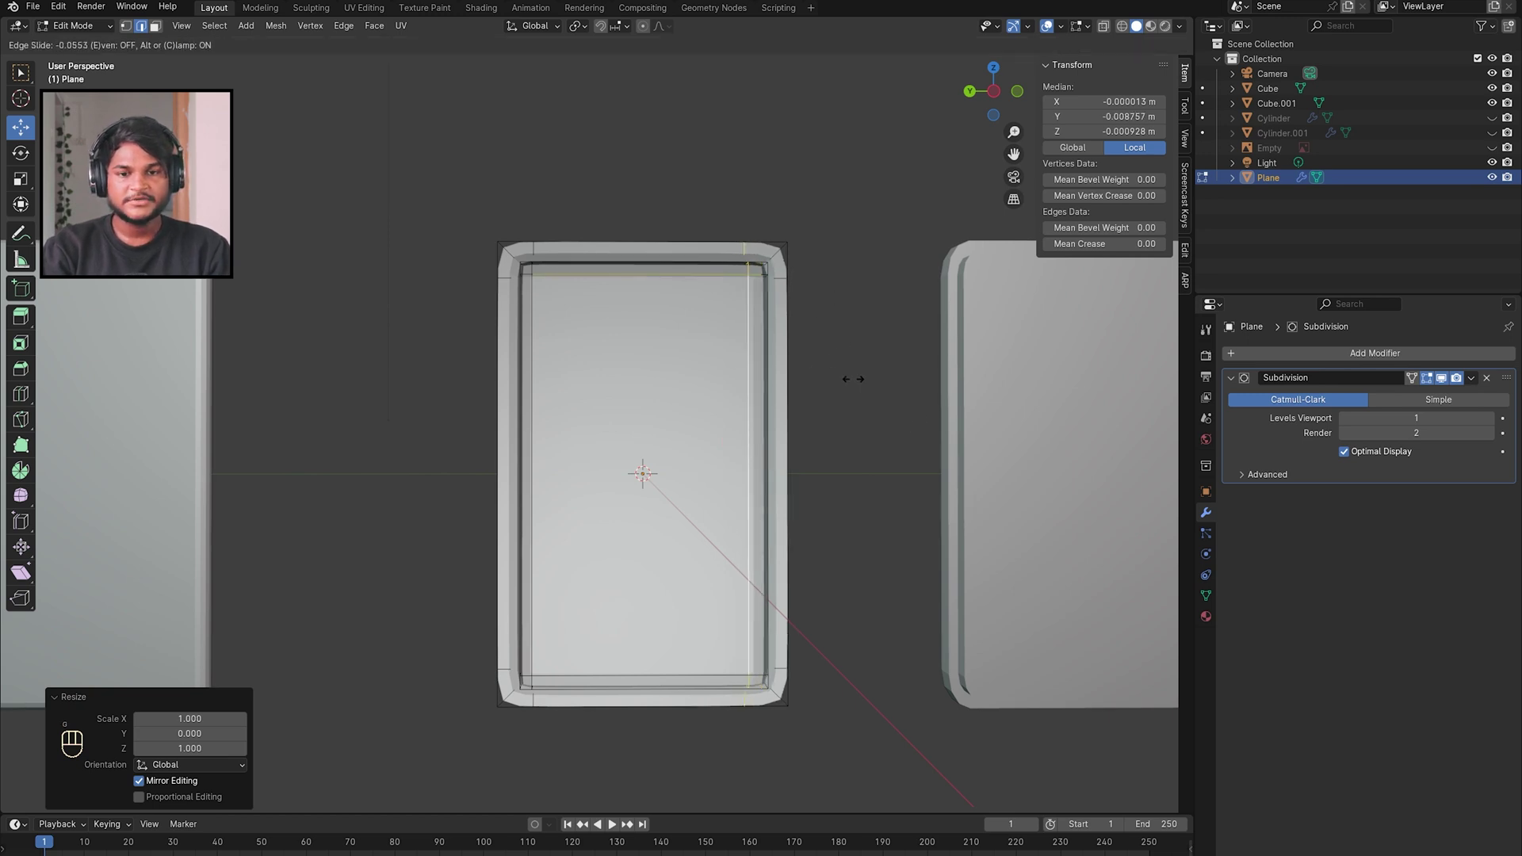
left_click(853, 379)
left_click(531, 470, "alt")
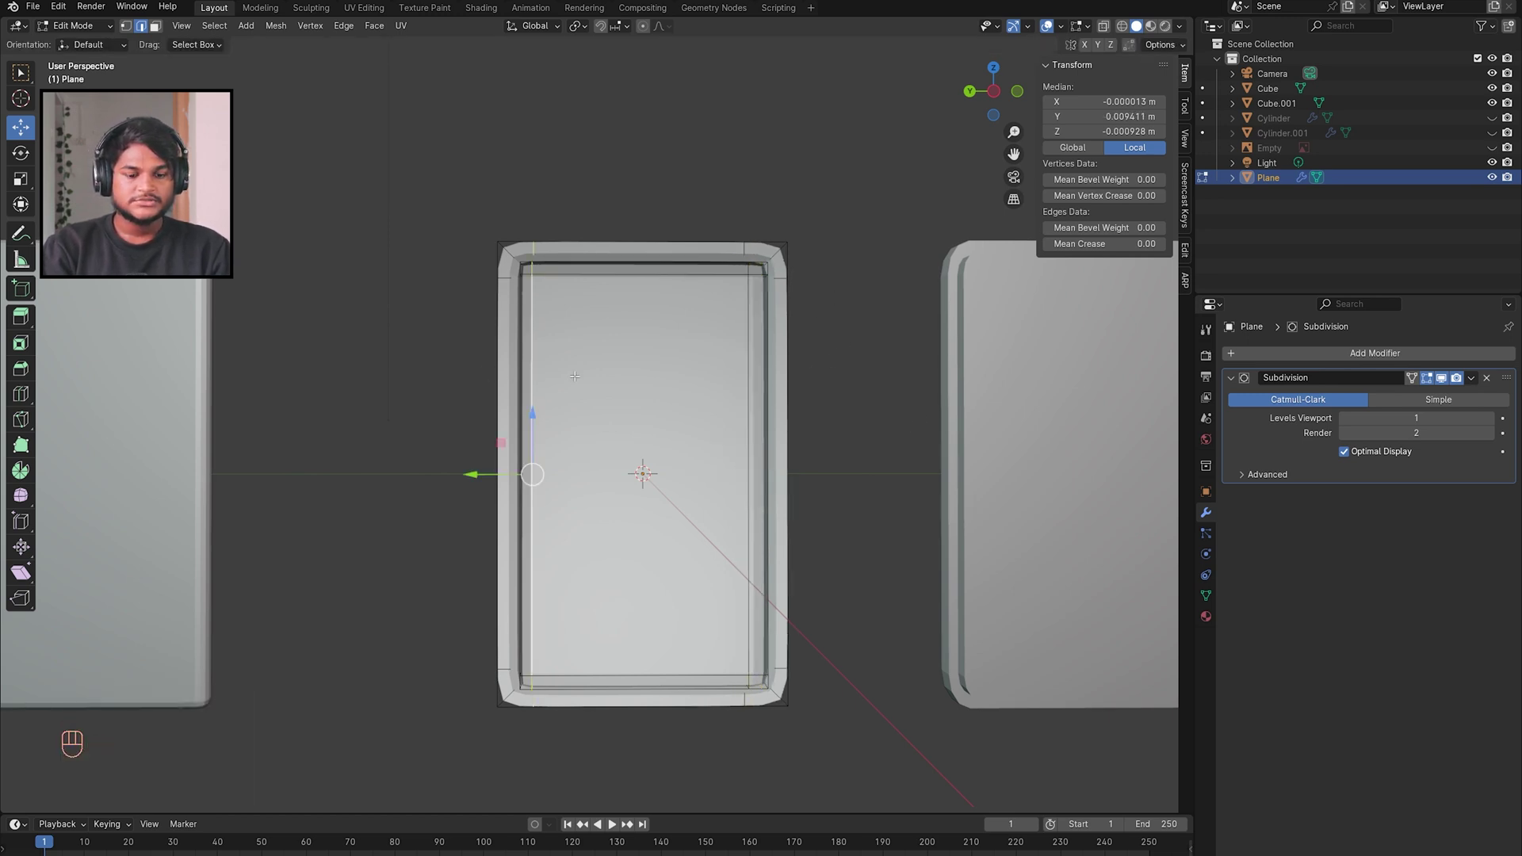
key("g")
key("g")
left_click(593, 377)
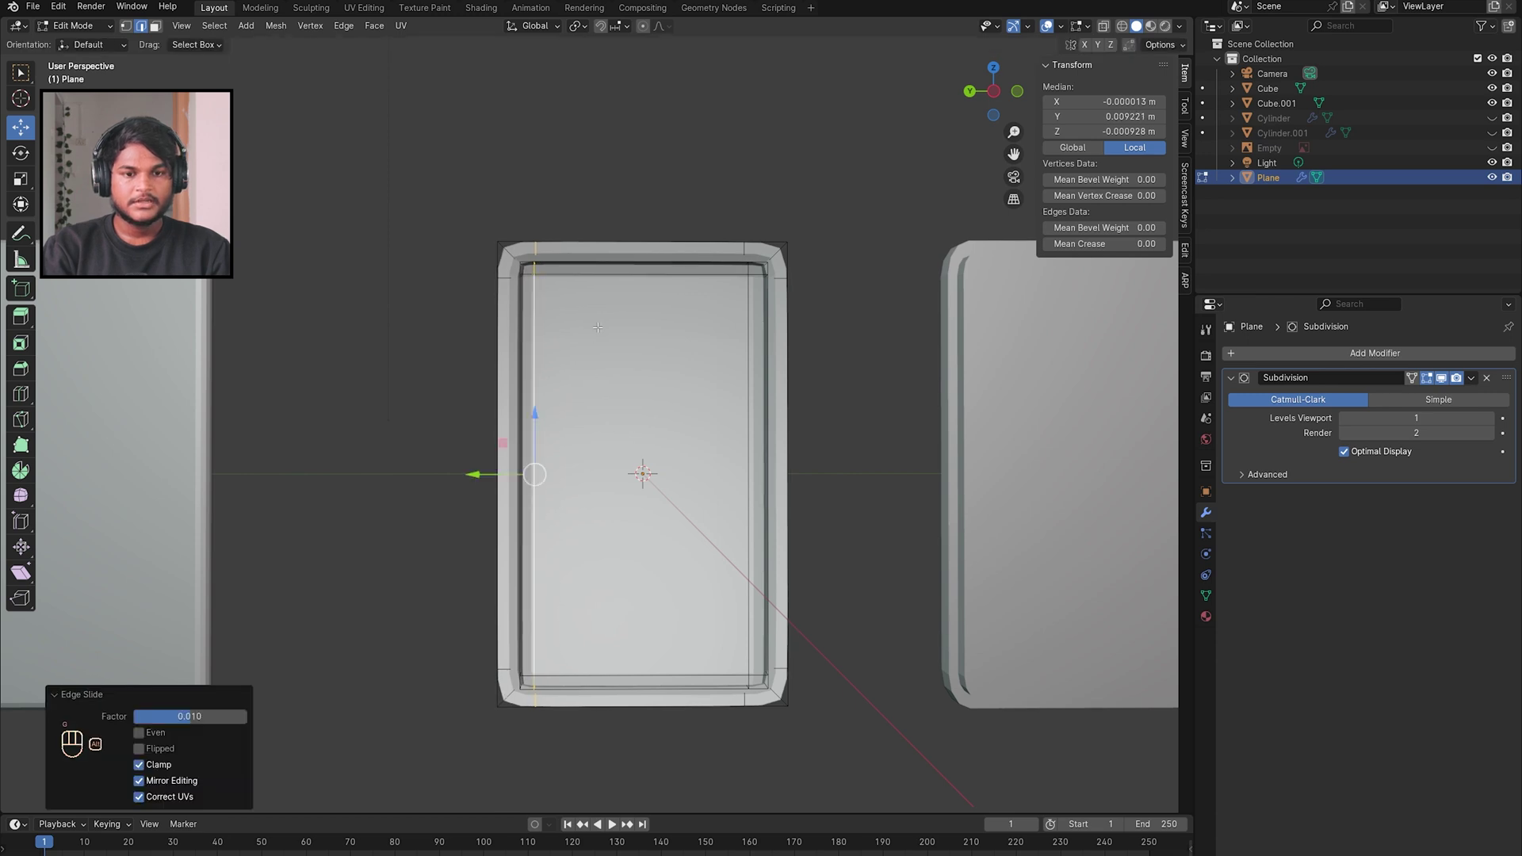
Step: Edge-slide the upper and lower supporting loops slightly inward, the upper one by a factor of about 0.0115
left_click(615, 277, "alt")
key("g")
key("g")
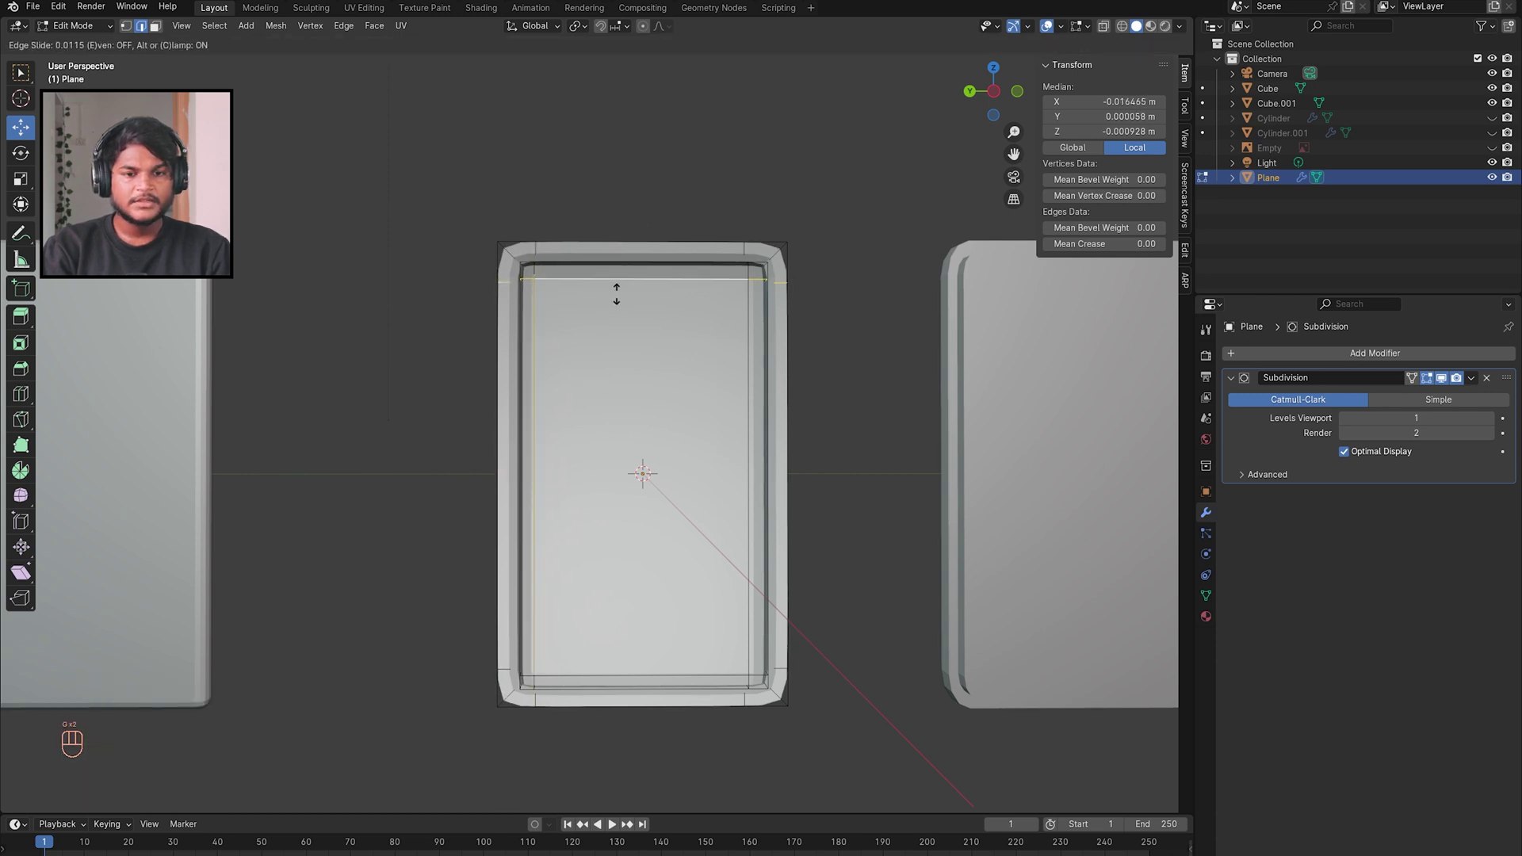
left_click(616, 292)
left_click(555, 668, "alt")
key("g")
key("g")
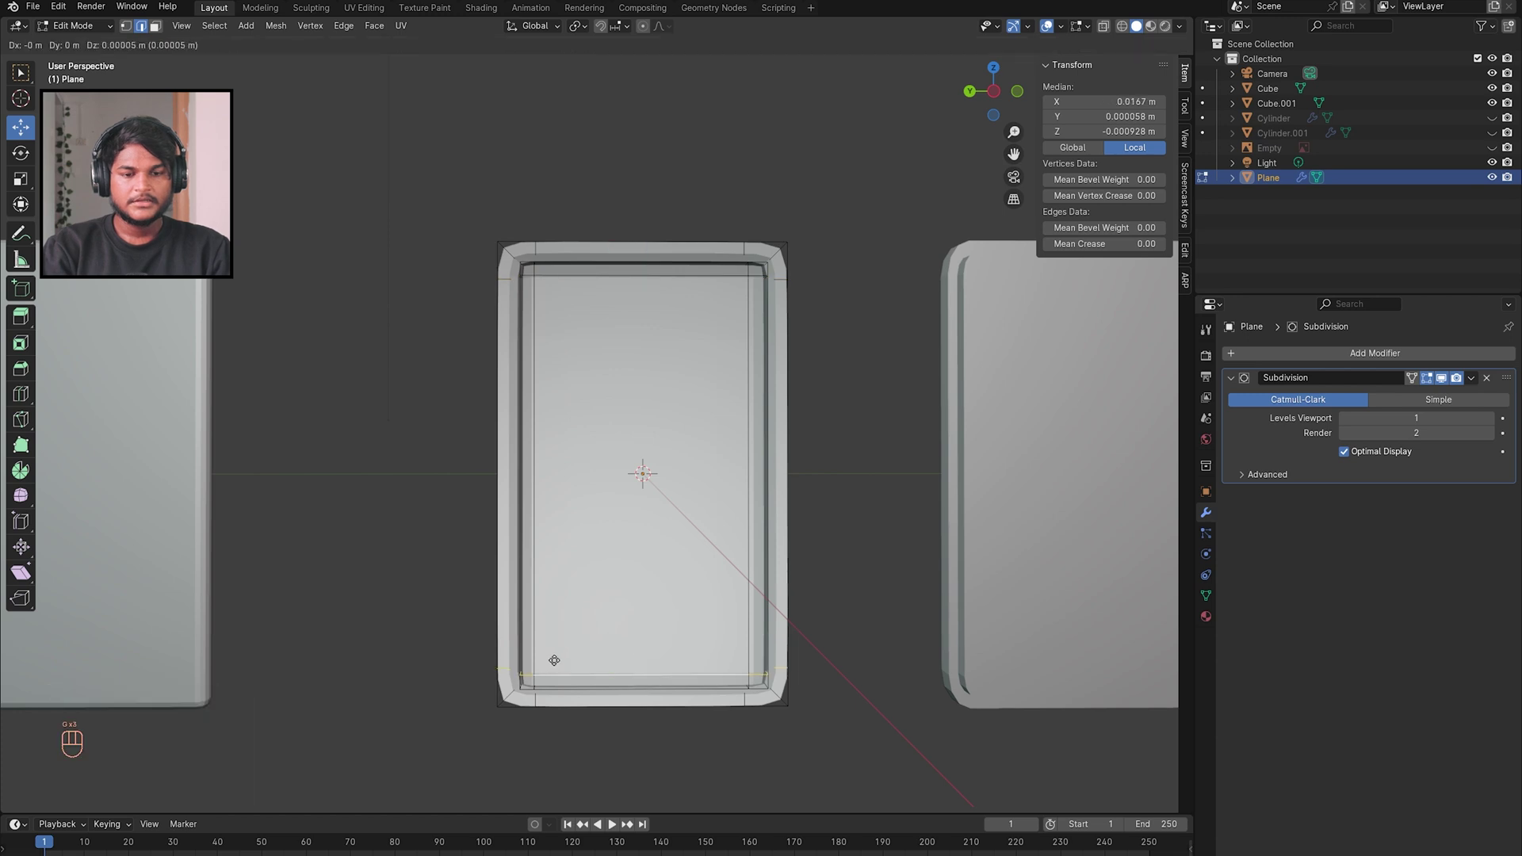
left_click(552, 657)
Step: Return to Object Mode, look at the plane straight from the side, and raise its viewport subdivision level to 2
middle_click_drag(553, 657, 603, 650)
key("Tab")
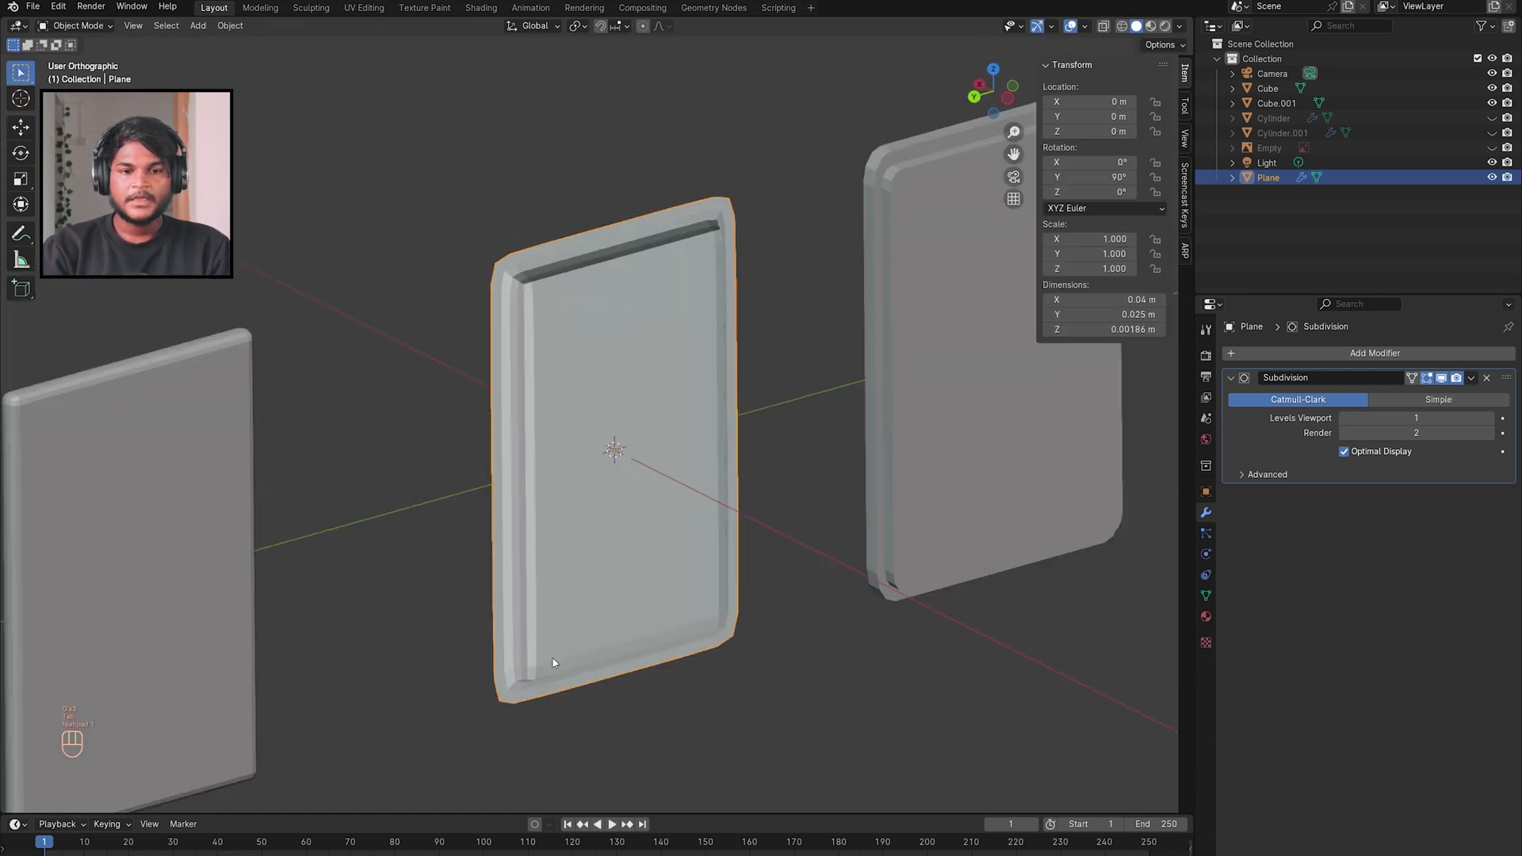
key("KP_1")
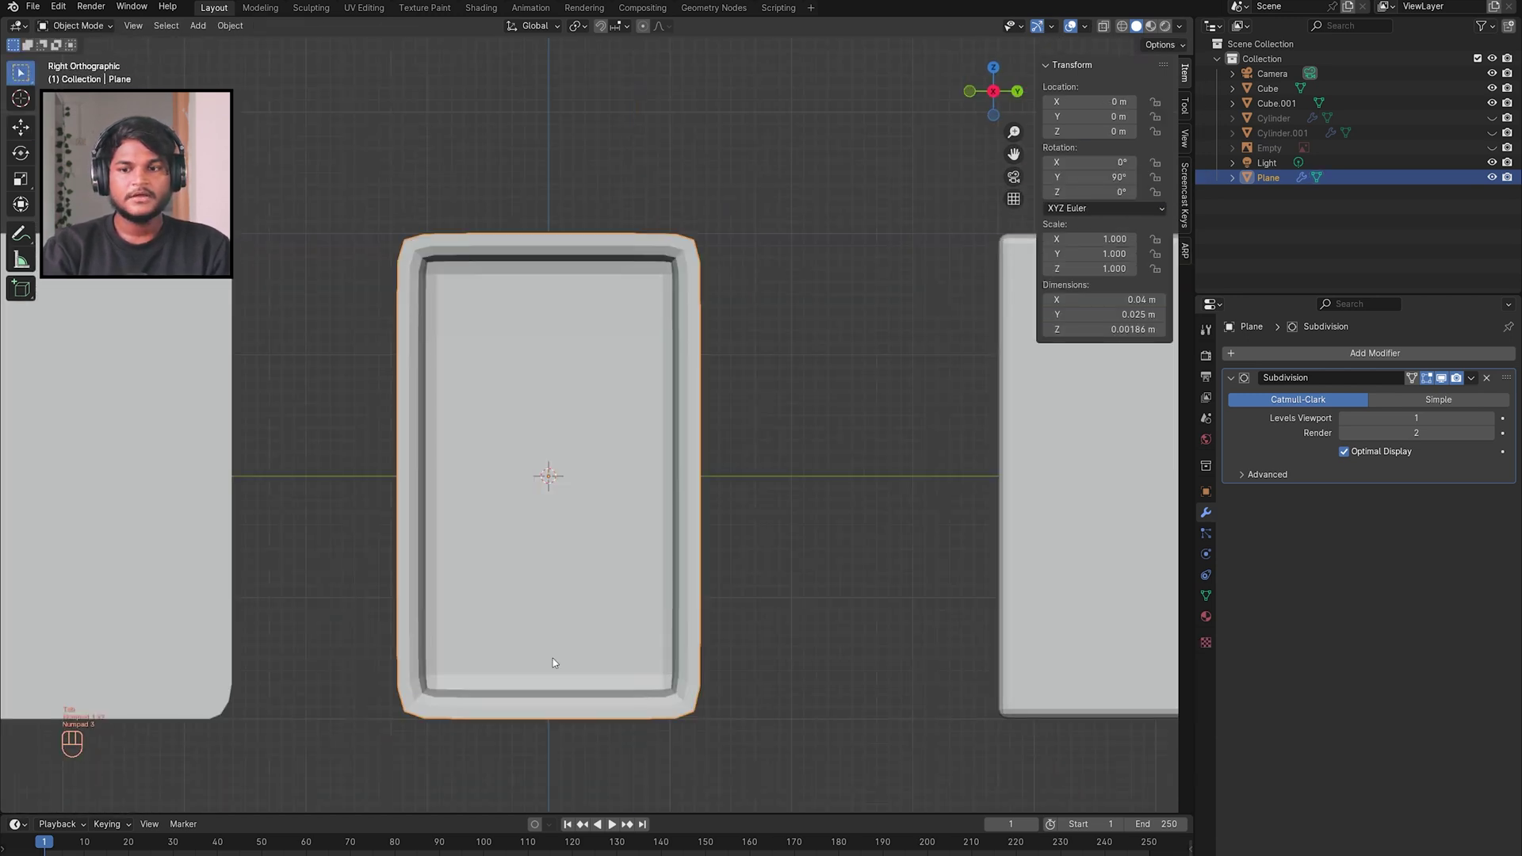
left_click(1491, 420)
left_click(906, 382)
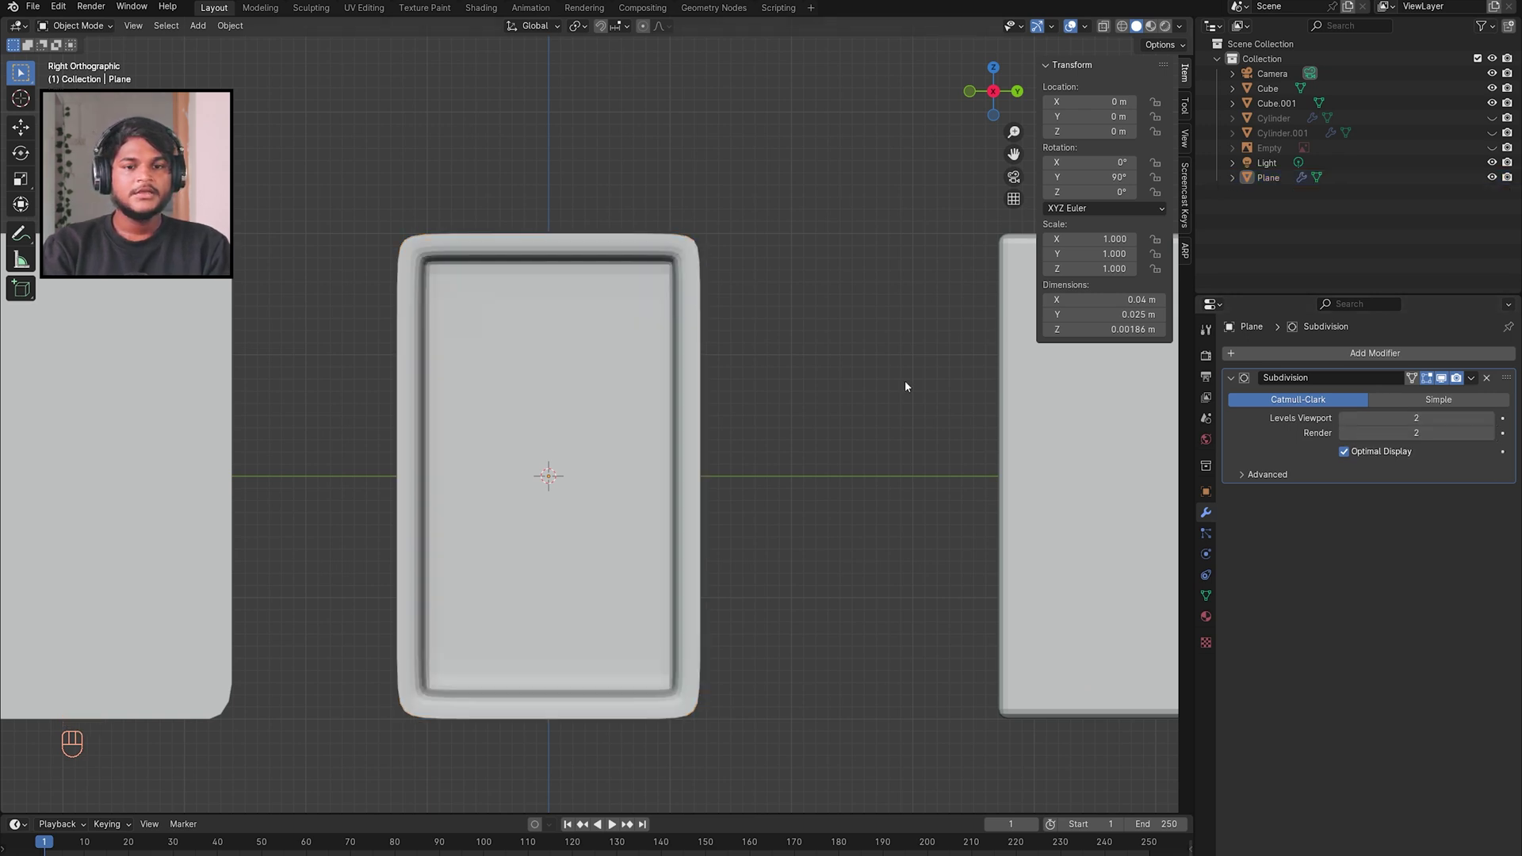
Step: Compare the subdivided plane with the two bevelled blocks in the right orthographic view
key("KP_5")
key("KP_1")
key("KP_3")
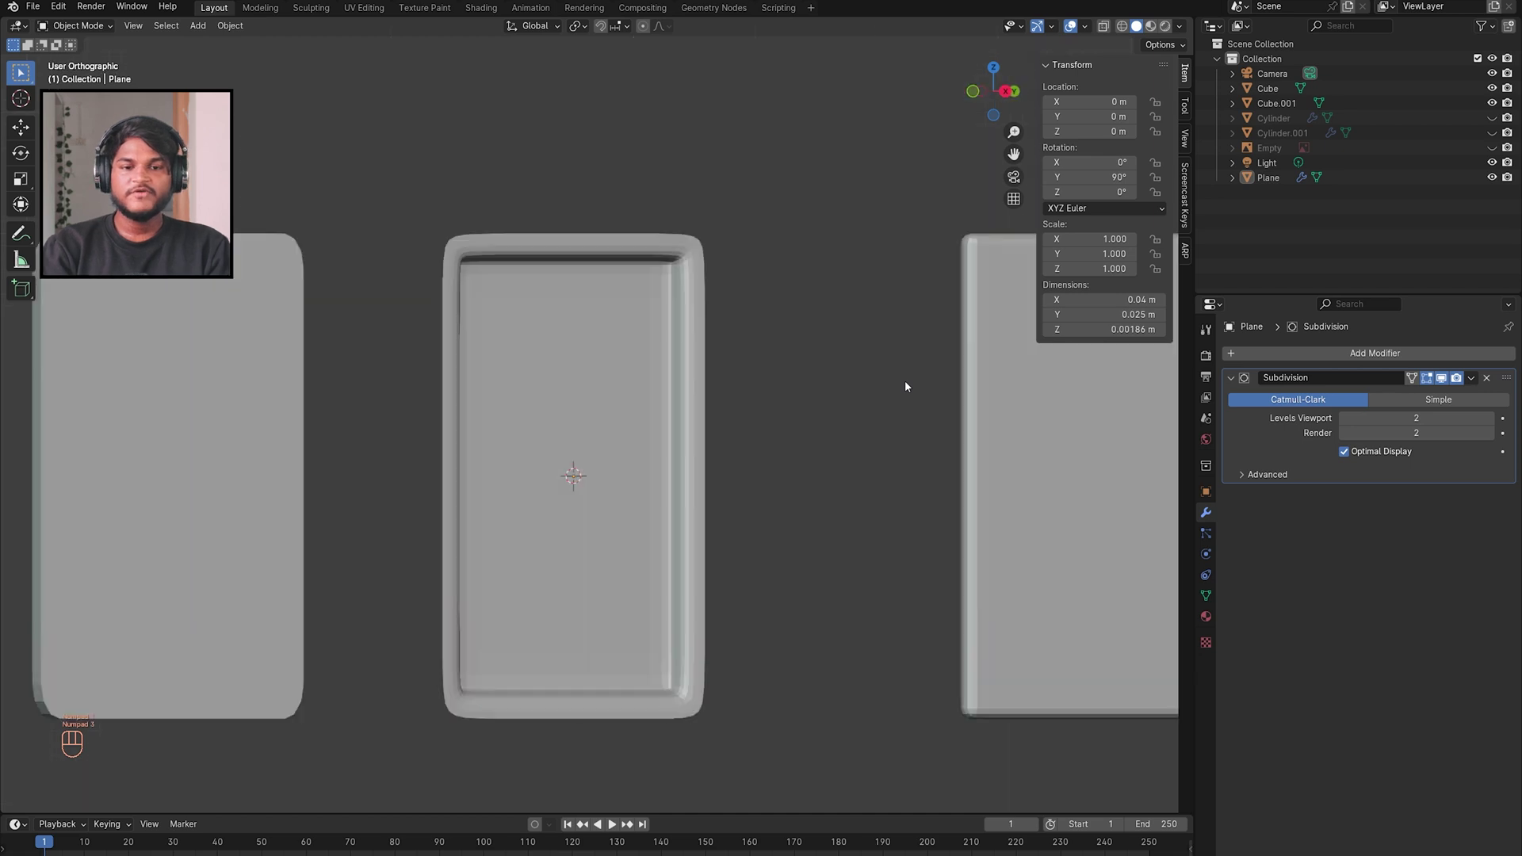
scroll(905, 380, "down", 3)
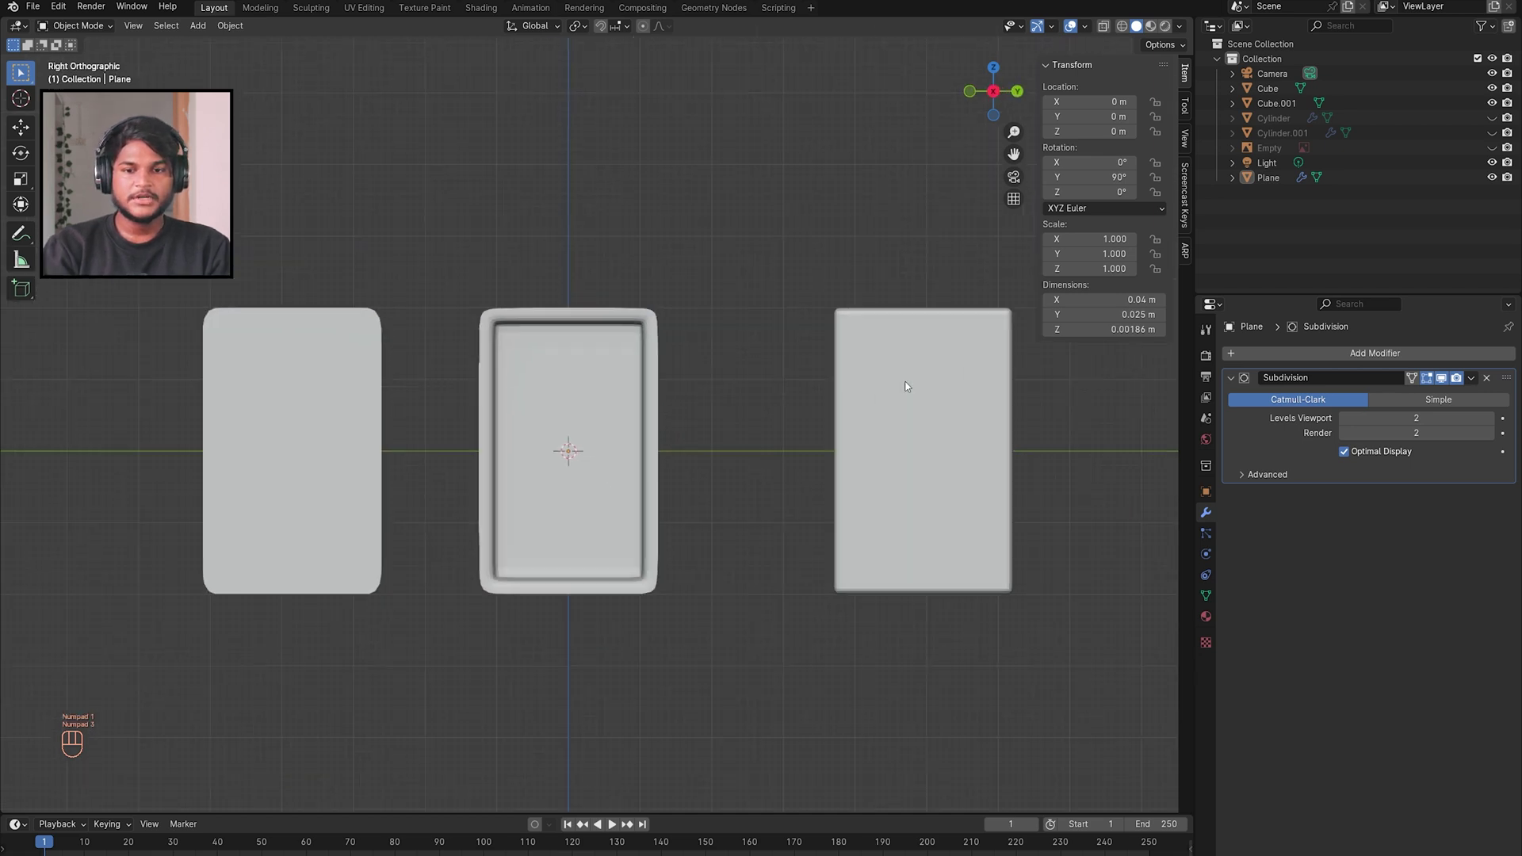
left_click(316, 371)
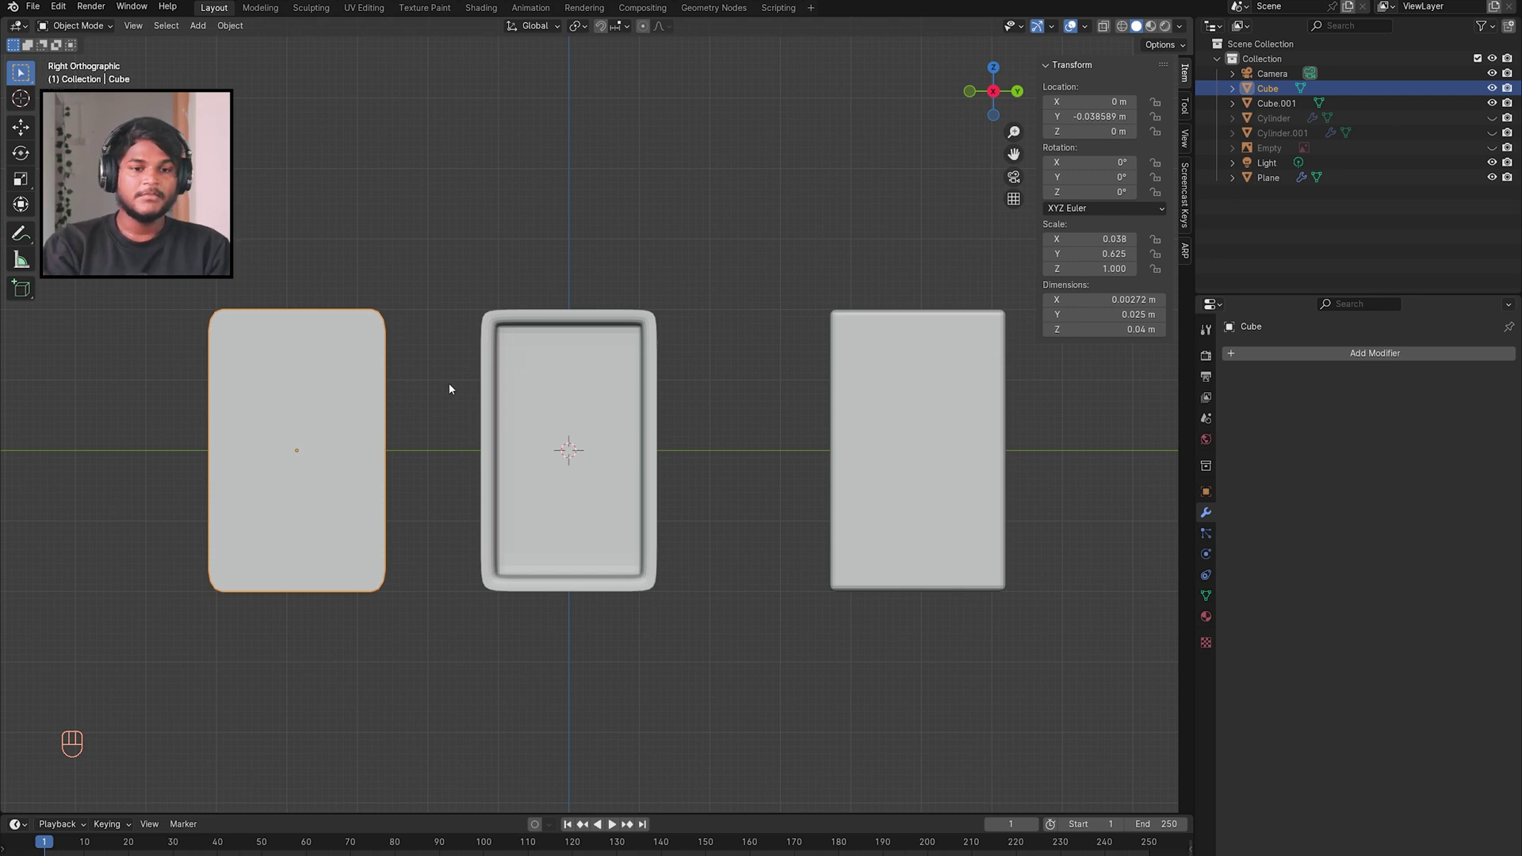
left_click(911, 391)
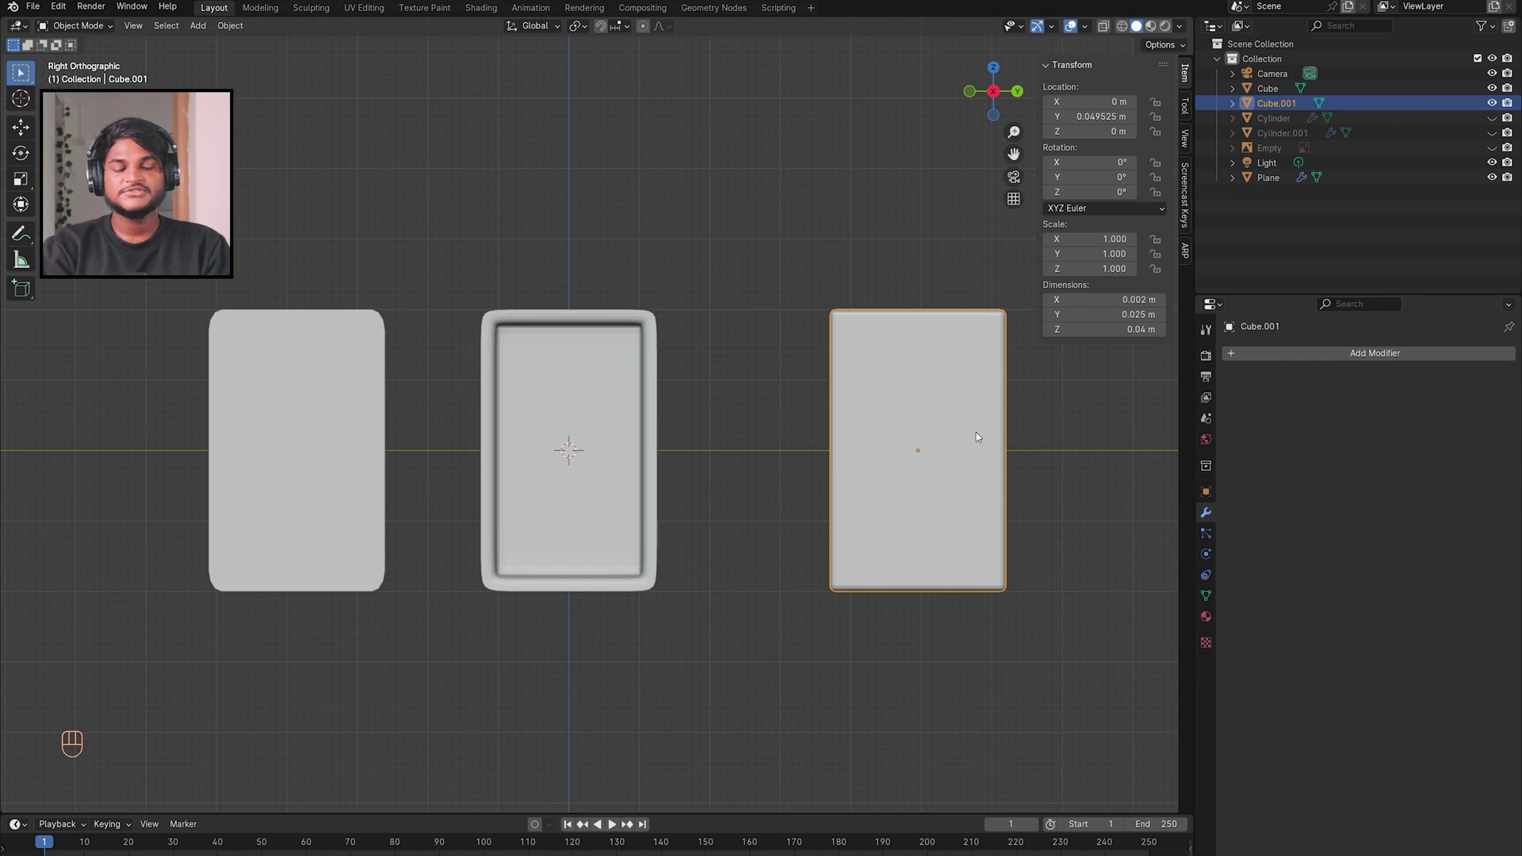
key("Tab")
key("ctrl+r")
key("Tab")
left_click(587, 403)
key("Tab")
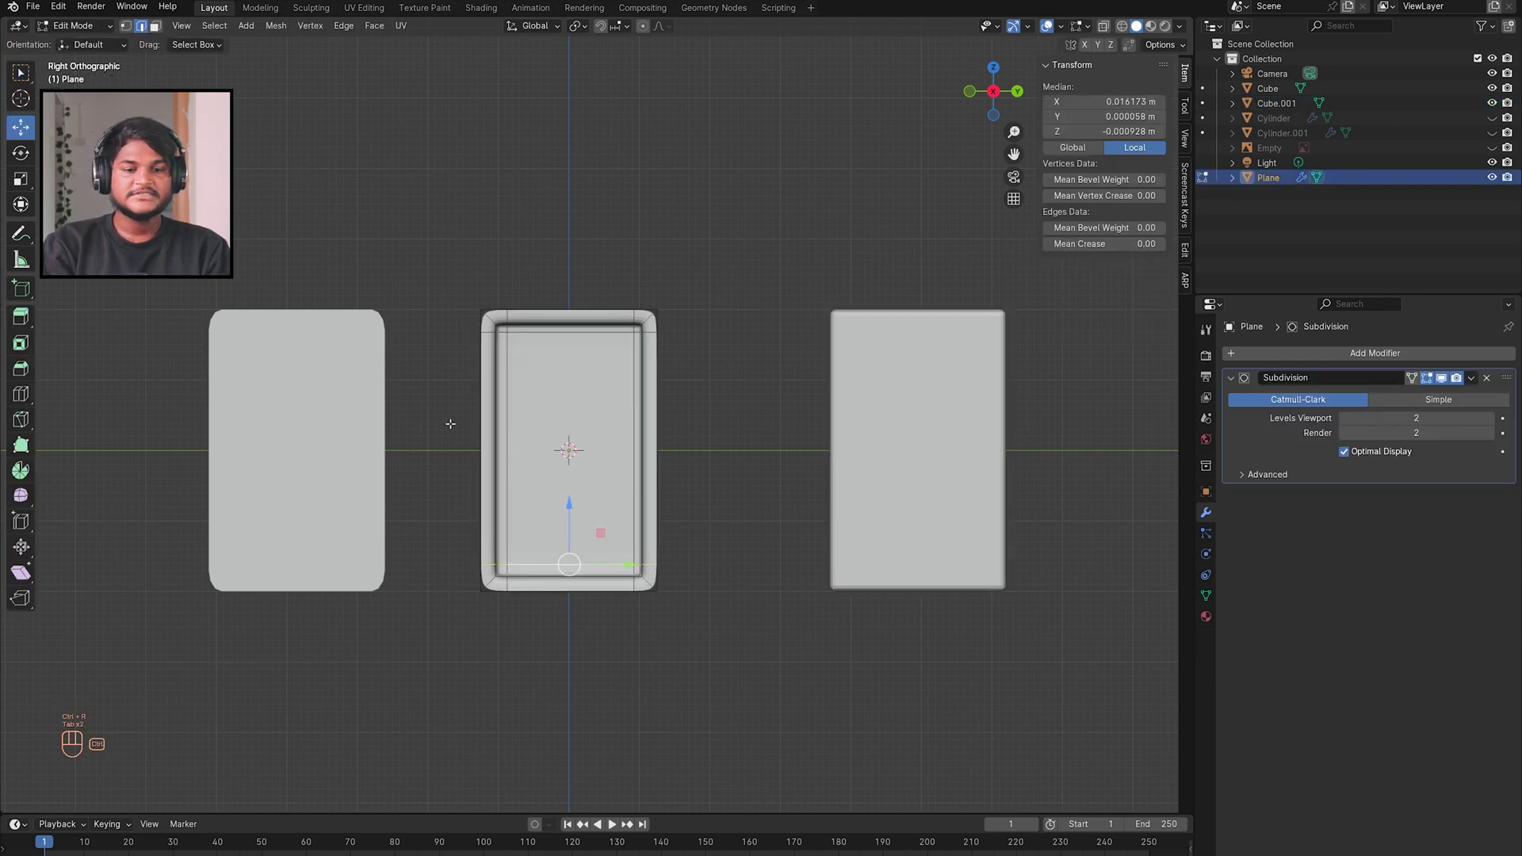
key("ctrl+r")
left_click(503, 408)
right_click(503, 408)
key("Tab")
Step: Switch to the reference image board and examine the rows and columns of the biscuit's waffle grid, then return to Blender
middle_click_drag(698, 483, 706, 488)
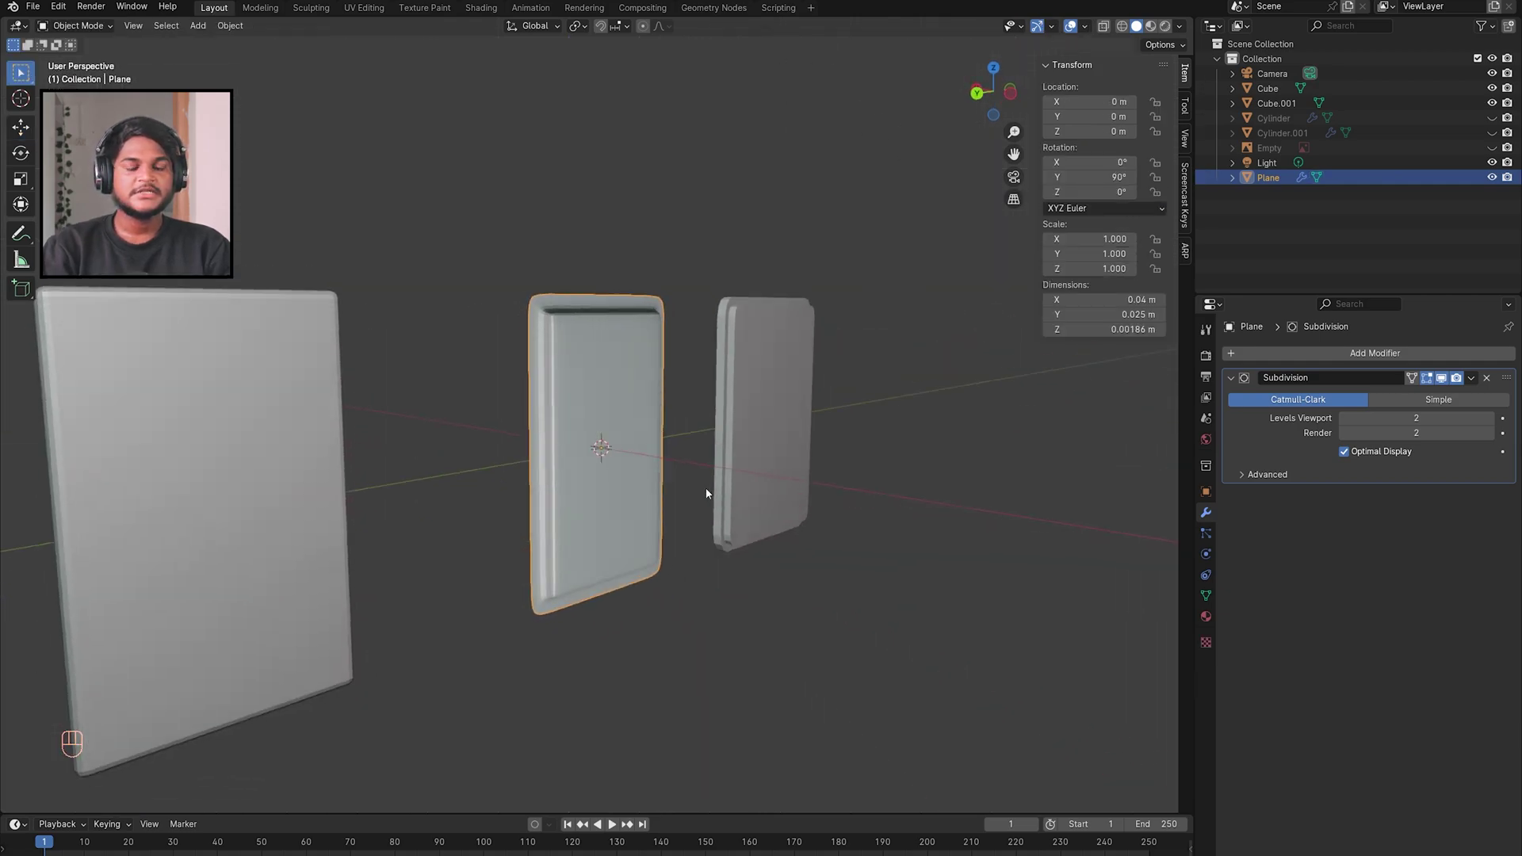
key("alt+Tab")
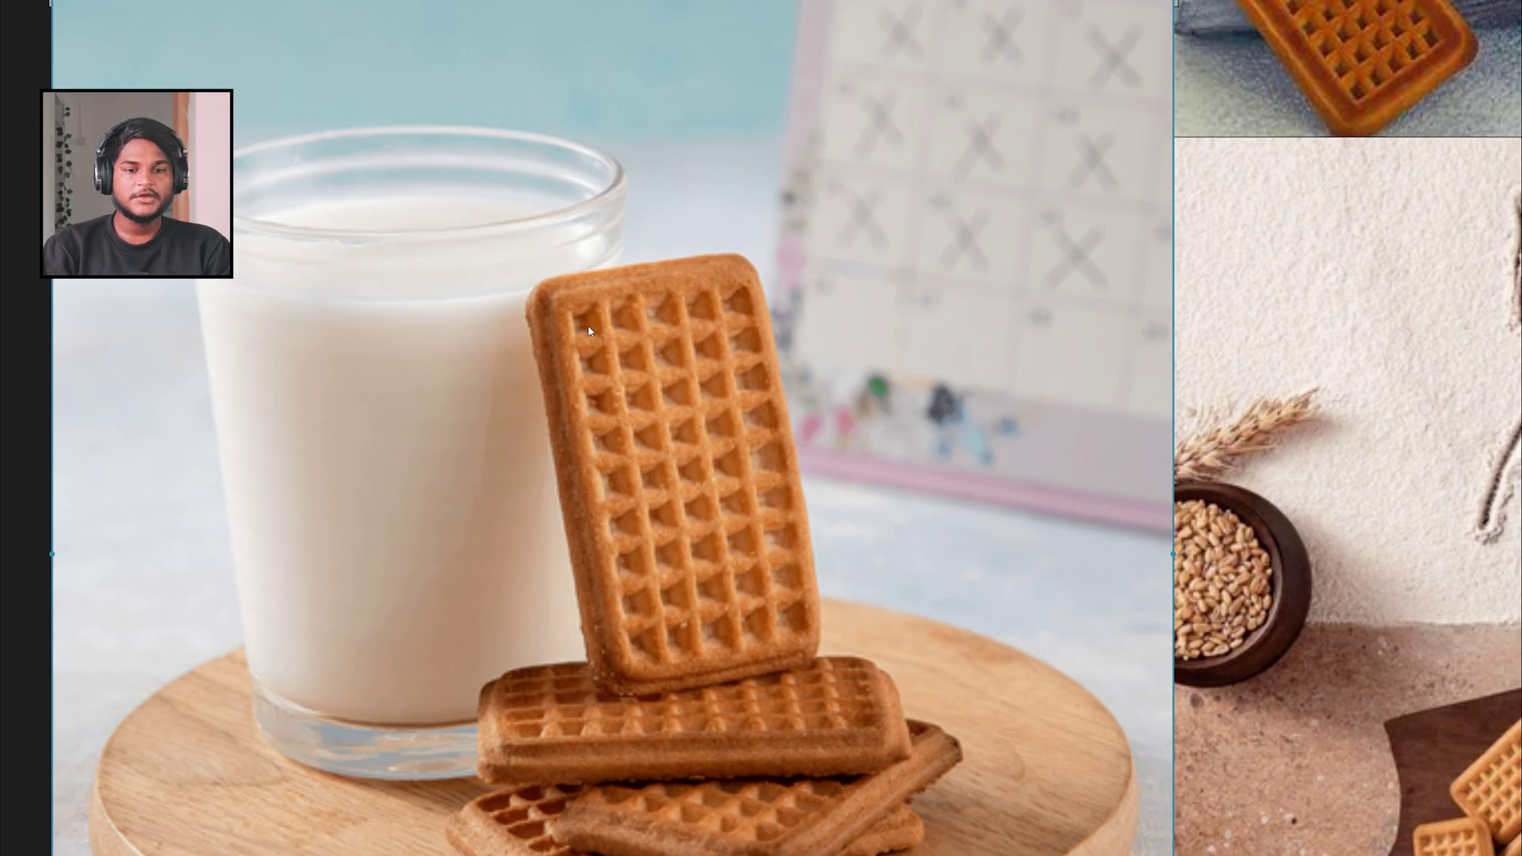
key("alt+Tab")
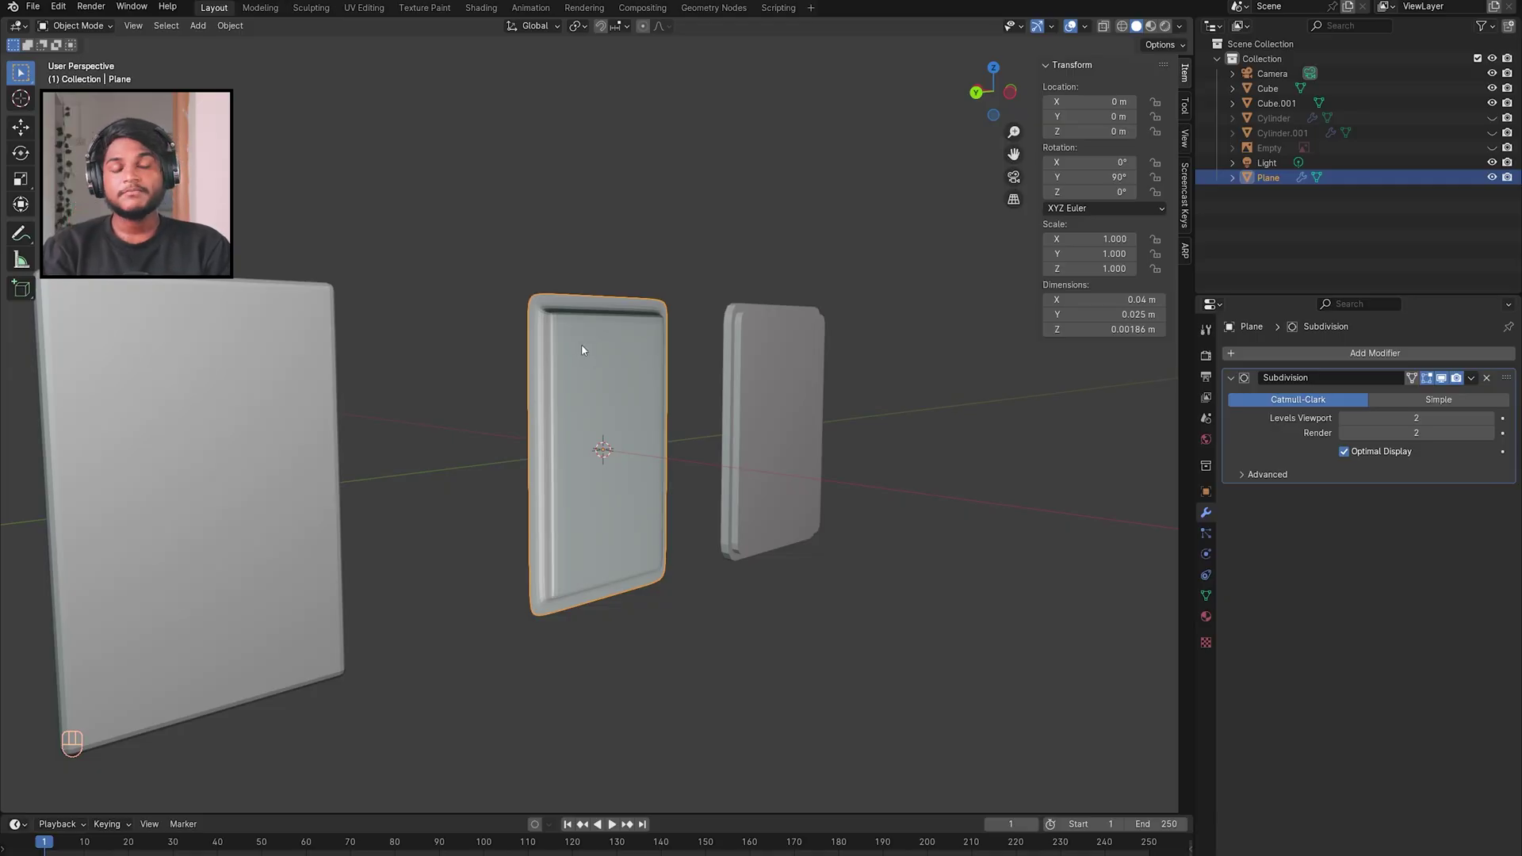
key("alt+Tab")
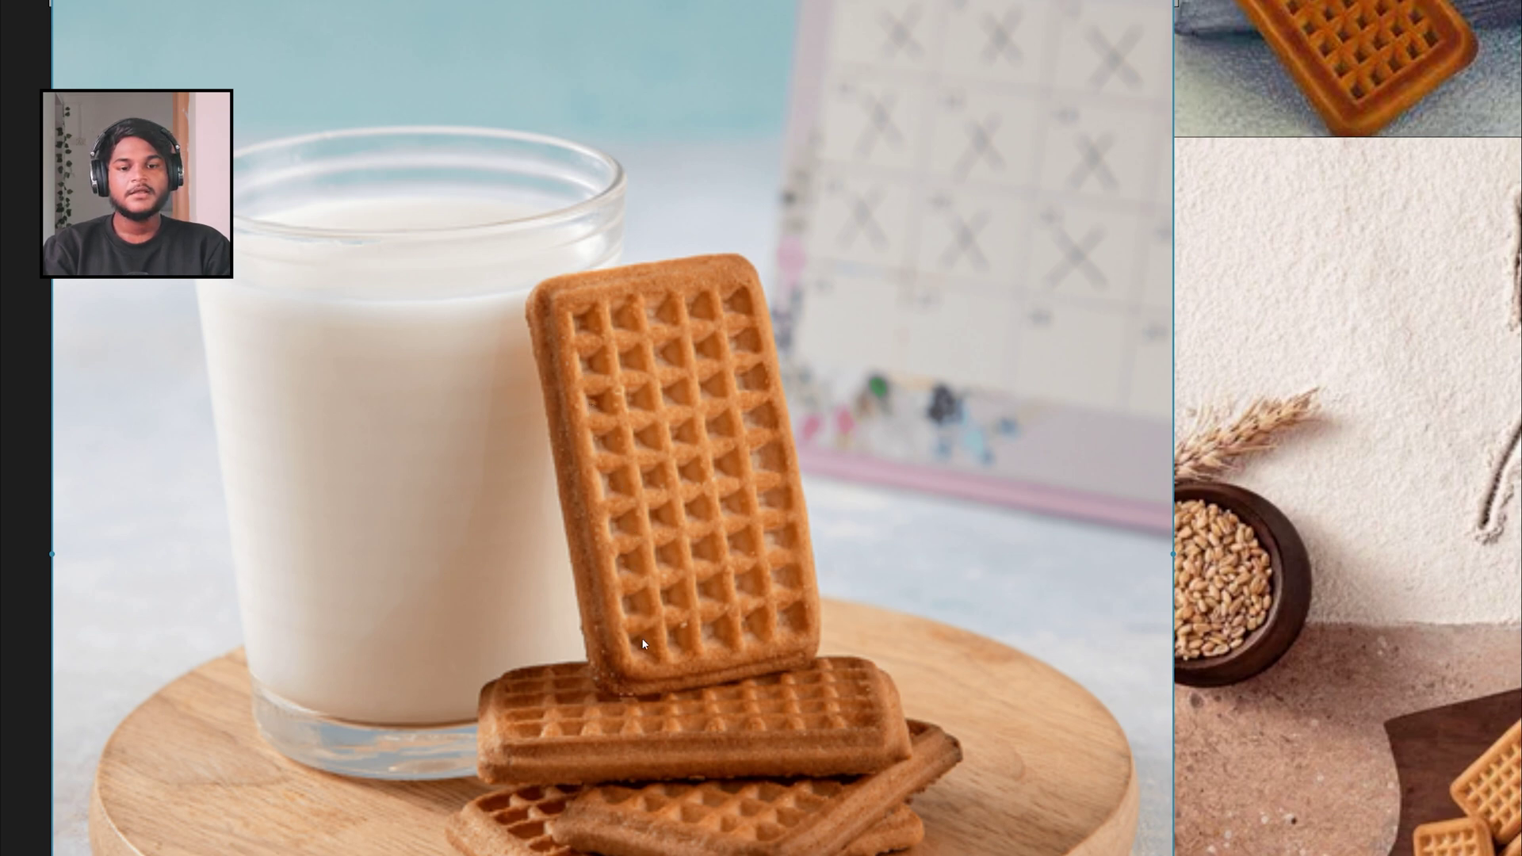
key("alt+Tab")
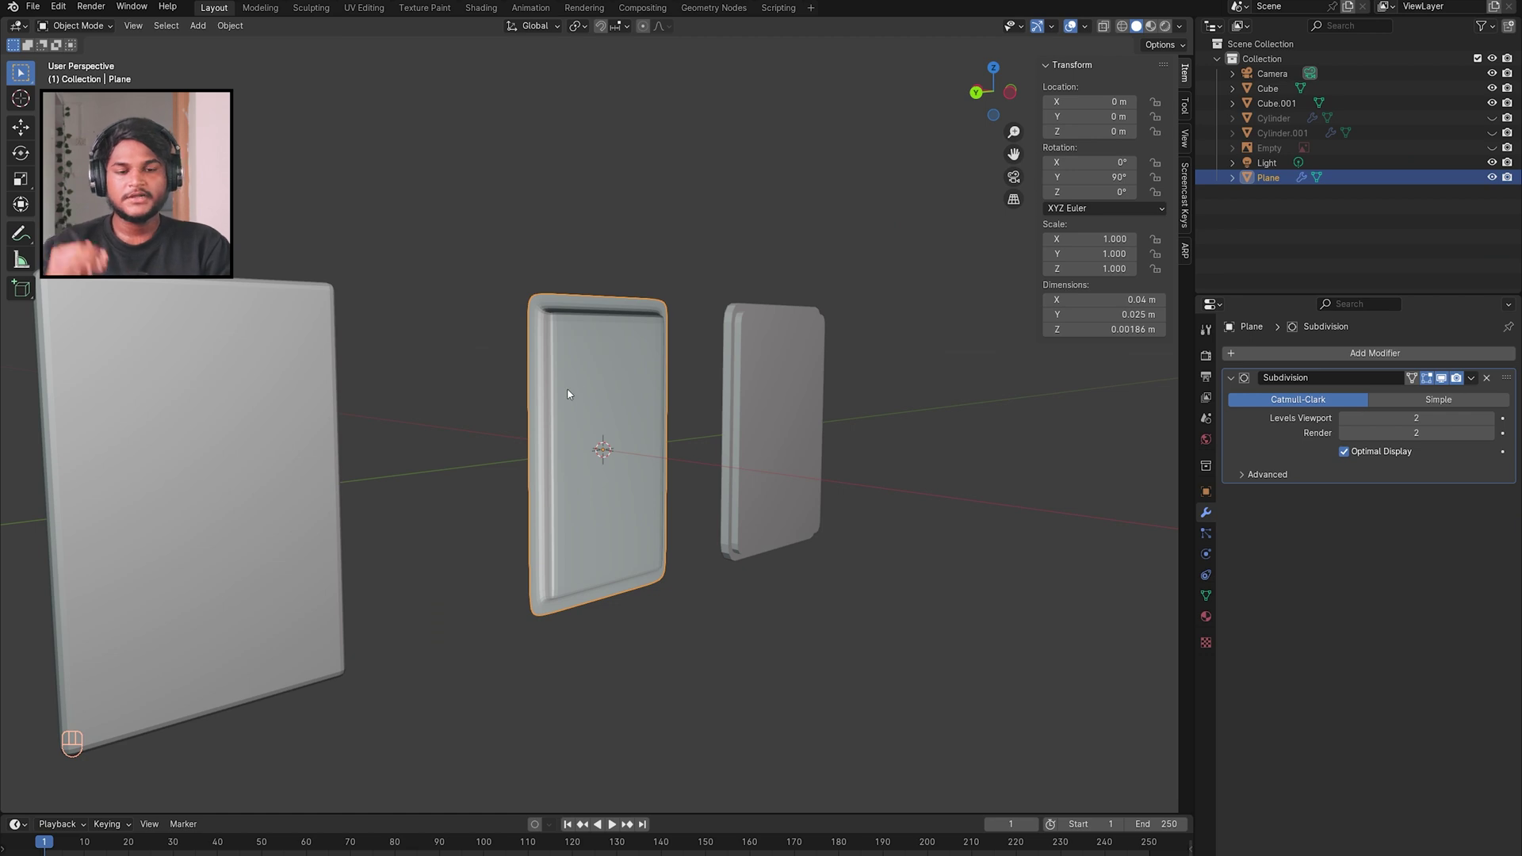
middle_click_drag(567, 394, 506, 392)
Step: Add eight evenly spaced, centred loop cuts across the width of the plane's recessed plate
key("Tab")
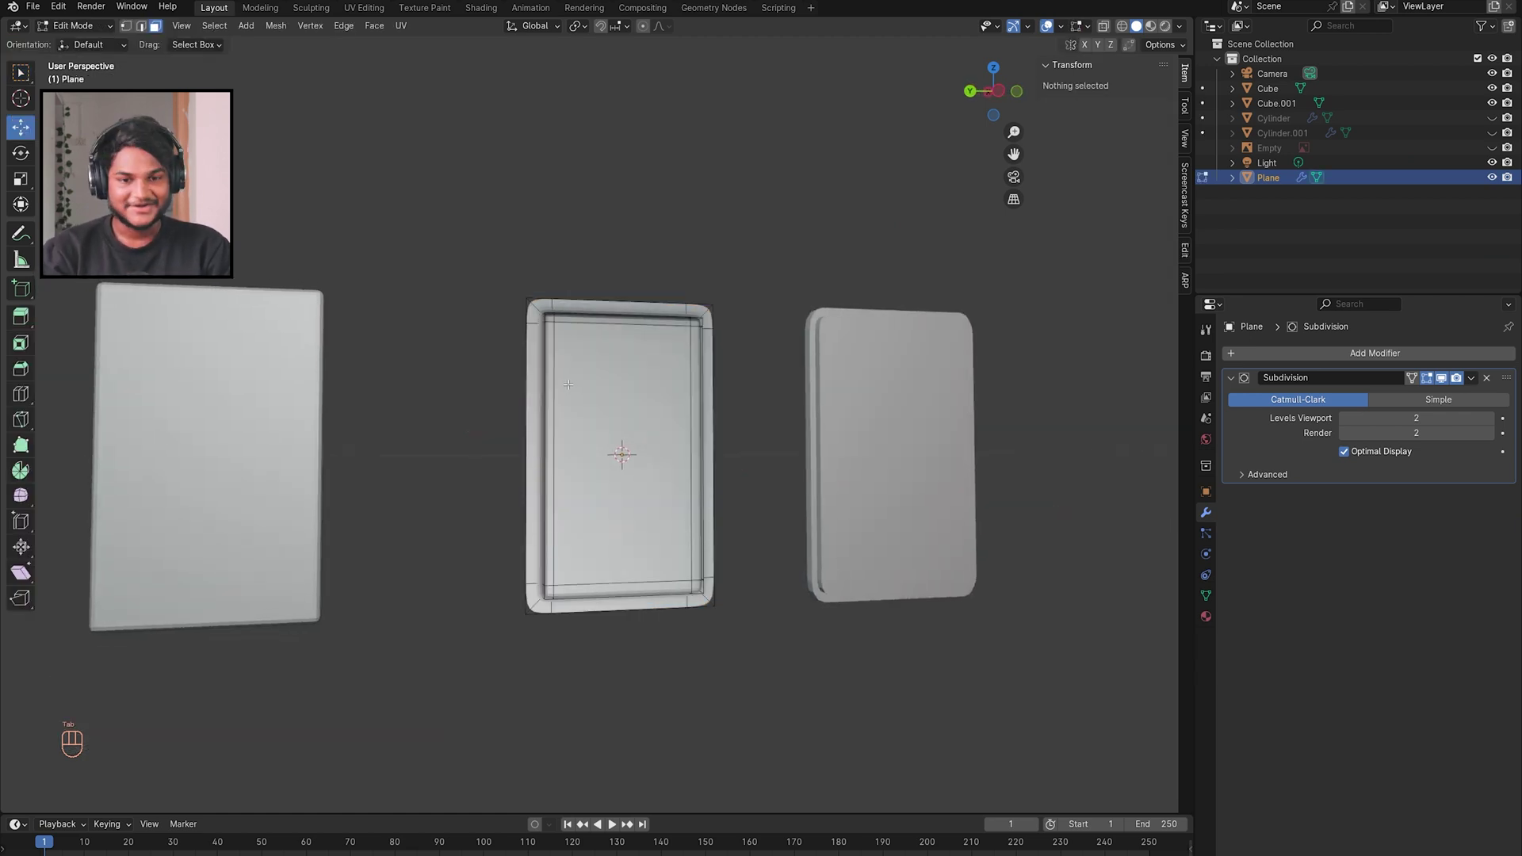
key("ctrl+r")
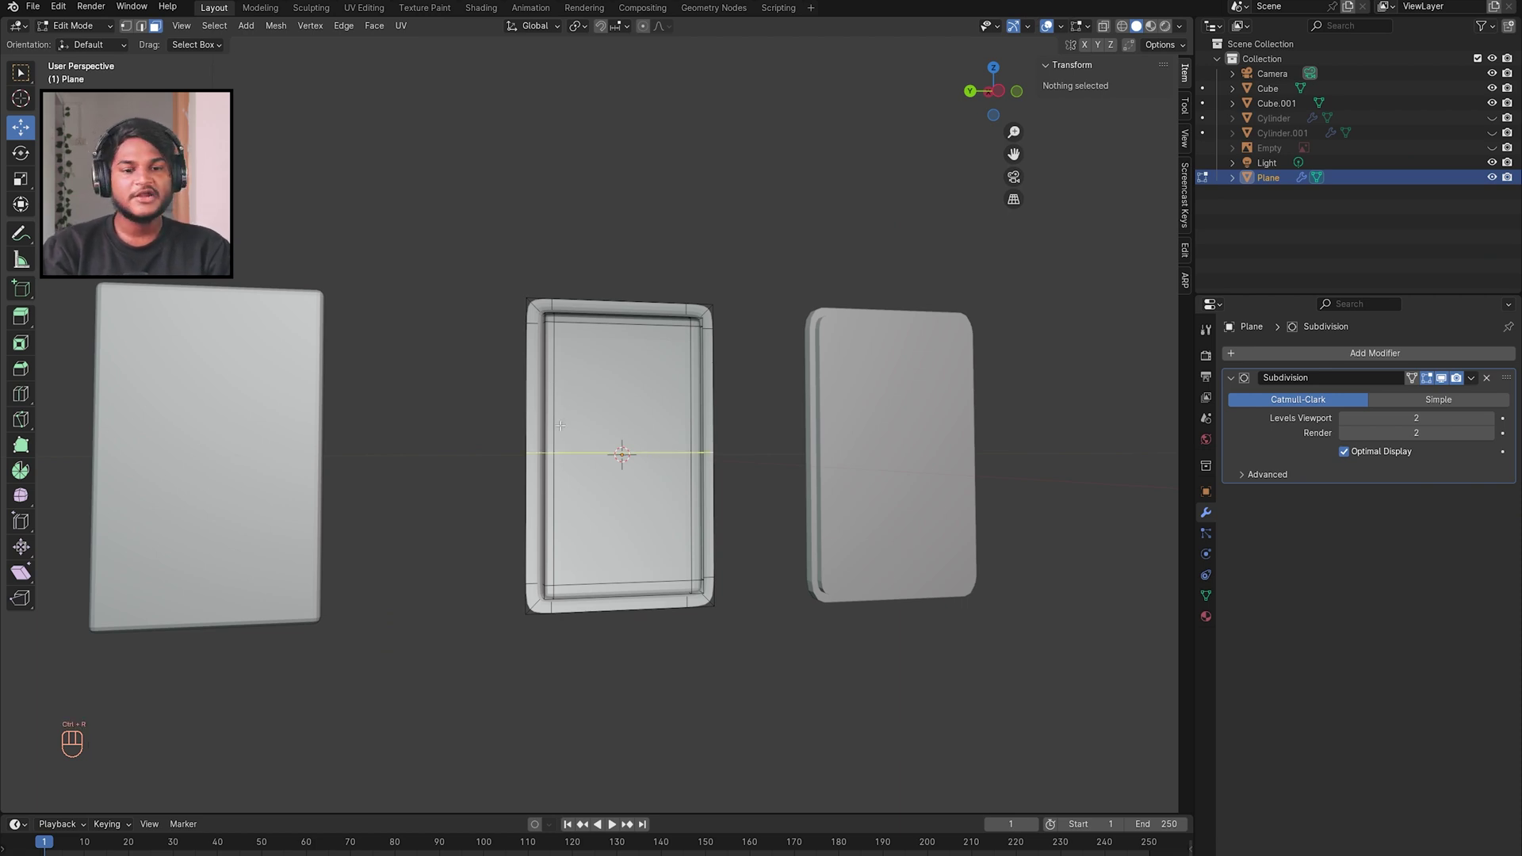
left_click(561, 424)
right_click(561, 424)
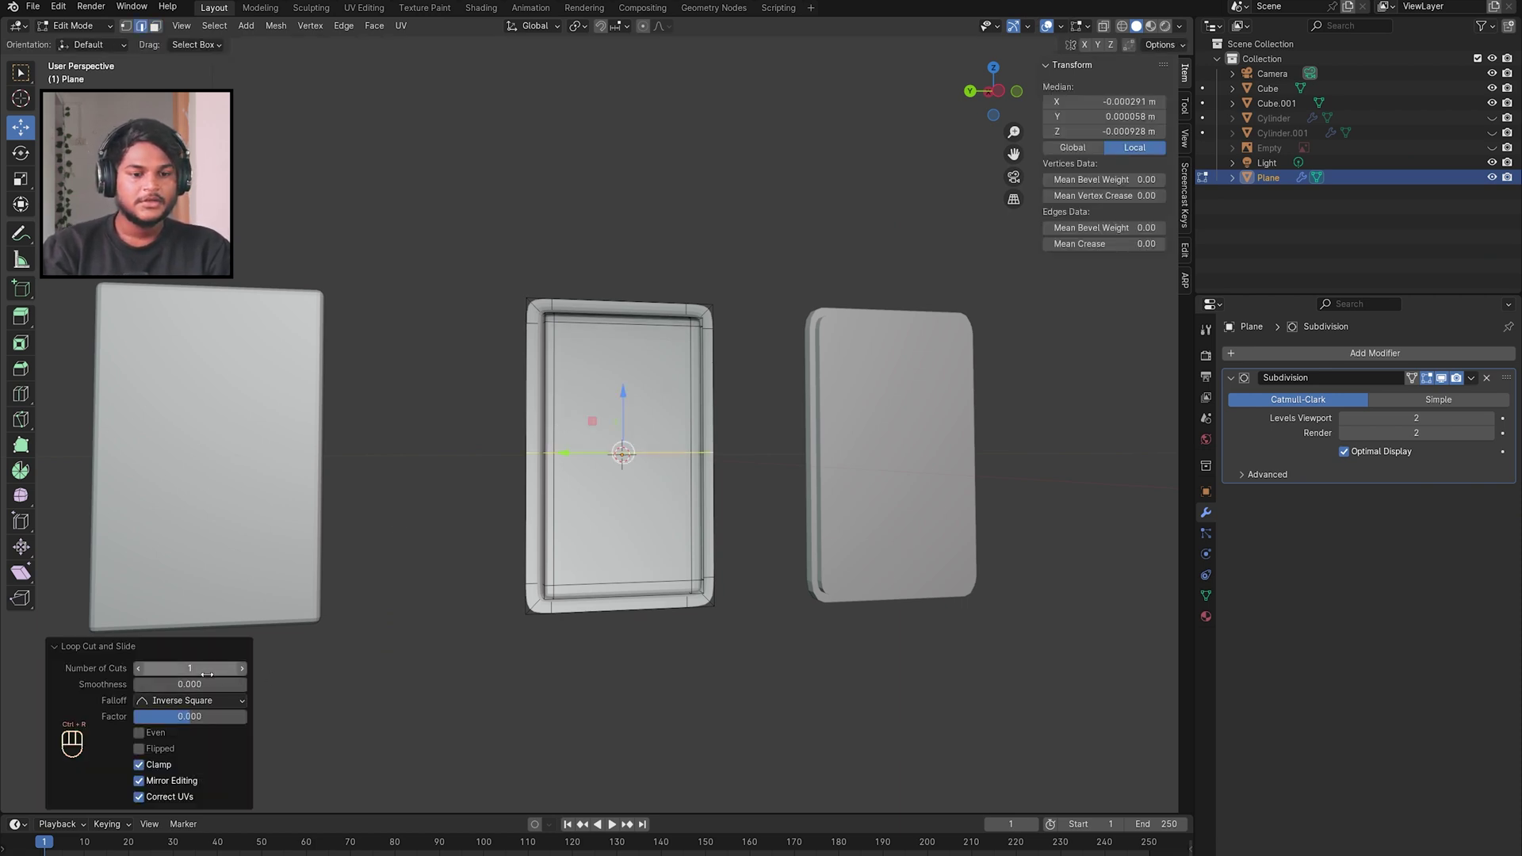
left_click(242, 669)
left_click(243, 669)
left_click(242, 669)
left_click(242, 669)
left_click(243, 669)
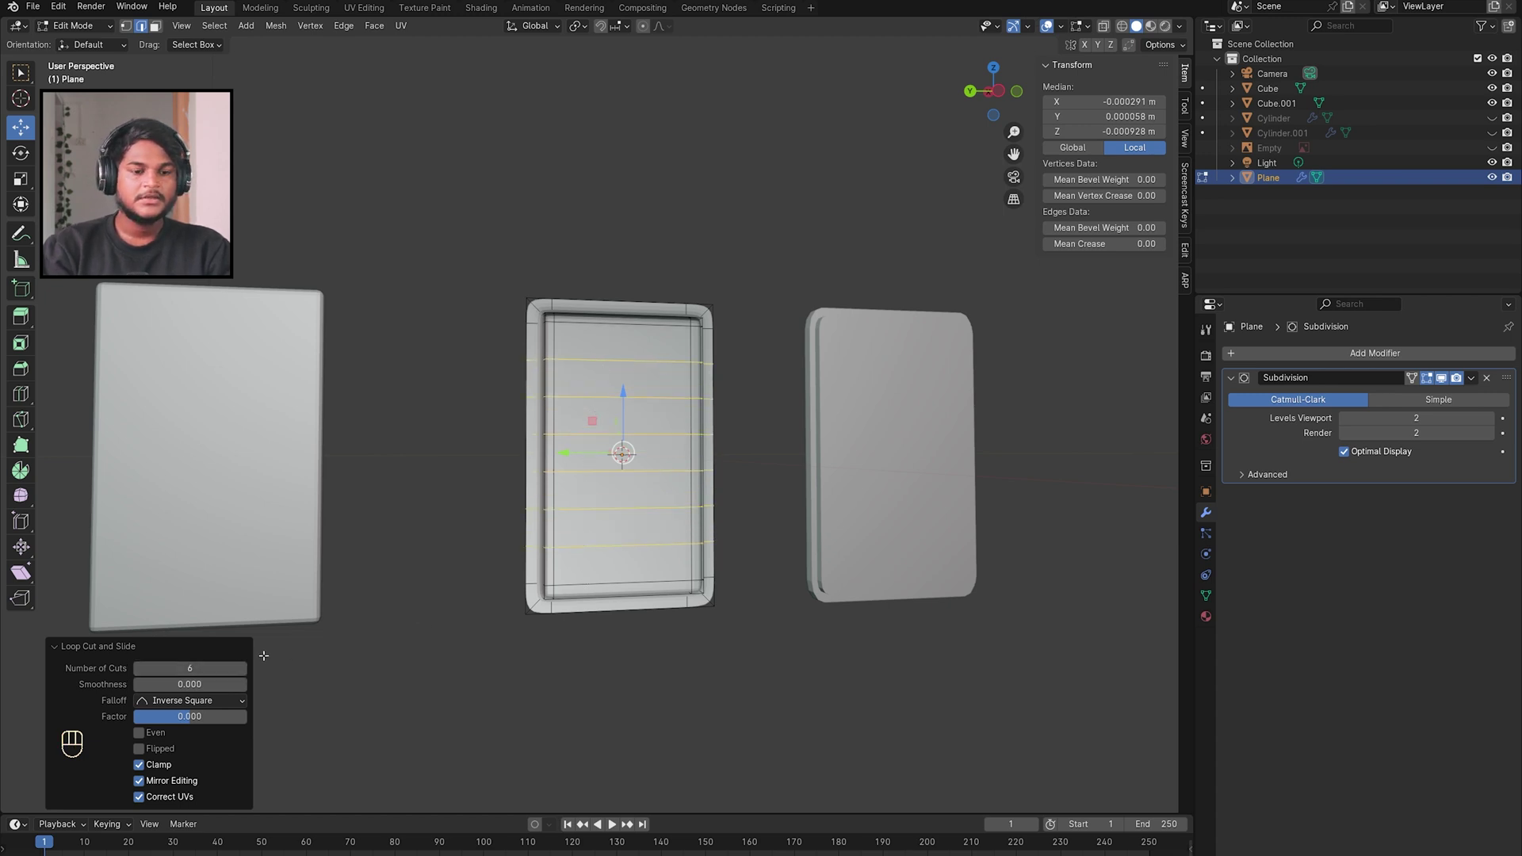
left_click(241, 670)
left_click(242, 670)
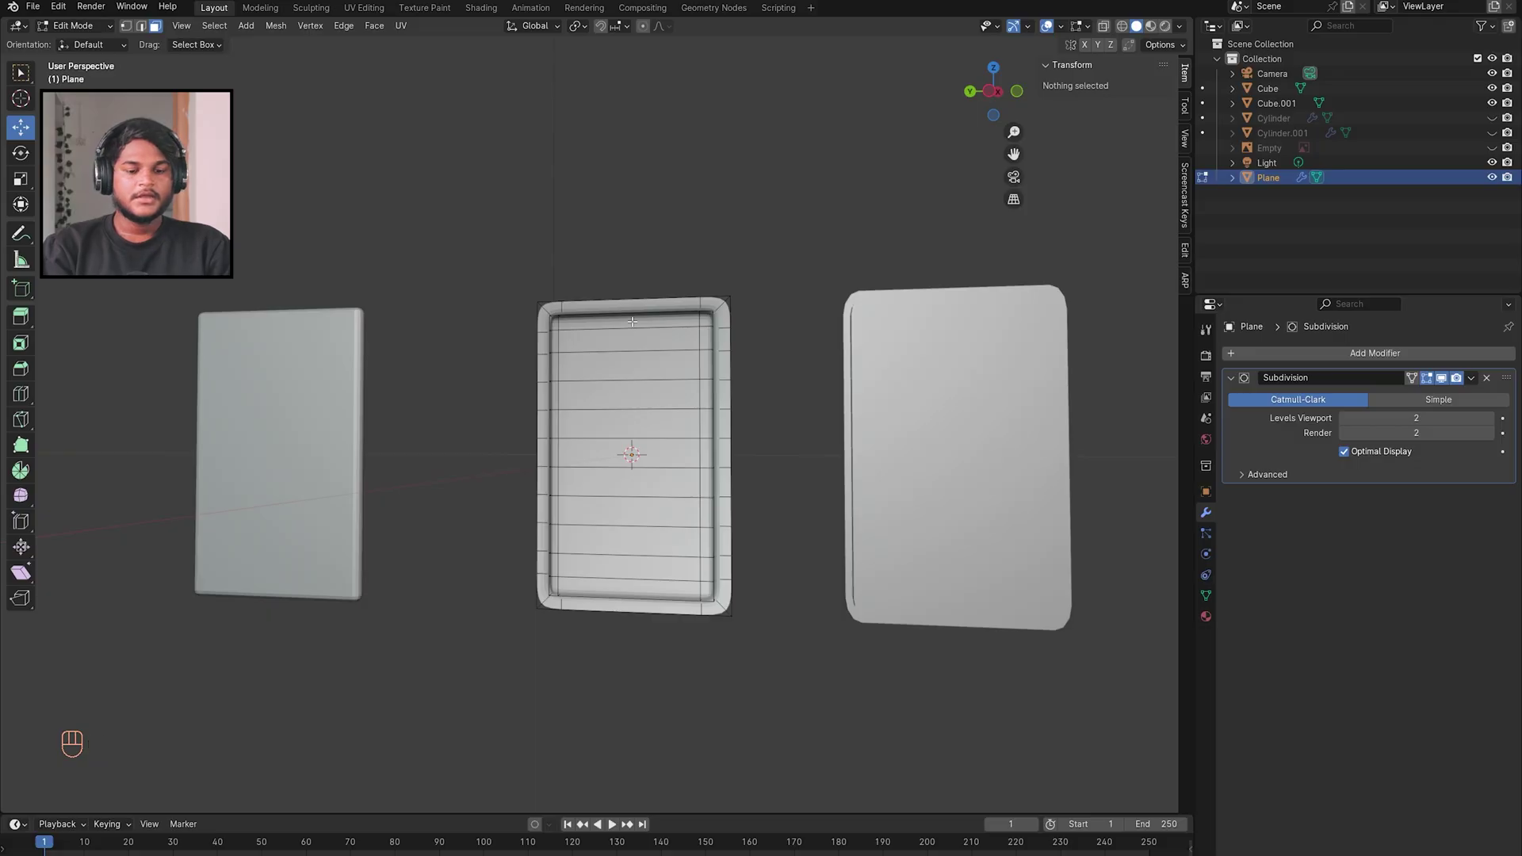
Step: Add three evenly spaced, centred lengthwise loop cuts to the recessed plate
key("ctrl+r")
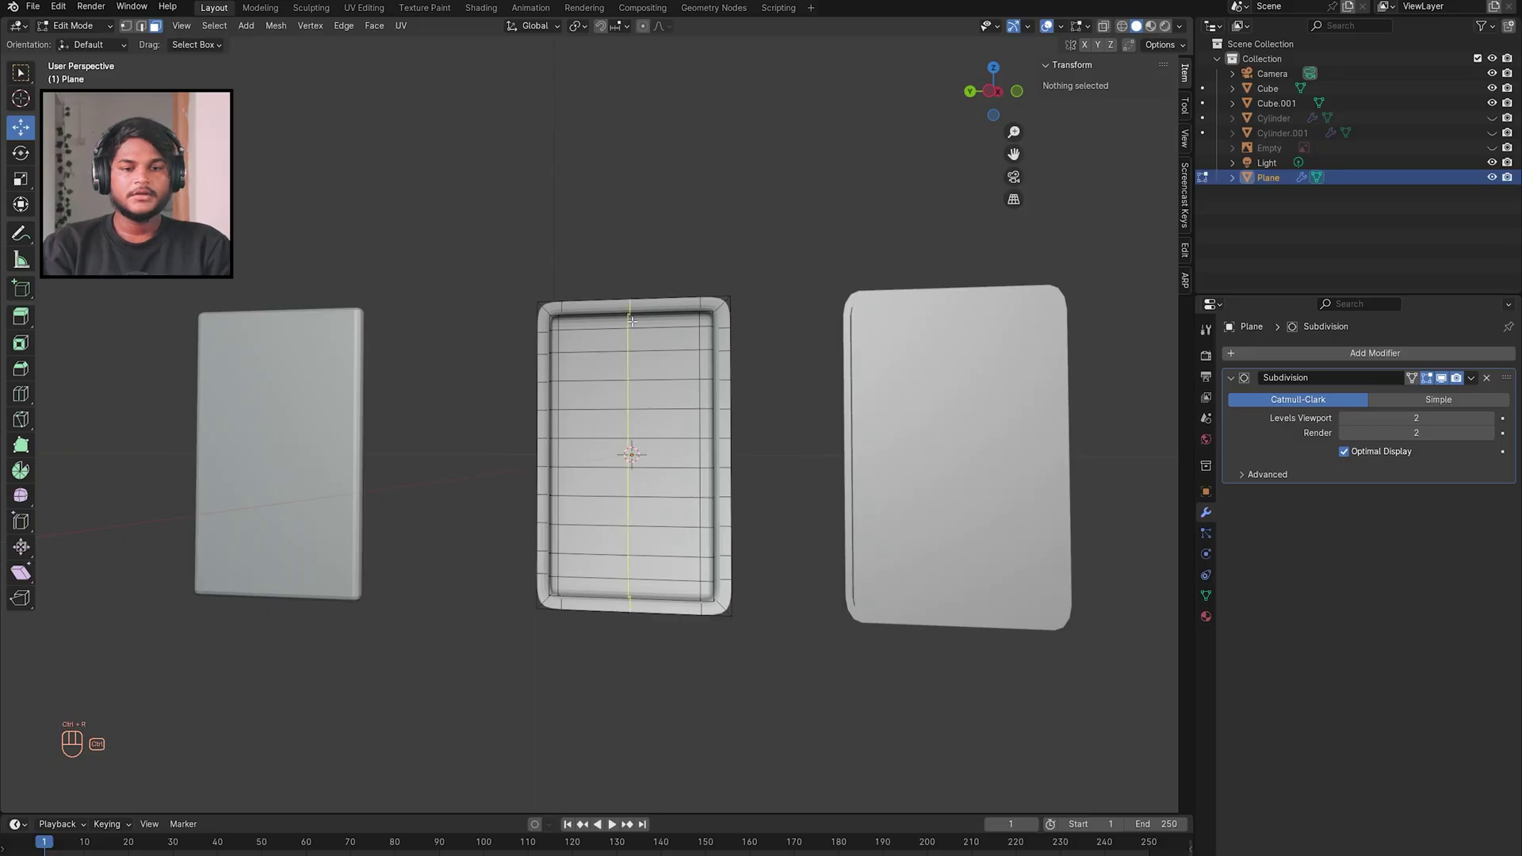
left_click(632, 321)
right_click(632, 321)
left_click(242, 670)
left_click(242, 670)
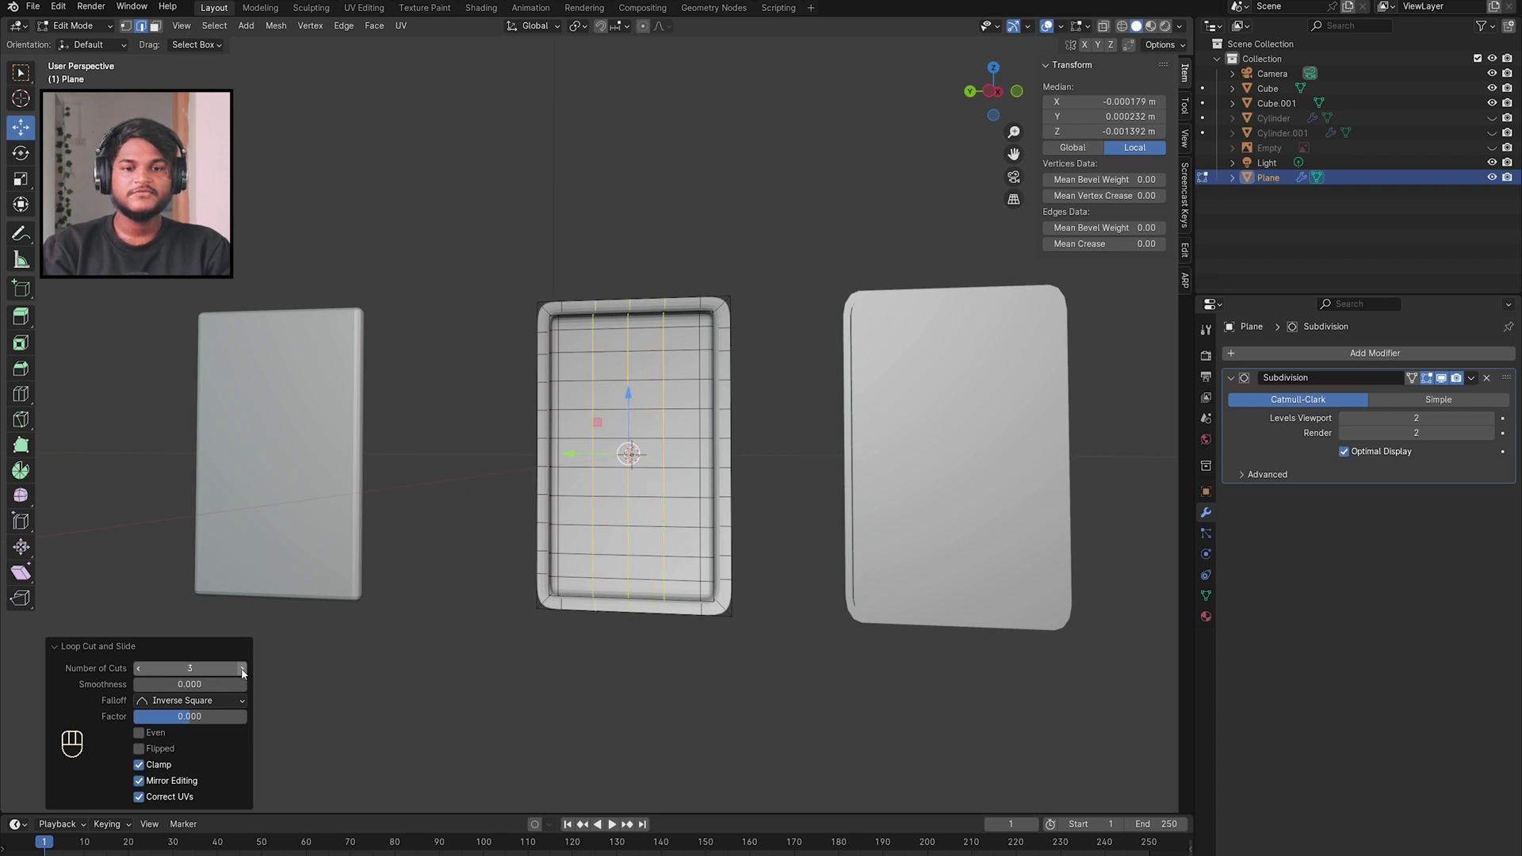
Step: Raise the plate's lengthwise loop cuts to four and individually inset its inner 5 by 9 block of faces by 0.000341 m
left_click(242, 670)
middle_click_drag(272, 754, 667, 493)
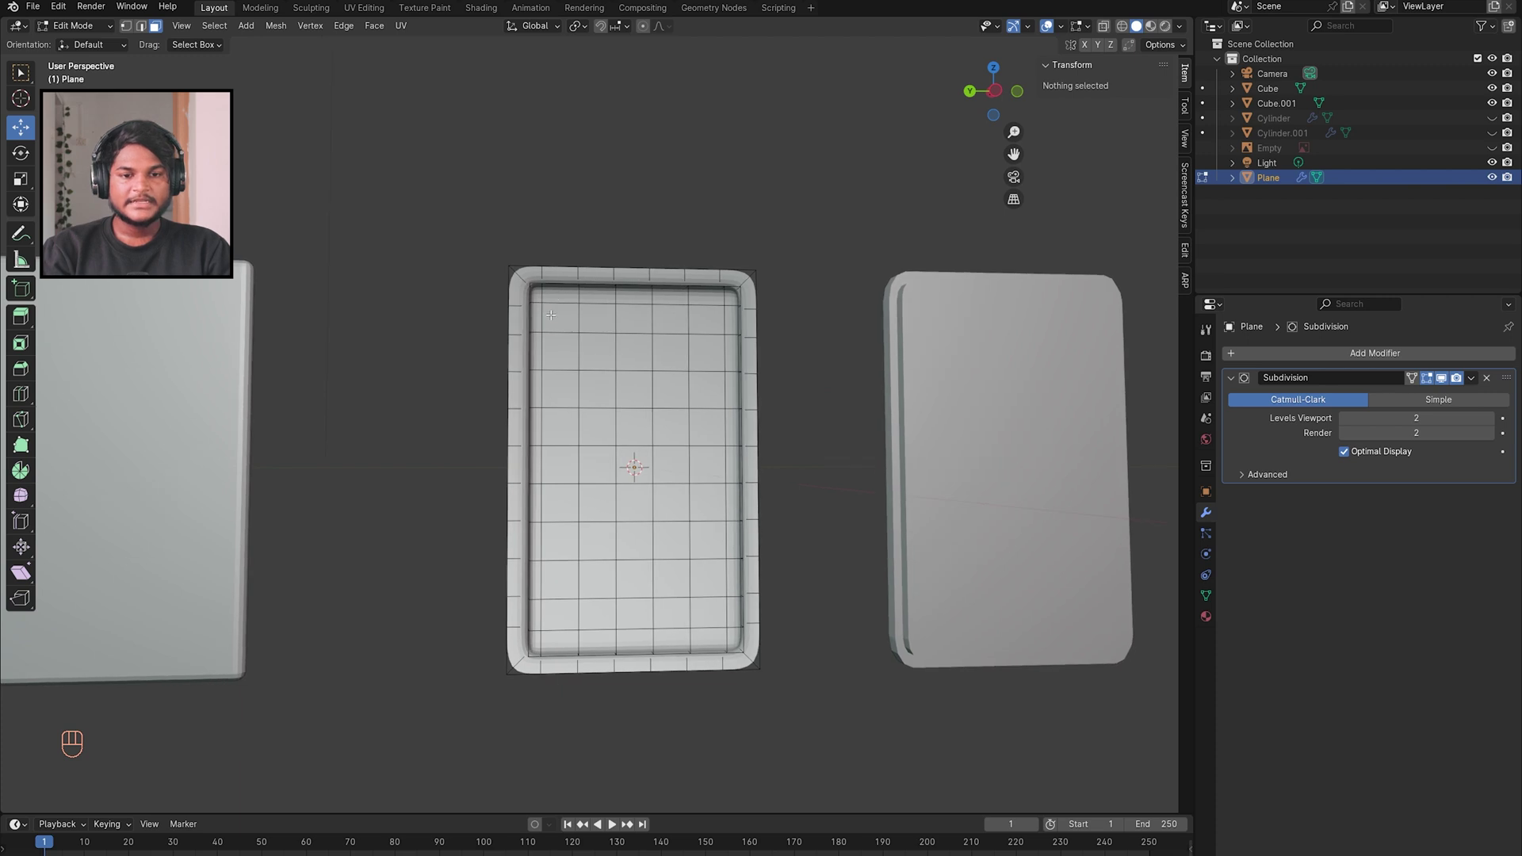
left_click_drag(551, 315, 718, 620)
mouse_move(717, 619)
middle_mouse_down()
mouse_move(737, 615)
mouse_move(718, 619)
middle_mouse_up()
key("i")
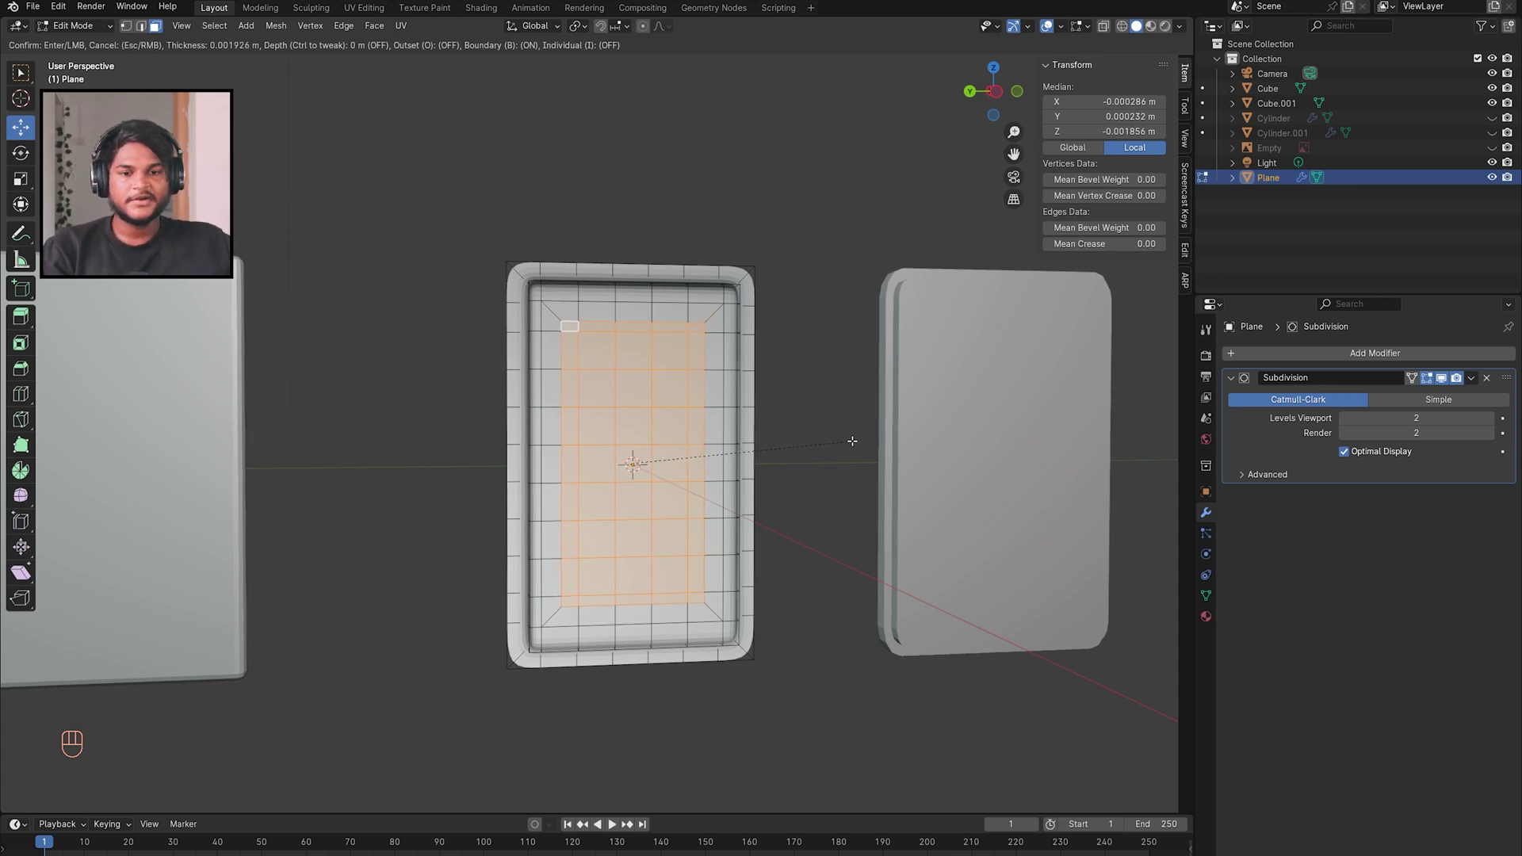
key("i")
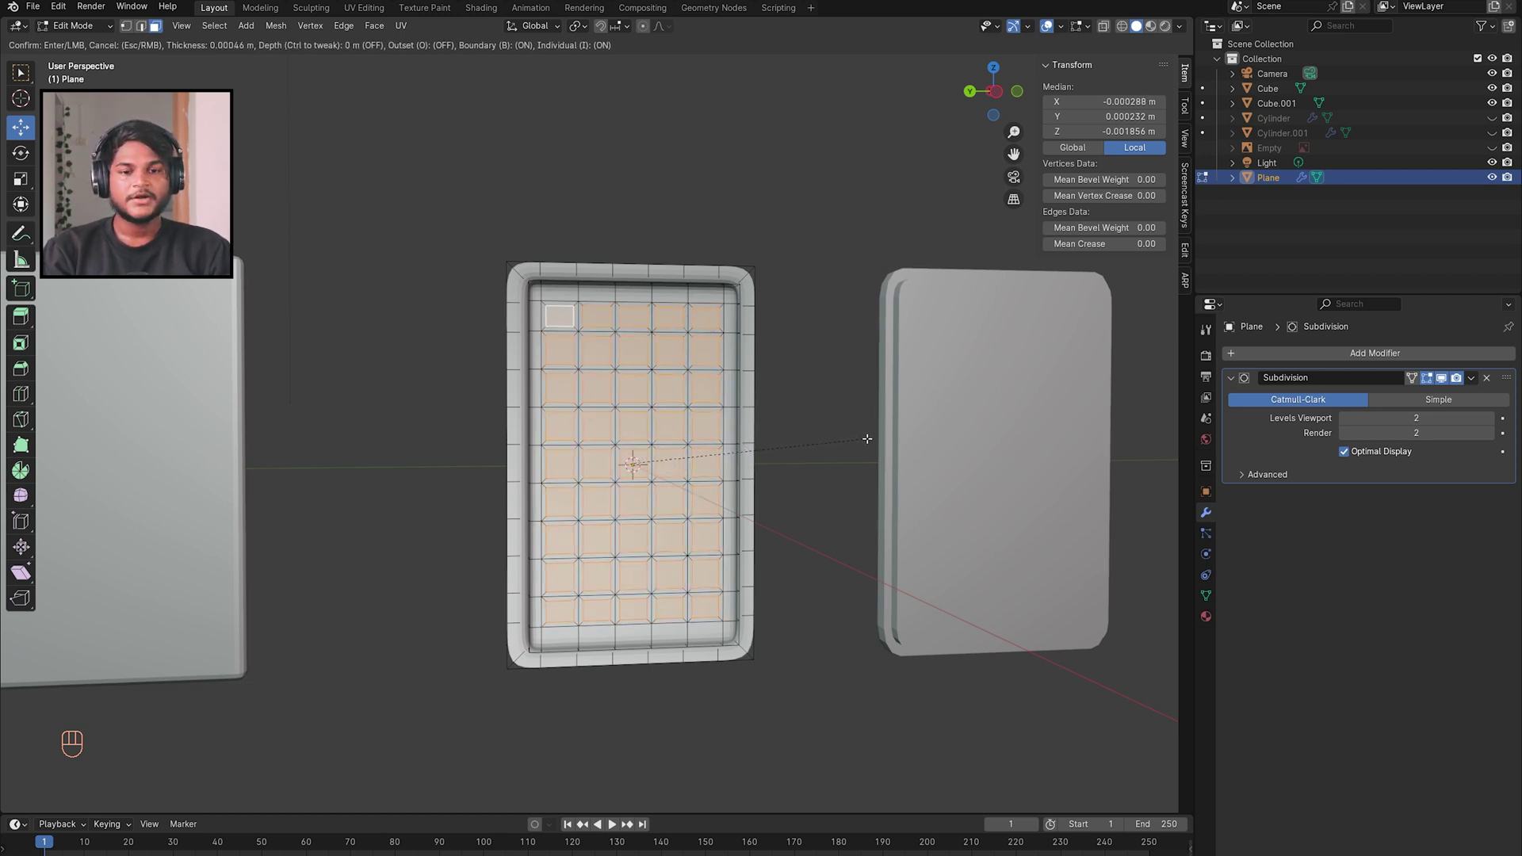
left_click(868, 438)
Step: Extrude the inset faces 0.001039 m along the normal and compare the raised bumps with the waffle pattern on the reference board
middle_click_drag(869, 435, 794, 349)
key("e")
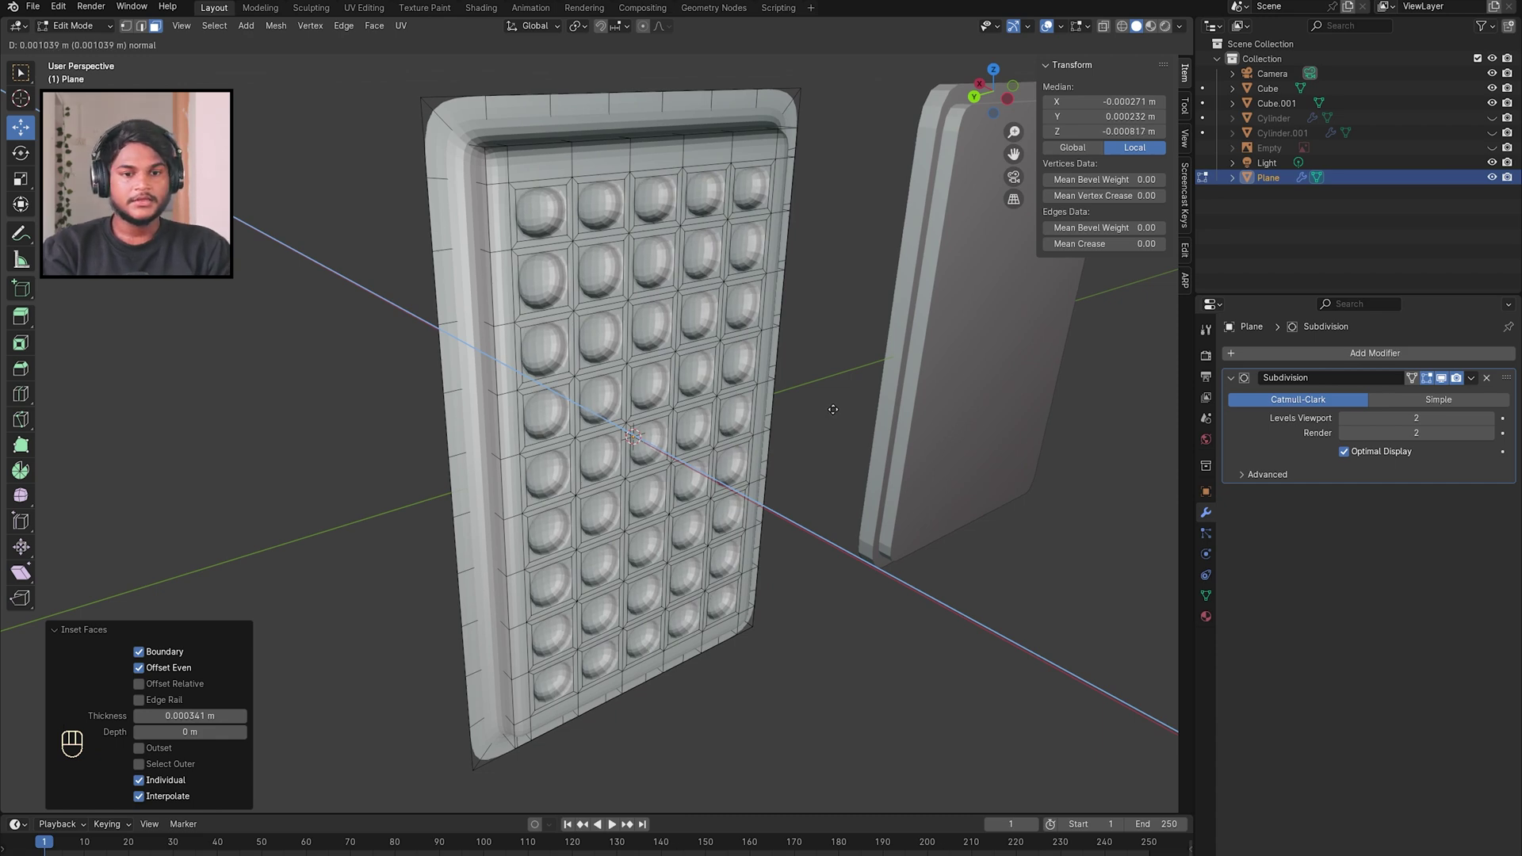
left_click(833, 409)
middle_click_drag(833, 411, 655, 253)
scroll(594, 254, "up", 2)
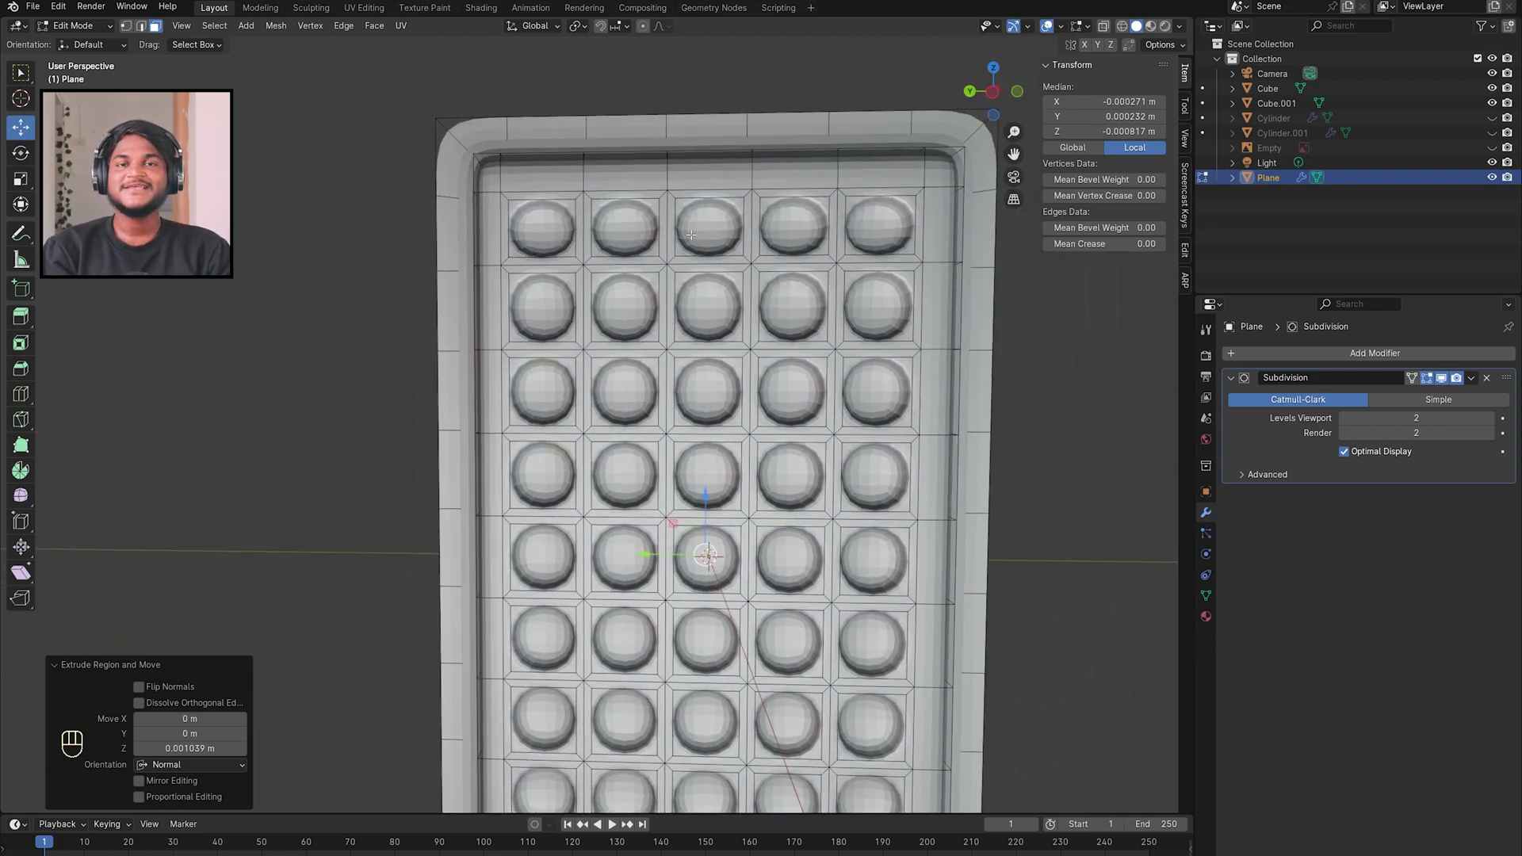
key("alt+Tab")
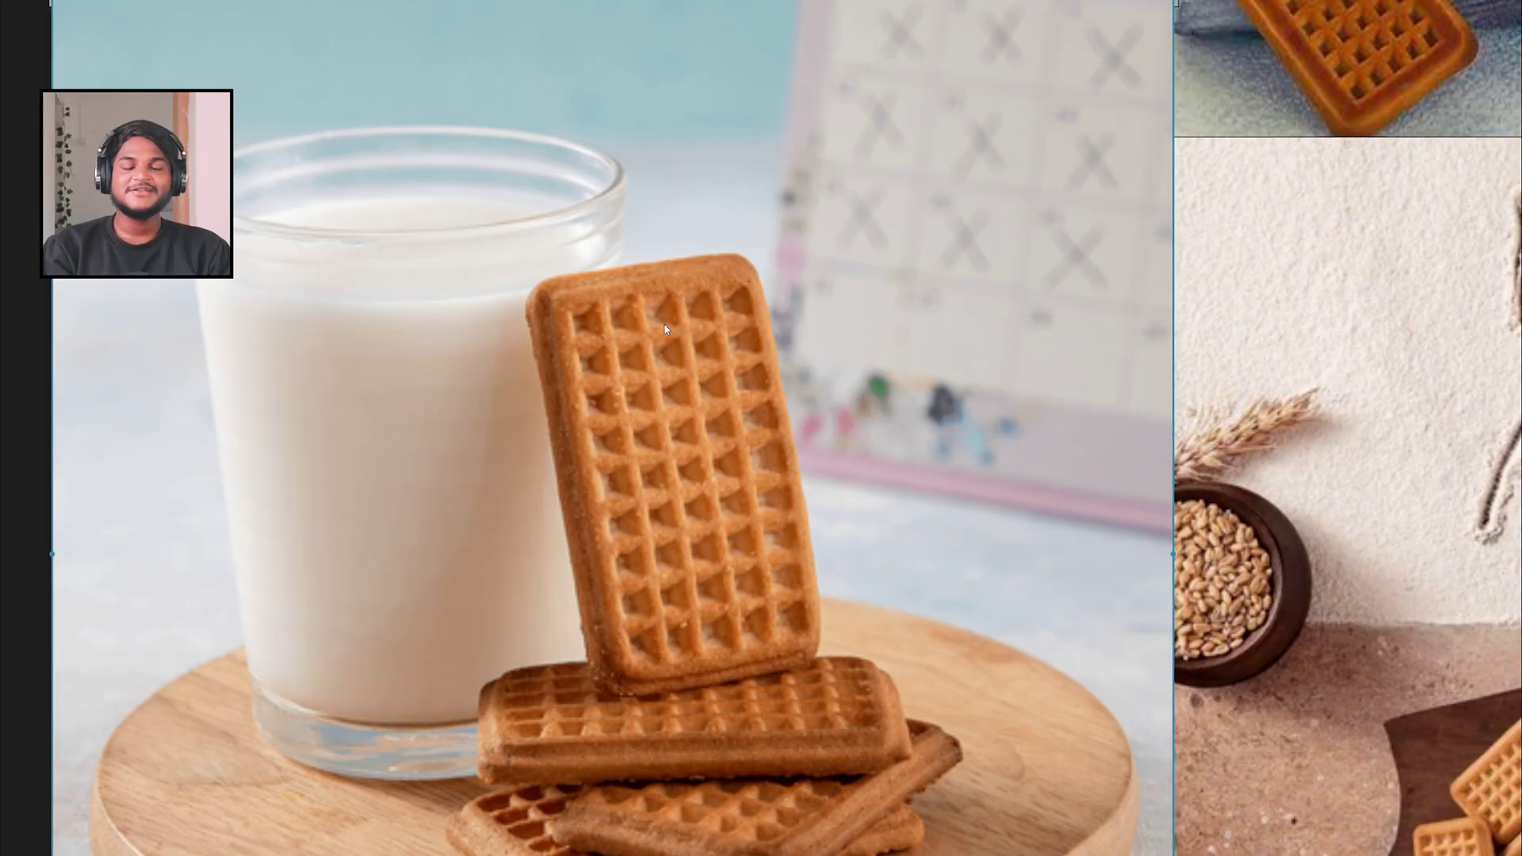
key("alt+Tab")
Step: Add a lengthwise loop cut through the first column of bumps and slide it close to their outer, rim-facing side
middle_click_drag(779, 325, 607, 184)
key("ctrl+r")
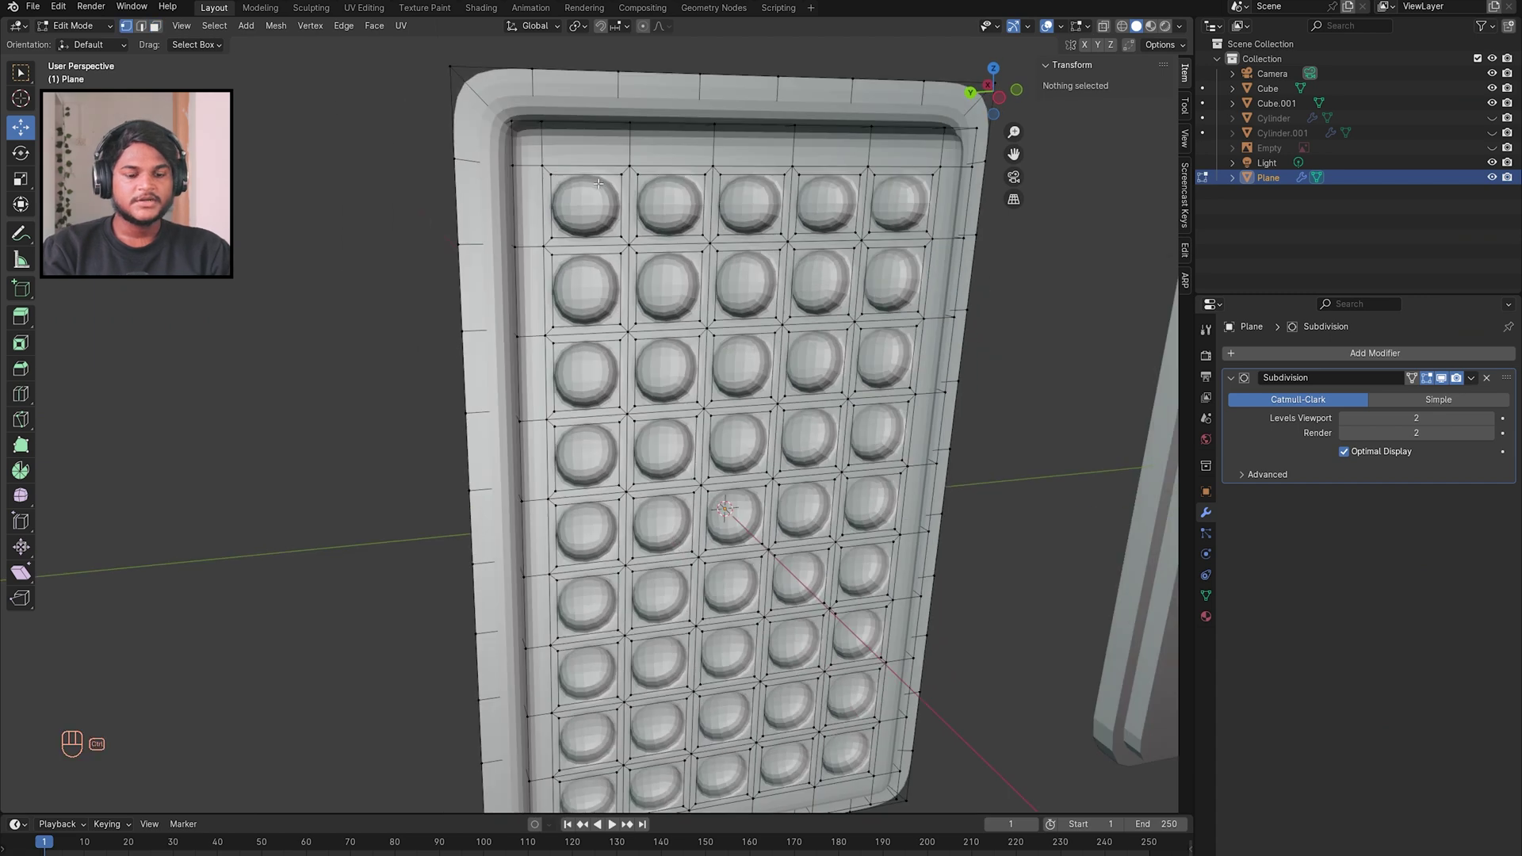
left_click(583, 170)
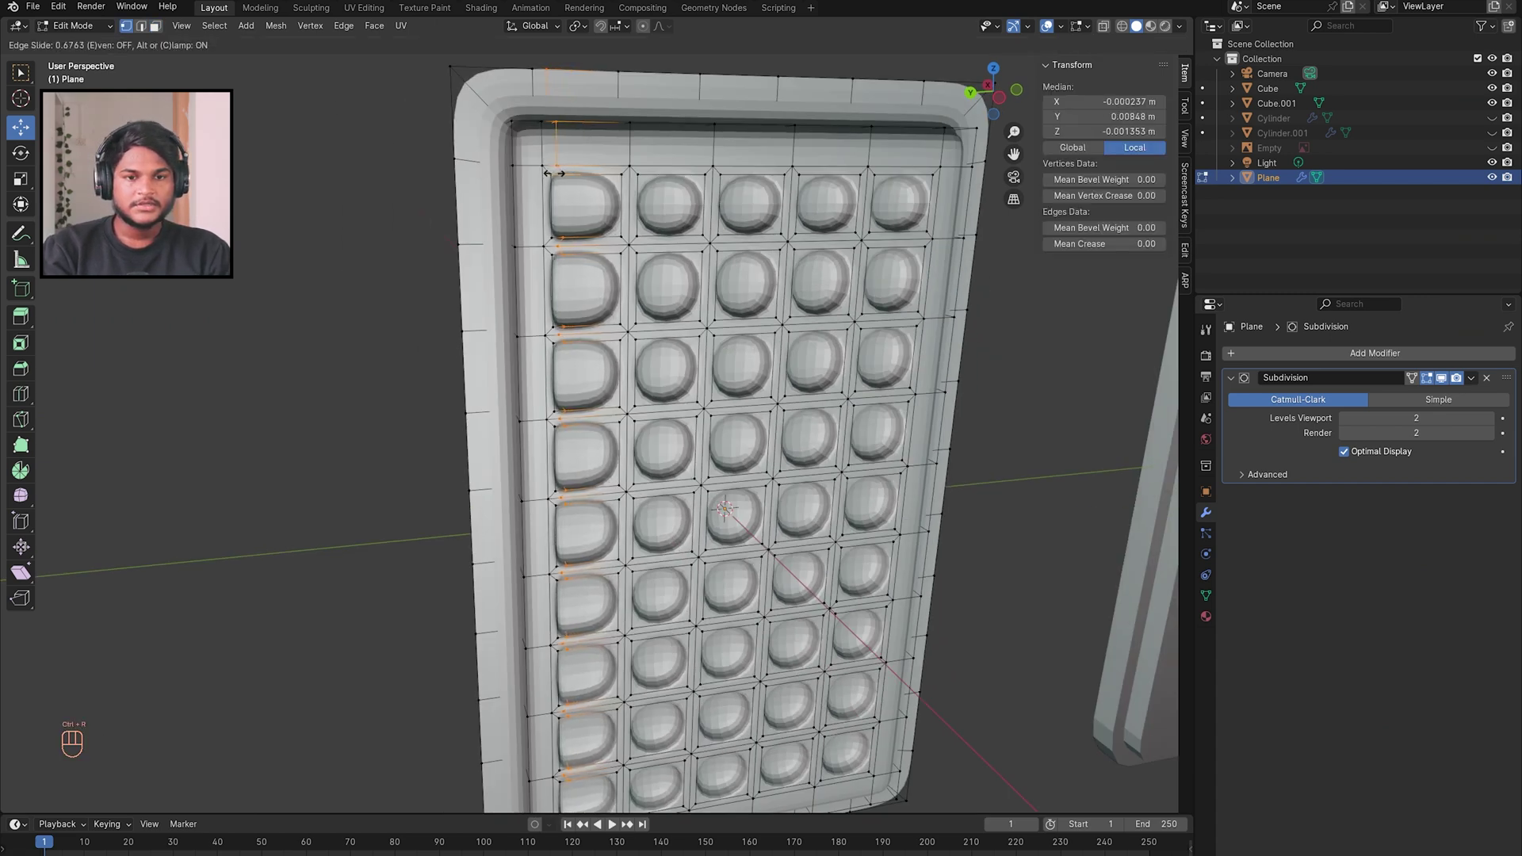
left_click(568, 171)
Step: Add a second lengthwise loop cut in the first column, slide it toward the bumps' inner side, and check the smoothed shape in Object Mode
key("ctrl+r")
right_click(591, 176)
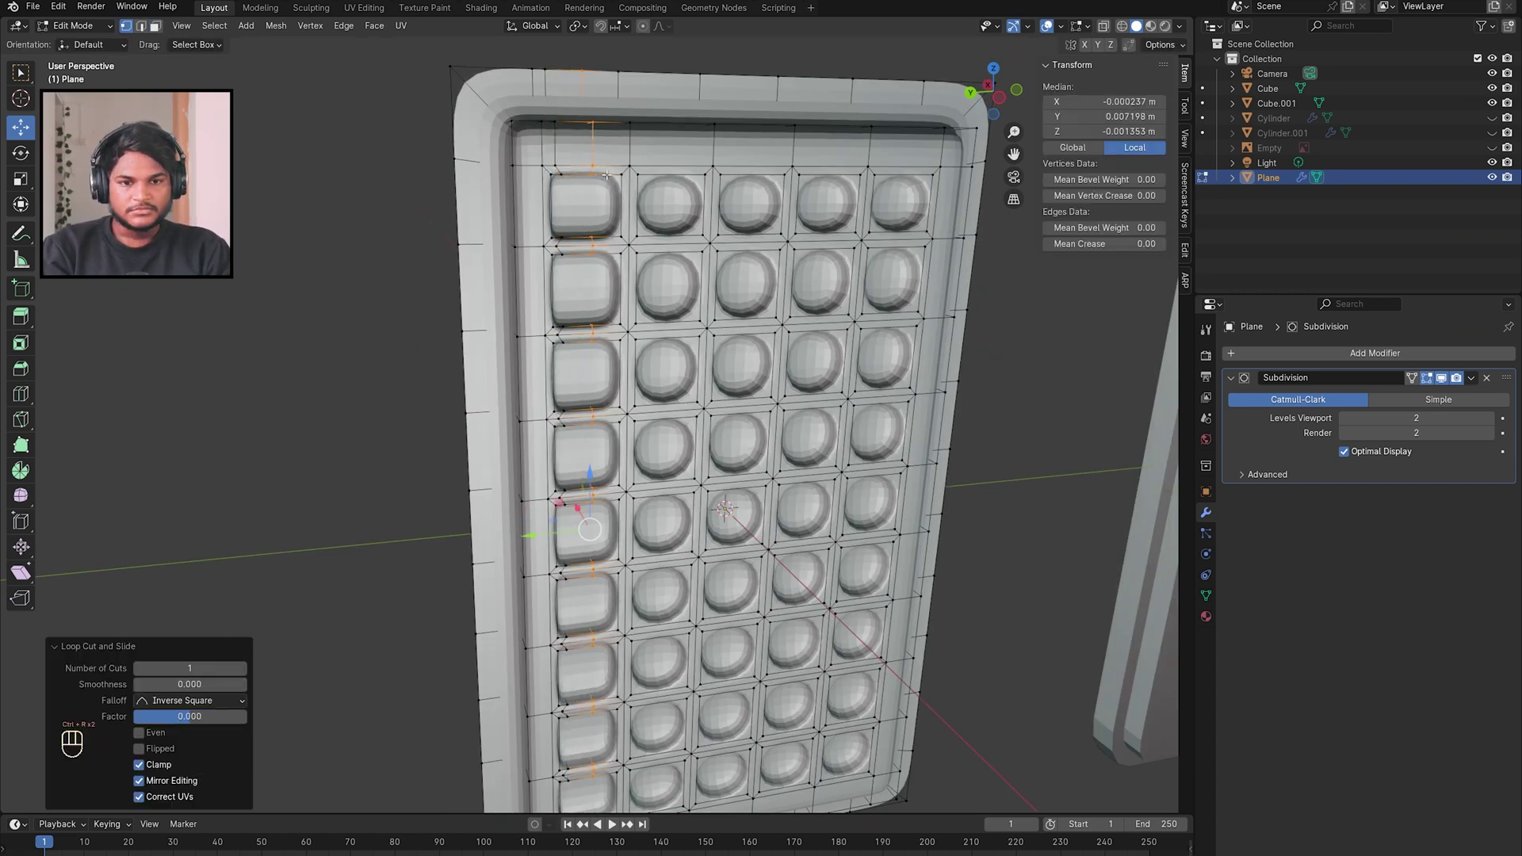
key("g")
key("g")
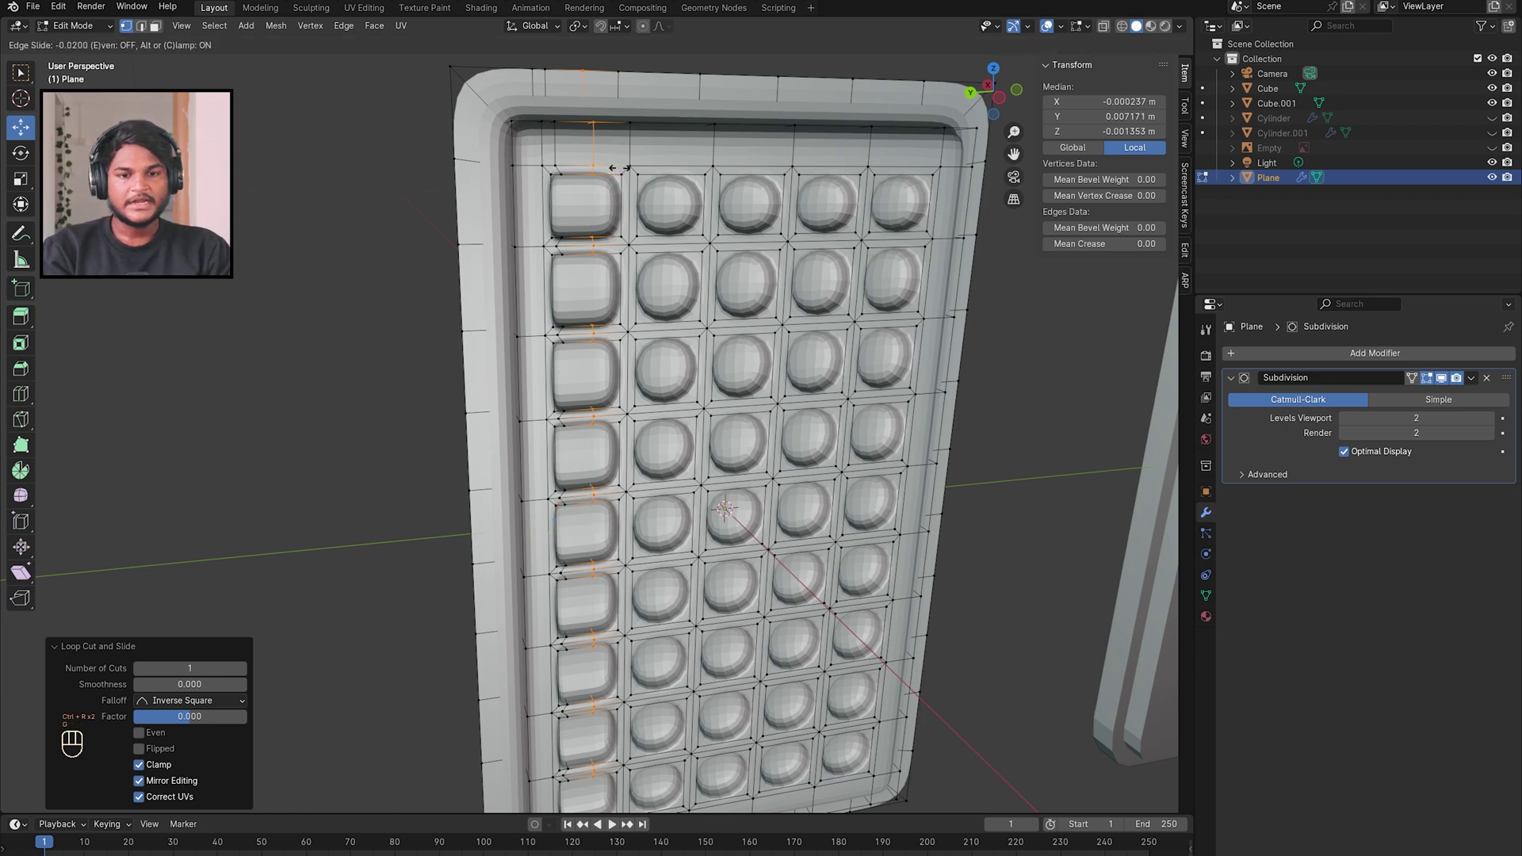
left_click(625, 161)
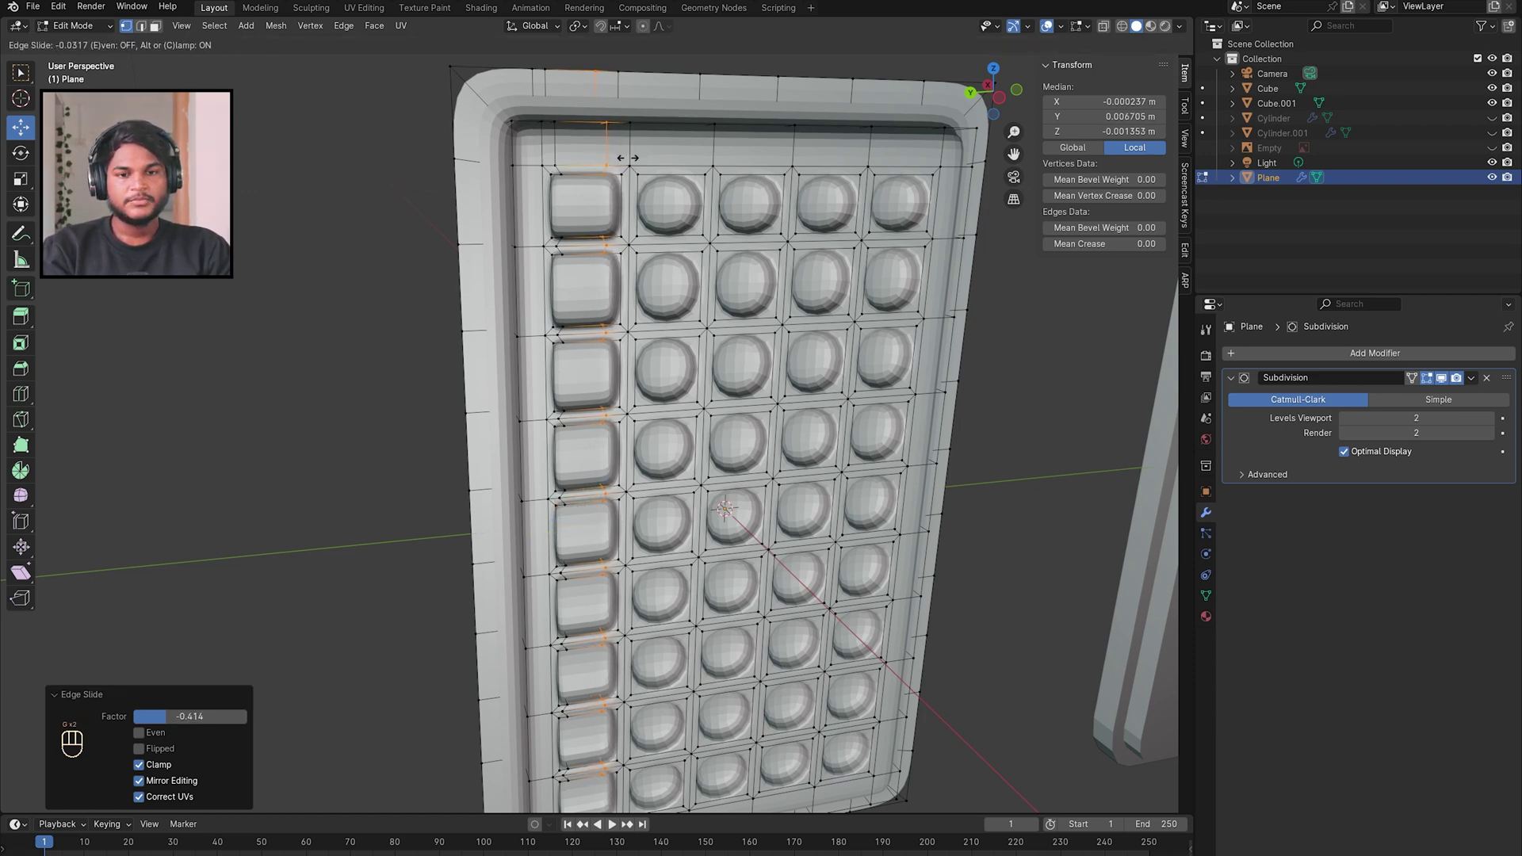
scroll(633, 151, "down", 10)
key("Tab")
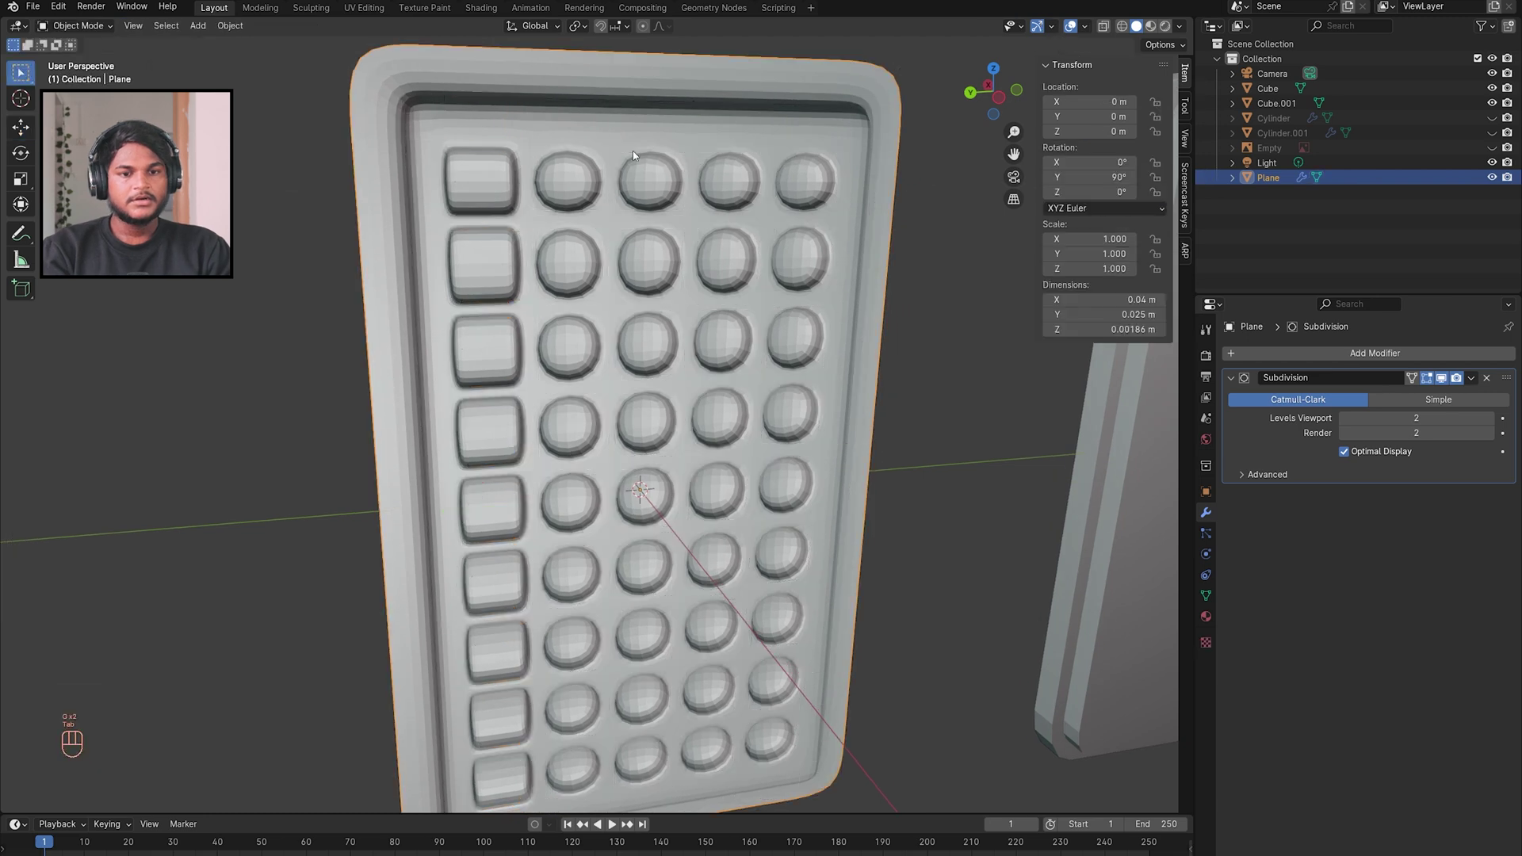
key("Tab")
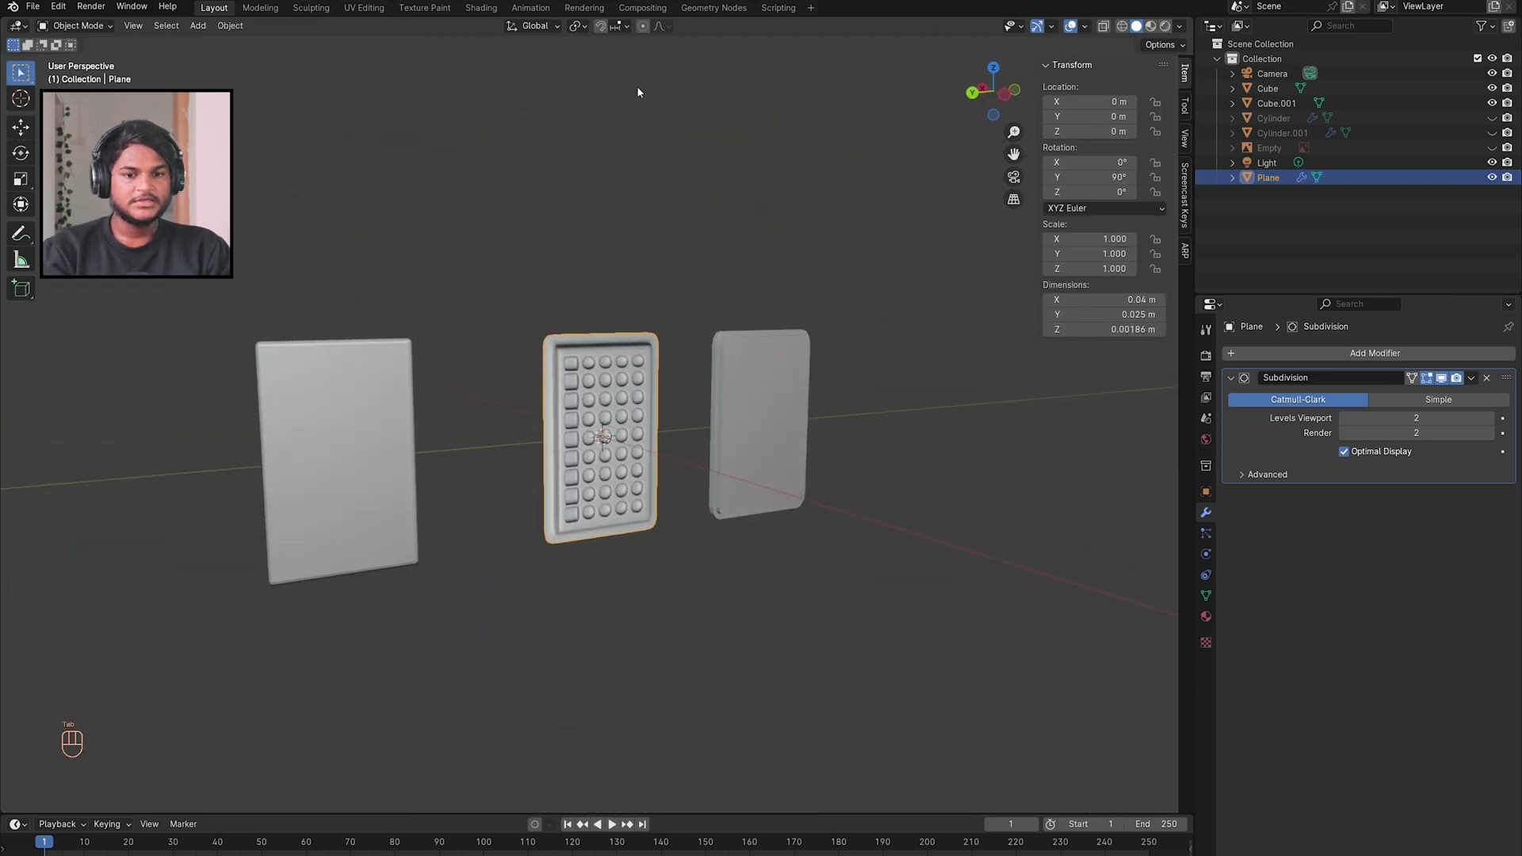
scroll(636, 85, "up", 12)
middle_click_drag(638, 87, 608, 94)
key("ctrl+z")
Step: Add two crosswise supporting loops to the first row of bumps, slid toward its upper edge (factor 0.650) and lower edge (0.447)
key("ctrl+r")
left_click(526, 146)
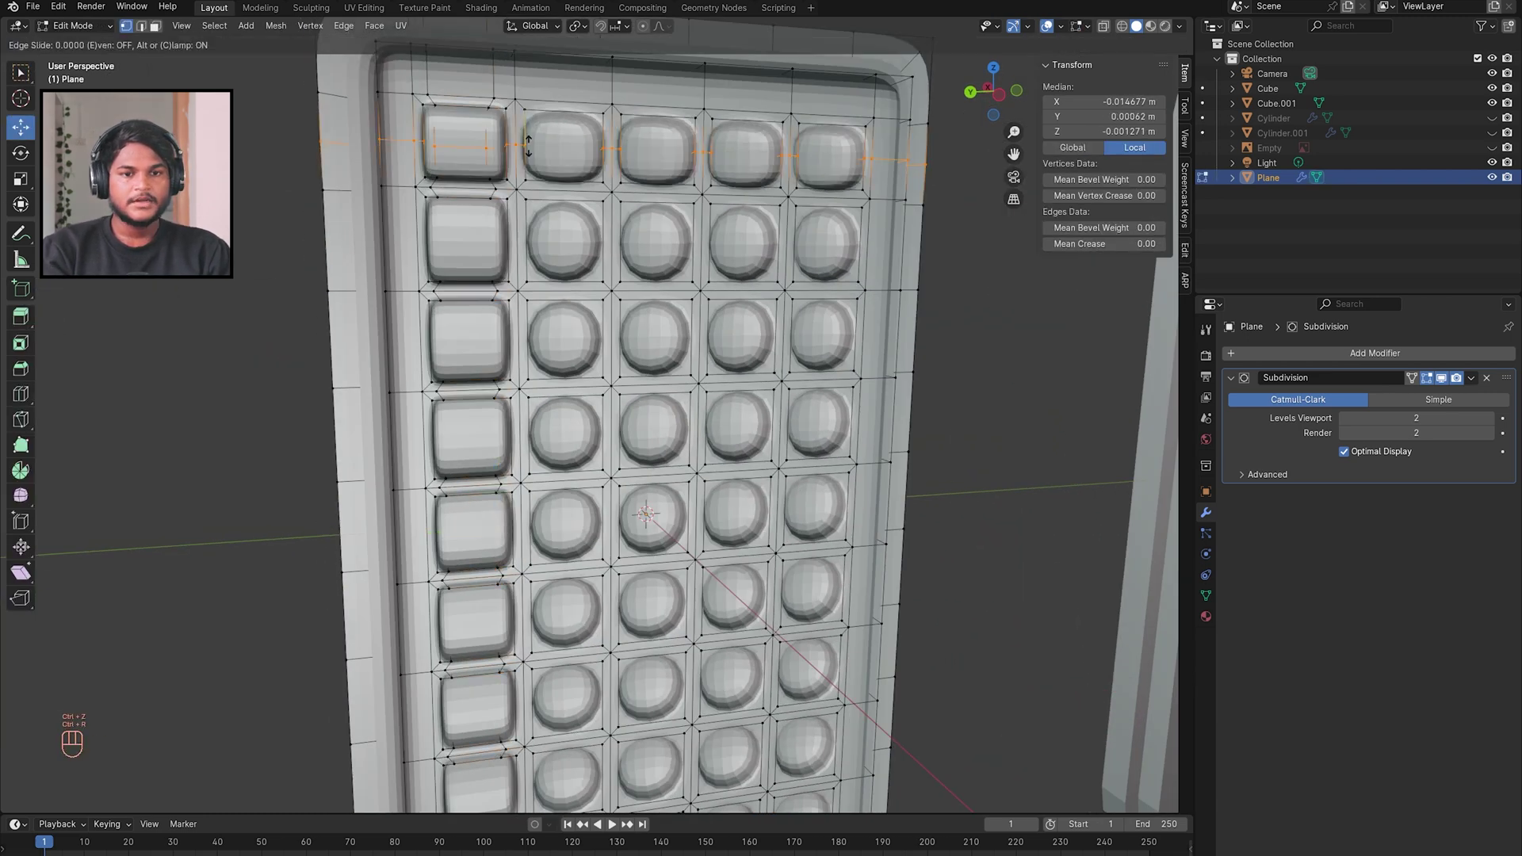
left_click(525, 123)
key("ctrl+r")
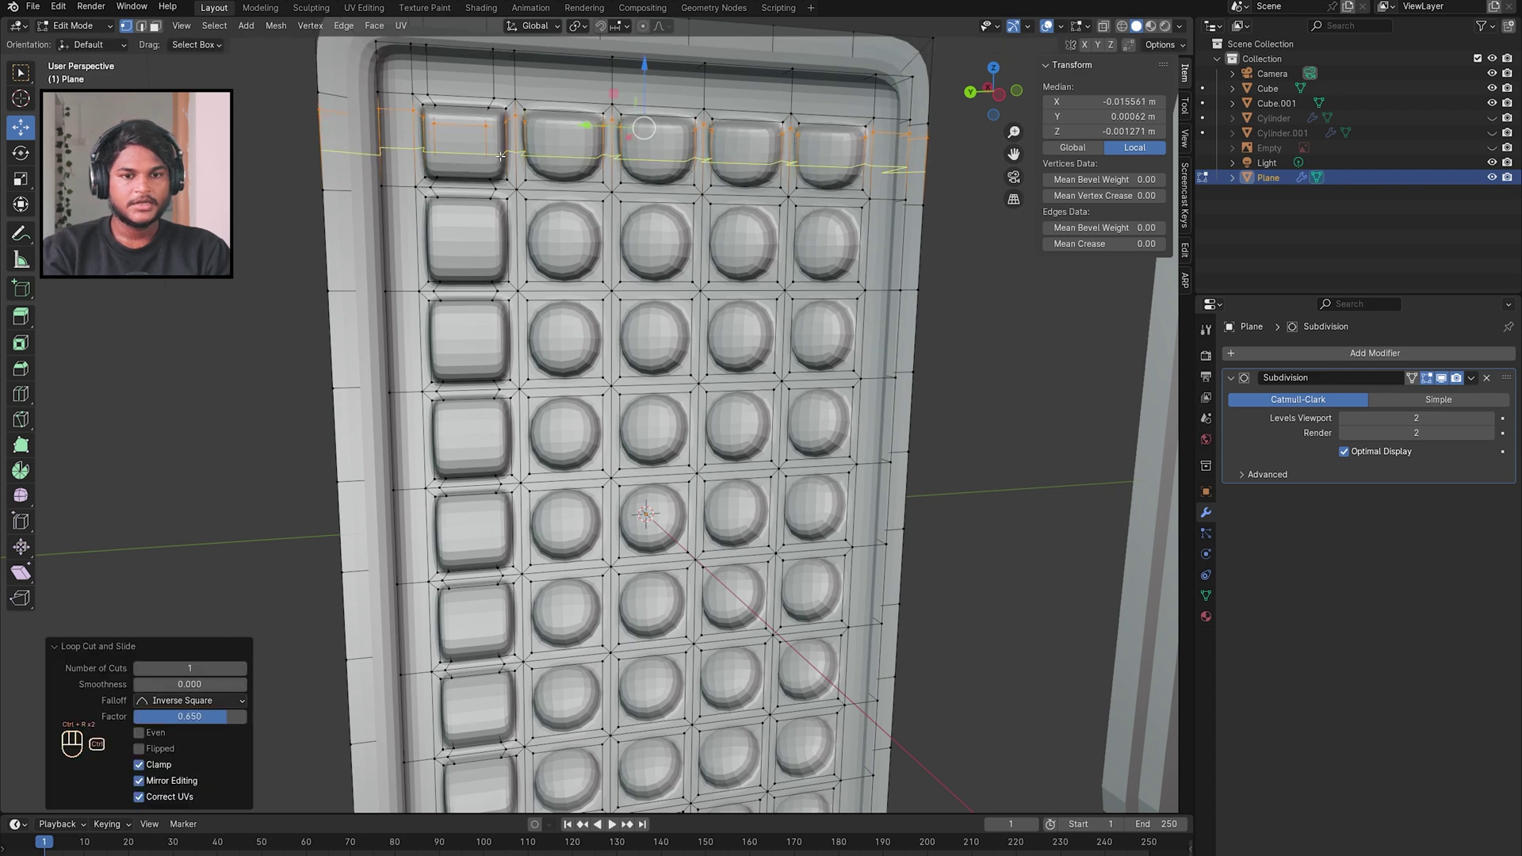
left_click(502, 160)
left_click(500, 162)
Step: Add two crosswise supporting loops to the second row of bumps, at slide factors of about -0.536 and 0.320
key("ctrl+r")
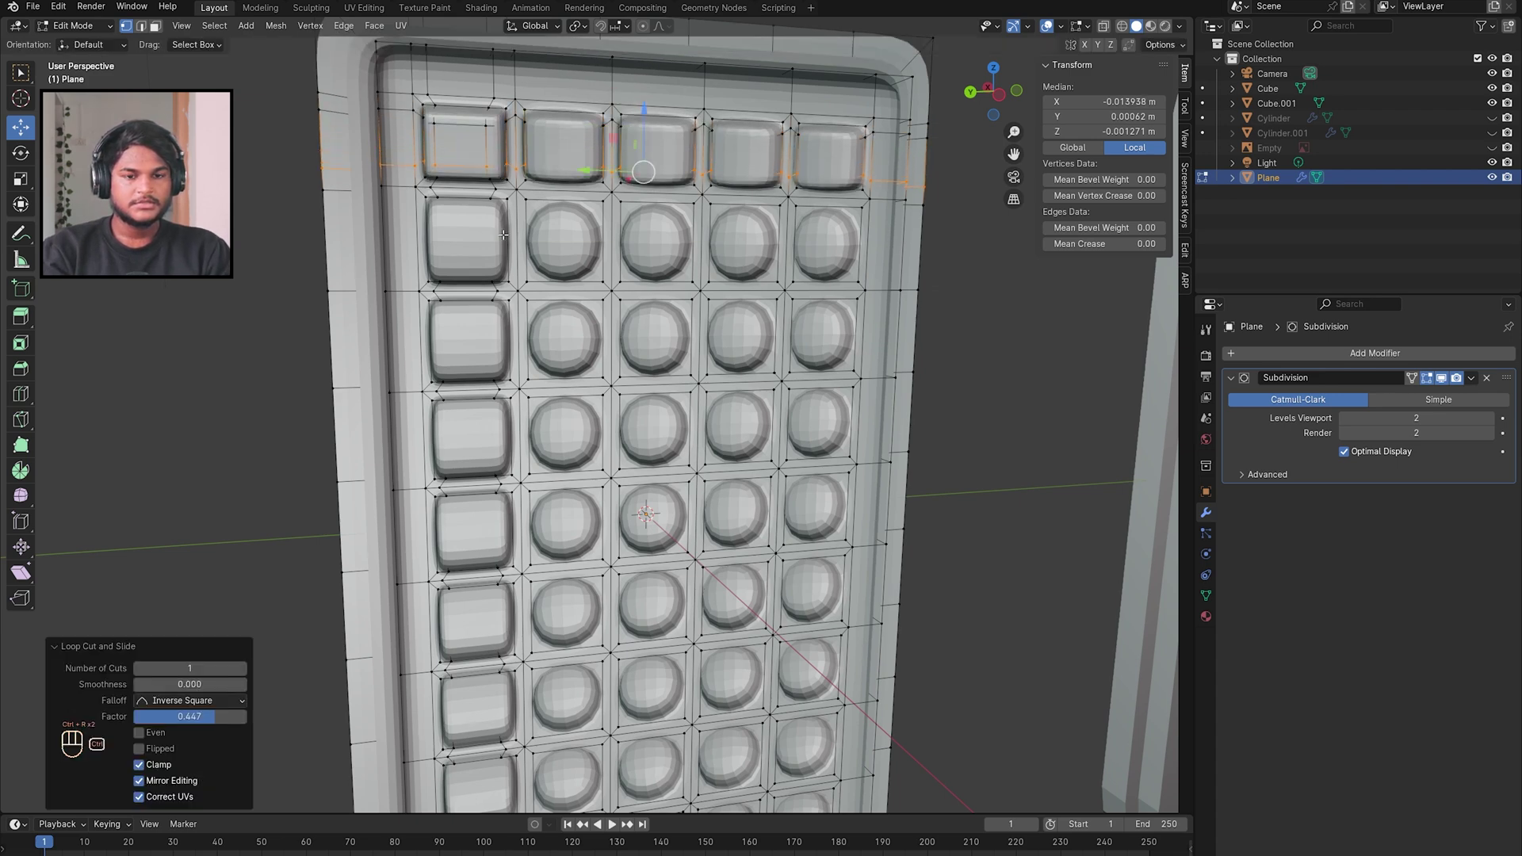
left_click(502, 236)
left_click(506, 213)
key("ctrl+r")
left_click(507, 252)
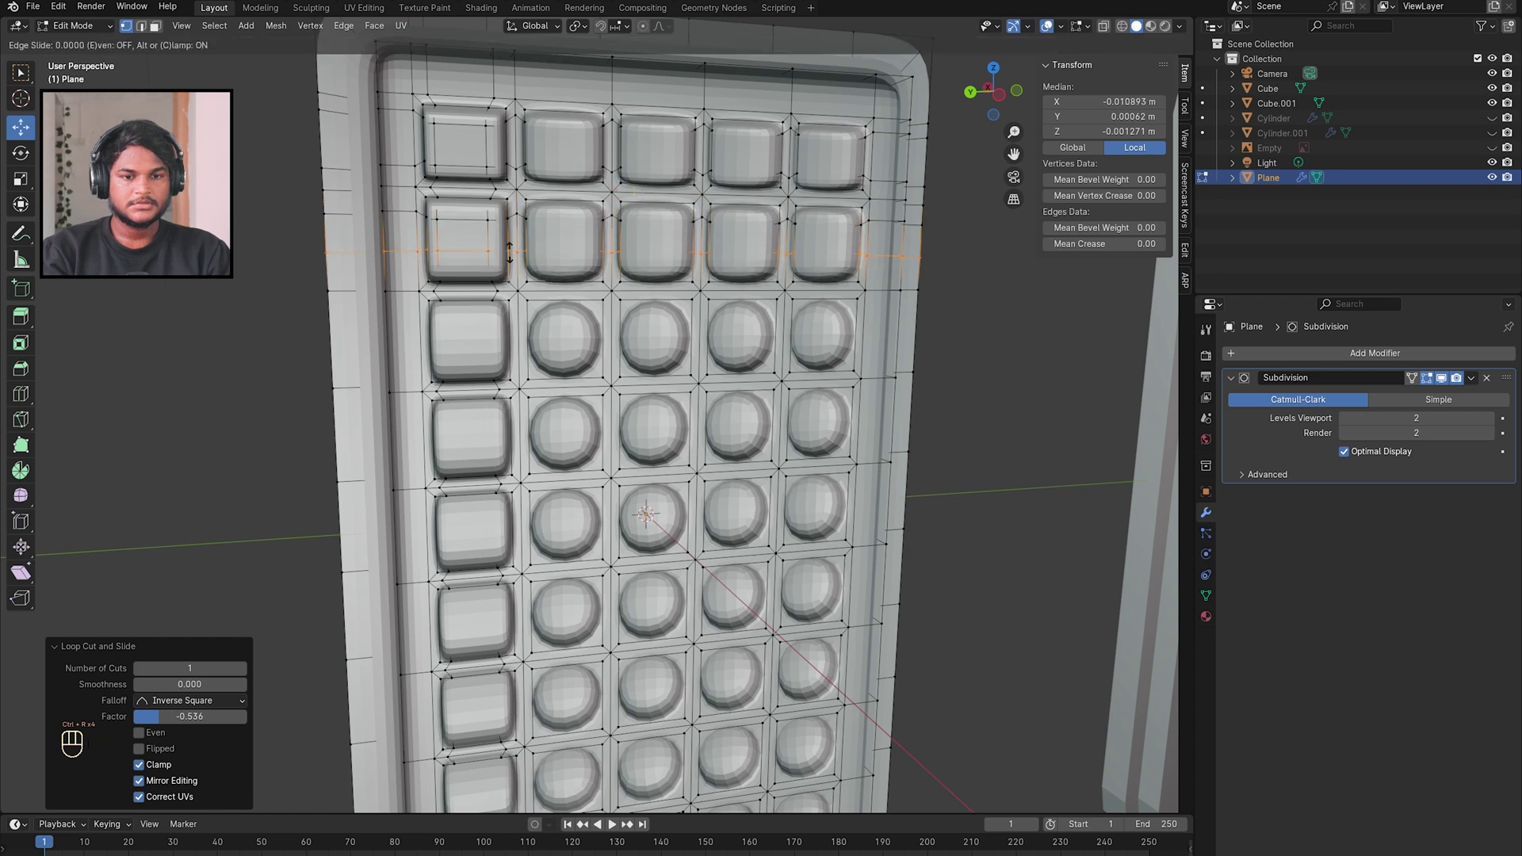
left_click(508, 262)
Step: Add crosswise supporting loops near the upper and lower edges of the third row of bumps
key("ctrl+r")
left_click(514, 315)
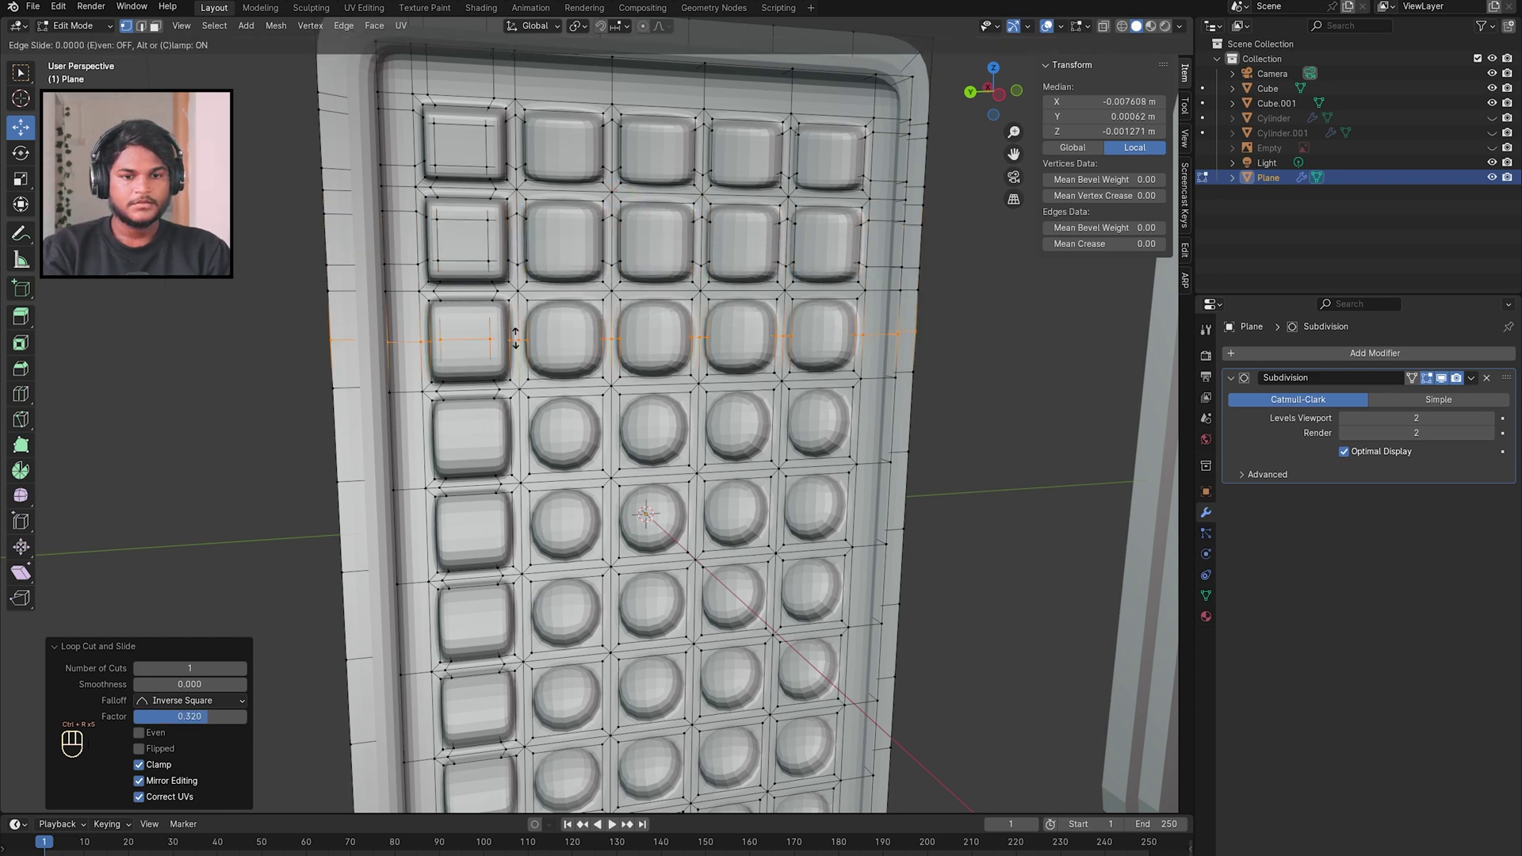
left_click(516, 312)
key("ctrl+r")
left_click(515, 341)
left_click(514, 362)
Step: Add crosswise supporting loops near both edges of the fourth row of bumps and slide the lower one again to refine its position
middle_click_drag(514, 363, 438, 369)
key("ctrl+r")
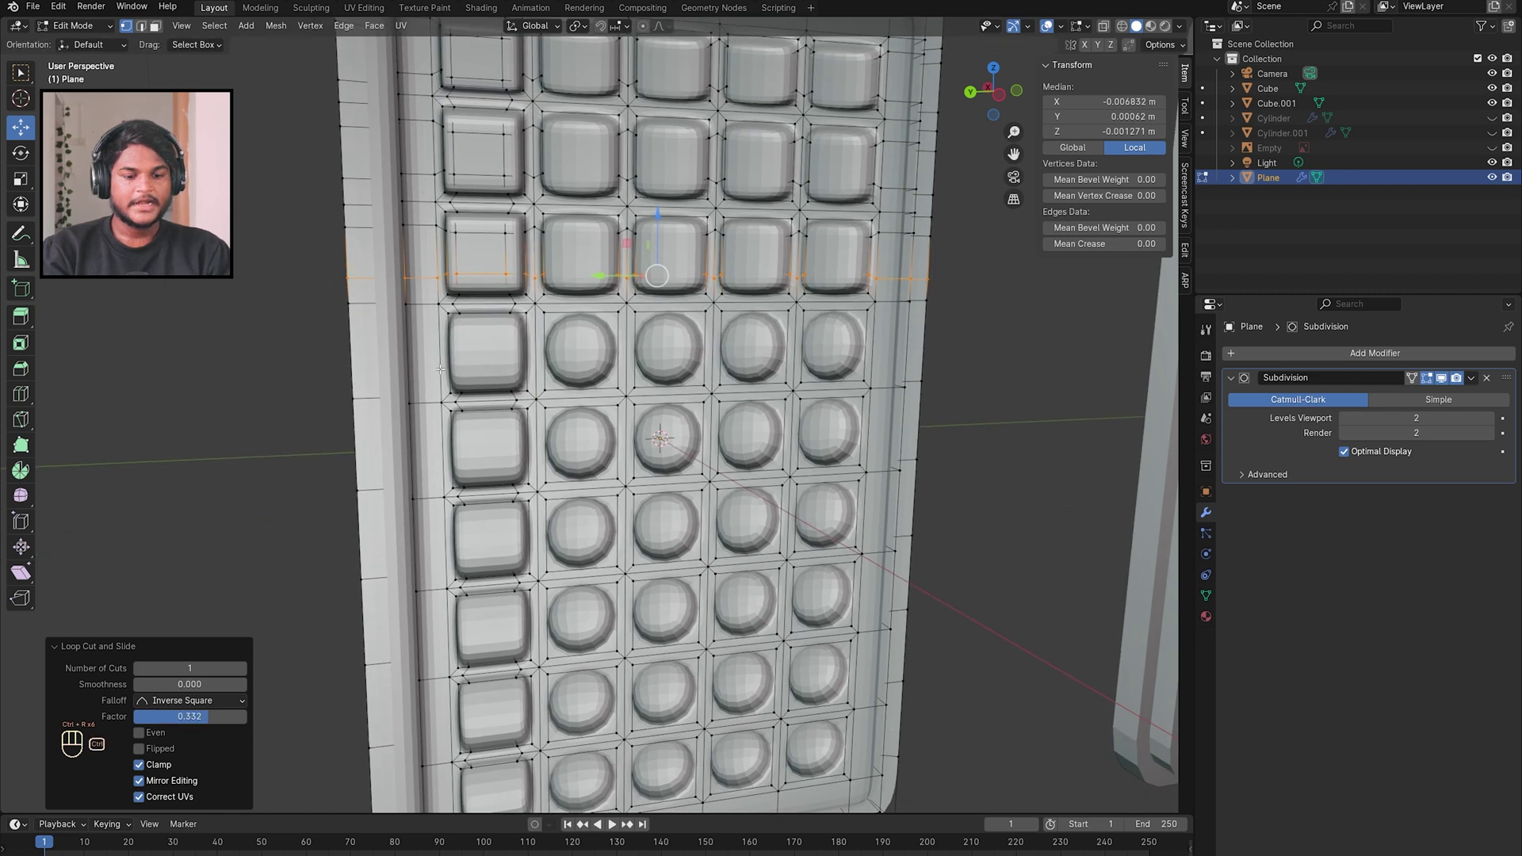
left_click(432, 349)
left_click(432, 340)
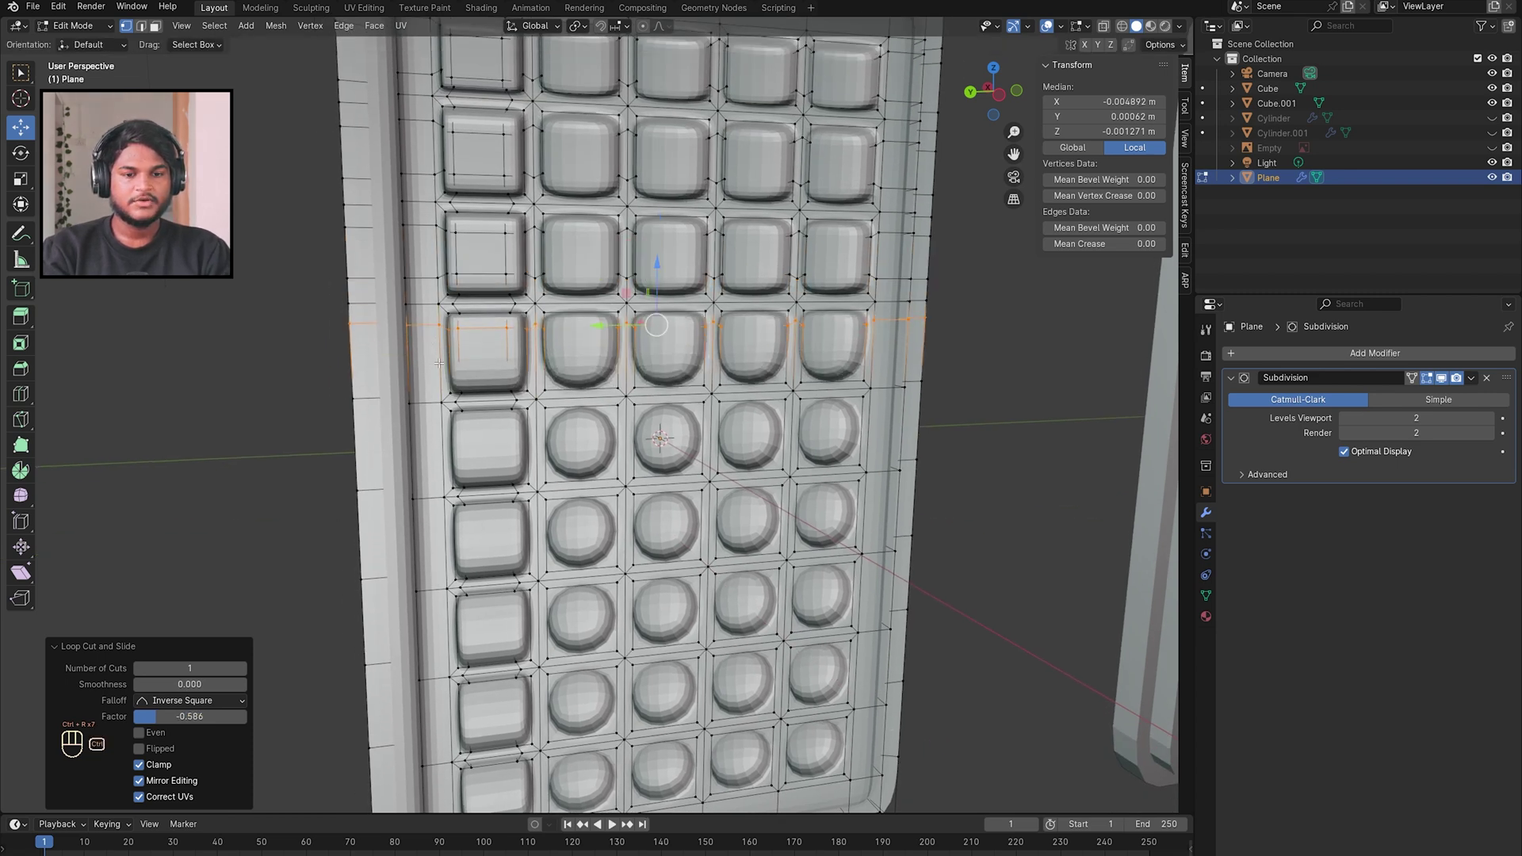
key("ctrl+r")
left_click(440, 367)
left_click(441, 371)
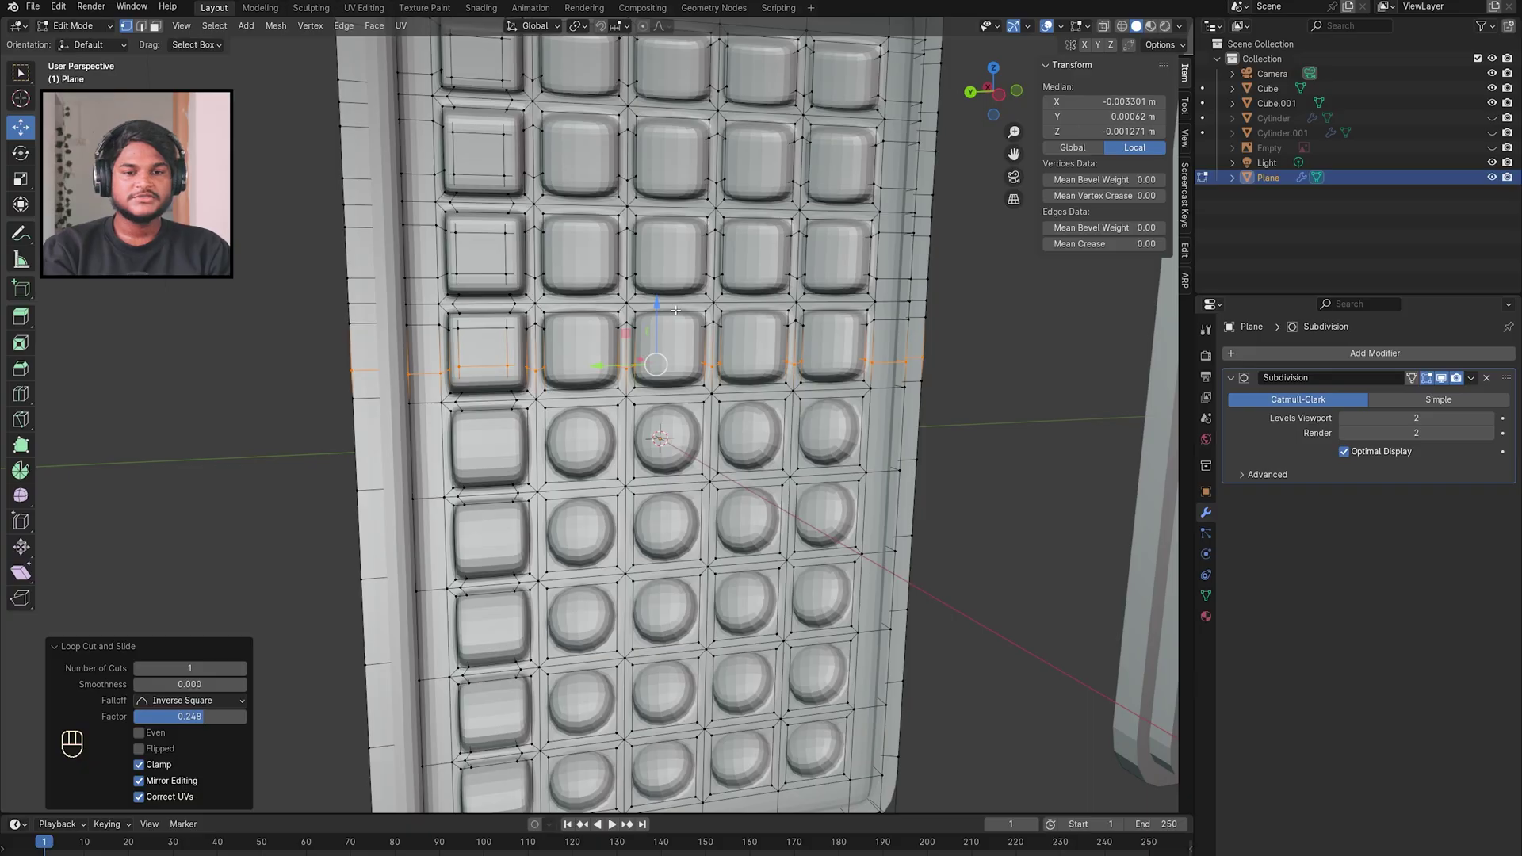
key("g")
key("g")
left_click(616, 412)
Step: Add two crosswise supporting loops to the fifth row of bumps, at slide factors of about -0.451 and 0.396
key("ctrl+r")
left_click(450, 447)
left_click(450, 429)
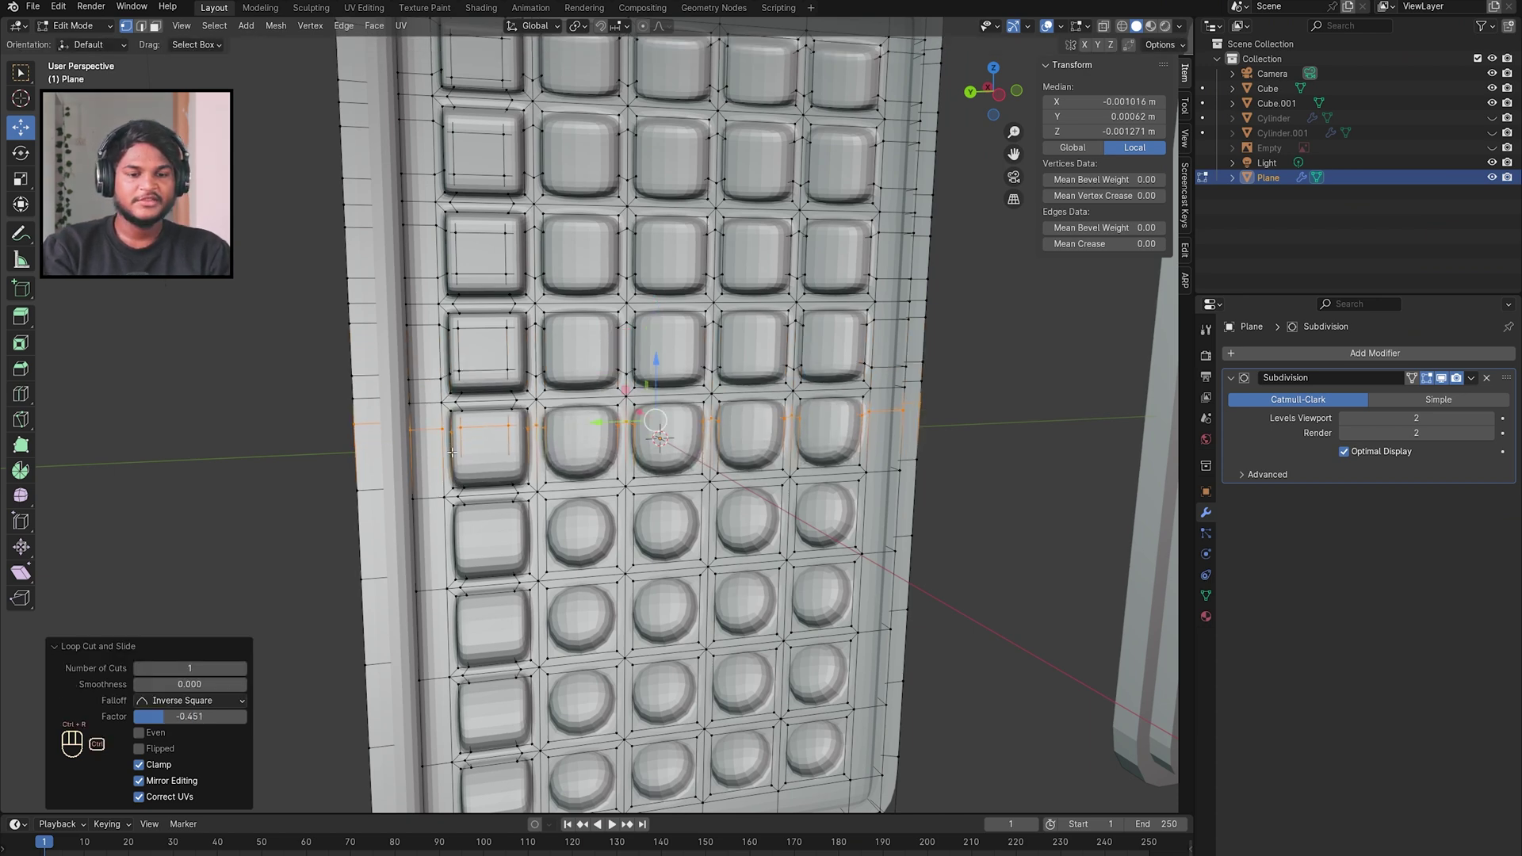
key("ctrl+r")
left_click(450, 453)
left_click(452, 468)
Step: Tighten the sixth row of bumps with a crosswise loop cut near its upper edge and another near its lower edge
key("ctrl+r")
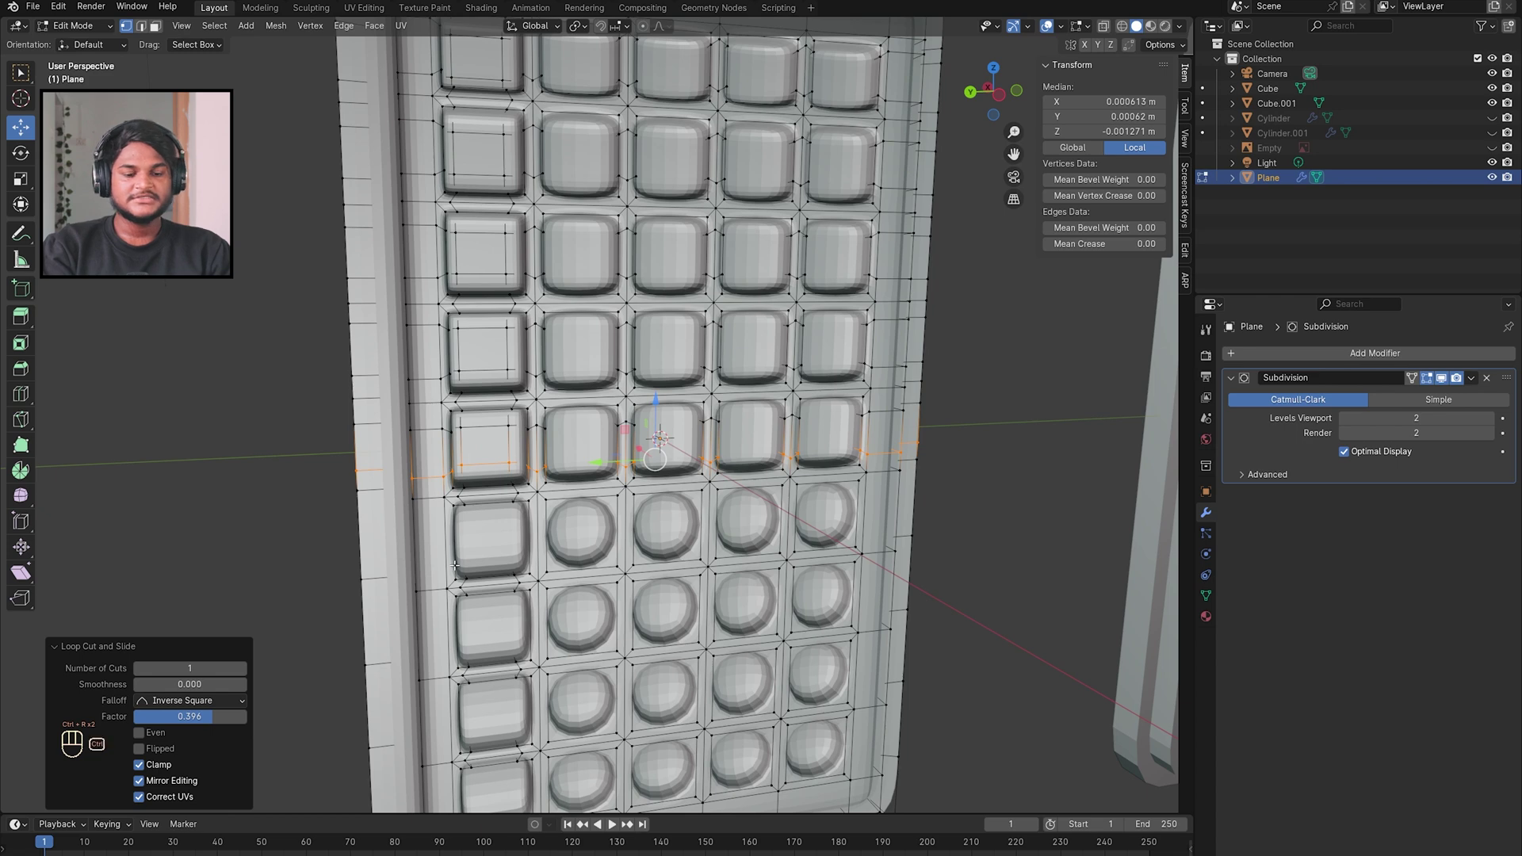
left_click(453, 528)
left_click(453, 512)
key("ctrl+r")
left_click(453, 548)
left_click(453, 565)
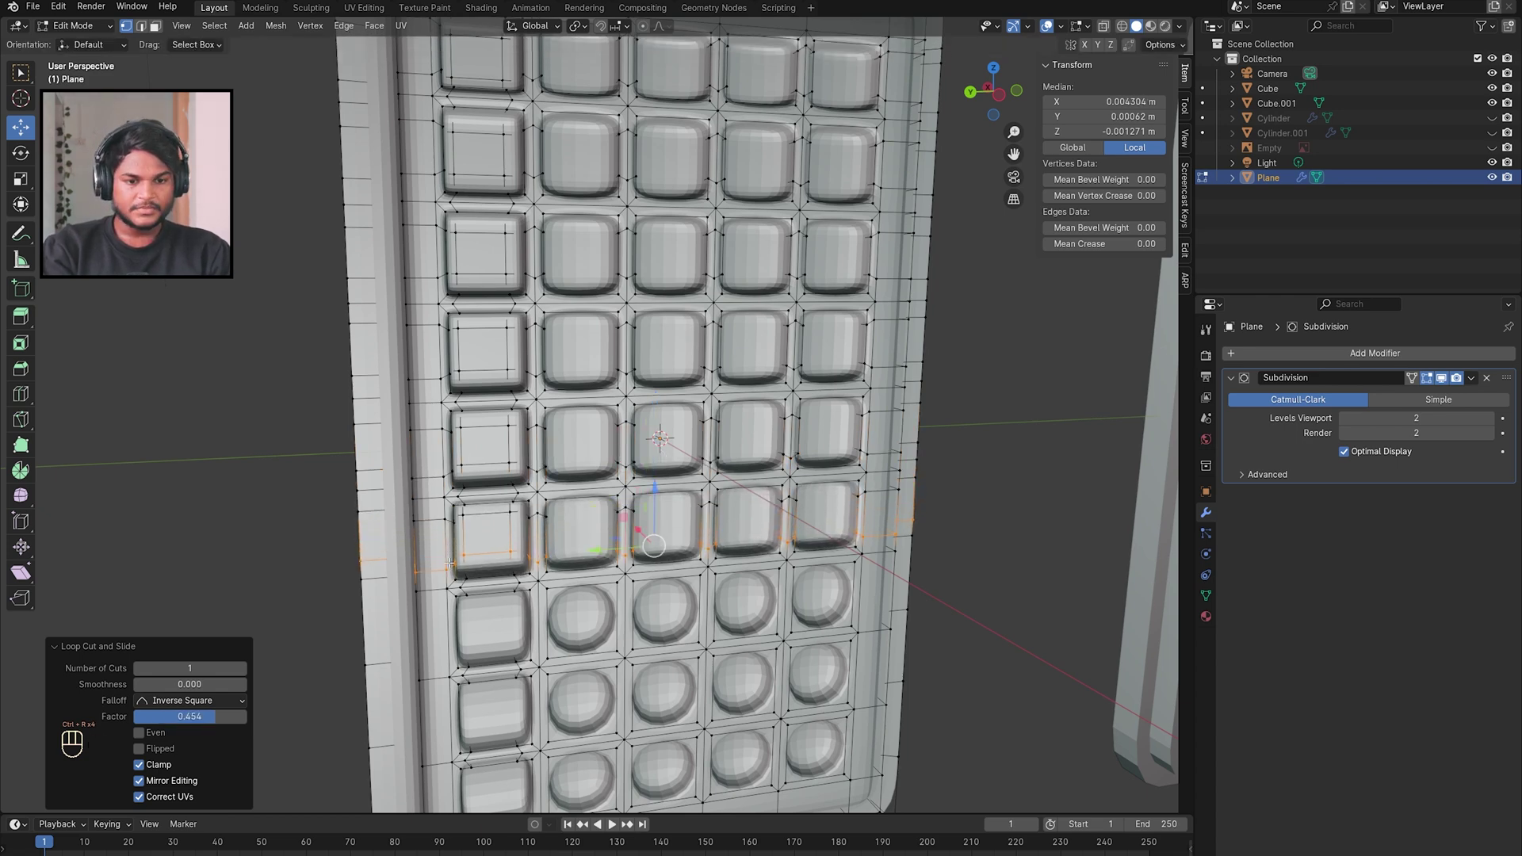
Step: Add two crosswise supporting loops to the seventh row of bumps, one slid toward the upper edge and one toward the lower
key("ctrl+r")
left_click(453, 644)
left_click(452, 629)
middle_click_drag(449, 692, 452, 631, "shift")
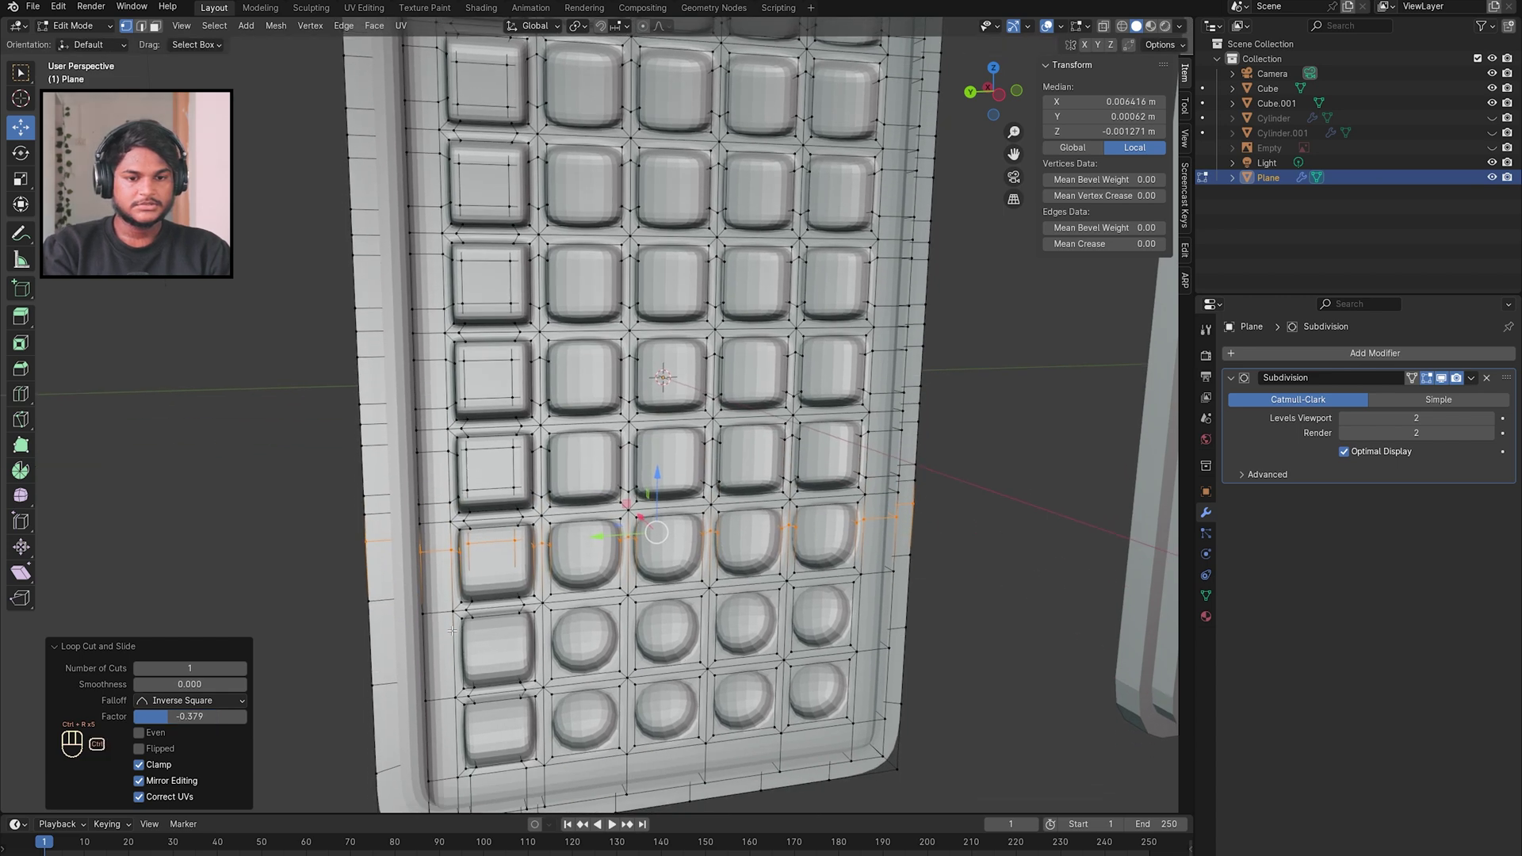
key("ctrl+r")
left_click(453, 588)
left_click(453, 572)
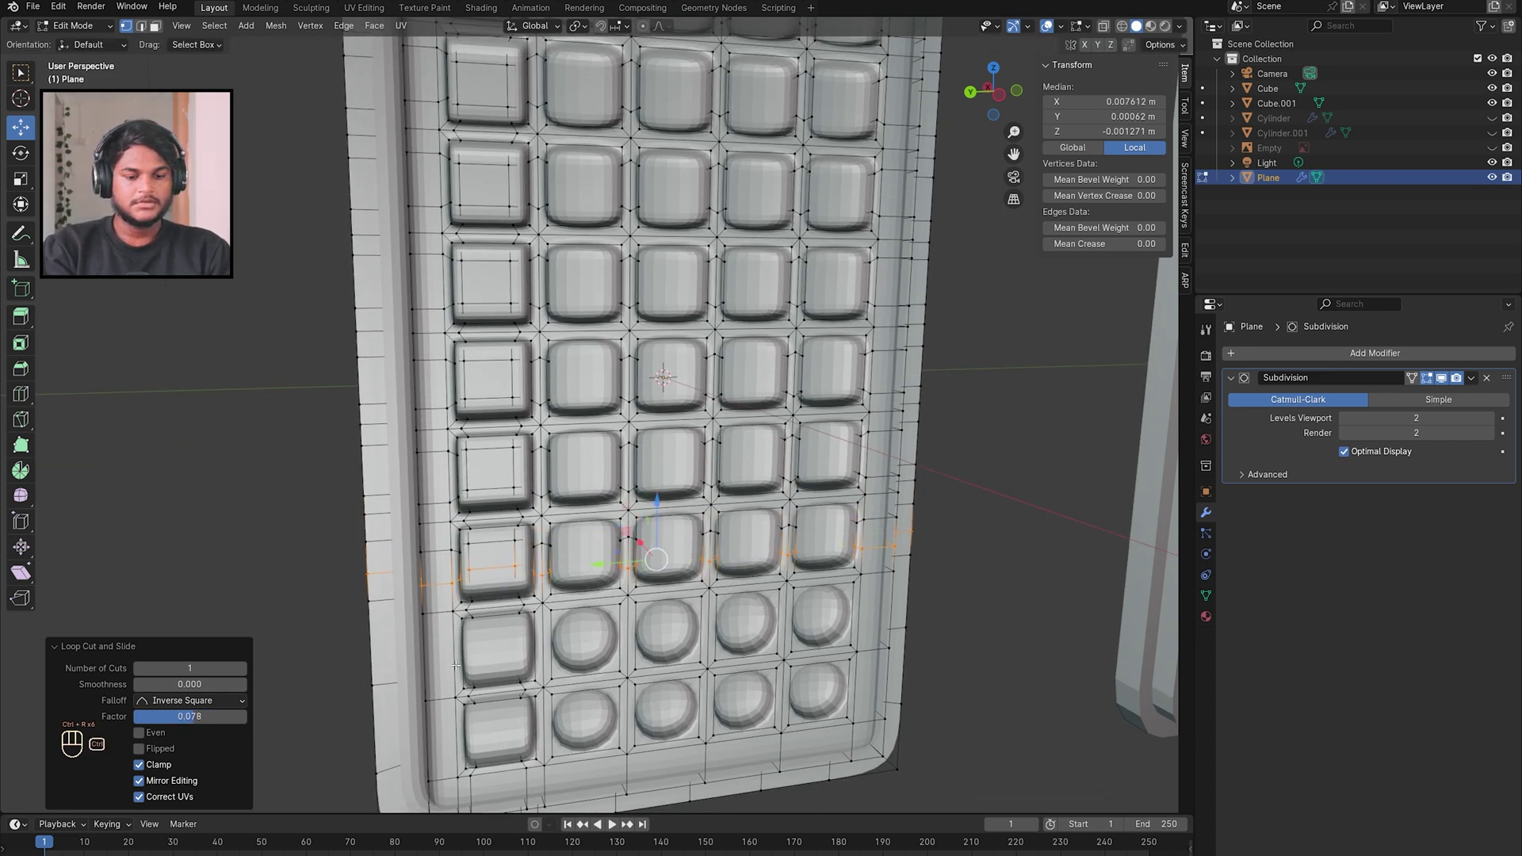
Step: Add two crosswise supporting loops through the eighth row of bumps
key("ctrl+r")
left_click(455, 669)
left_click(456, 669)
key("ctrl+r")
left_click(456, 670)
left_click(456, 670)
Step: Add two crosswise supporting loops through the ninth, lowest row of bumps
key("ctrl+r")
left_click(460, 727)
left_click(460, 728)
key("ctrl+r")
left_click(458, 750)
left_click(458, 755)
Step: Add one centred lengthwise loop cut through each of the second and third columns of bumps
middle_click_drag(617, 654, 582, 215, "shift")
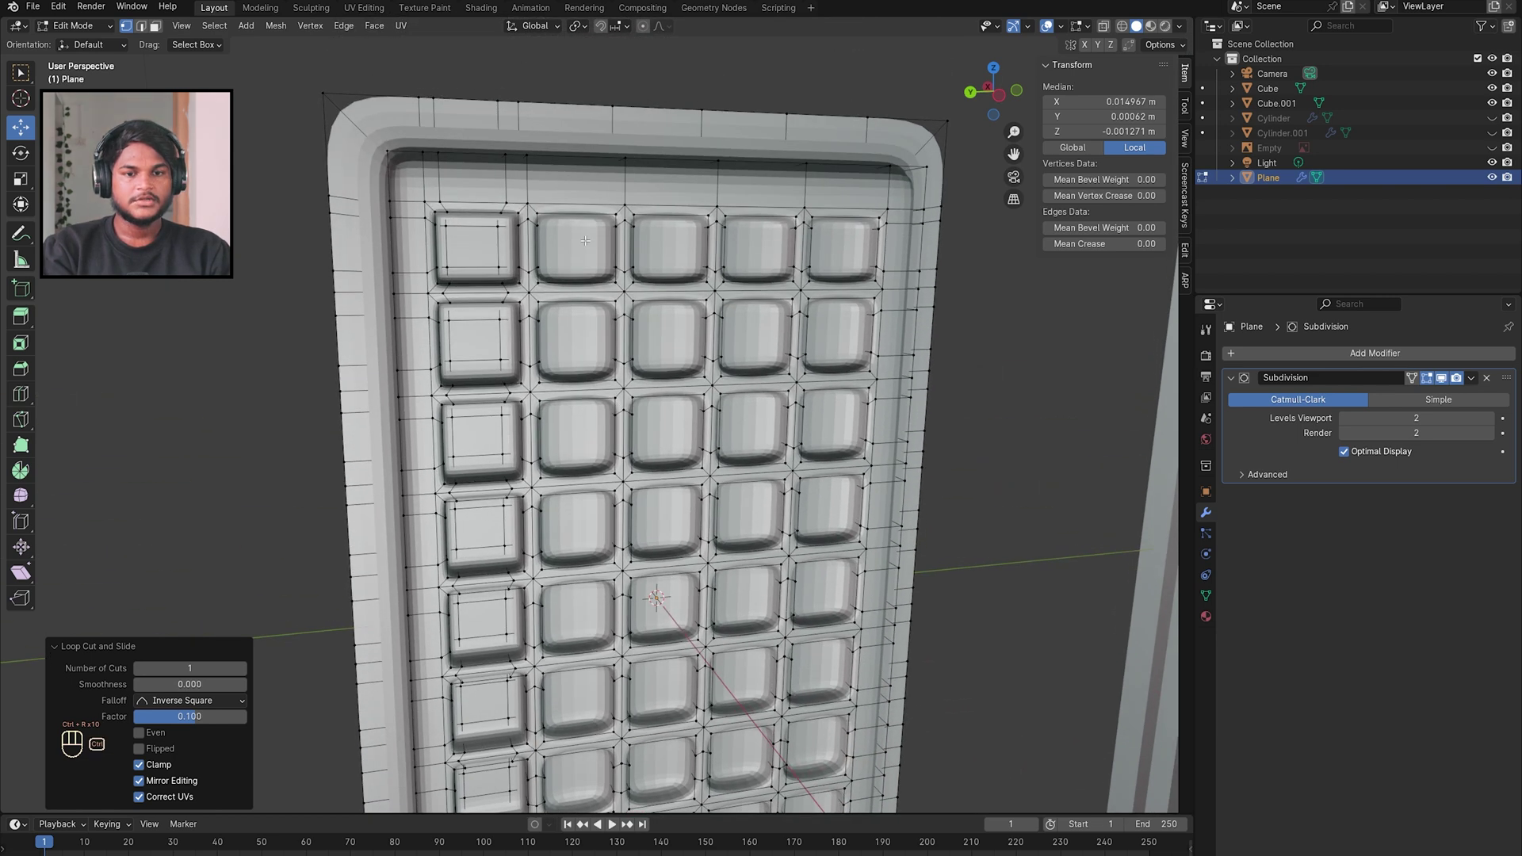
key("ctrl")
key("ctrl+r")
left_click(579, 214)
right_click(687, 205)
key("ctrl+r")
left_click(677, 208)
right_click(678, 209)
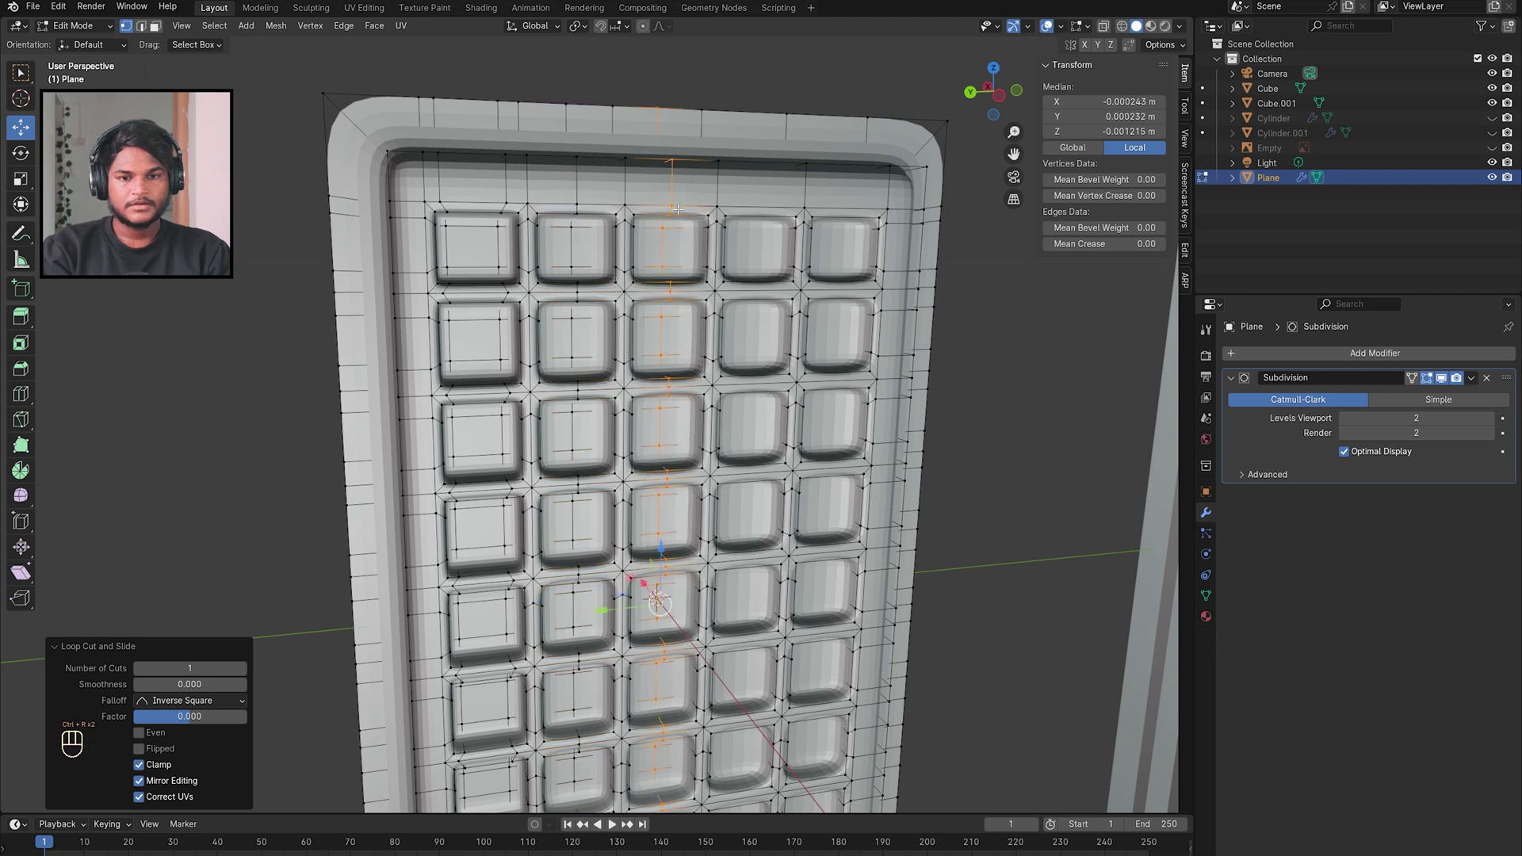
Step: Add one centred lengthwise loop cut through each of the fourth and fifth columns of bumps
key("ctrl+r")
left_click(762, 208)
right_click(773, 205)
key("ctrl+r")
left_click(849, 209)
right_click(849, 210)
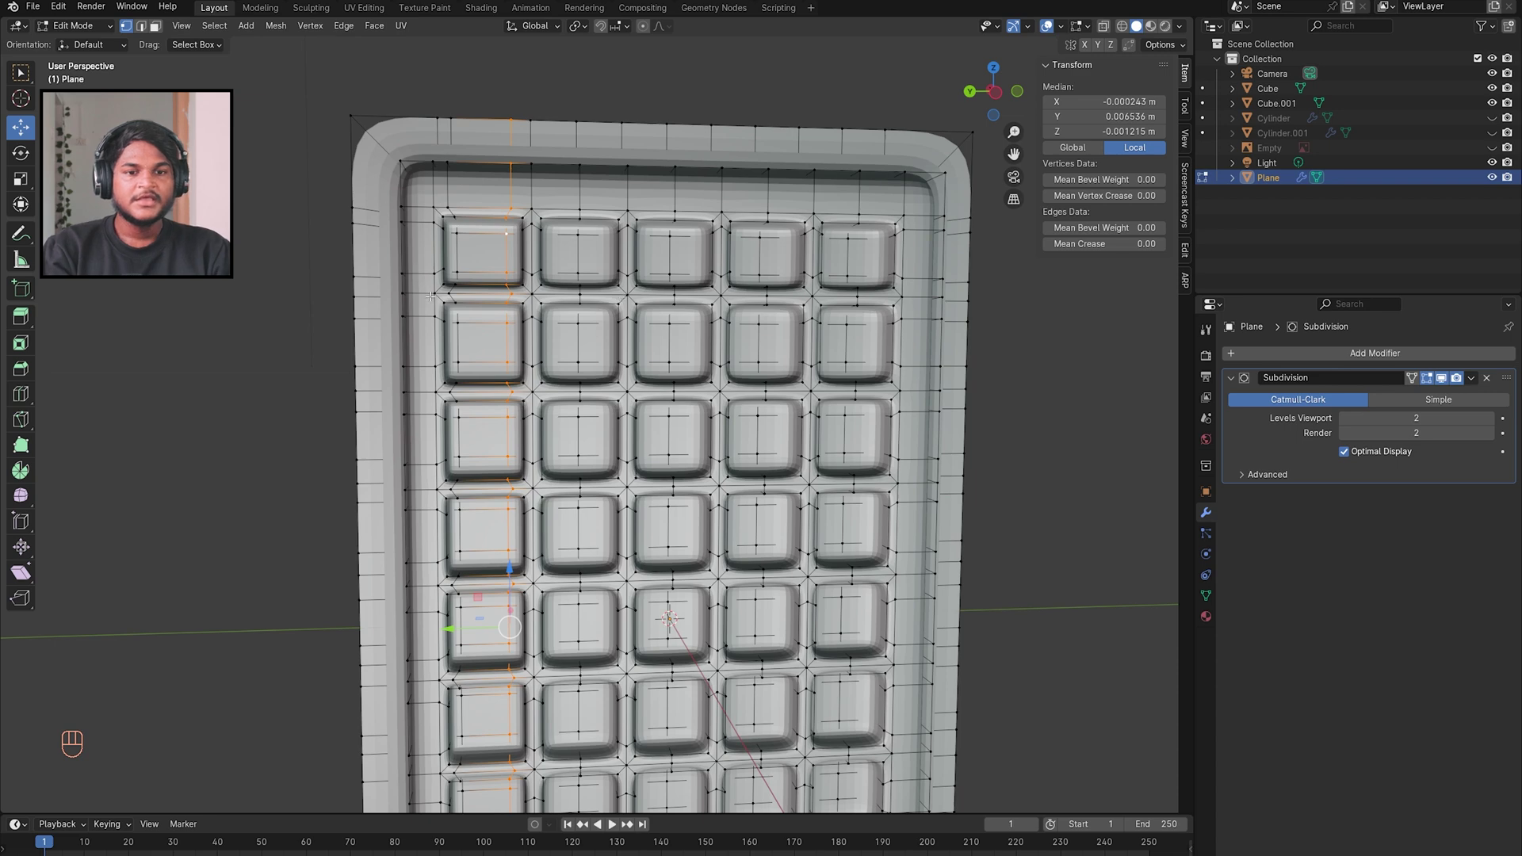
Step: Dissolve the edges of the lengthwise supporting loop on the inner side of the first column of bumps
left_click(519, 199)
key("2")
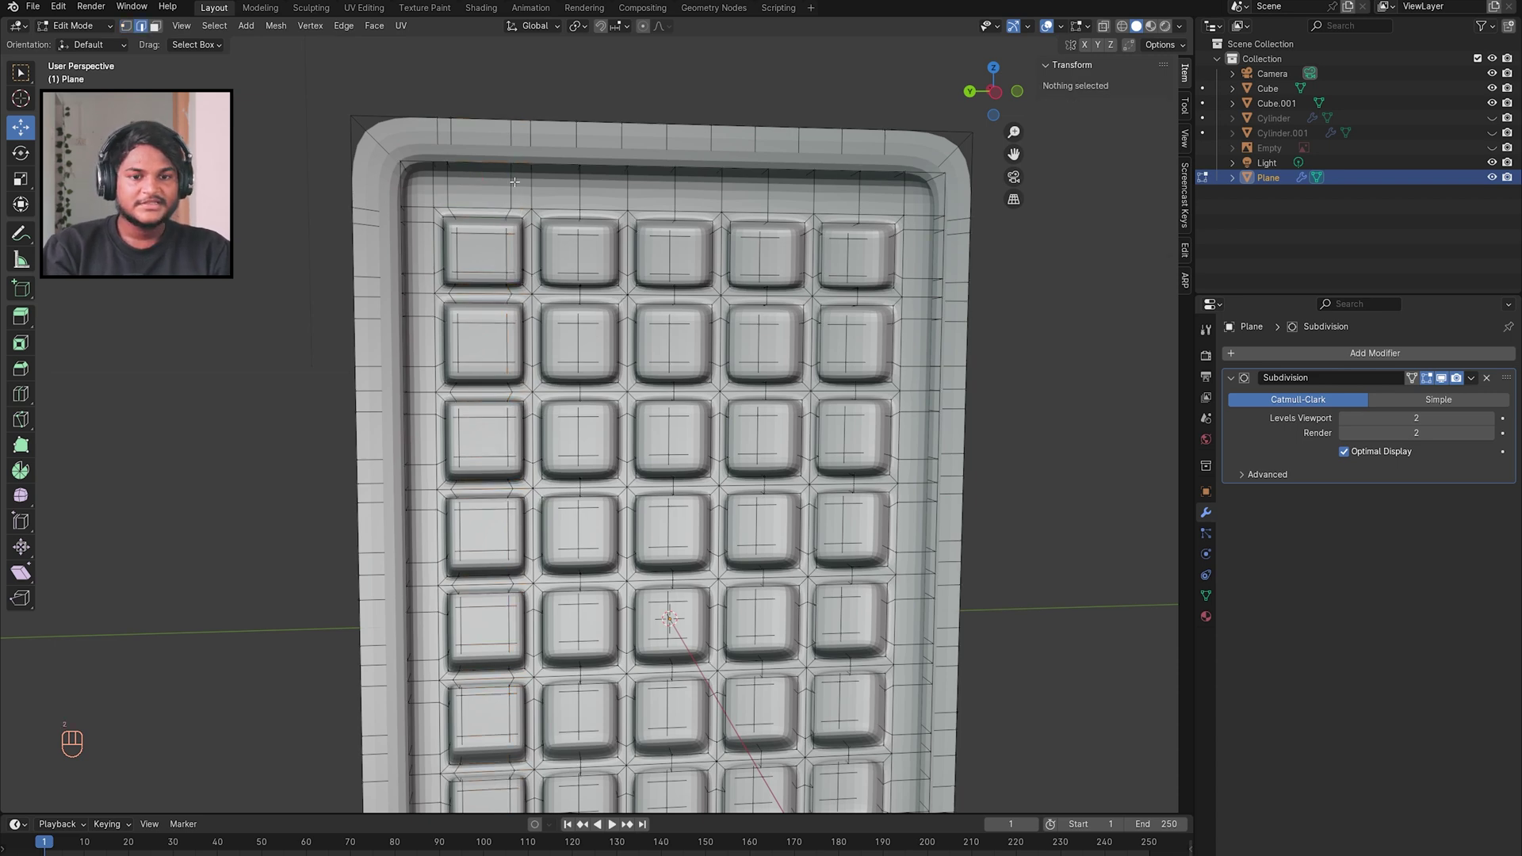
left_click(510, 253, "alt")
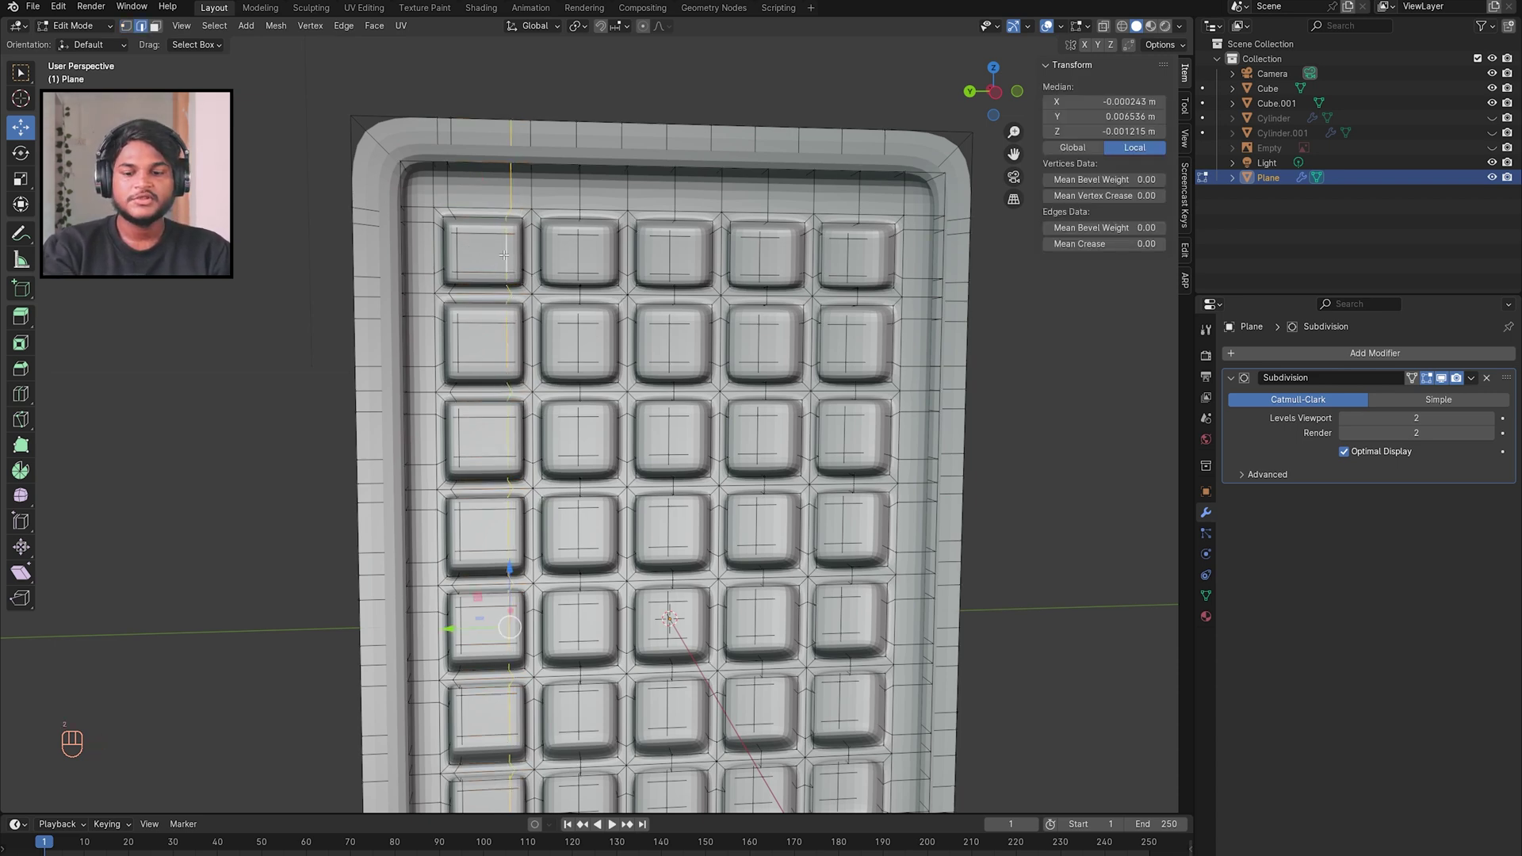
key("x")
left_click(465, 160)
middle_click_drag(520, 302, 619, 243)
key("ctrl+z")
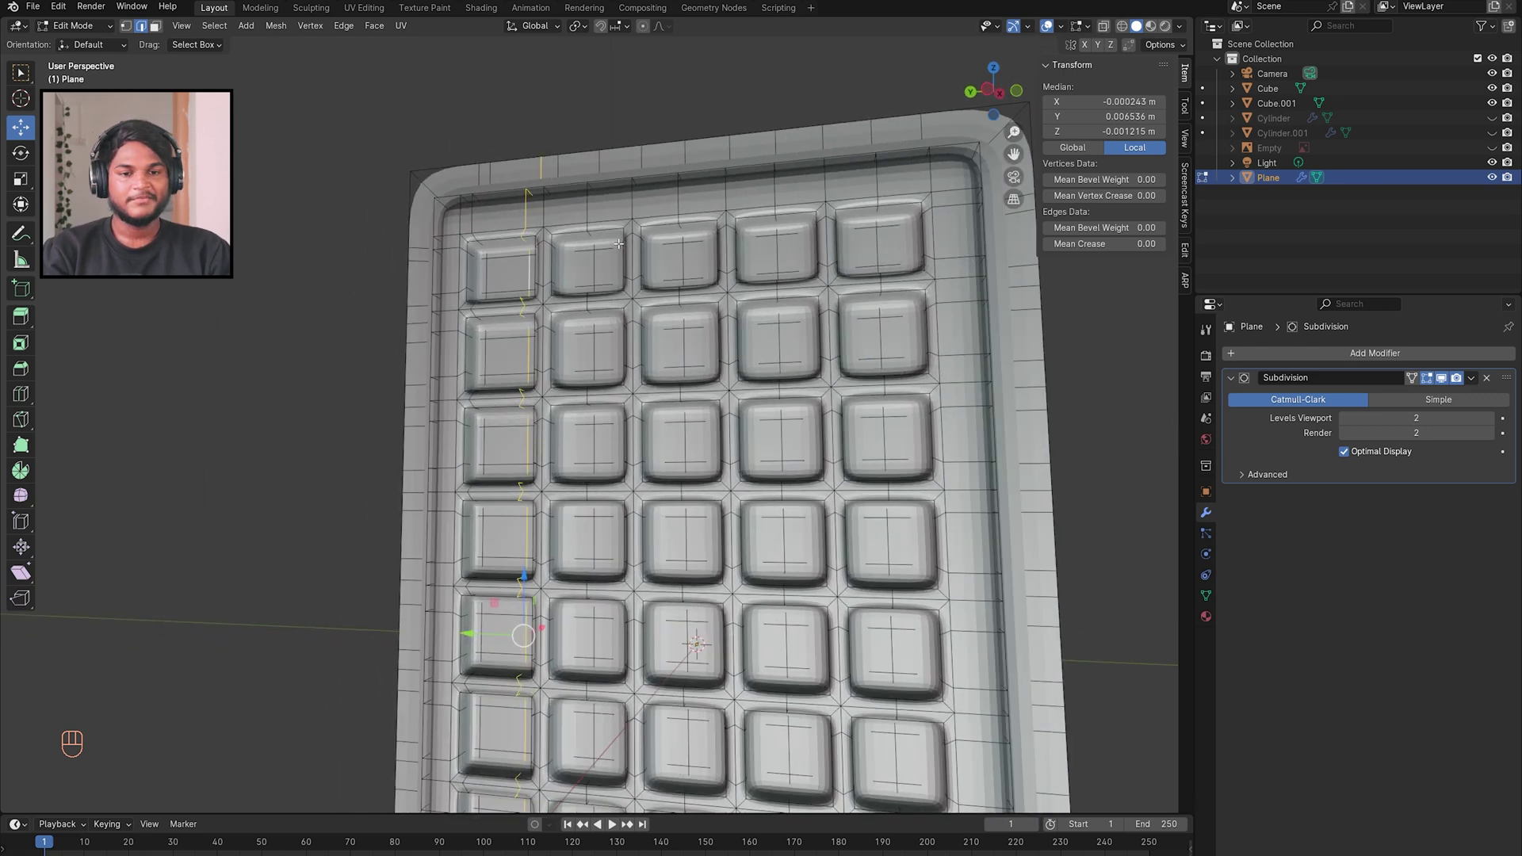
key("x")
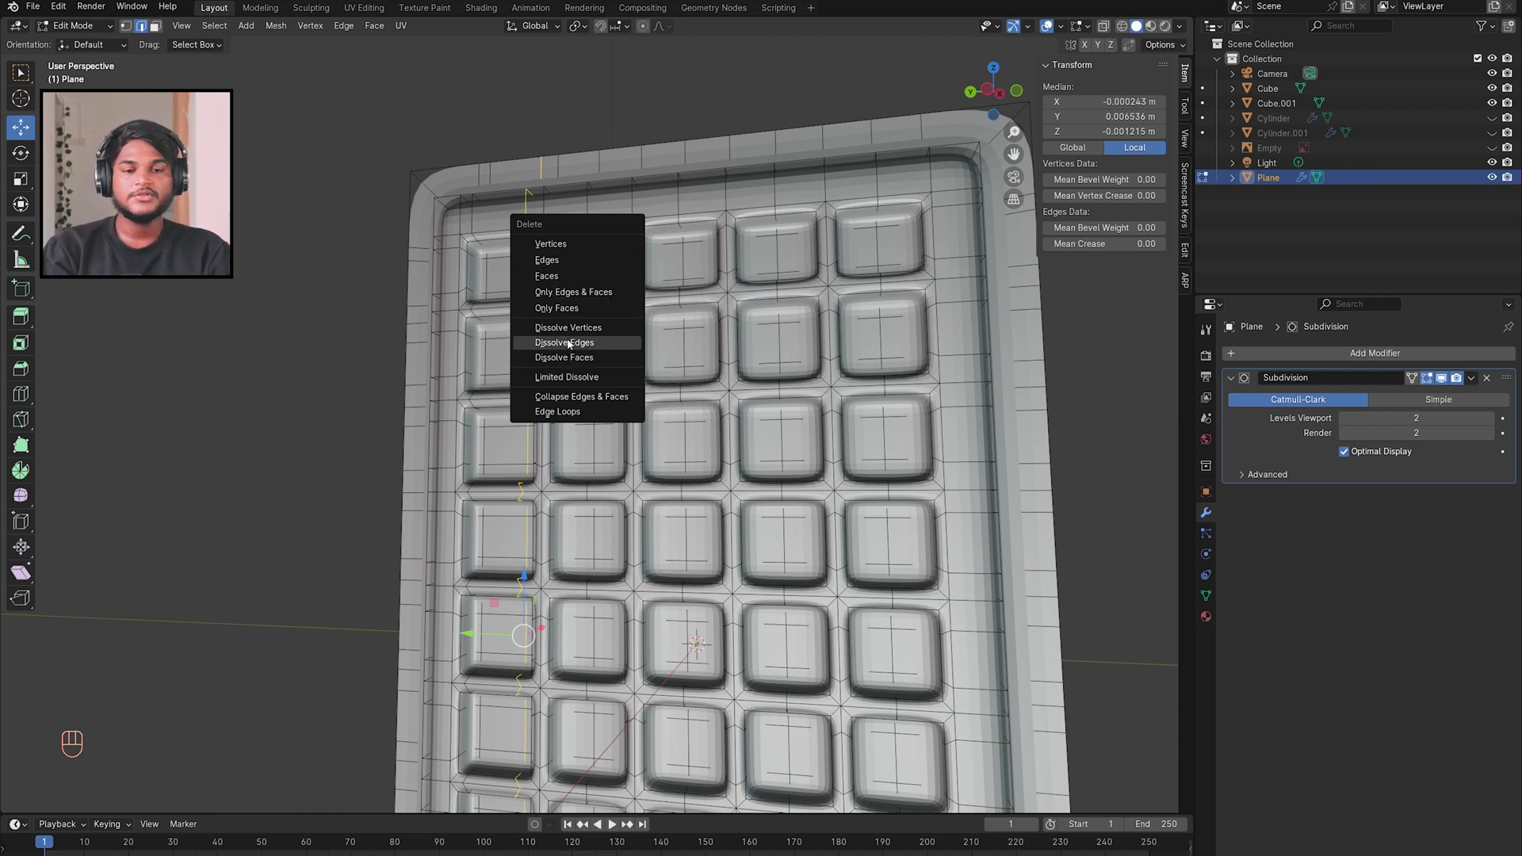
left_click(568, 343)
middle_click_drag(568, 342, 568, 339)
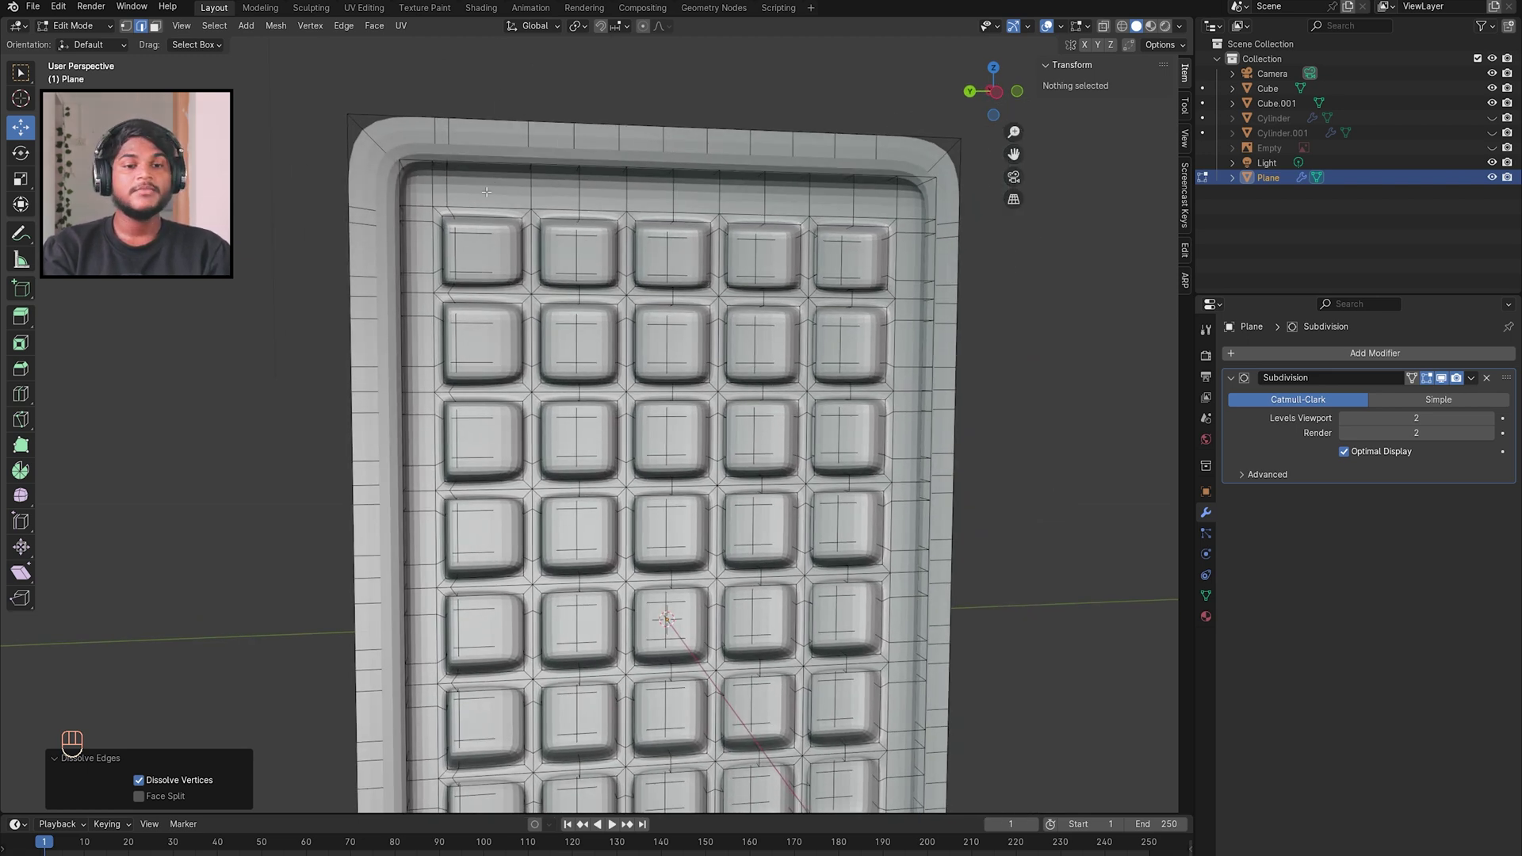
Step: Dissolve the edges of the lengthwise supporting loop on the outer side of the first column of bumps
left_click(457, 246, "alt")
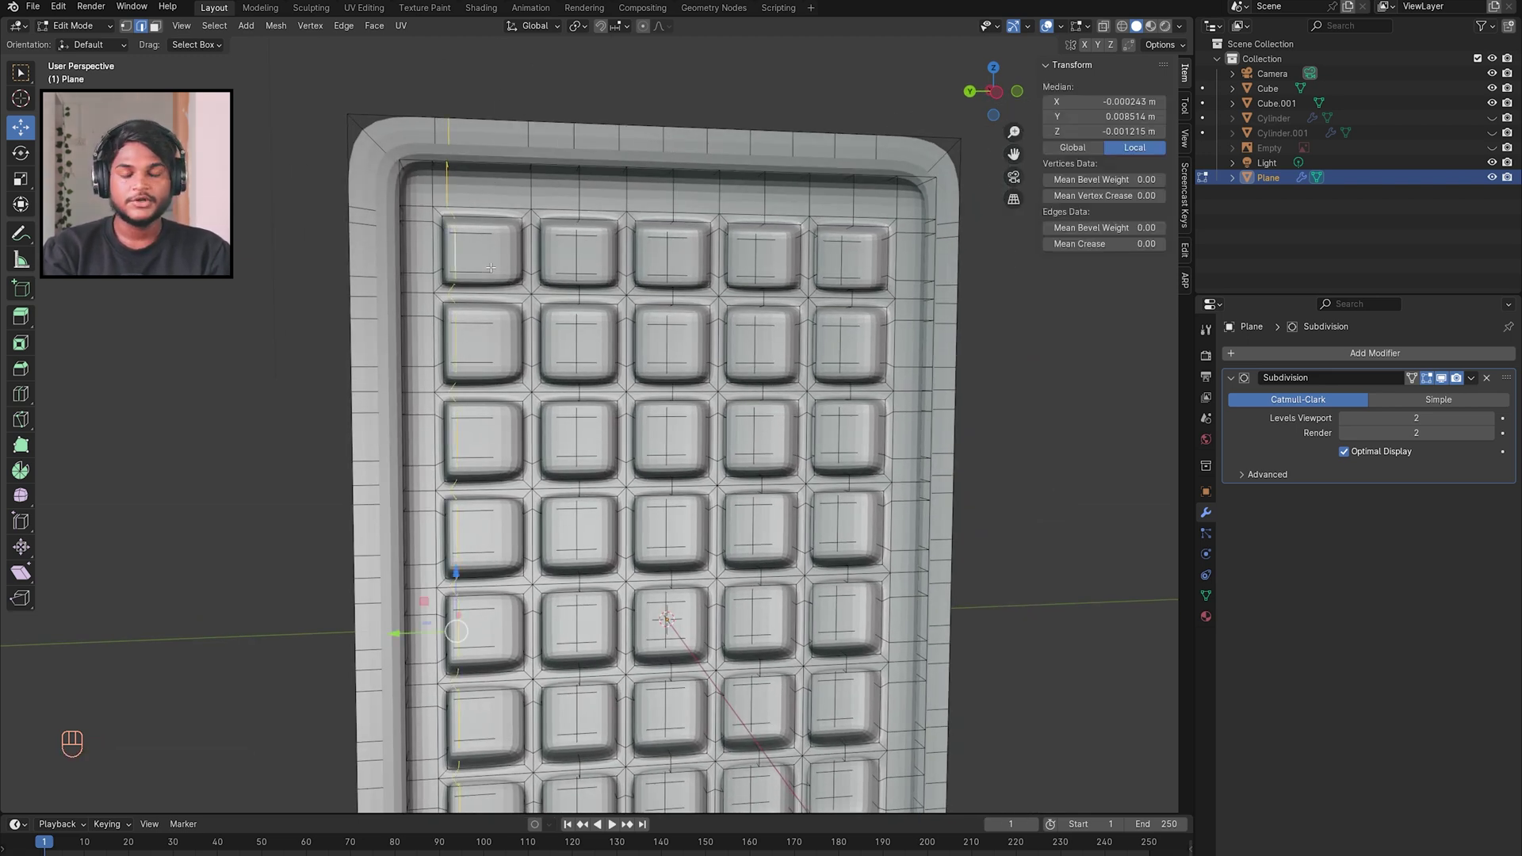
key("Delete")
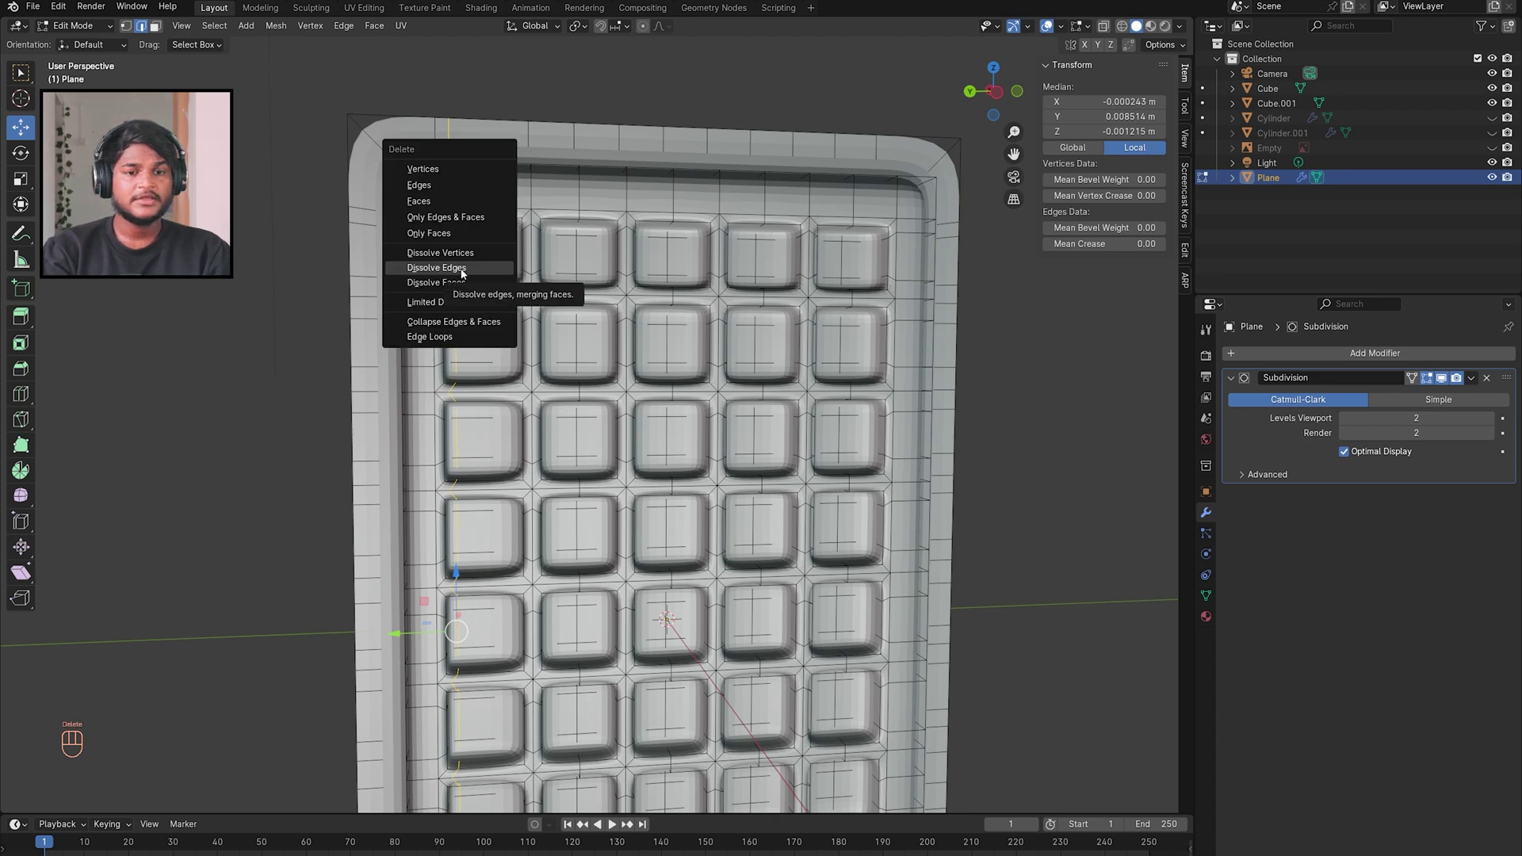
left_click(437, 268)
Step: Add one centred lengthwise loop cut through the first column of bumps and check the biscuit in Object Mode
middle_click_drag(486, 238, 689, 220, "ctrl")
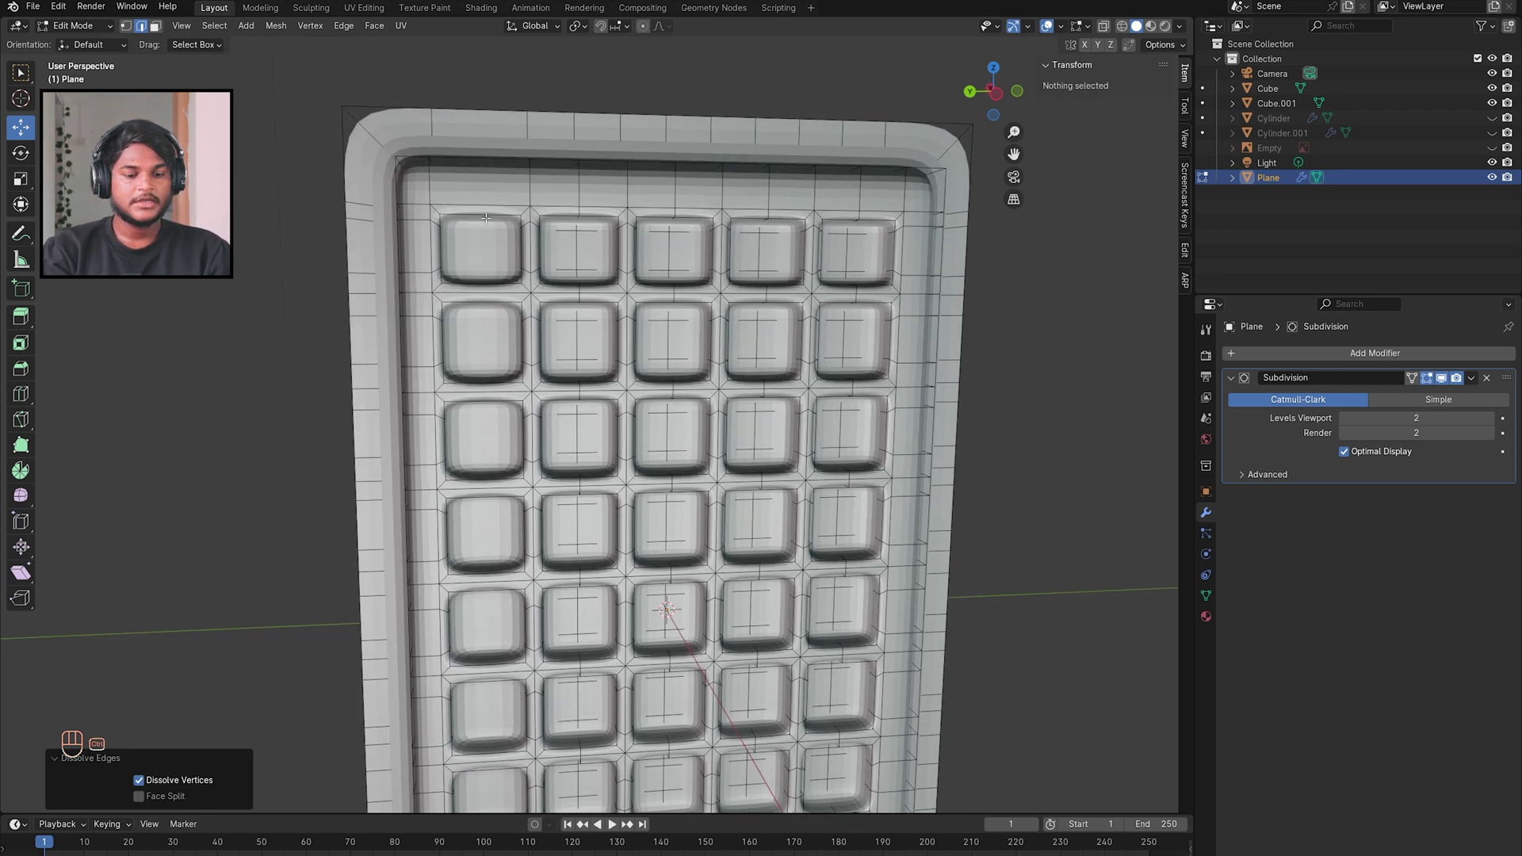
key("ctrl+r")
left_click(486, 218)
key("Tab")
scroll(486, 217, "down", 5)
left_click(690, 216)
middle_click_drag(690, 220, 648, 339)
left_click(627, 355)
Step: Extrude the biscuit's outer border edge loop backwards by about 0.000845 m along X to give the body thickness
key("Tab")
key("2")
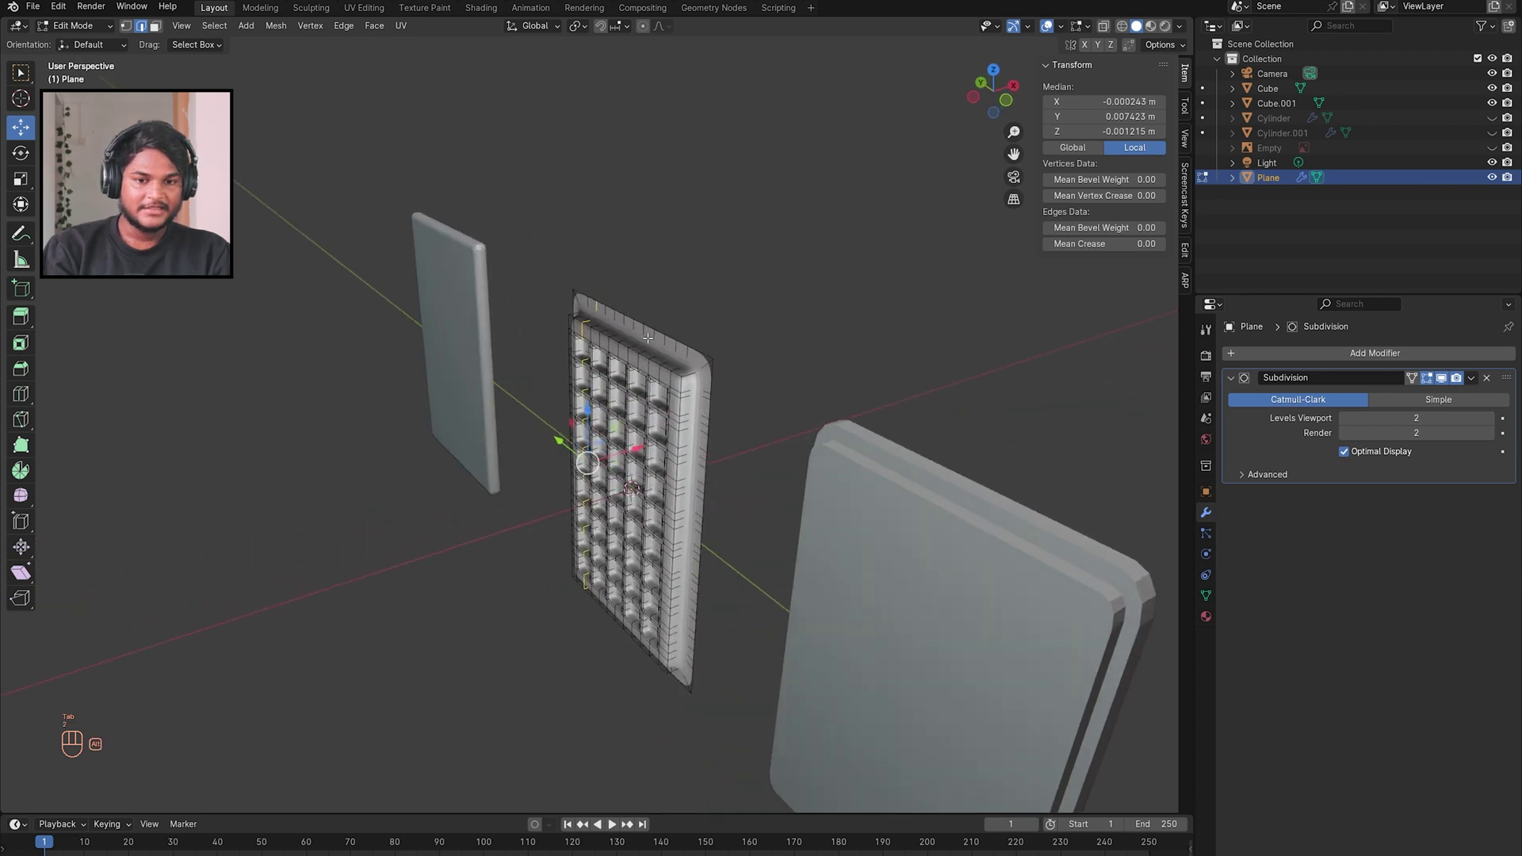
middle_click_drag(779, 389, 772, 391)
key("g")
right_click(787, 388)
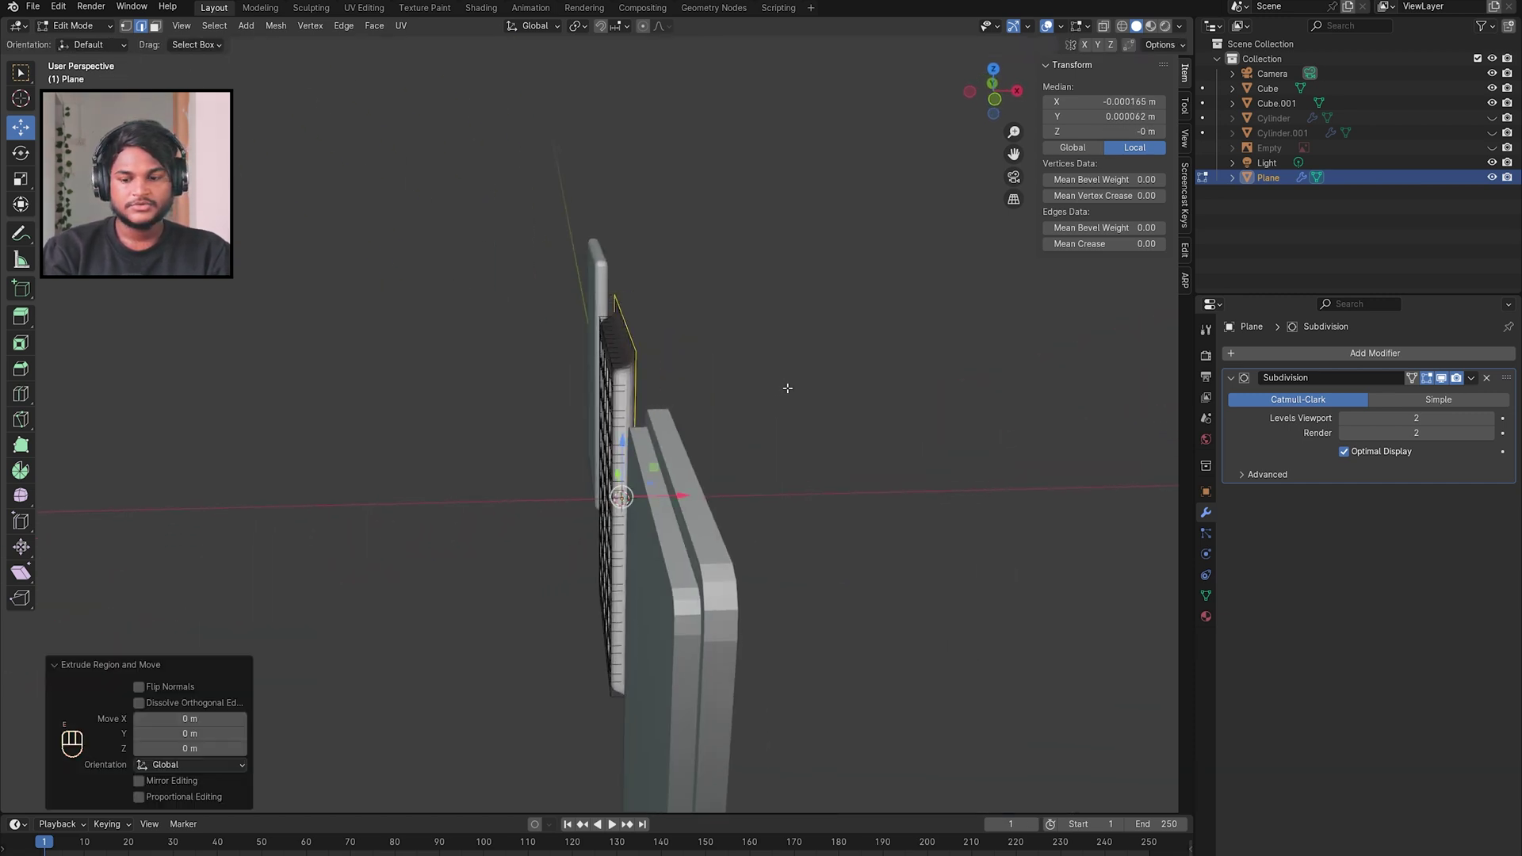
key("KP_3")
key("KP_1")
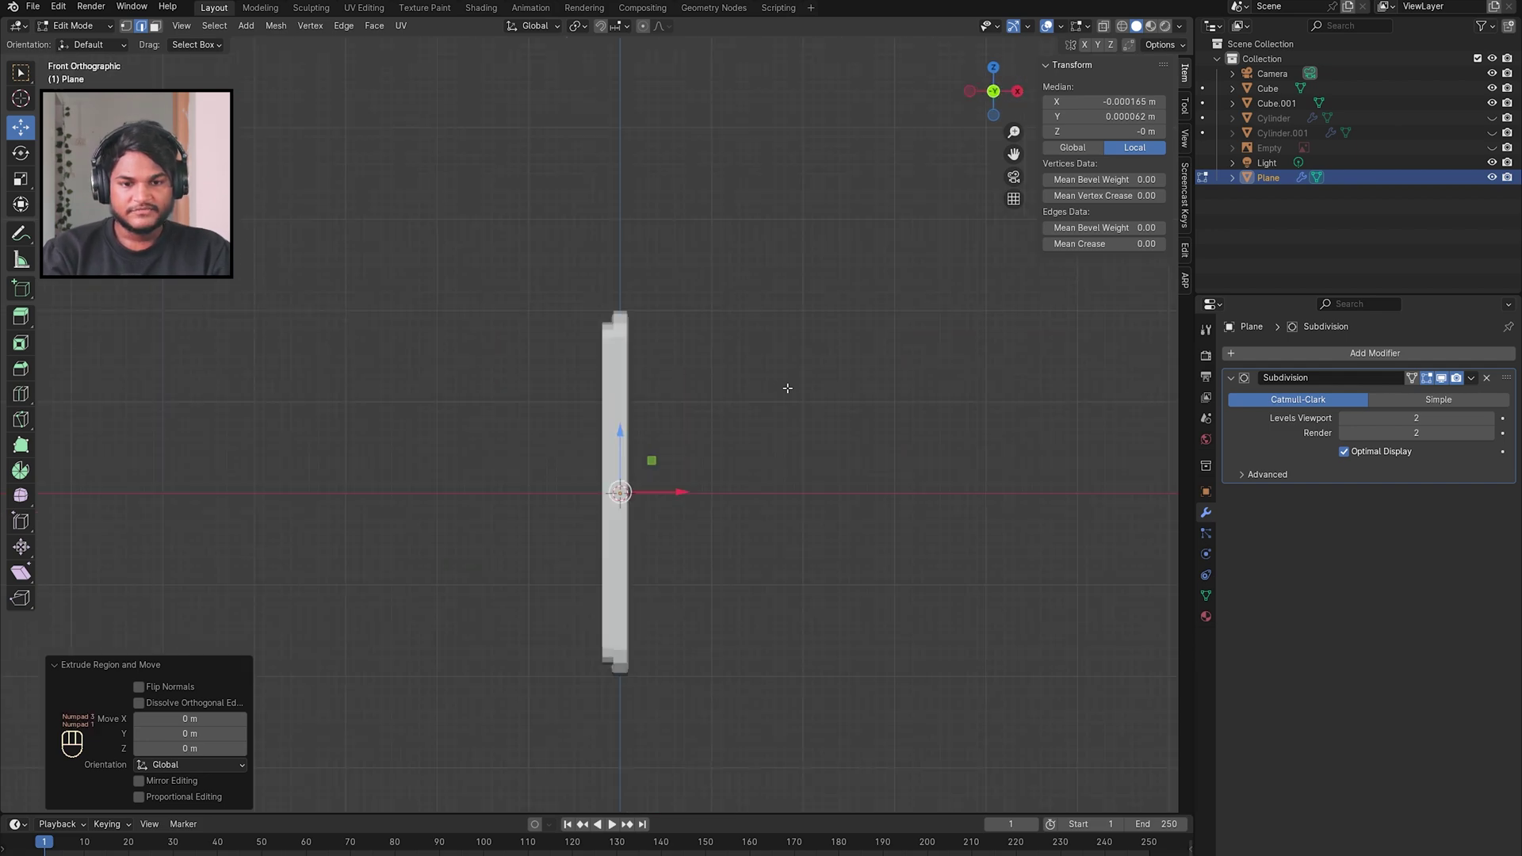
left_click_drag(688, 492, 706, 491)
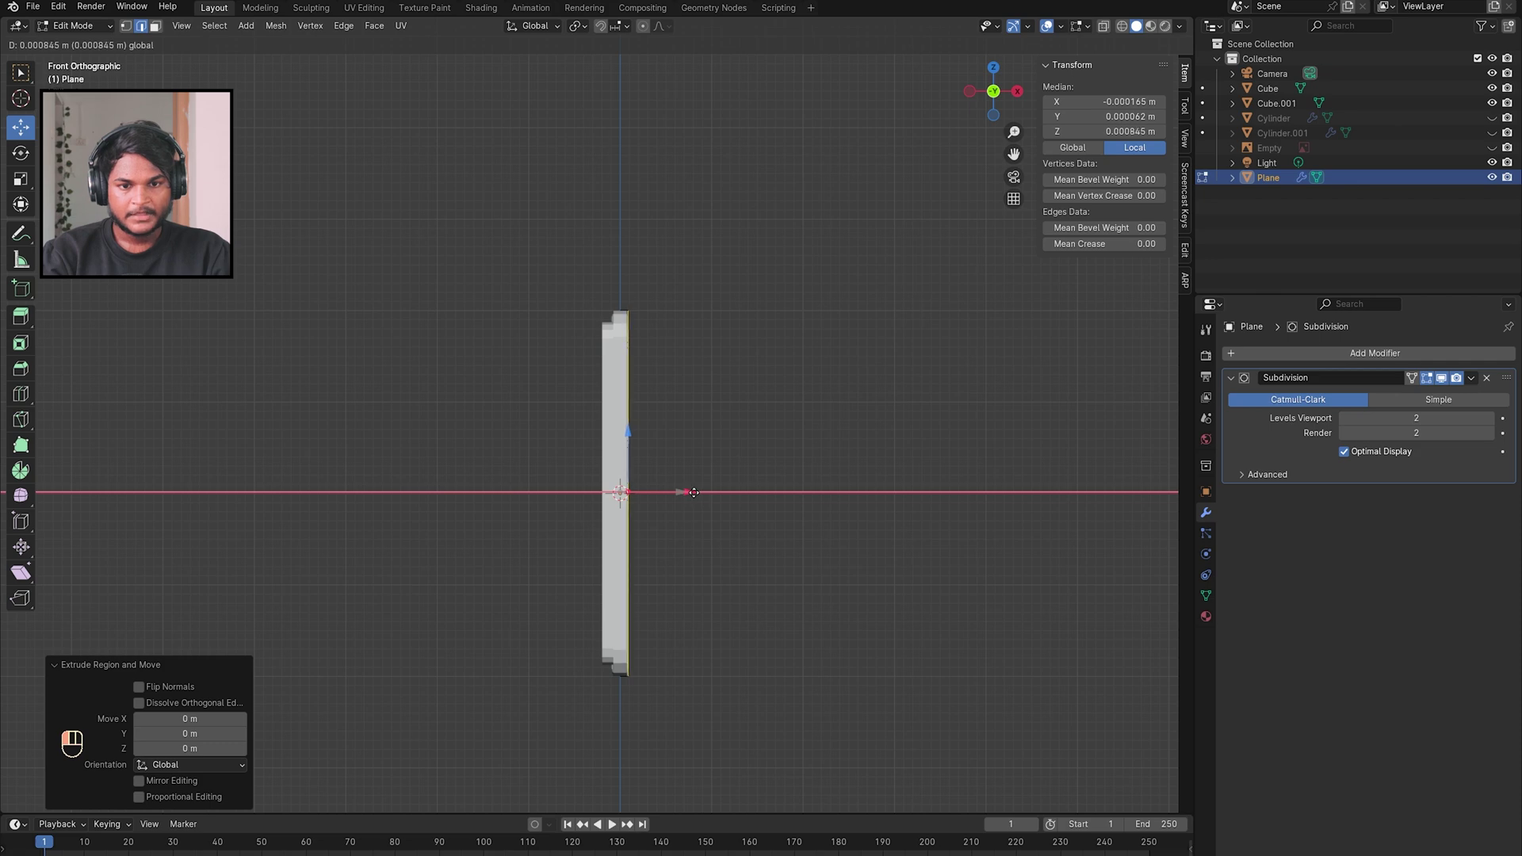
left_click_drag(694, 492, 693, 492)
middle_click_drag(798, 476, 798, 476)
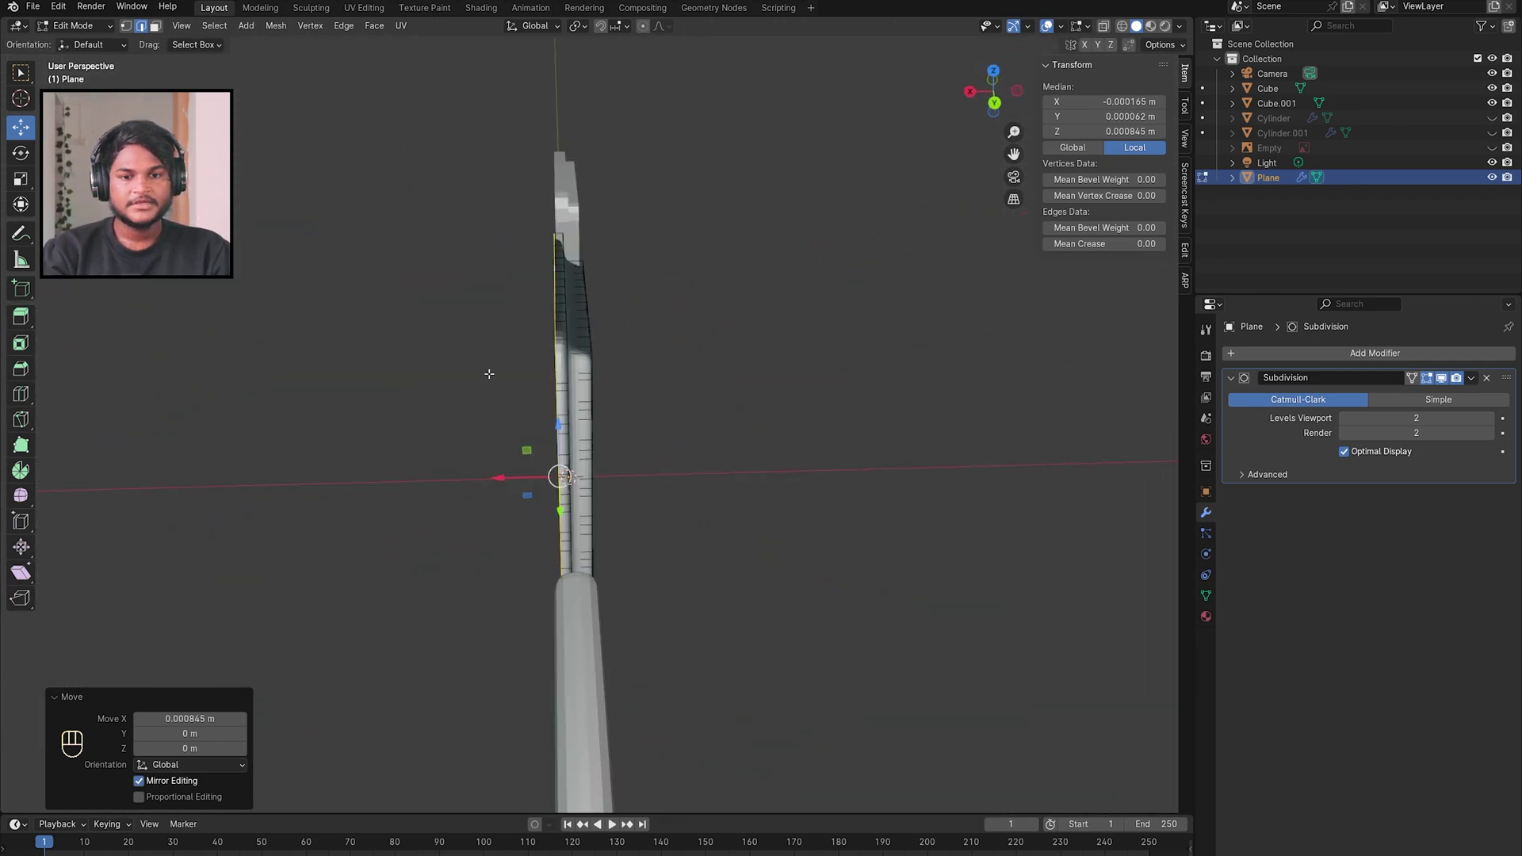
middle_click_drag(553, 352, 809, 315)
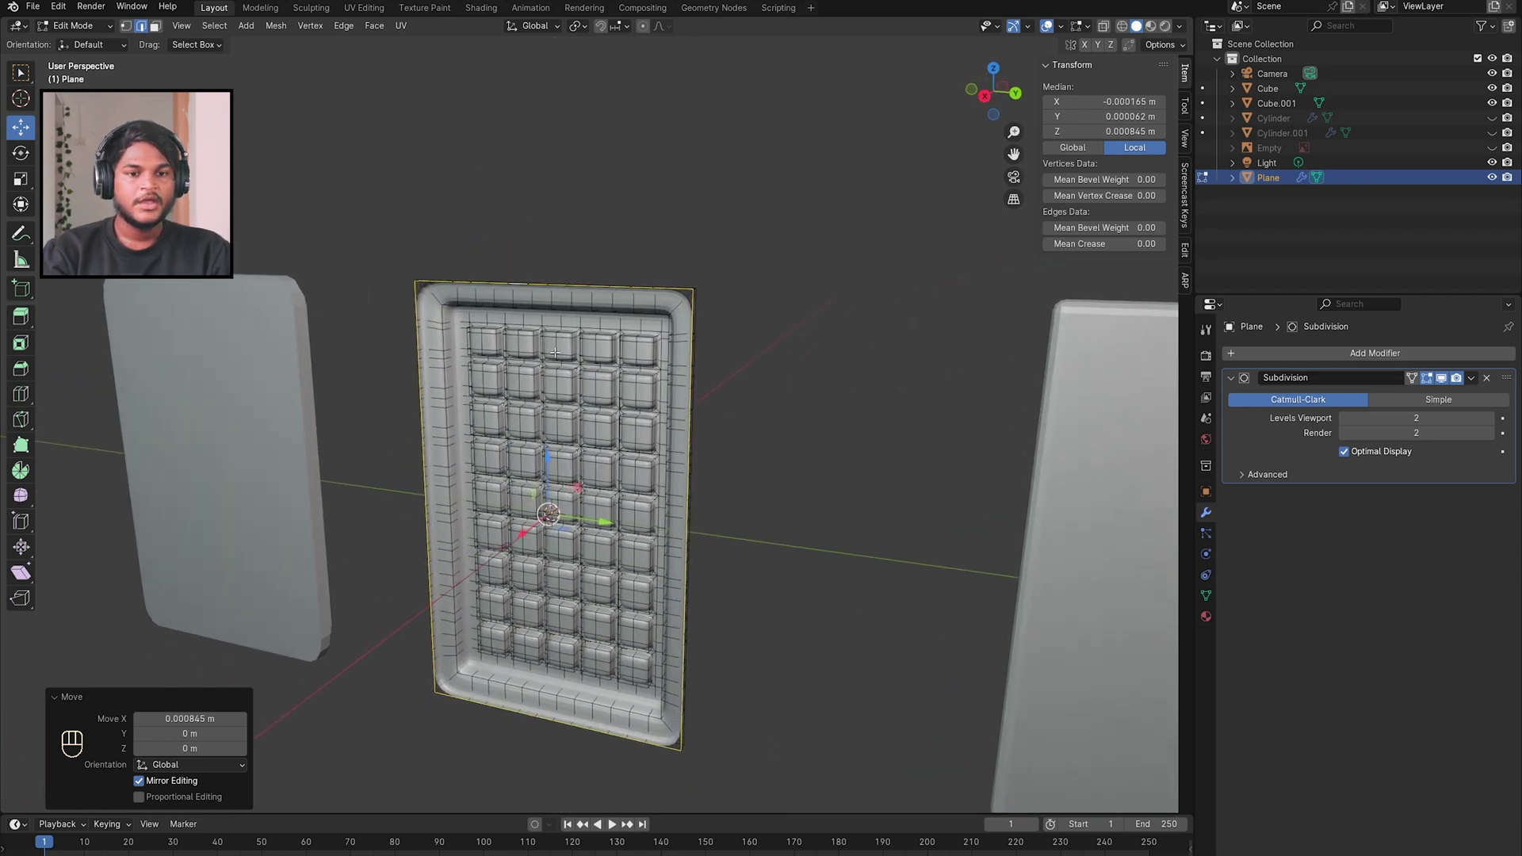
Step: Extrude the back border edge loop inwards by scaling it to 0.865
key("ctrl+z")
key("g")
key("s")
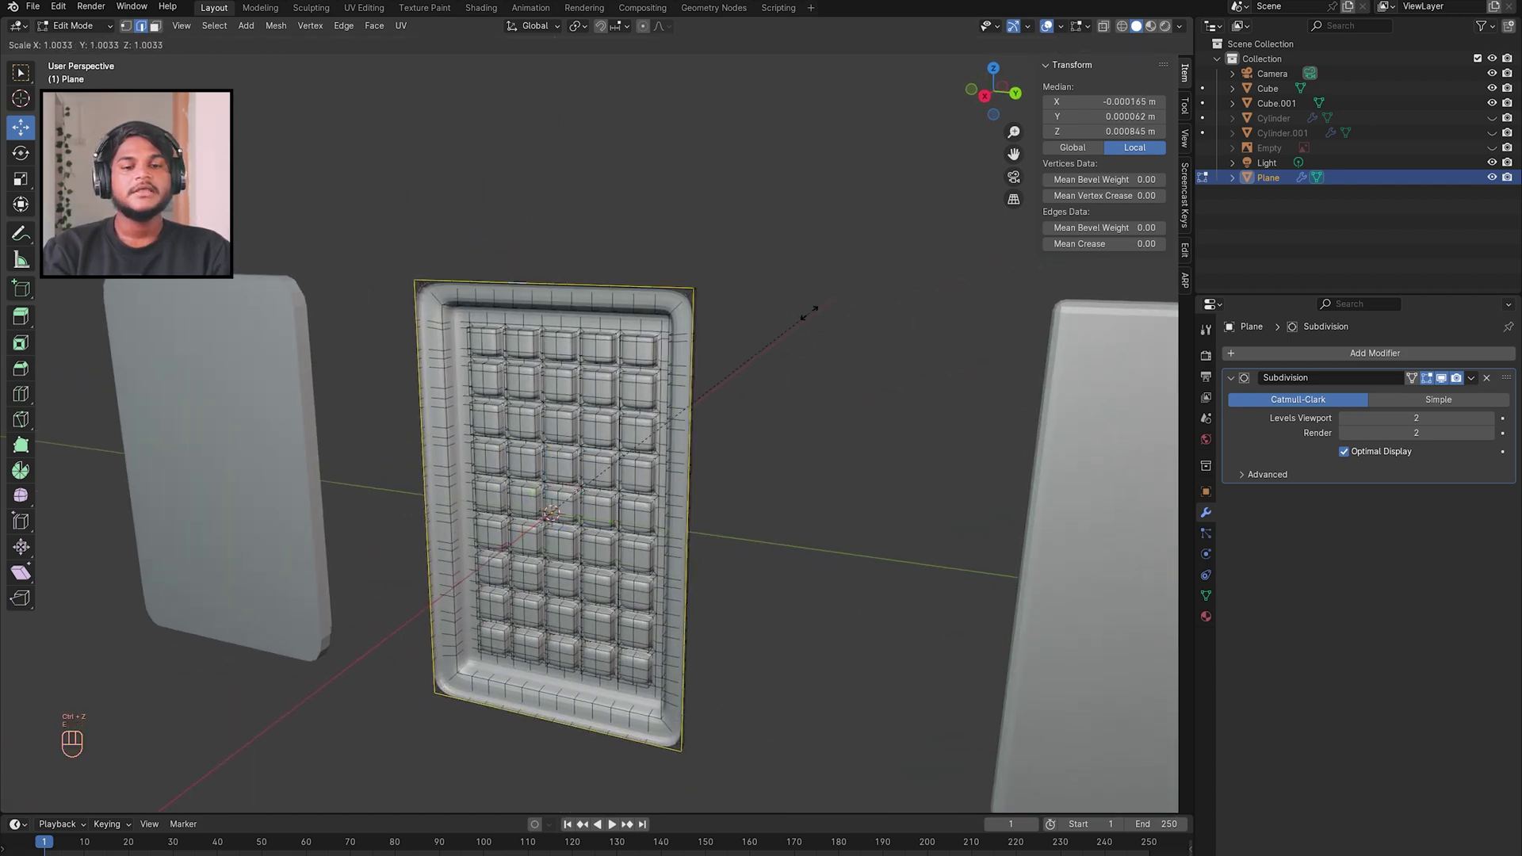
left_click(777, 345)
middle_click_drag(777, 345, 614, 270)
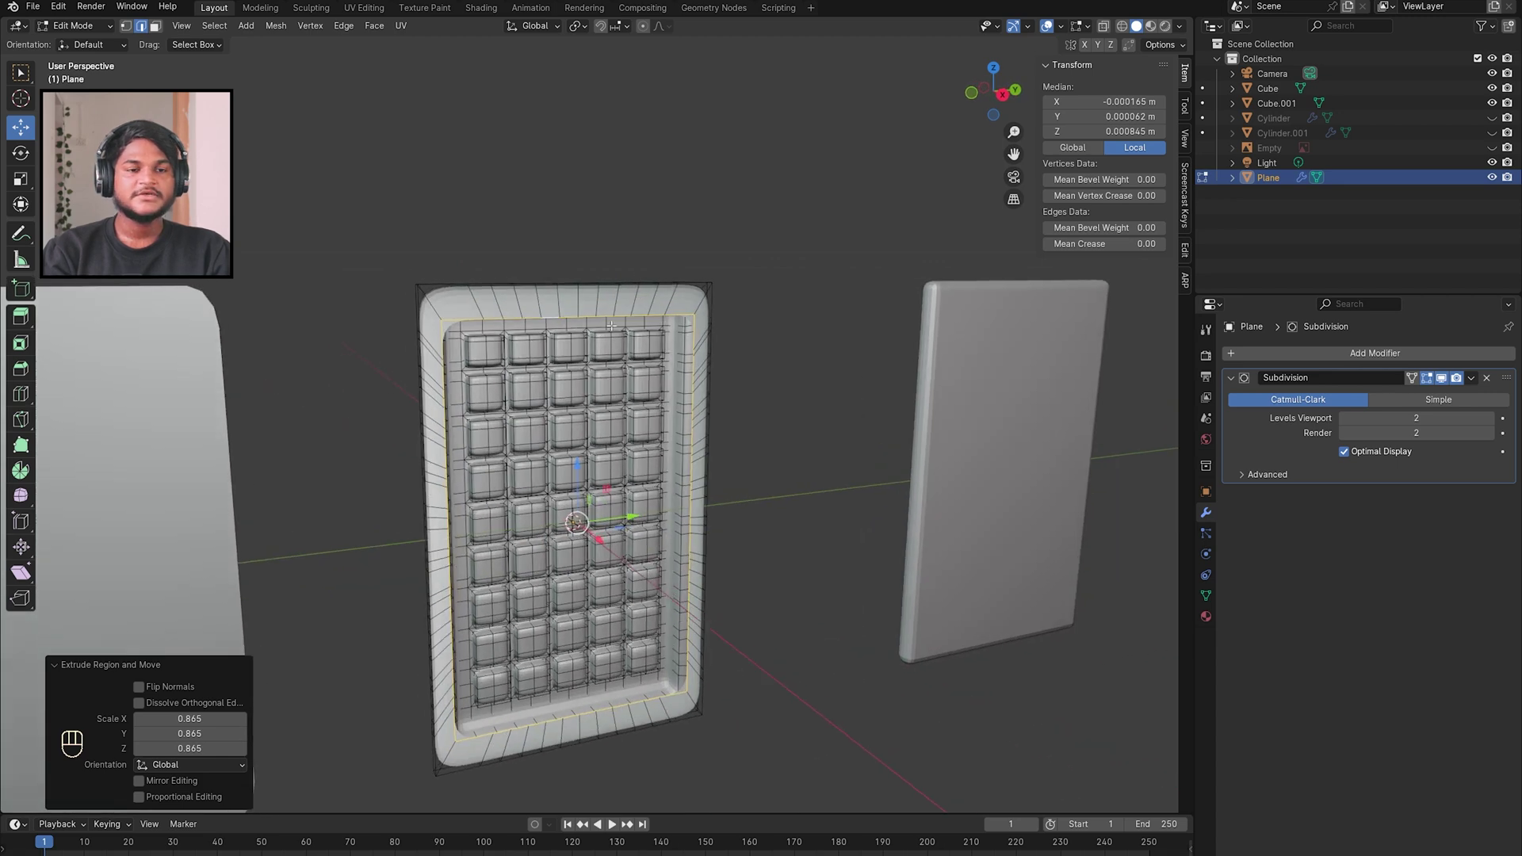
Step: Close the opening in the biscuit's back with a Grid Fill and check the result in Object Mode
middle_click_drag(611, 325, 555, 276)
left_click(371, 26)
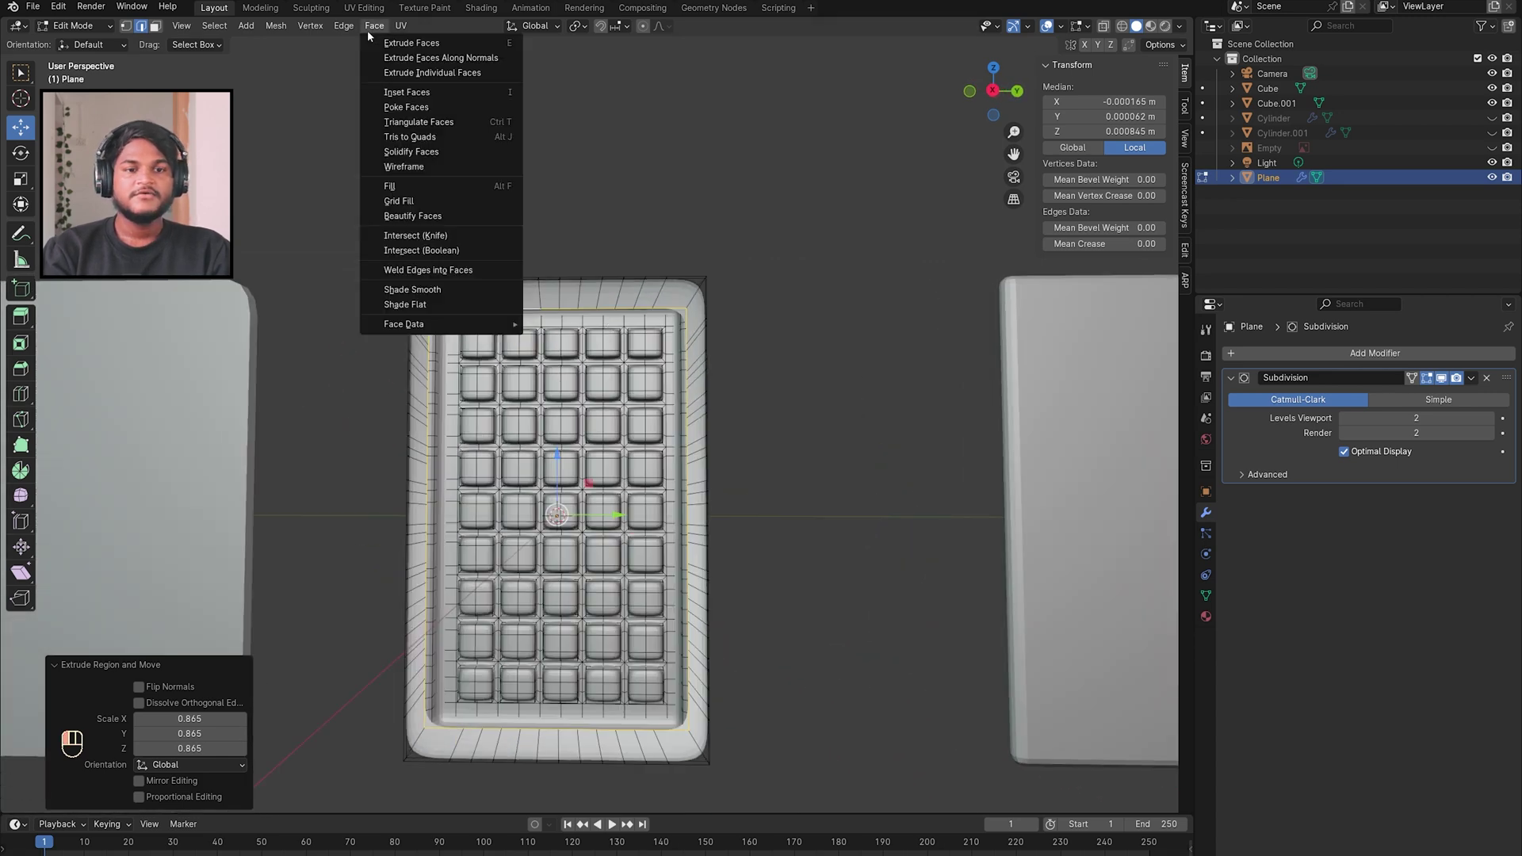
left_click(417, 203)
middle_click_drag(840, 365, 516, 224)
key("Tab")
key("Tab")
left_click(846, 374)
key("Tab")
key("Tab")
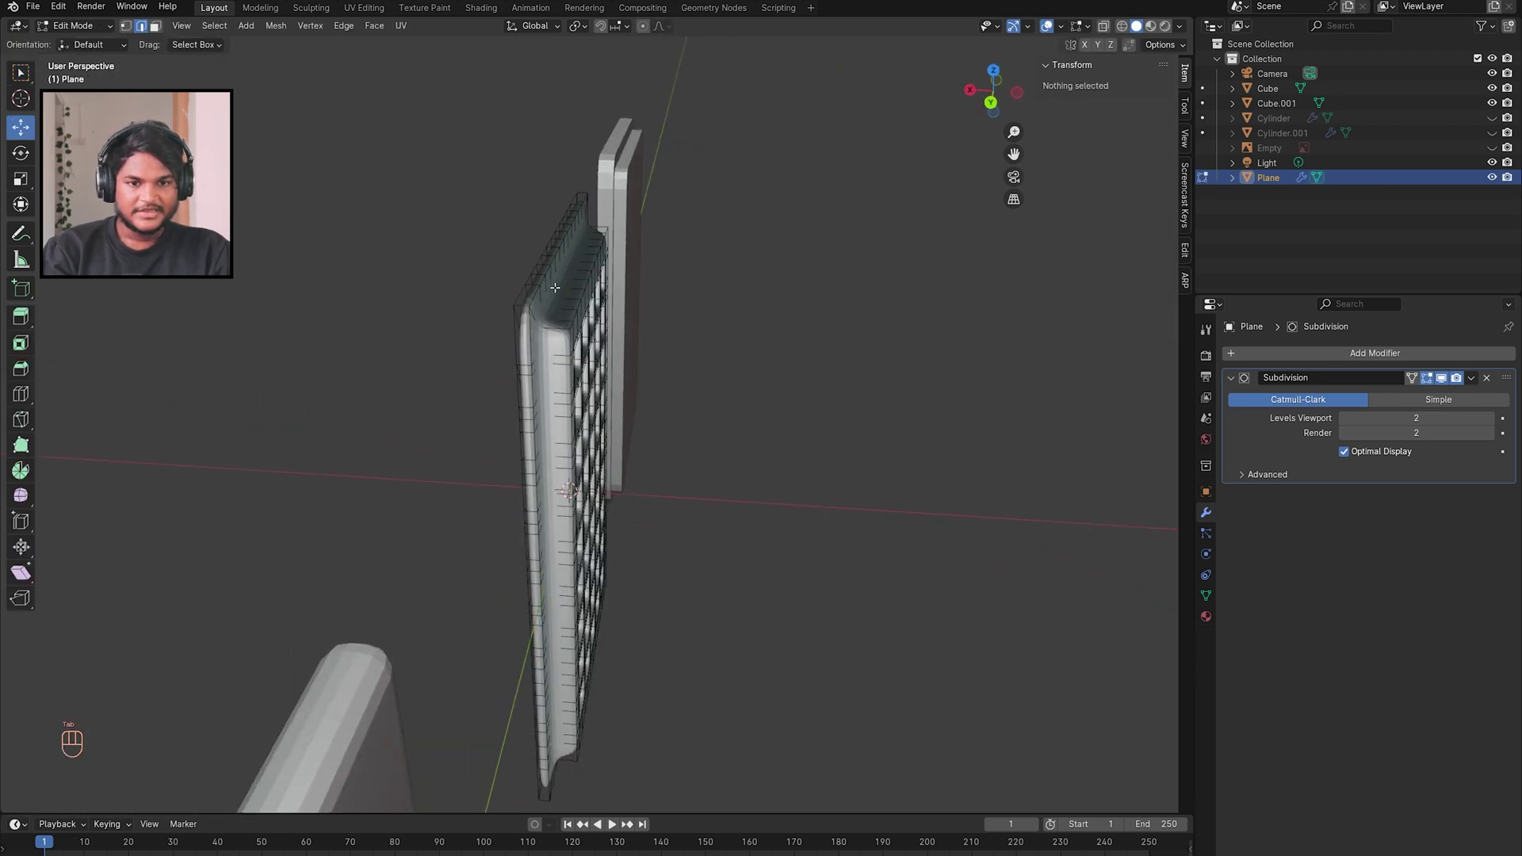
Step: Add one loop cut around the biscuit's side wall and slide it close to the back edge
middle_click_drag(525, 310, 543, 346)
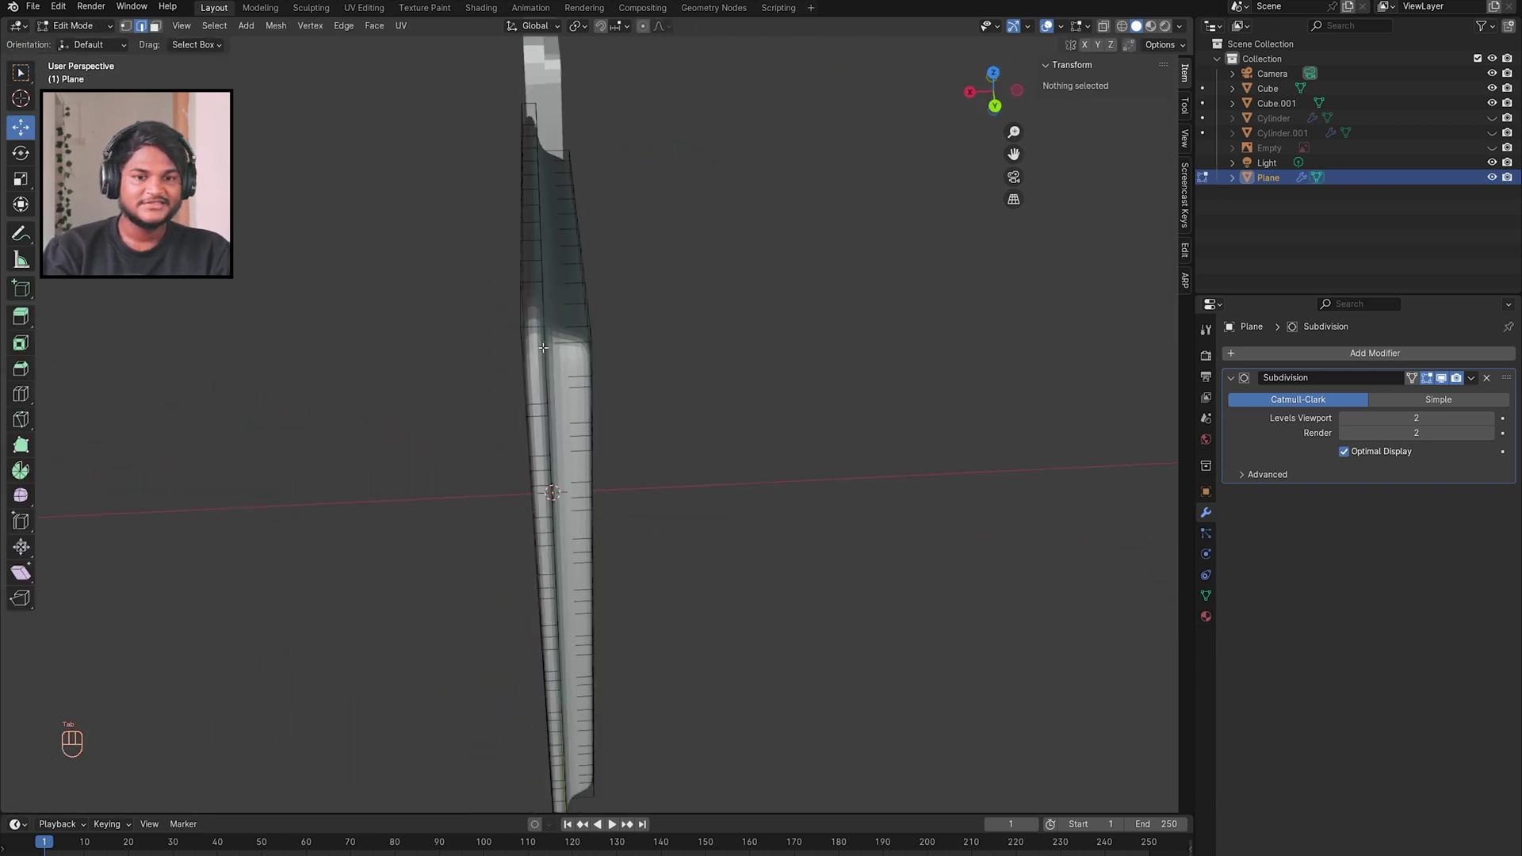
left_click(535, 331)
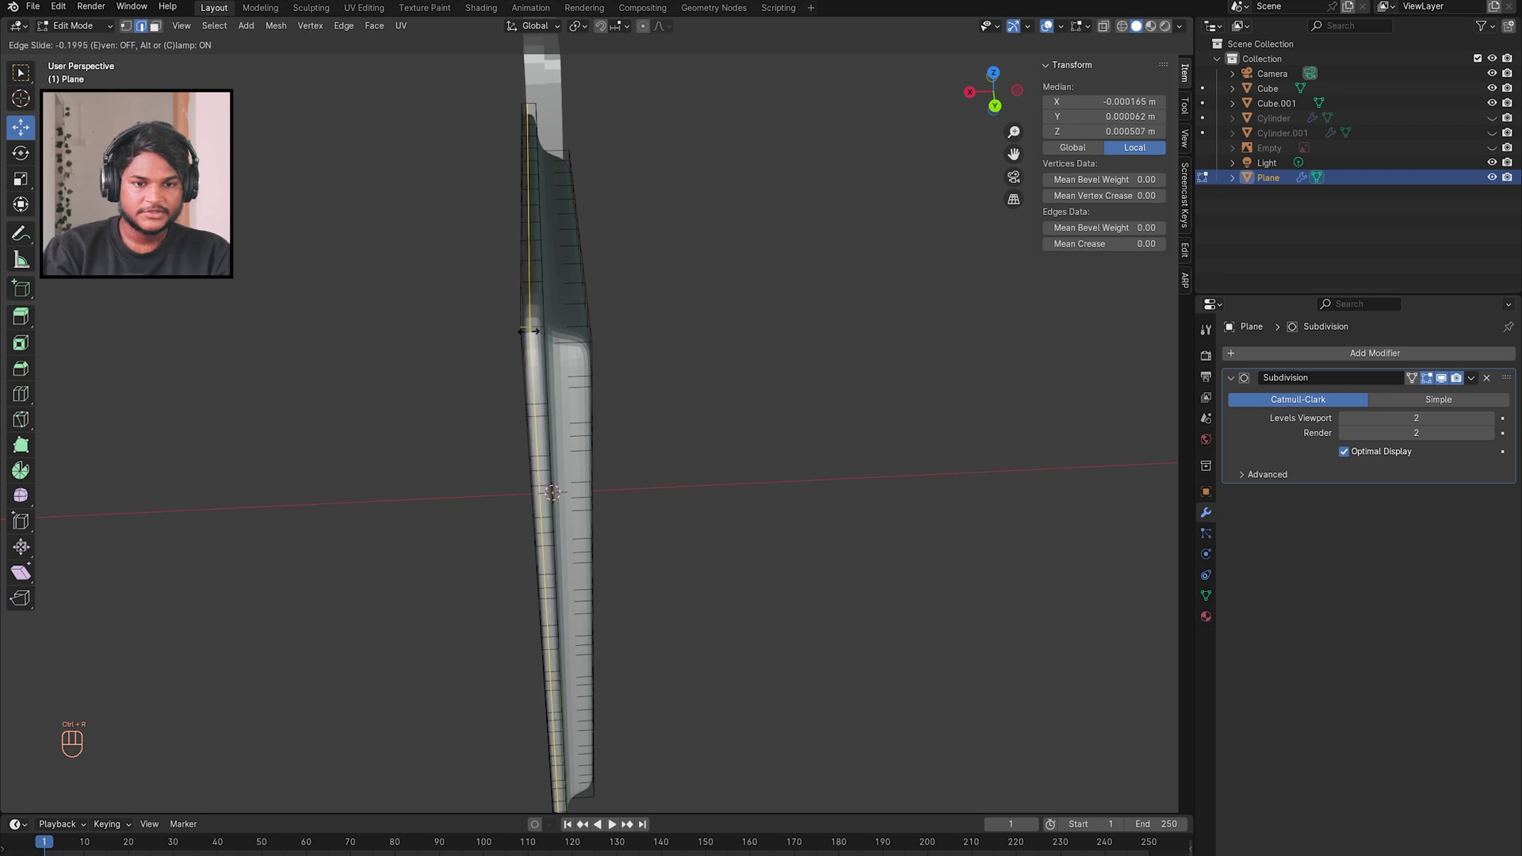
left_click(527, 332)
key("g")
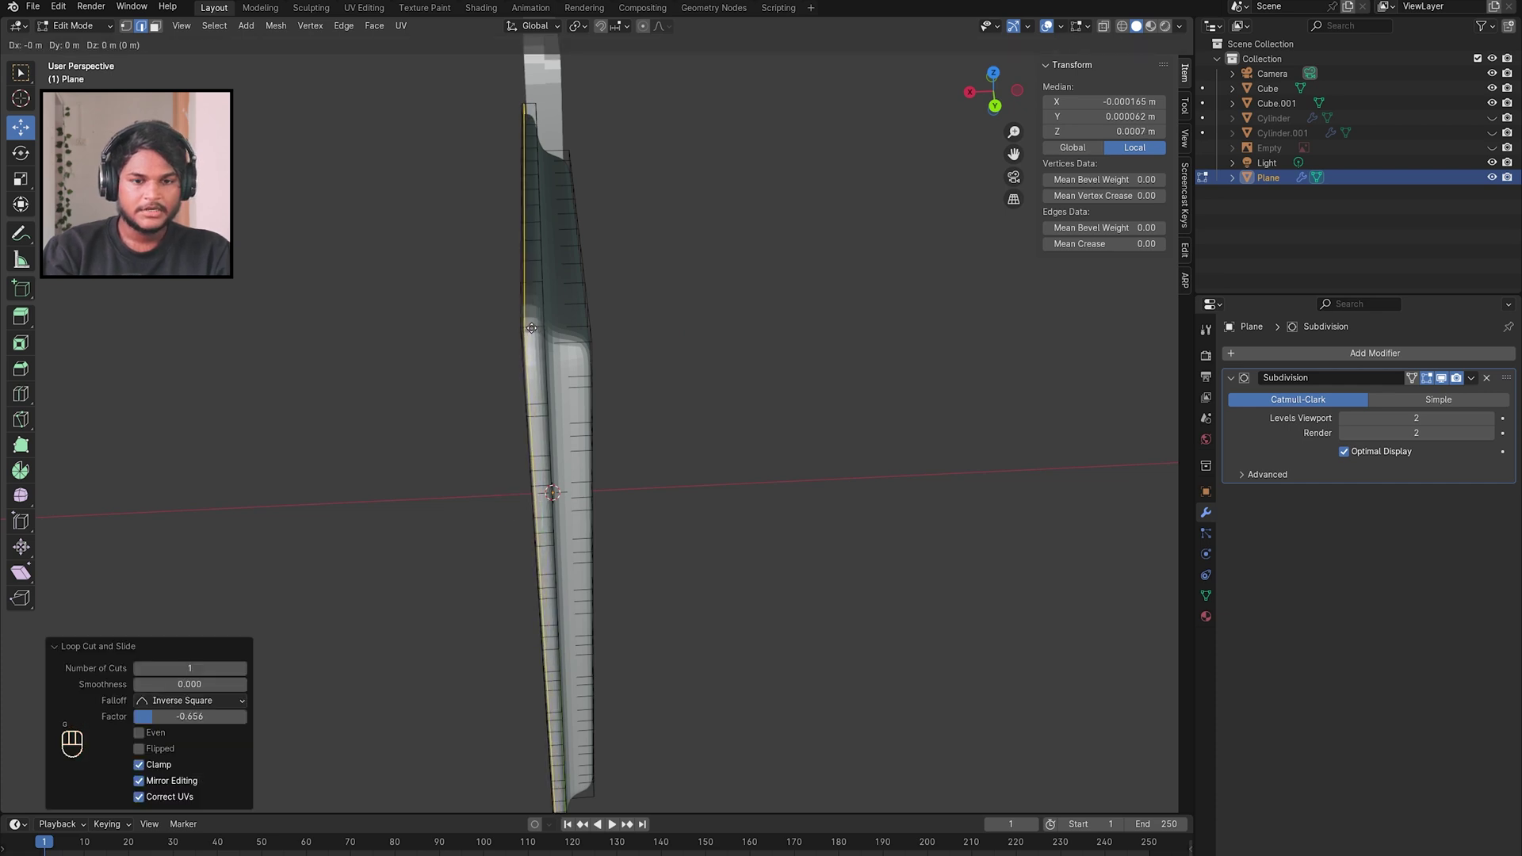
left_click(534, 328)
key("Tab")
key("Tab")
Step: Add one supporting loop cut around the front rim, slid towards the edge of the recess
middle_click_drag(897, 317, 897, 320)
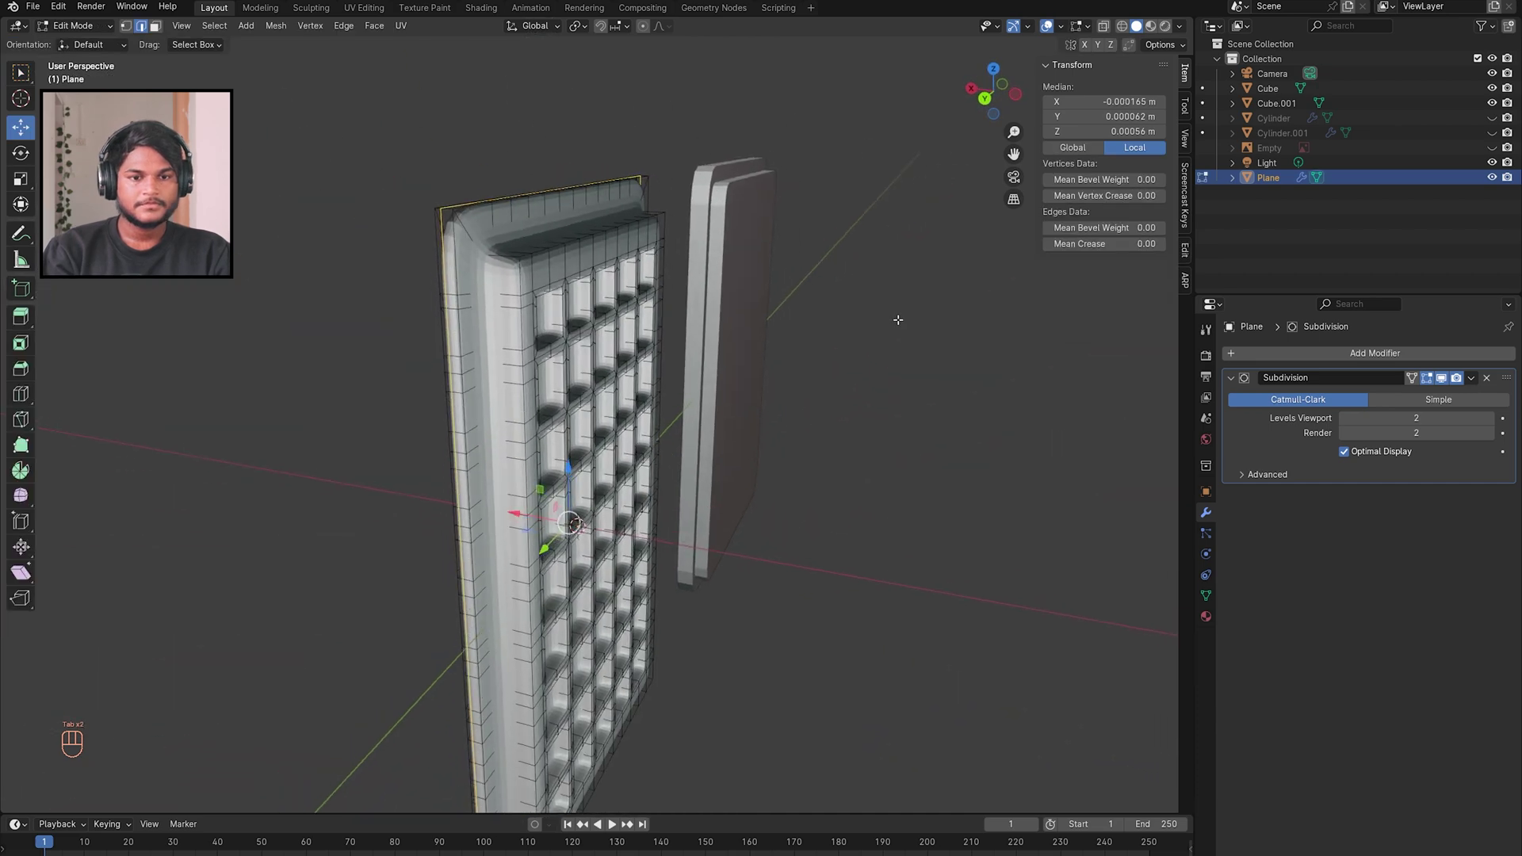
middle_click_drag(657, 336, 656, 336)
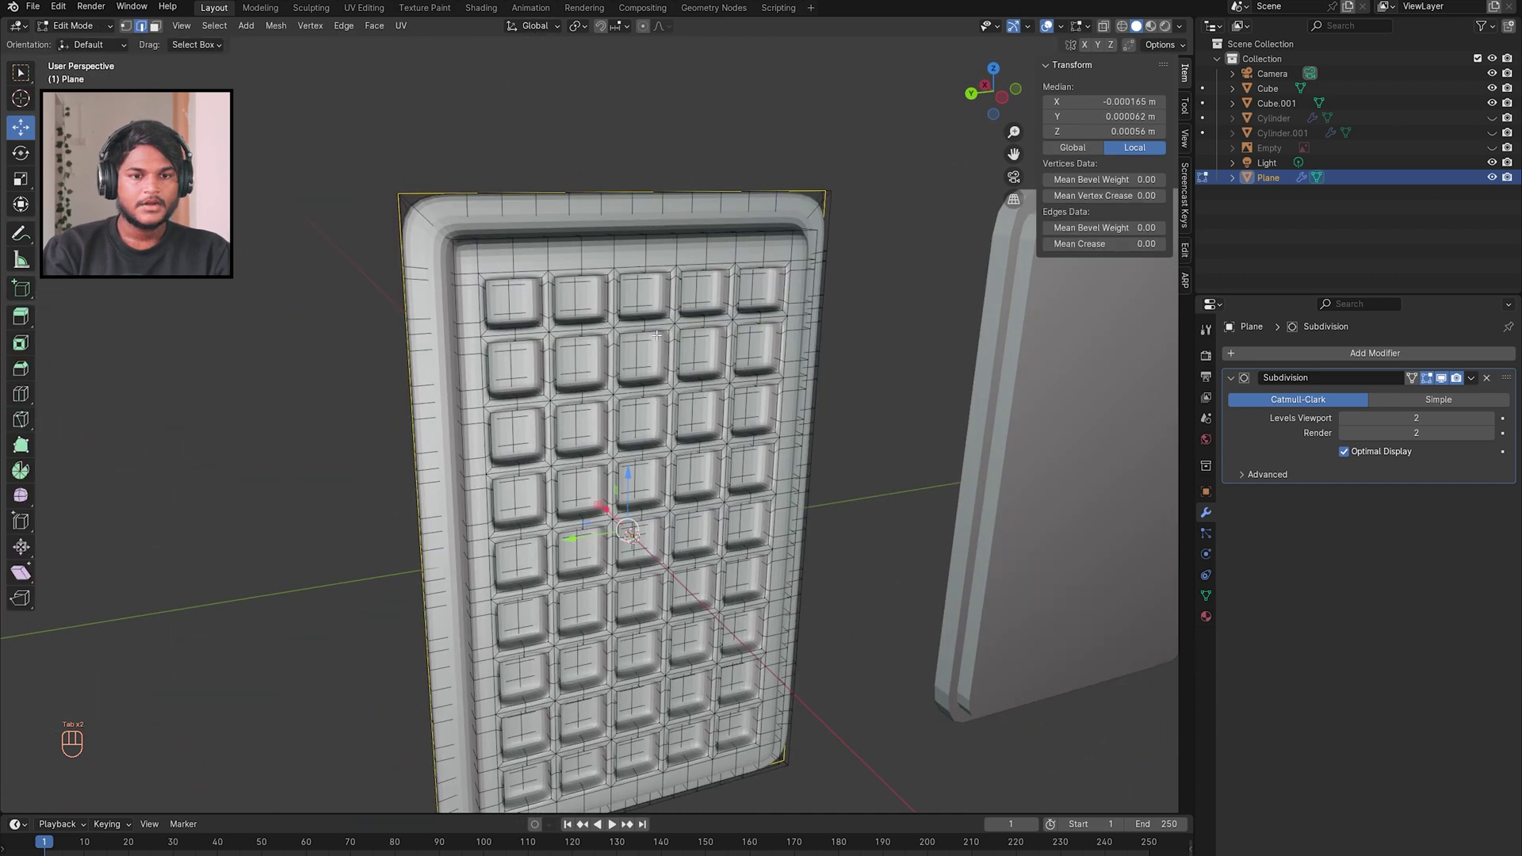
left_click(431, 225)
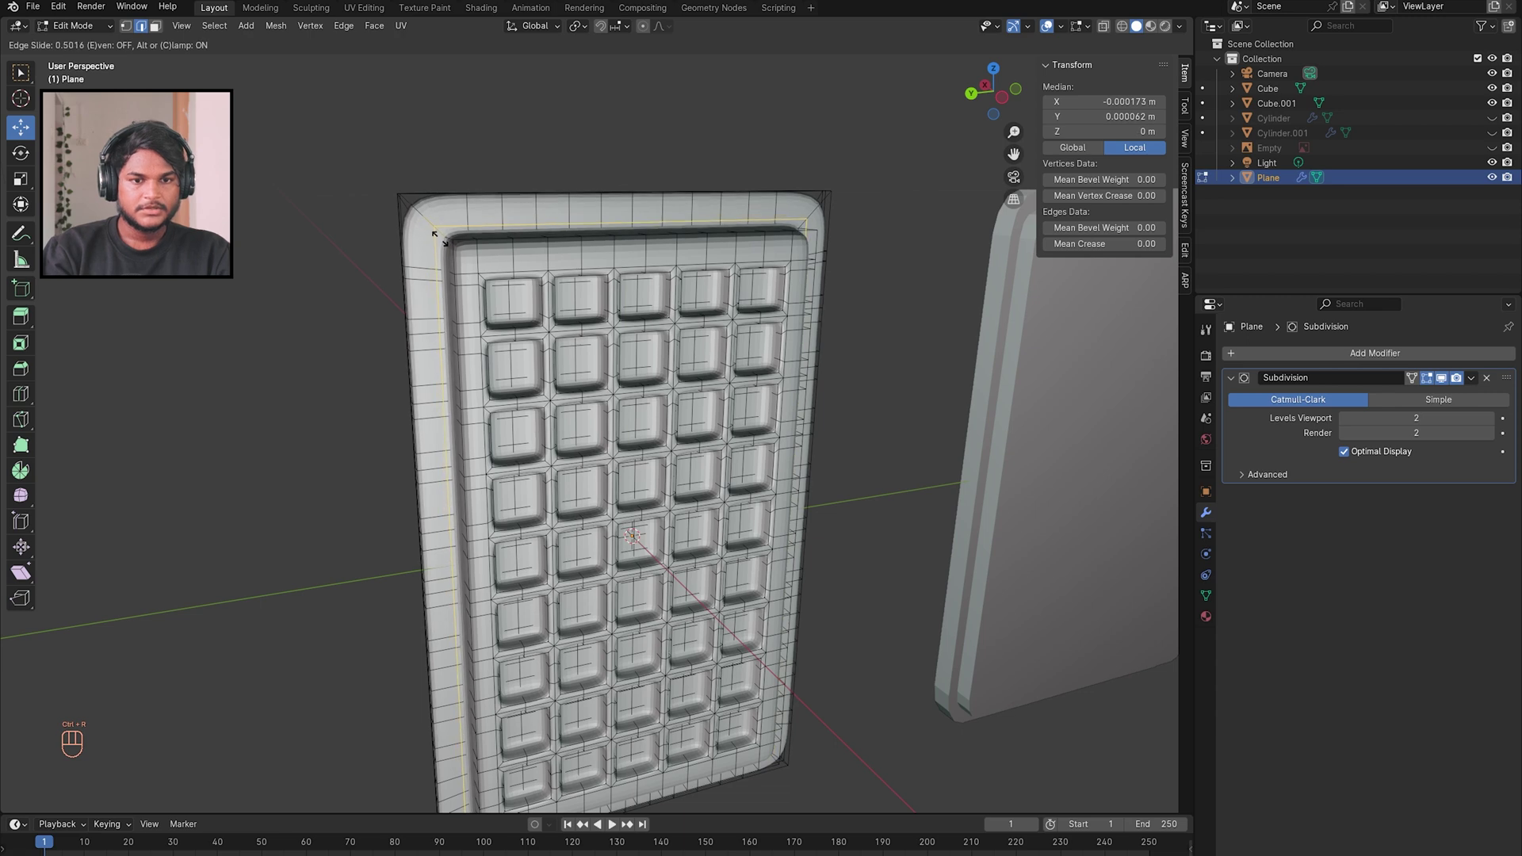
left_click(435, 235)
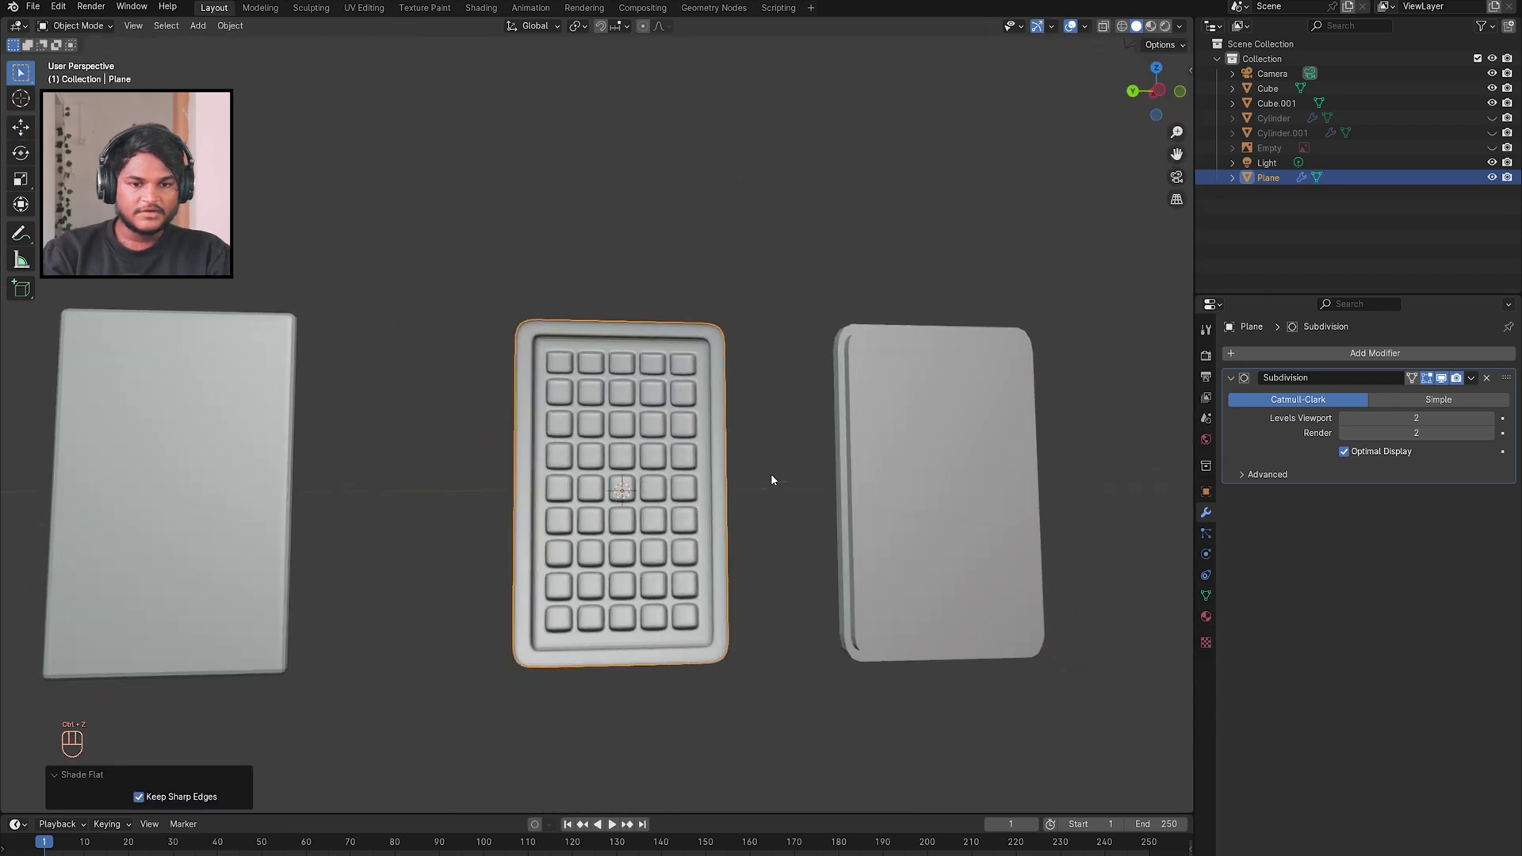
Step: Apply Shade Smooth to the biscuit object
right_click(668, 416)
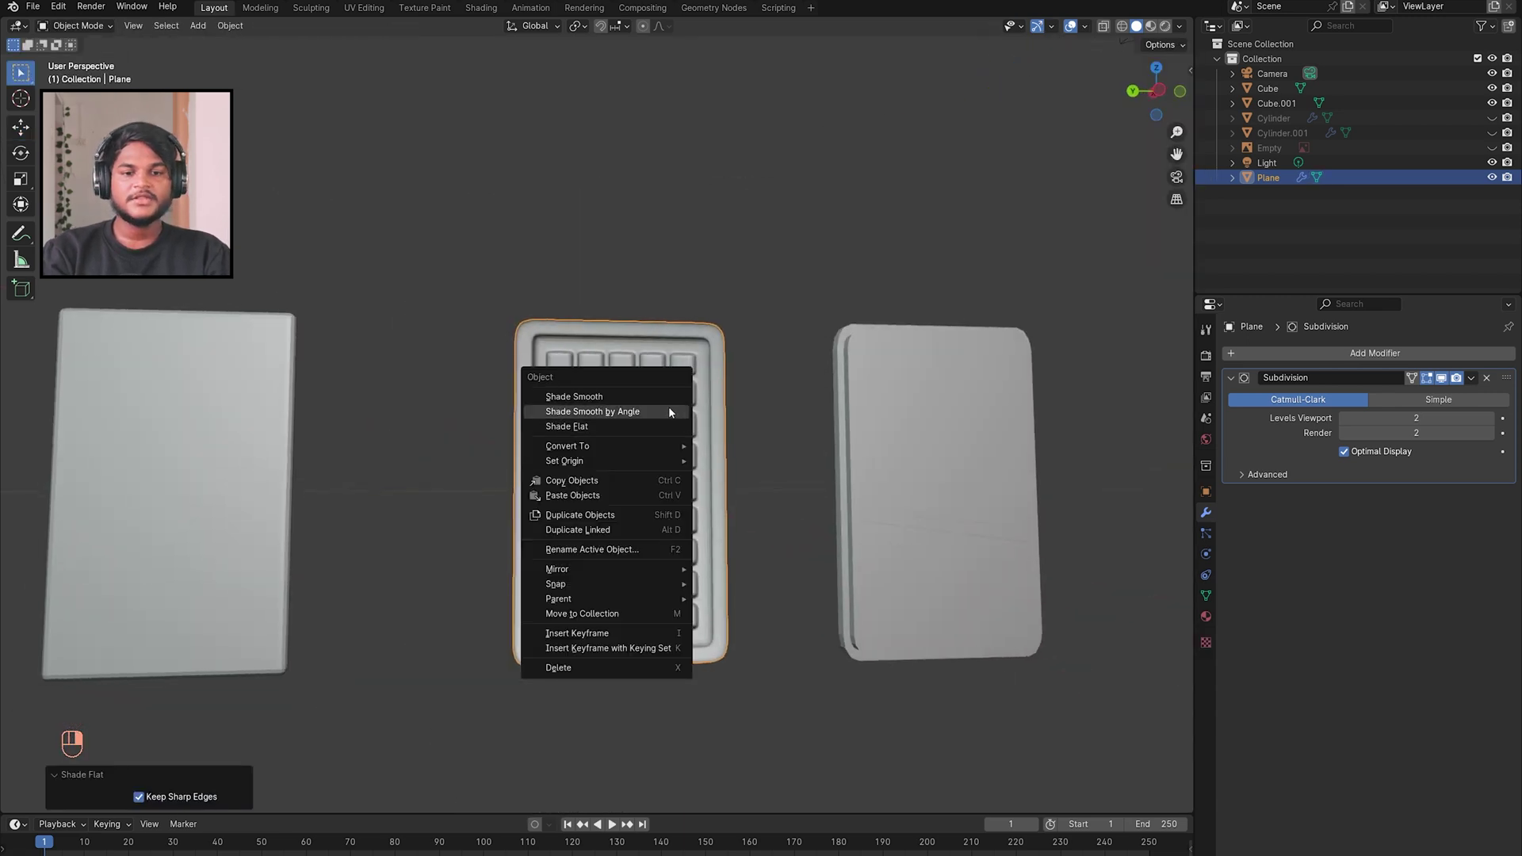
left_click(626, 397)
mouse_move(626, 401)
middle_mouse_down()
mouse_move(574, 389)
mouse_move(595, 373)
mouse_move(609, 402)
middle_mouse_up()
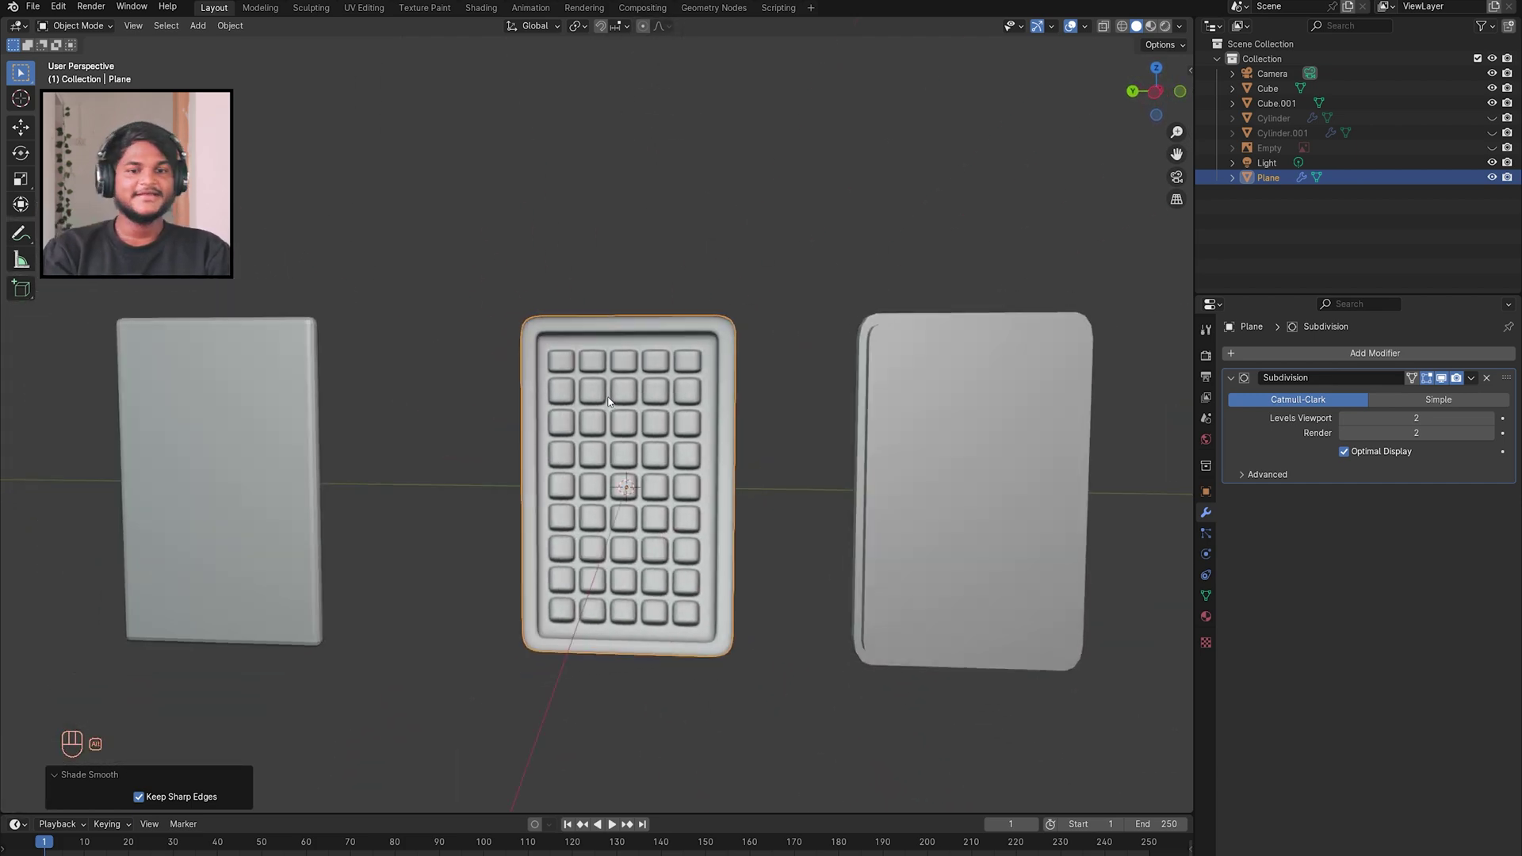
Step: Switch to the reference image board and compare the photographed biscuits' shape and waffle pattern with the model
key("alt+Tab")
middle_click_drag(820, 455, 878, 556)
scroll(820, 454, "up", 5)
scroll(821, 454, "down", 4)
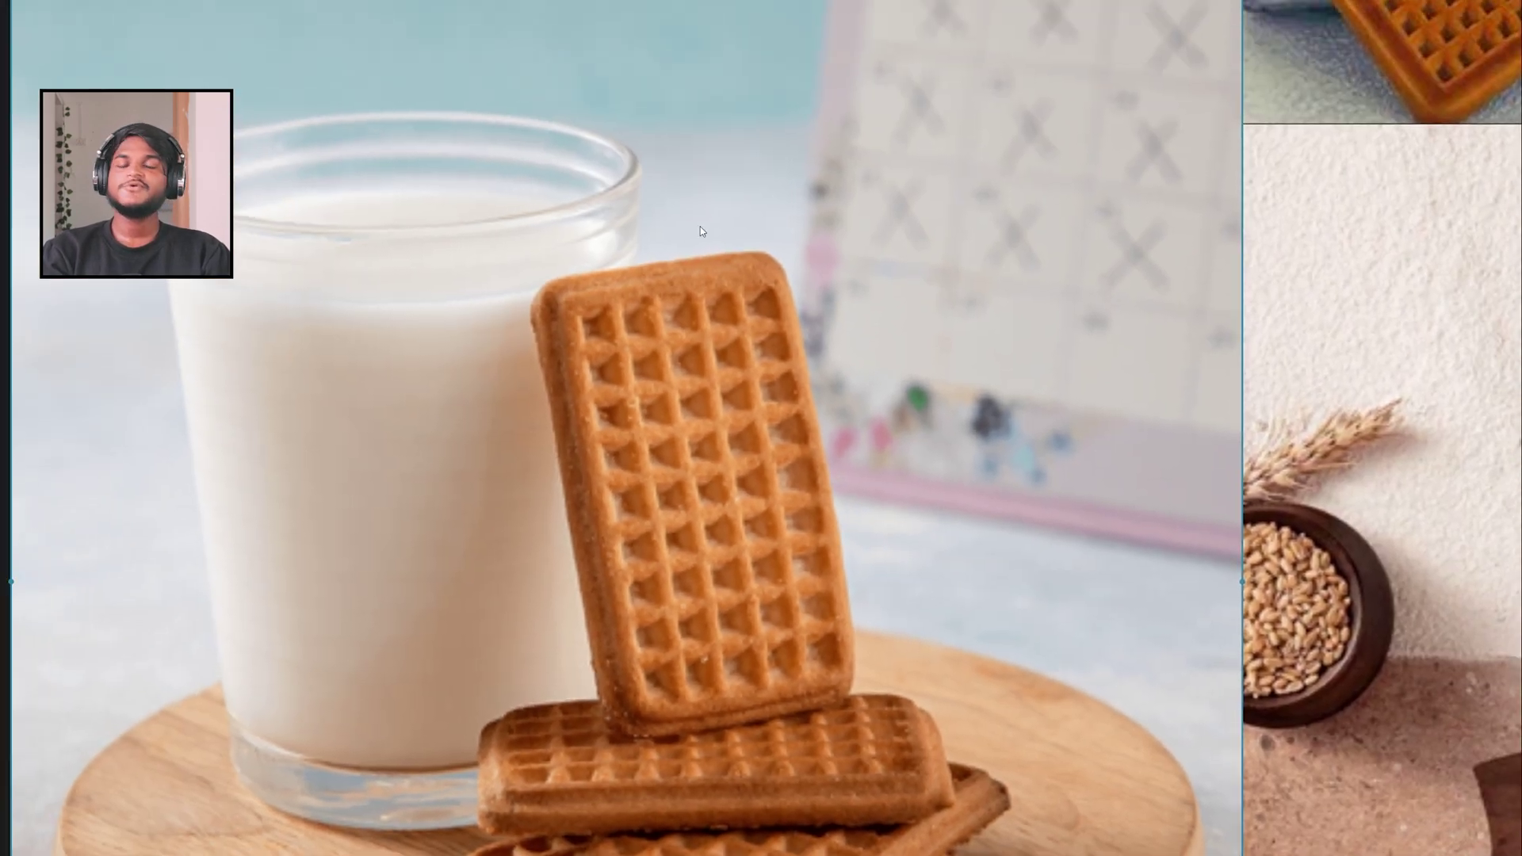
middle_click_drag(745, 517, 925, 379)
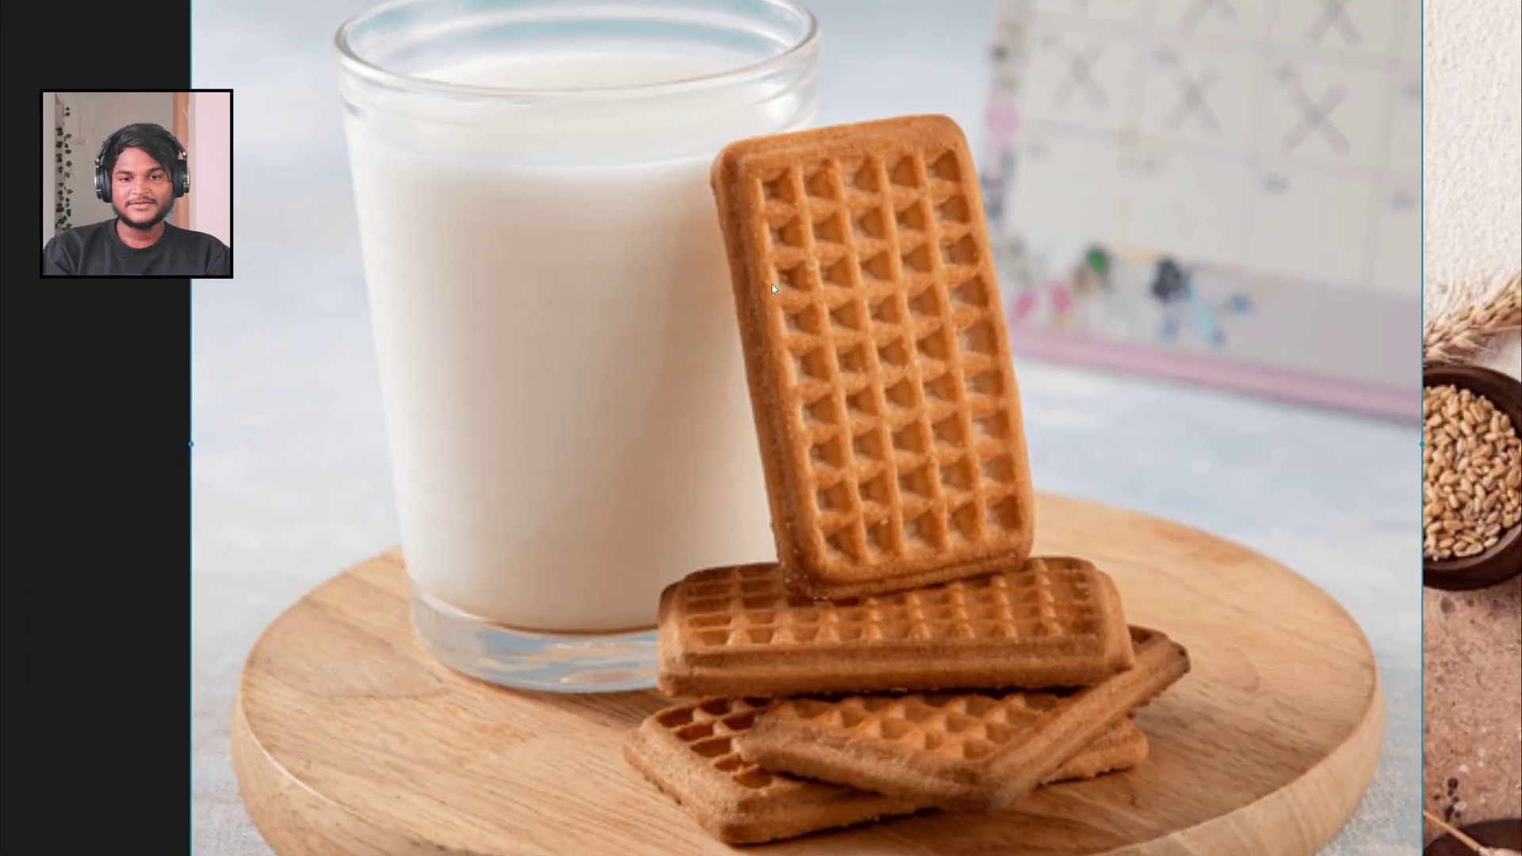
middle_click_drag(823, 479, 763, 261)
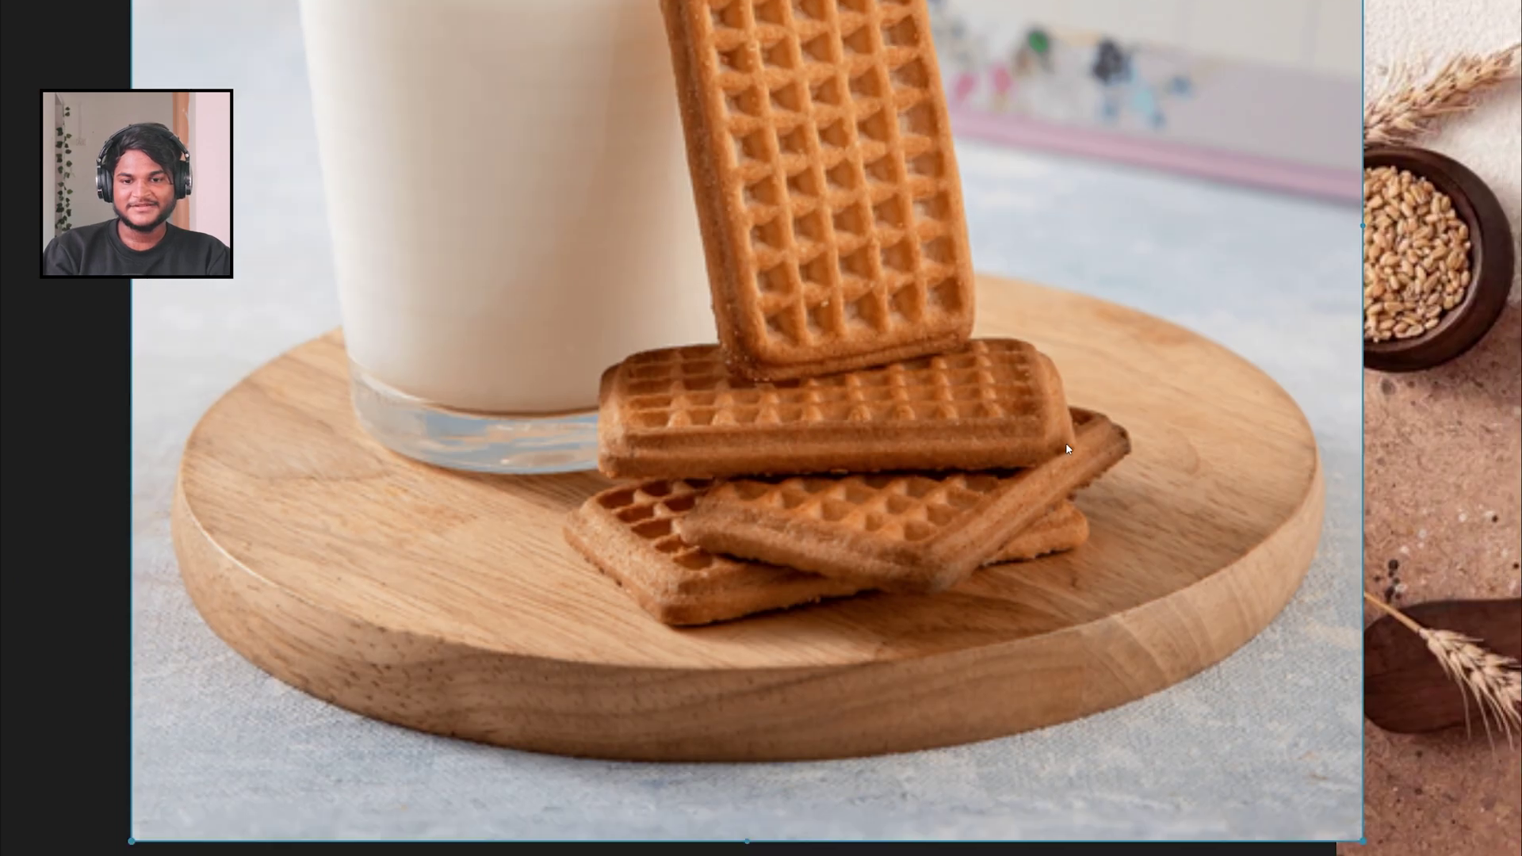
middle_click_drag(1051, 474, 520, 458)
middle_click_drag(1412, 616, 807, 495)
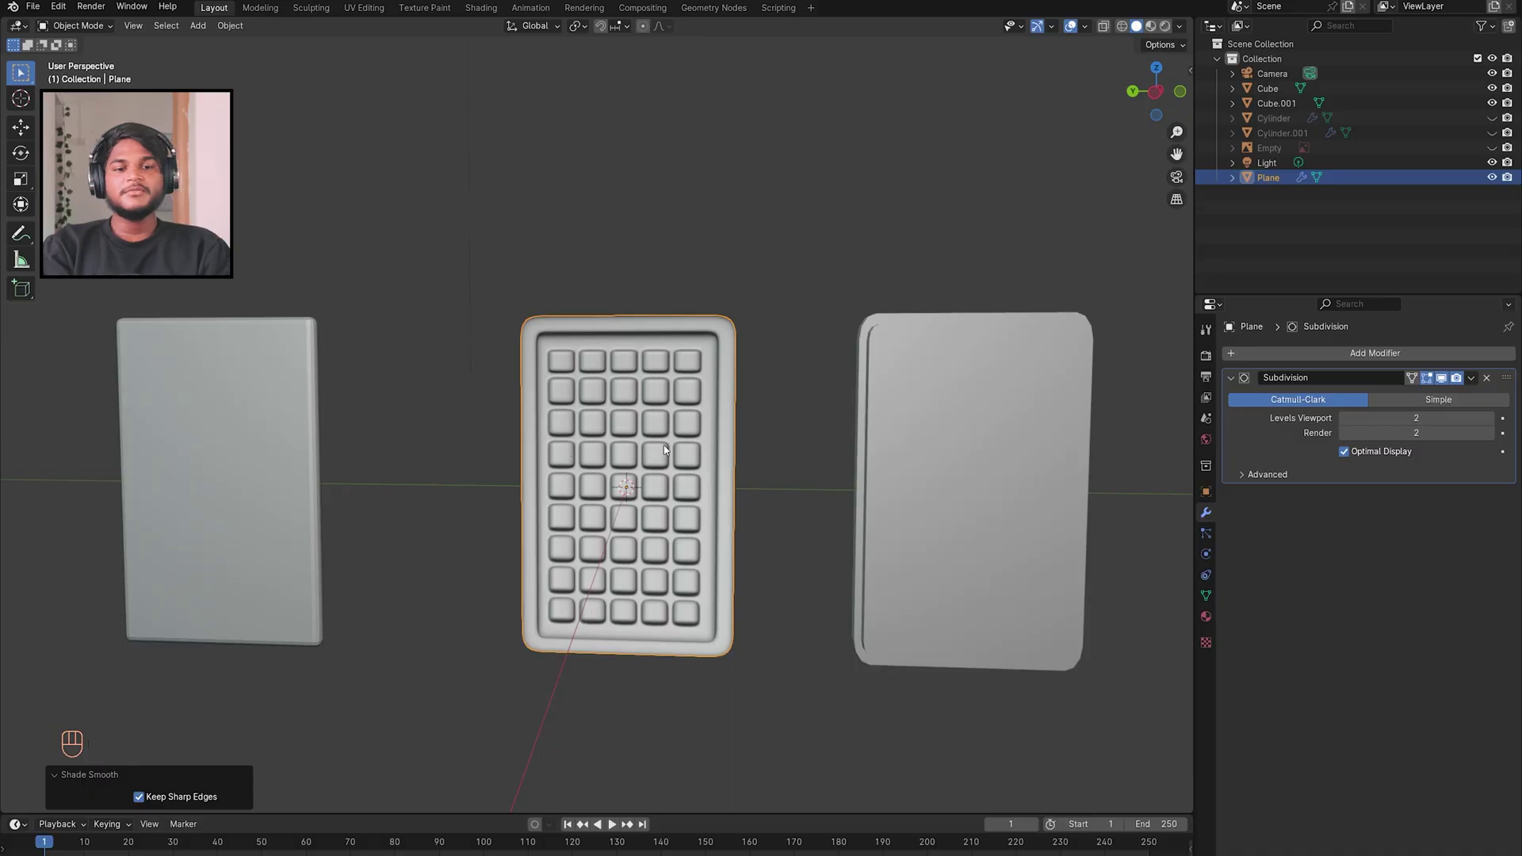
mouse_move(664, 448)
middle_mouse_down()
mouse_move(578, 248)
mouse_move(664, 449)
mouse_move(407, 459)
mouse_move(663, 450)
middle_mouse_up()
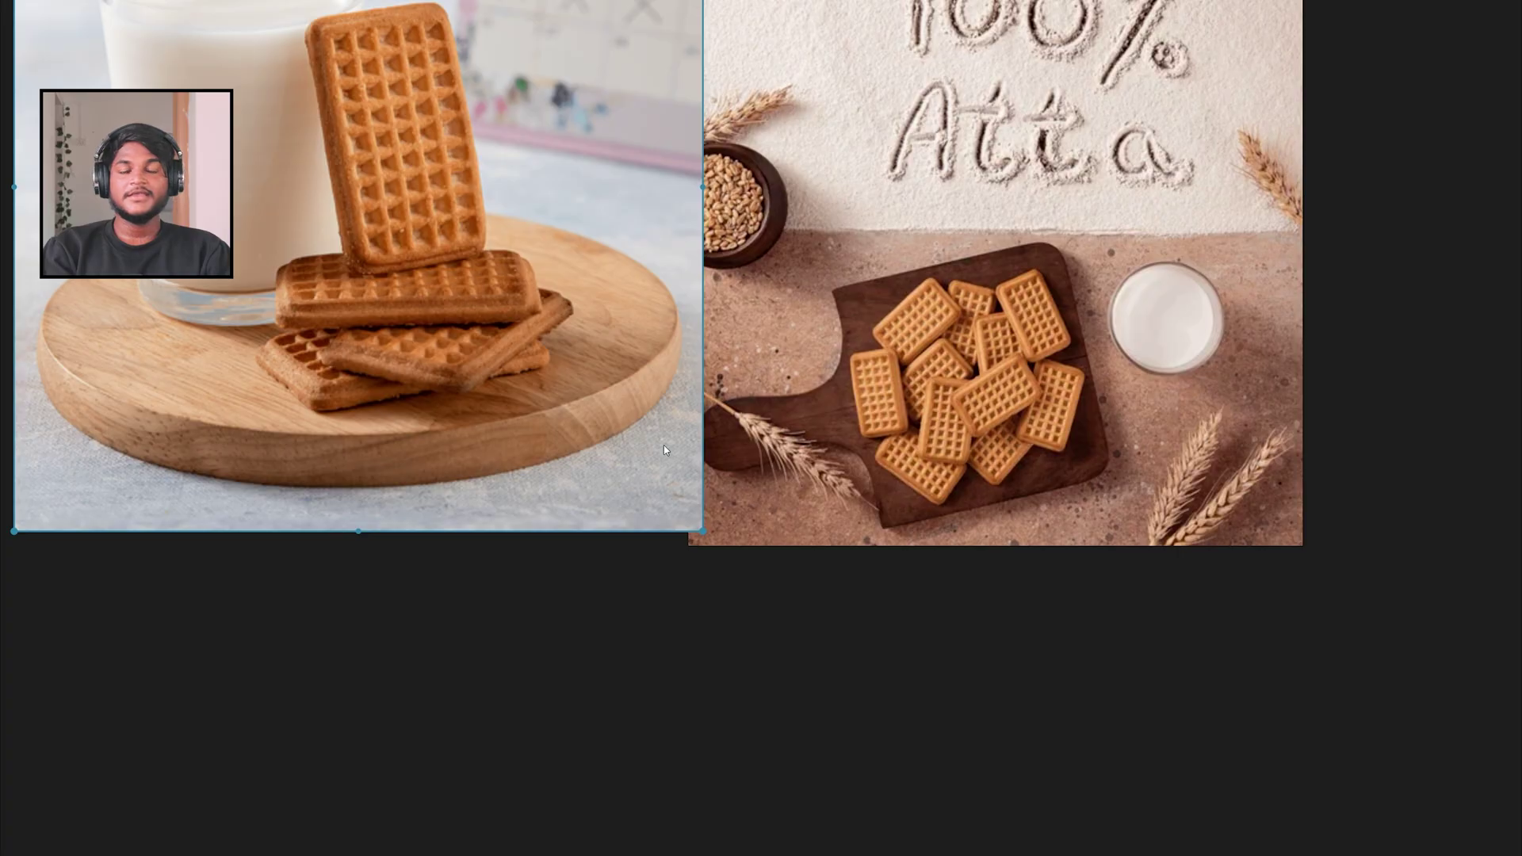
middle_click_drag(684, 250, 716, 598)
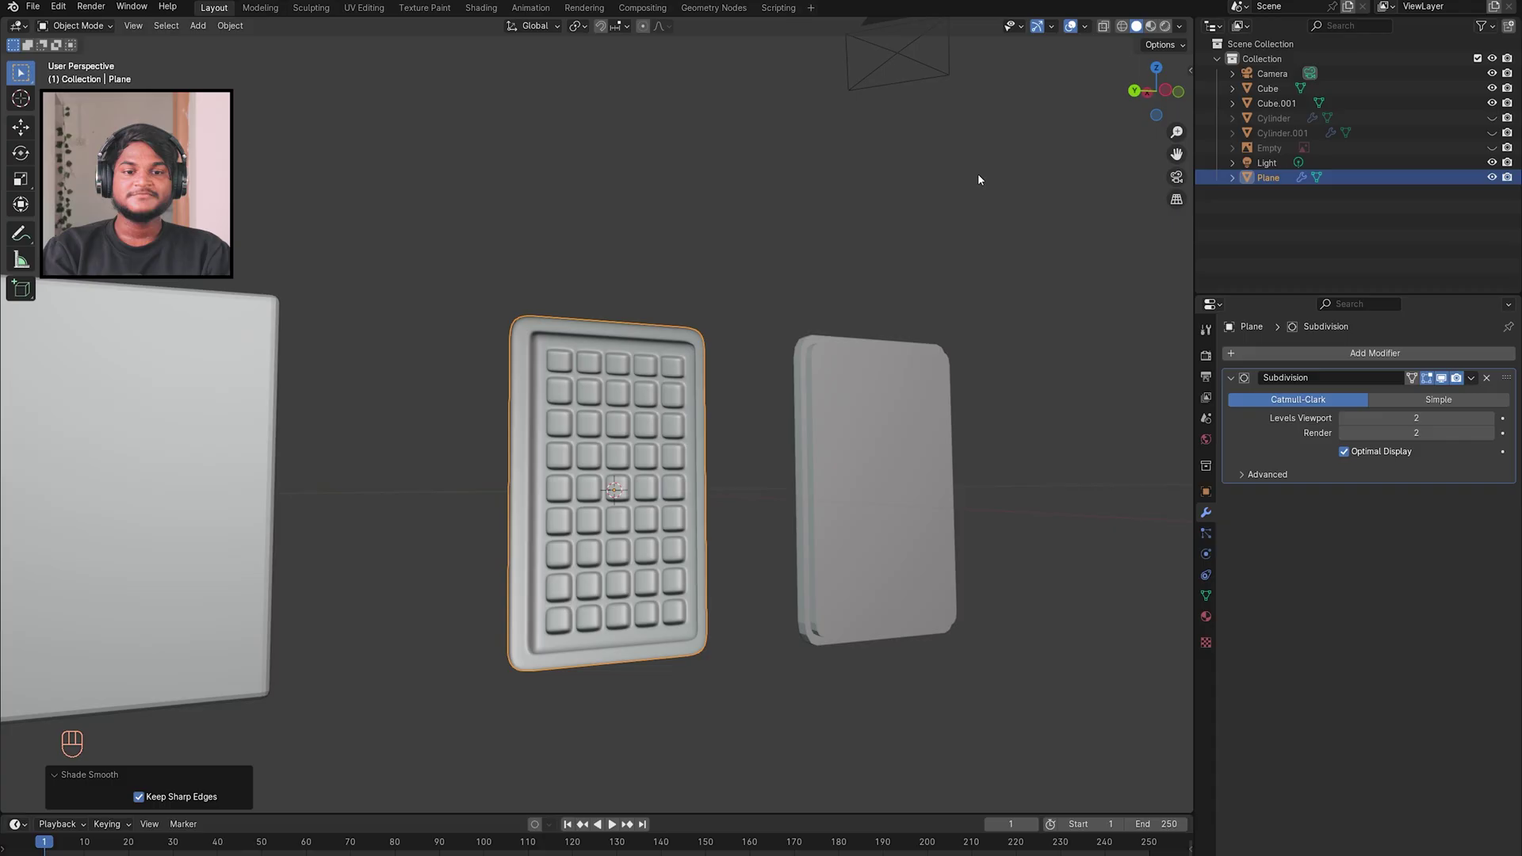
Step: Reapply Shade Smooth to the biscuit in Object Mode and deselect it
middle_click_drag(978, 179, 678, 258)
right_click(683, 251)
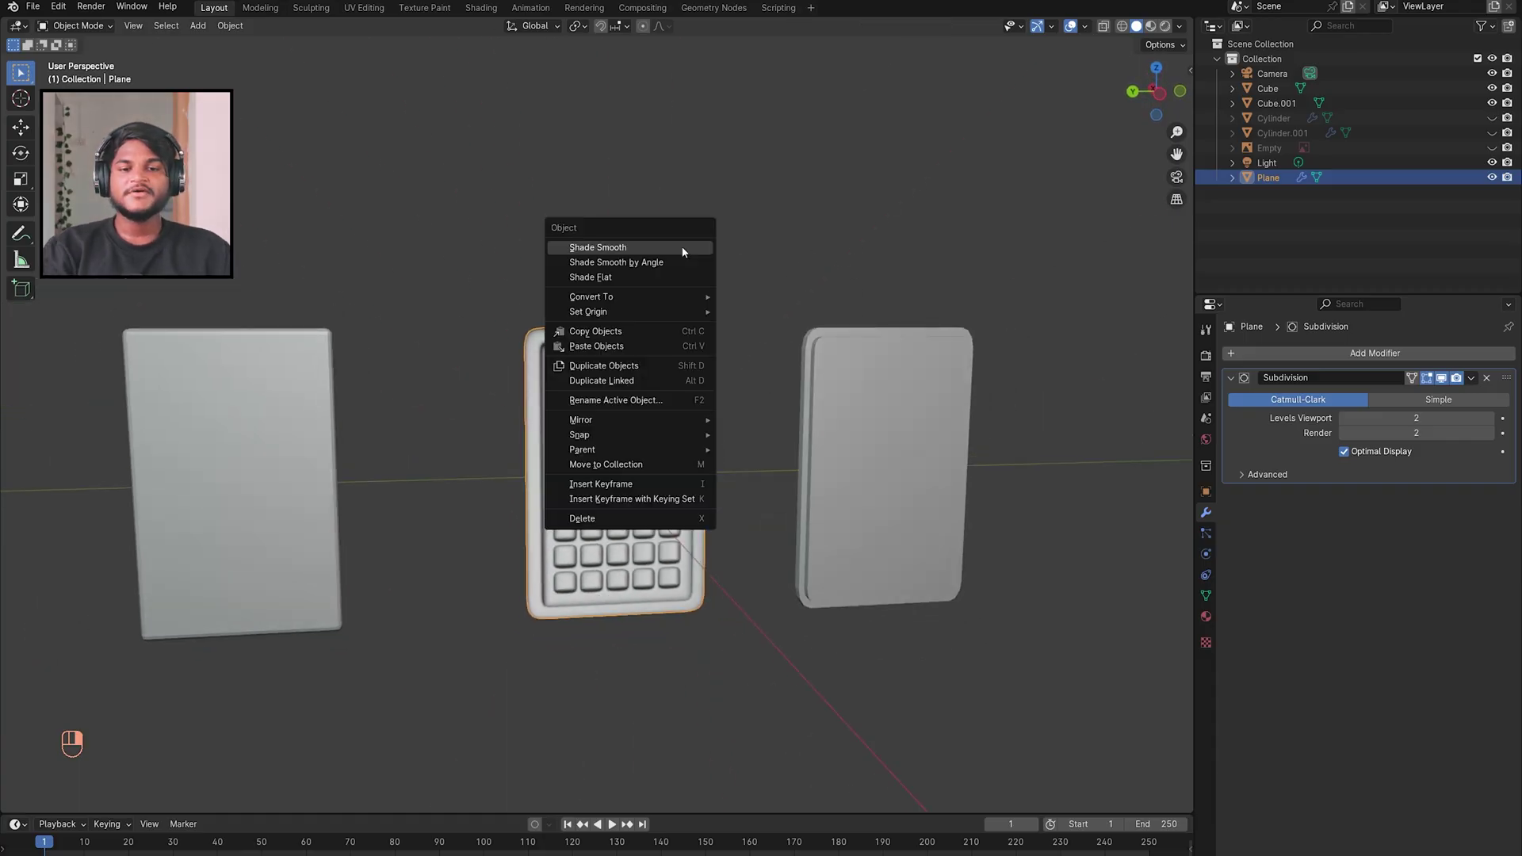
left_click(683, 250)
left_click(846, 222)
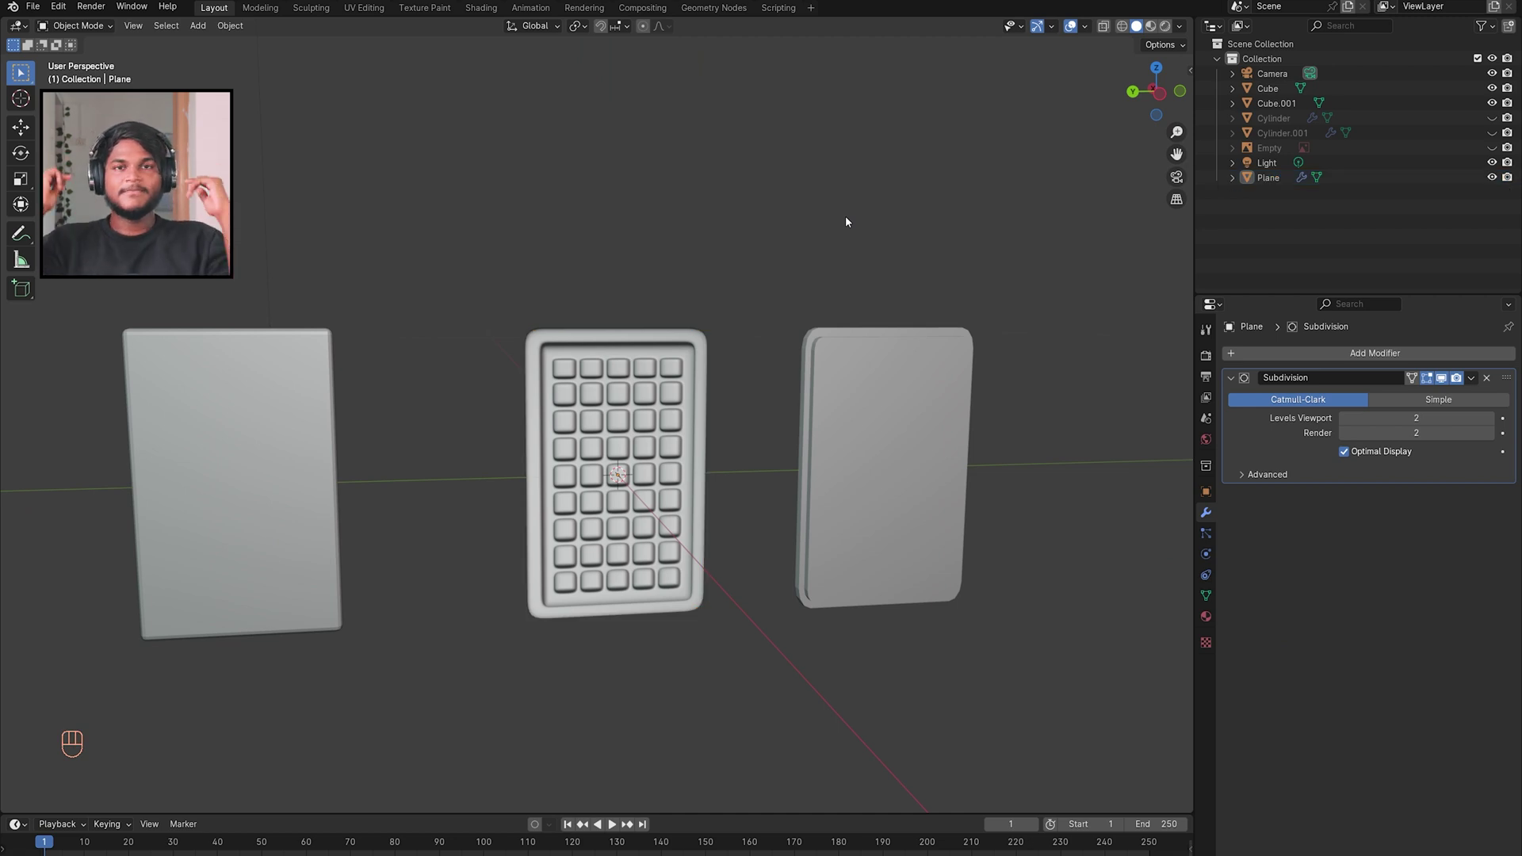